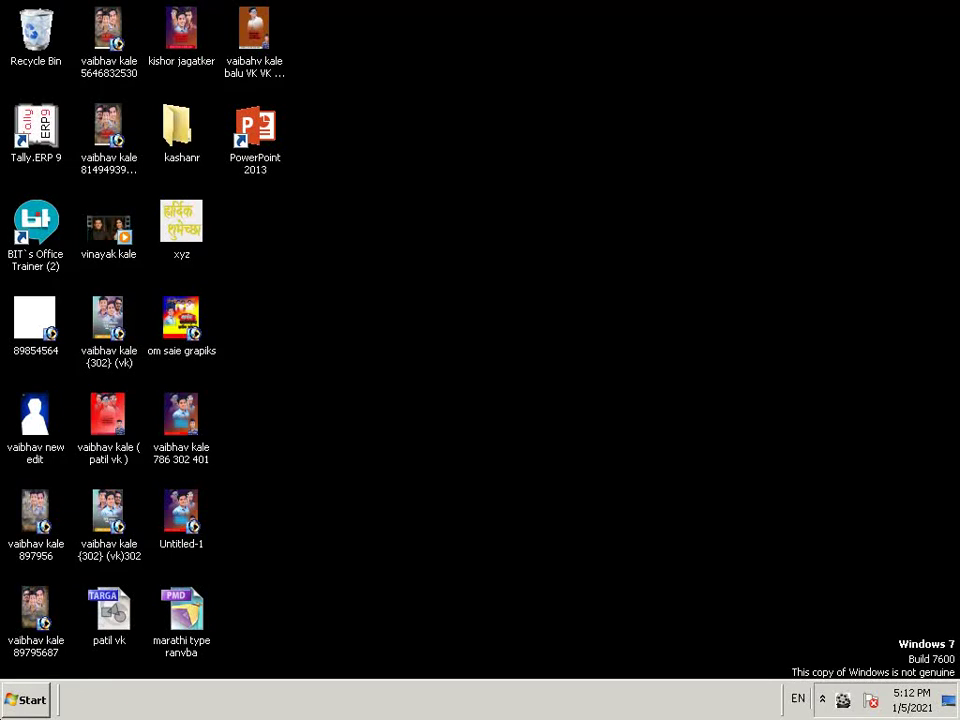
Launch Word 2013 from the Start menu, dismiss the activation warning, and create a blank document
left_click(12, 698)
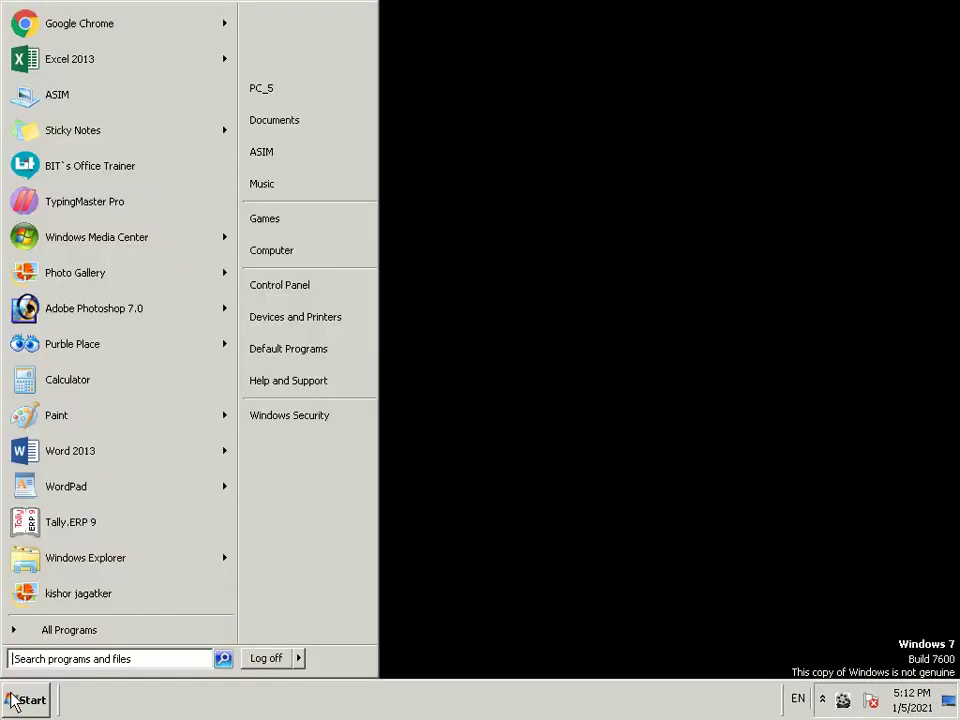
left_click(85, 445)
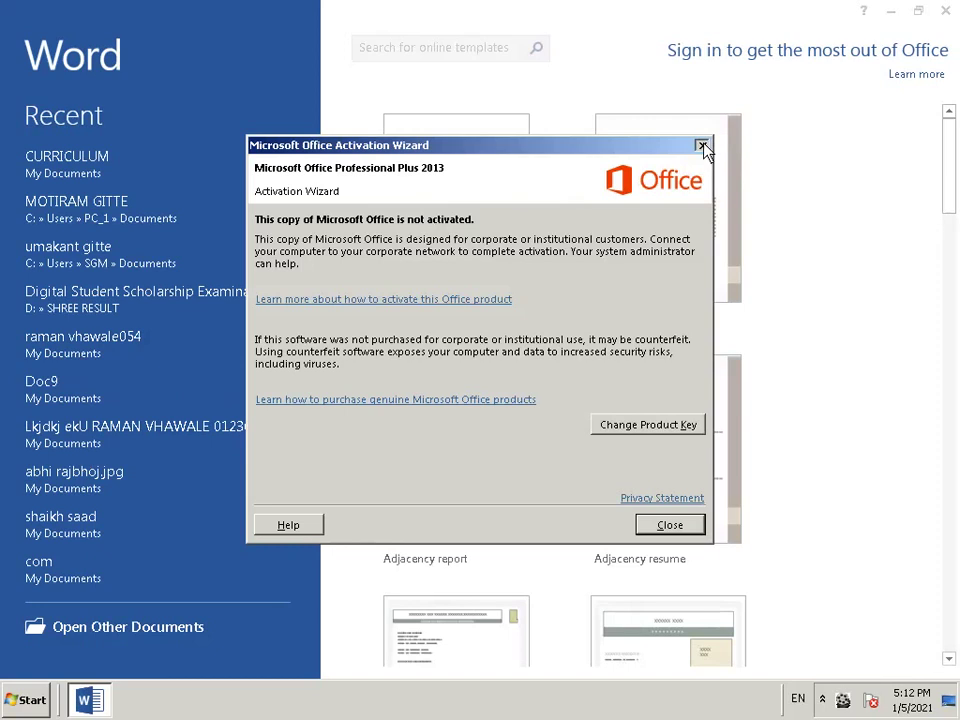
left_click(703, 145)
left_click(446, 236)
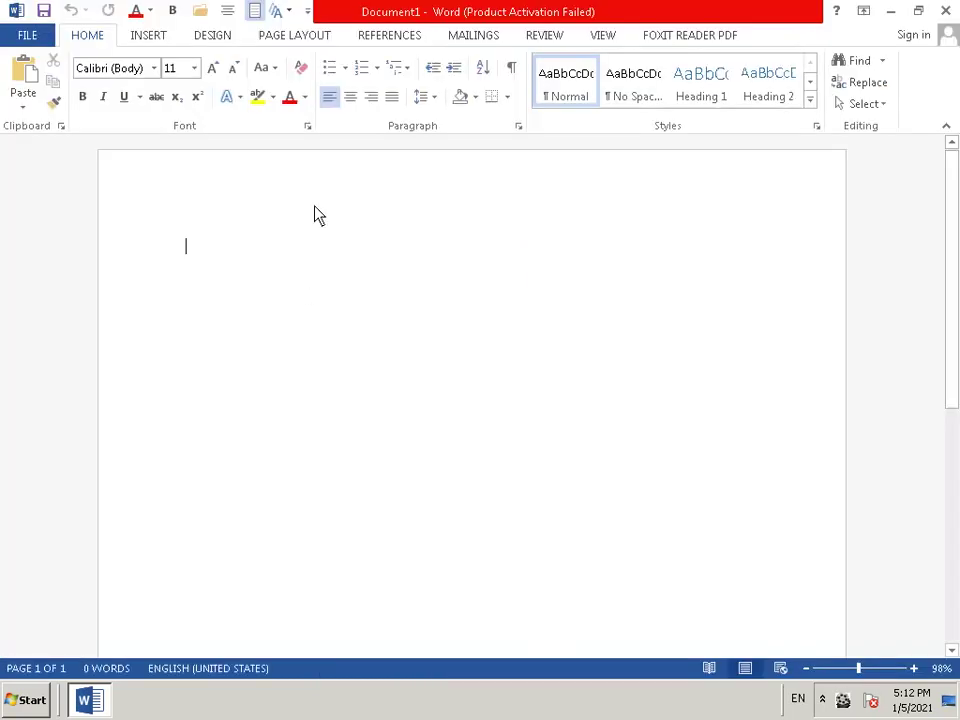
Type the title RESUME and set it to 26 pt
type("r")
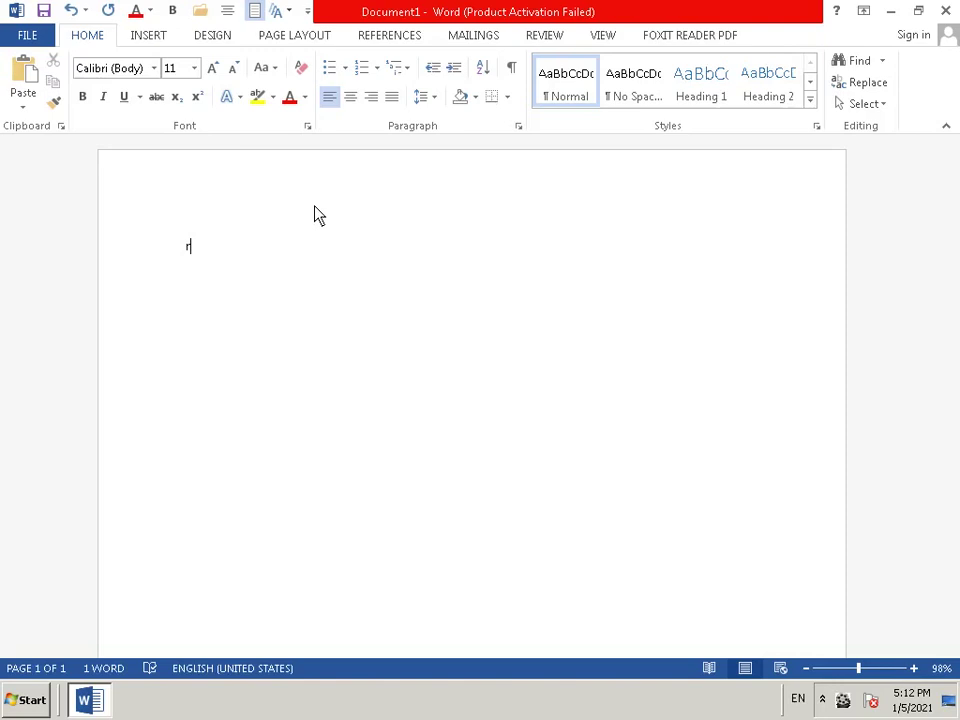
key("BackSpace")
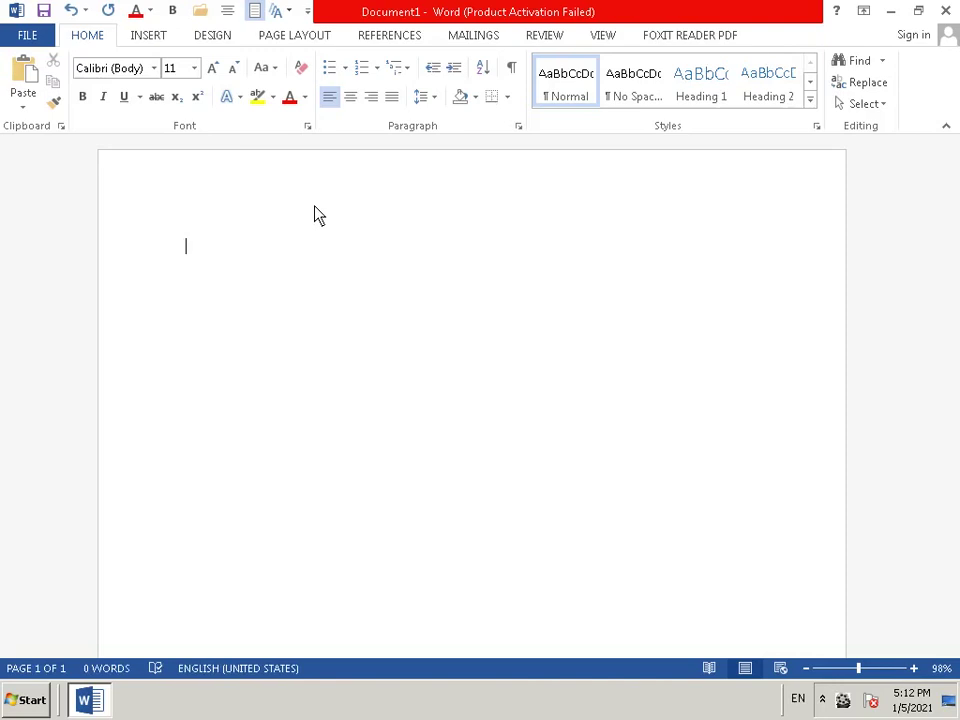
type("R")
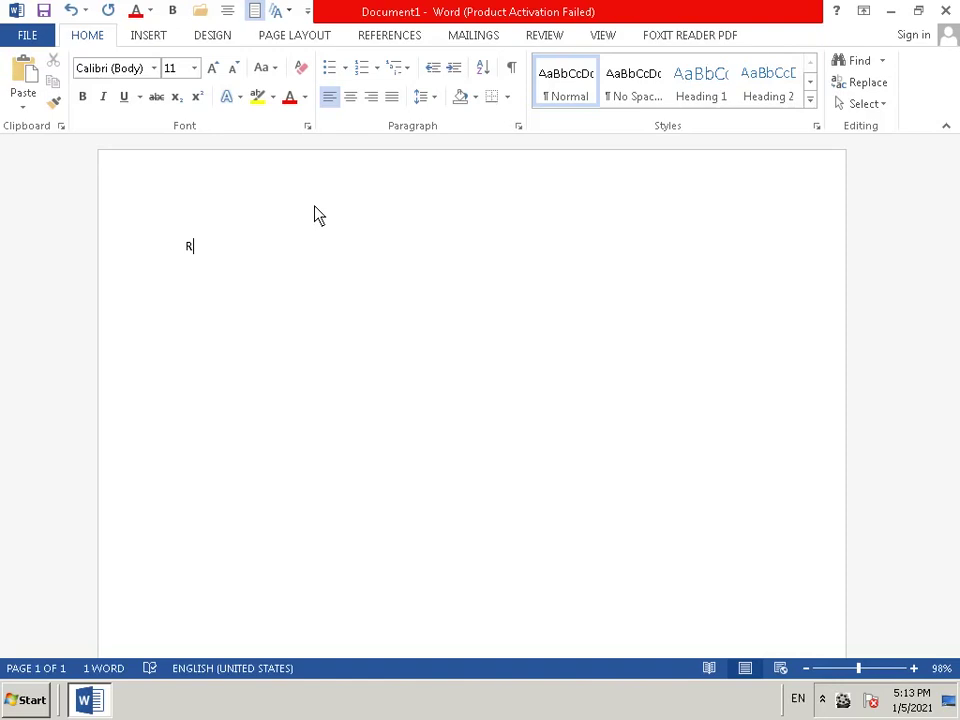
type("E")
type("SUME")
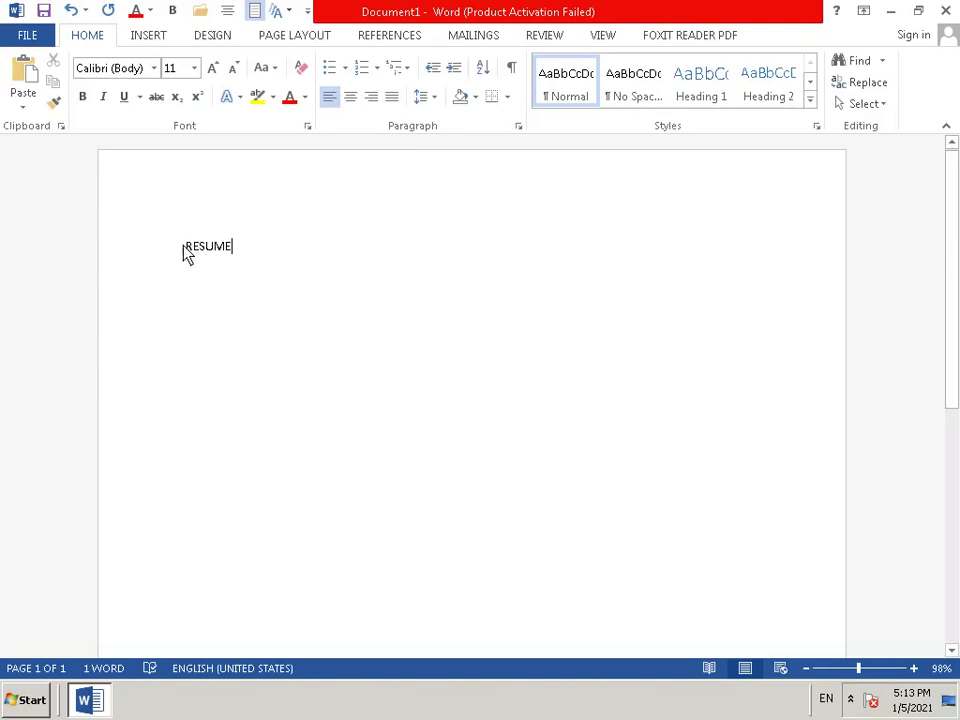
left_click_drag(186, 254, 313, 270)
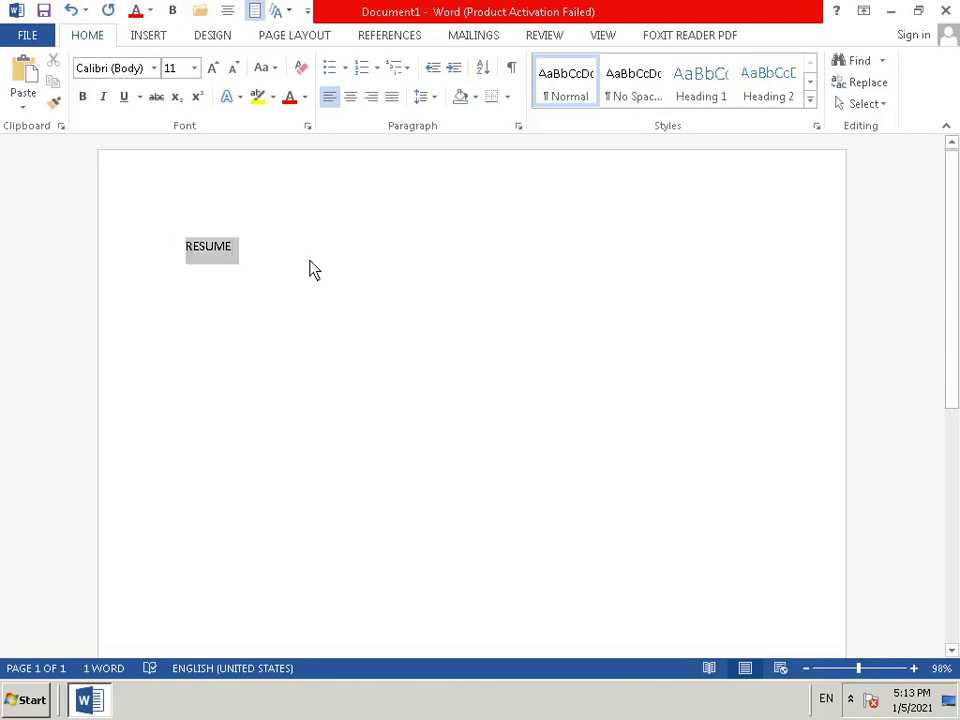
left_click(194, 70)
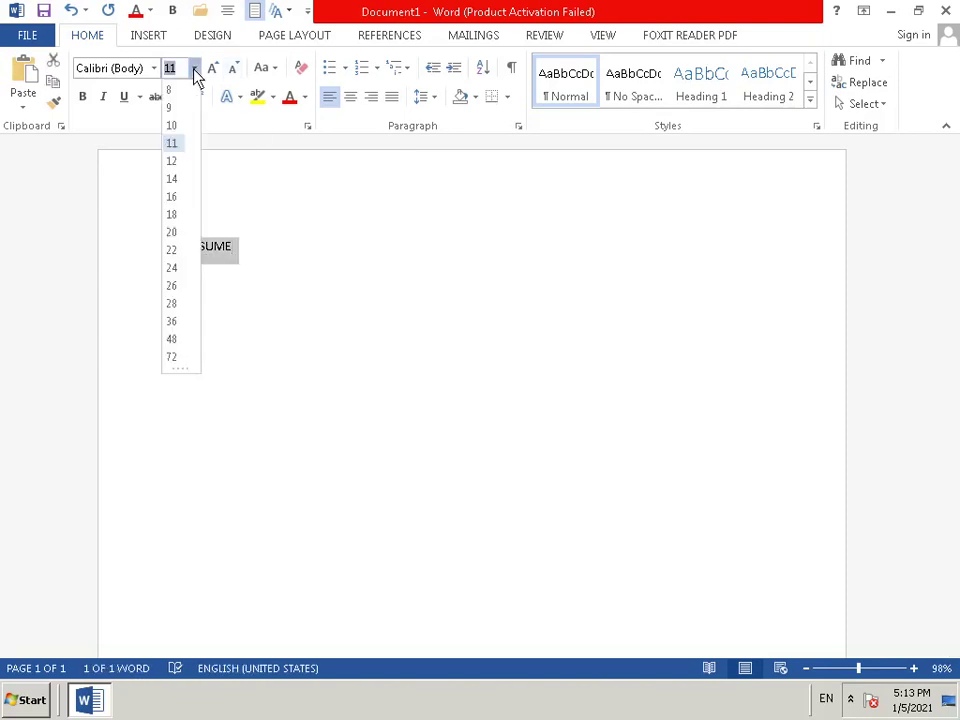
left_click(186, 286)
Type the applicant's full name on the line below the title
left_click(183, 308)
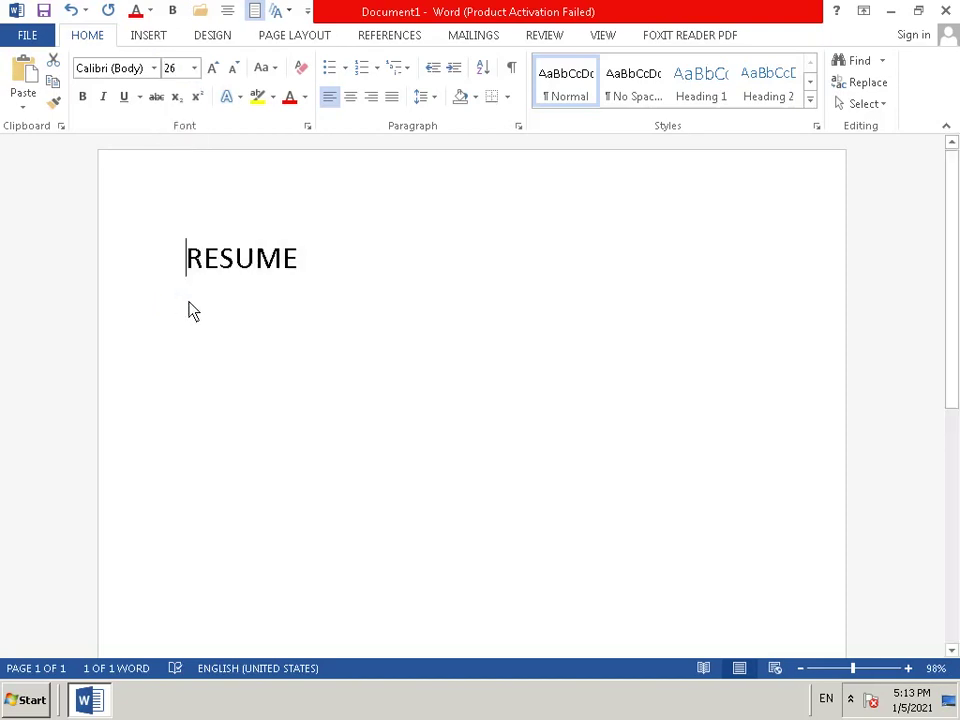
double_click(187, 310)
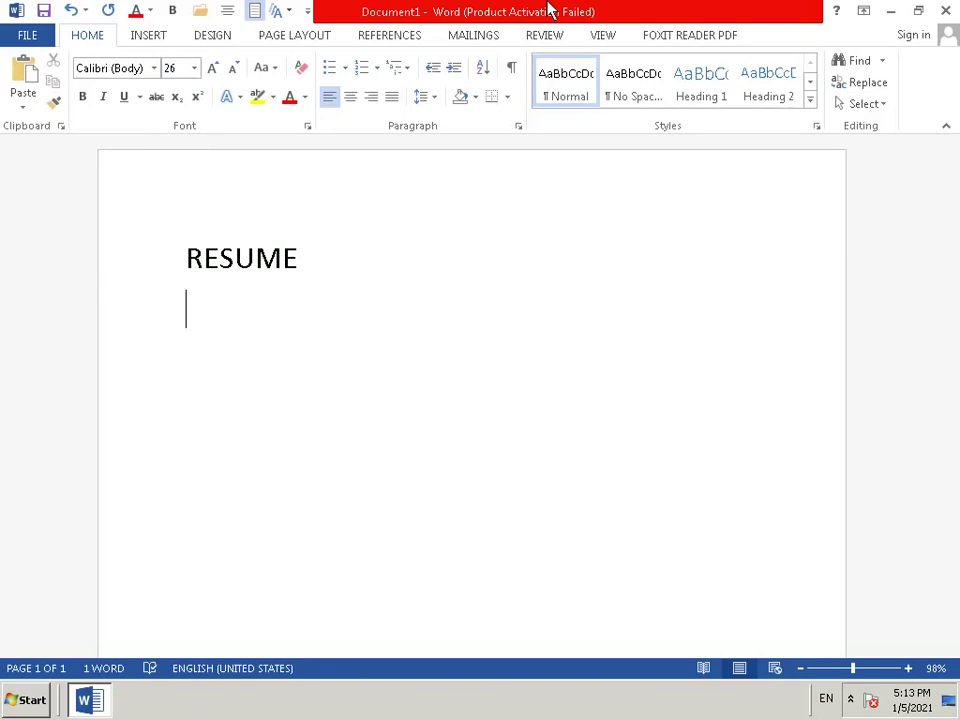
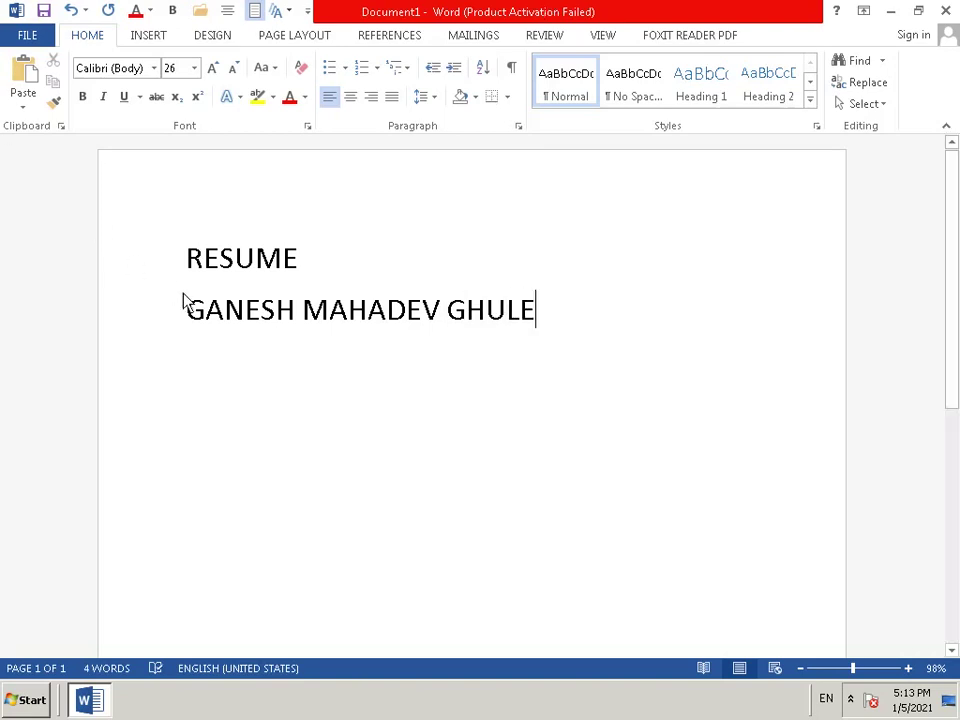
Shrink the applicant's name line to 20 pt and begin an empty line below it
mouse_move(182, 316)
left_mouse_down()
mouse_move(407, 317)
mouse_move(664, 354)
left_mouse_up()
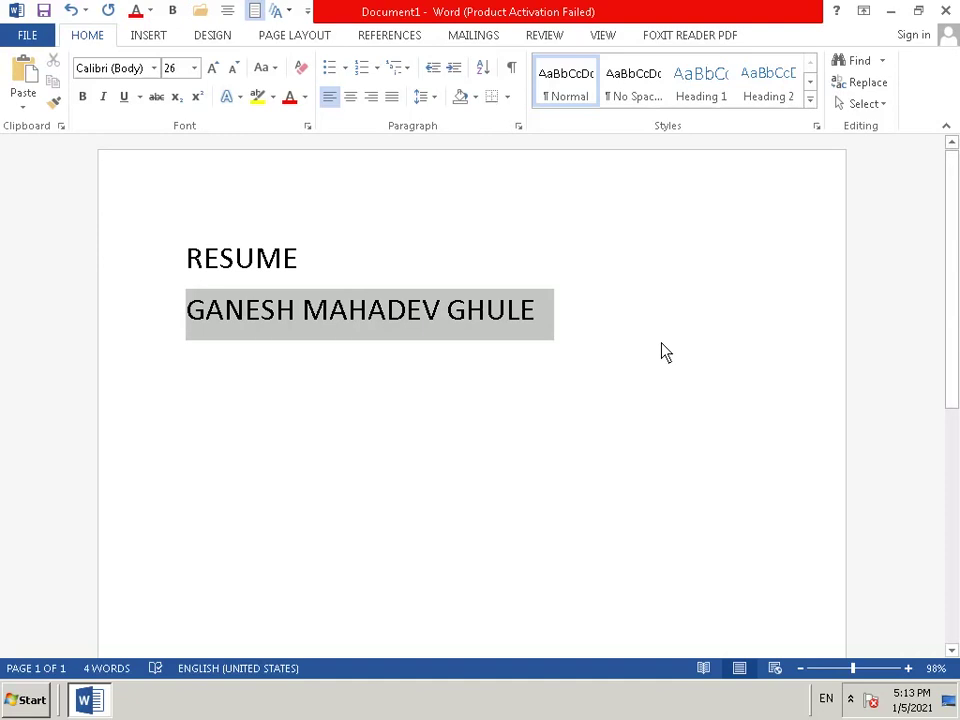
left_click(194, 68)
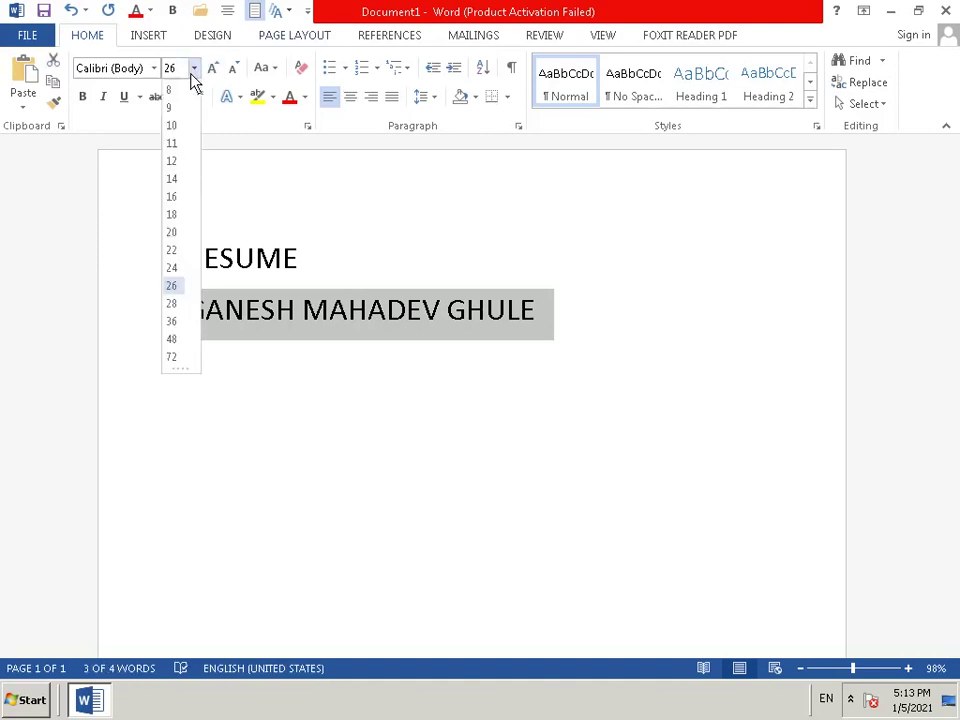
left_click(174, 233)
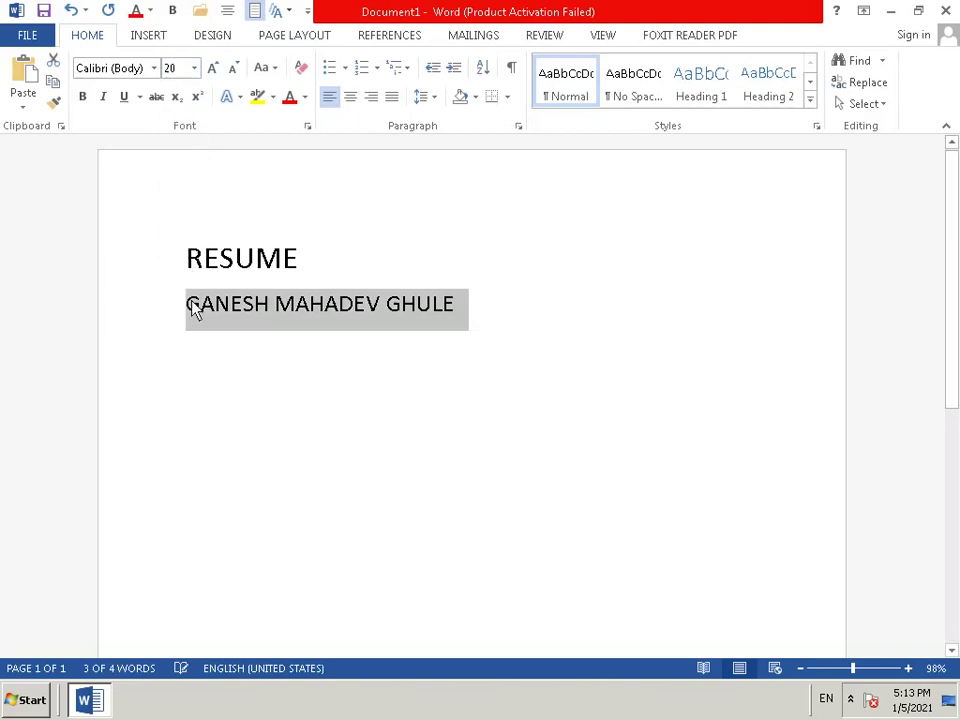
left_click(209, 376)
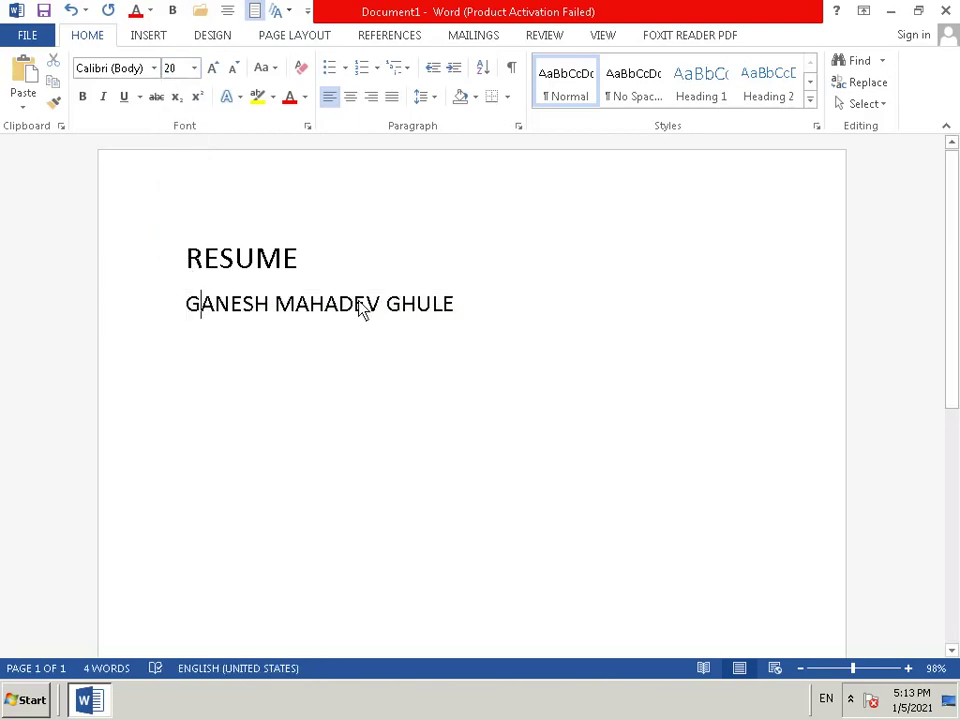
left_click_drag(450, 310, 394, 312)
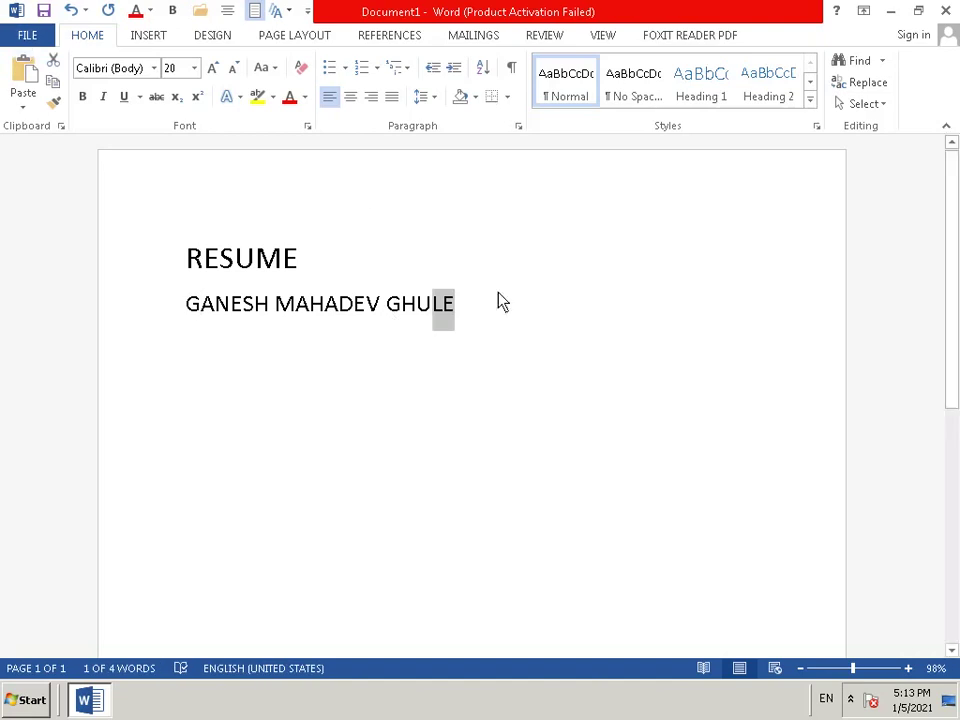
left_click(487, 316)
key("Return")
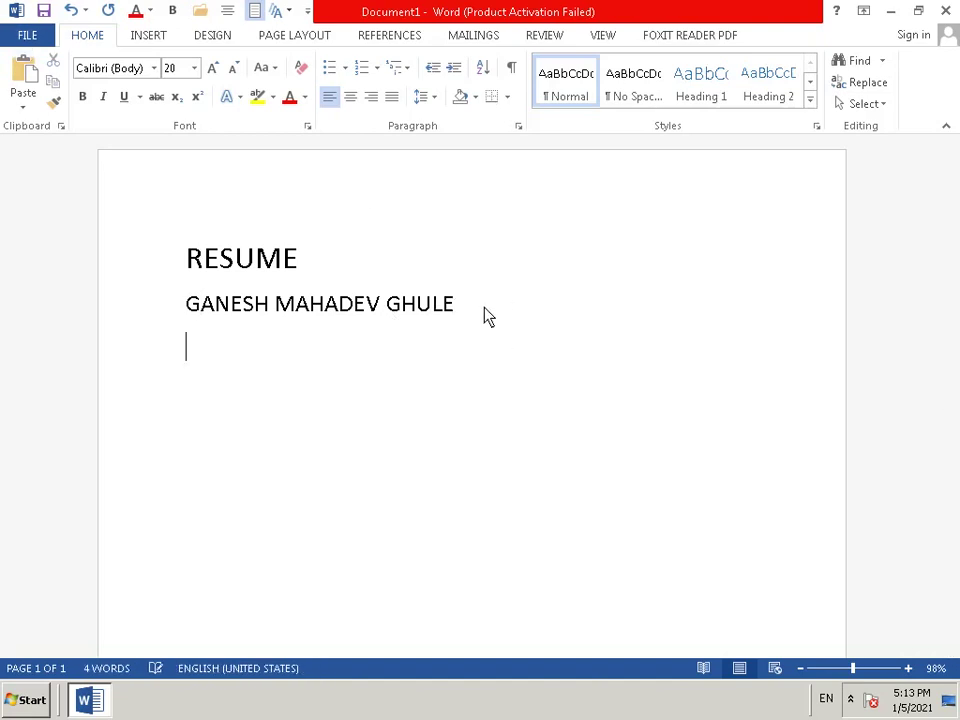
Type the first address line with the village and post office
type("AT")
key("F7")
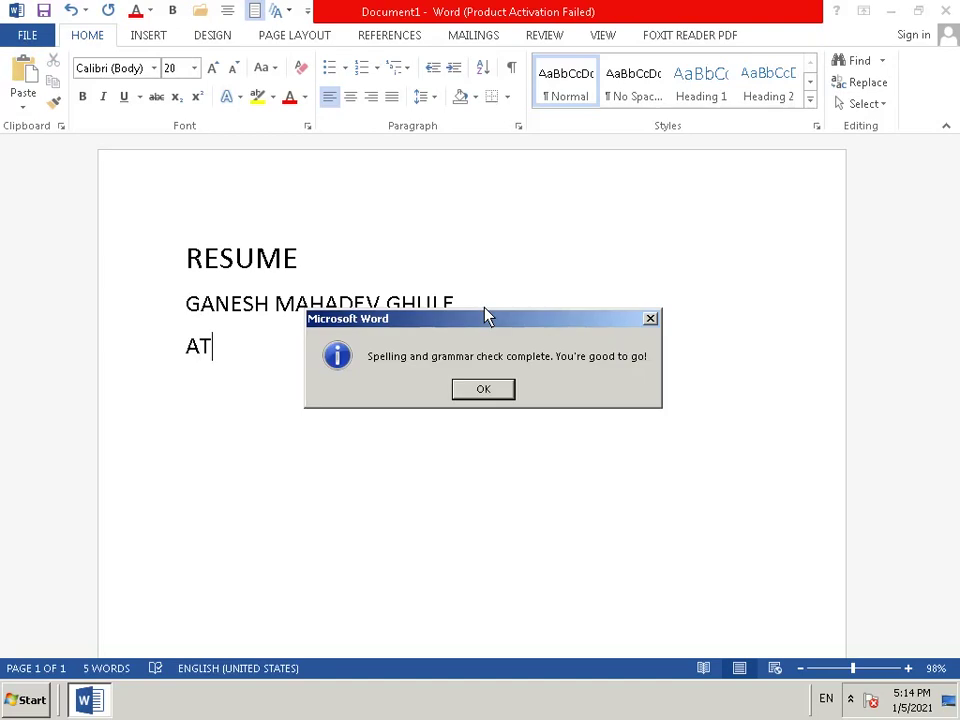
key("Return")
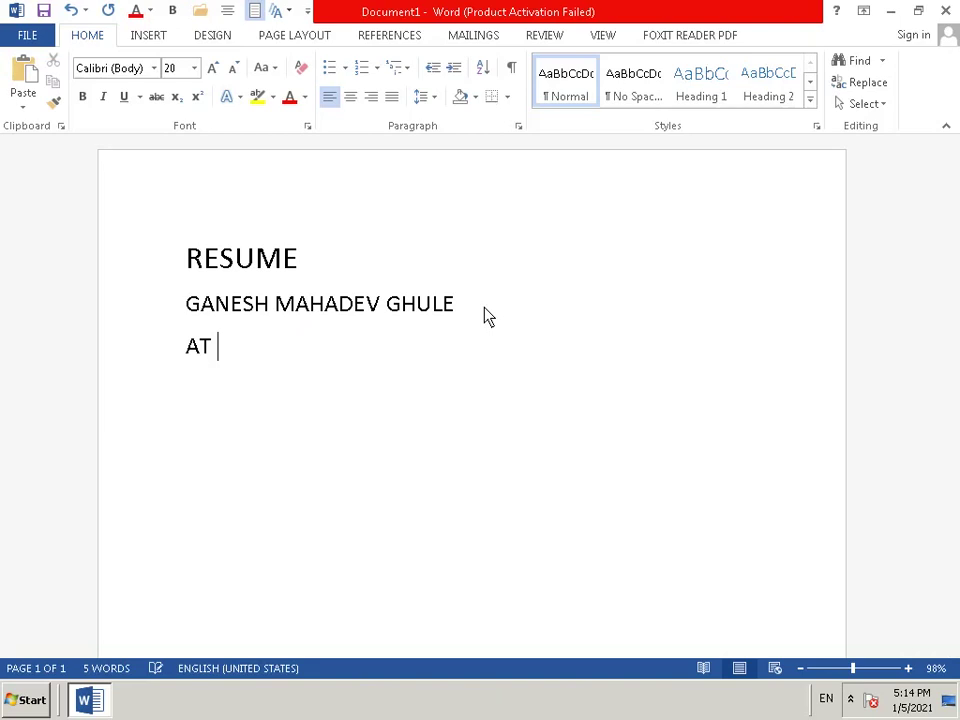
type("b")
type("e")
key("BackSpace")
key("BackSpace")
type("B")
type("E")
key("BackSpace")
key("BackSpace")
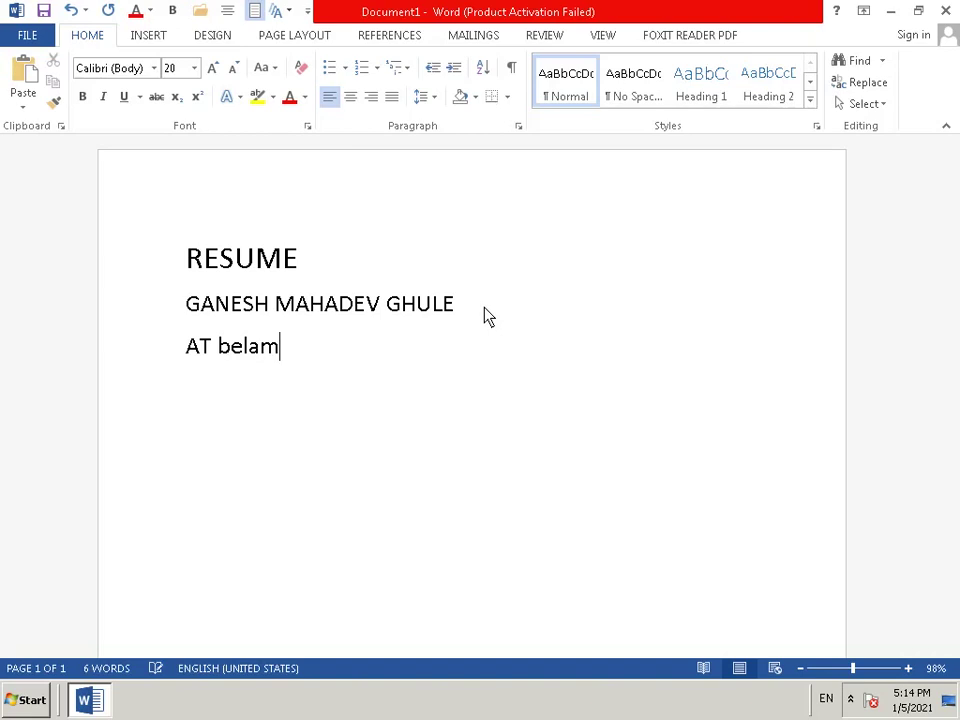
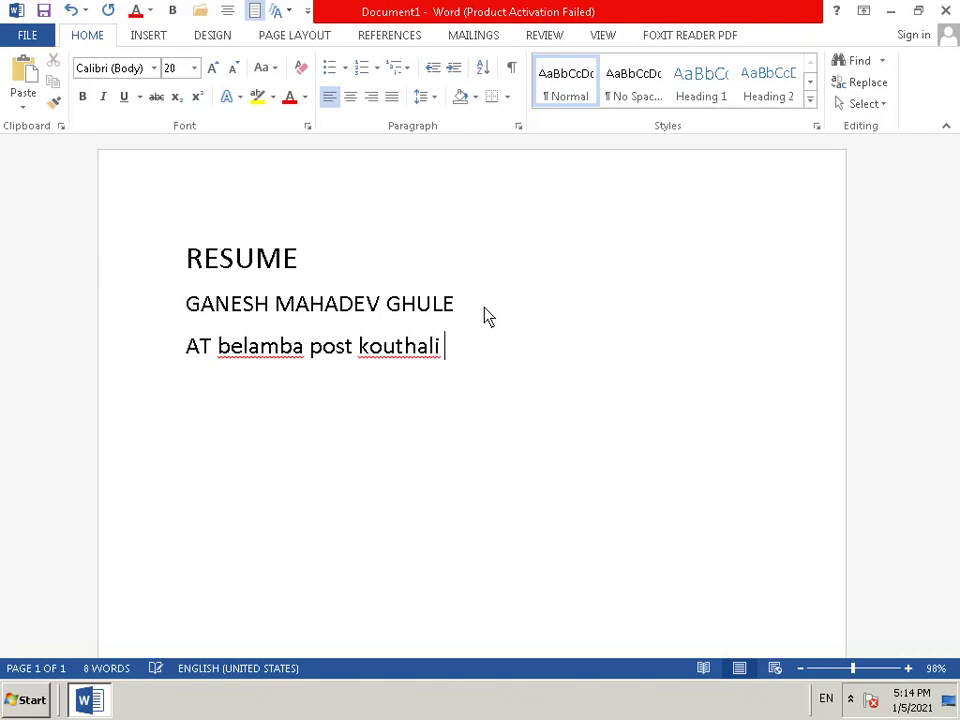
key("Return")
Type the second address line with the taluka and district, then begin a new line
type("tq")
key("BackSpace")
key("BackSpace")
type("Q")
key("BackSpace")
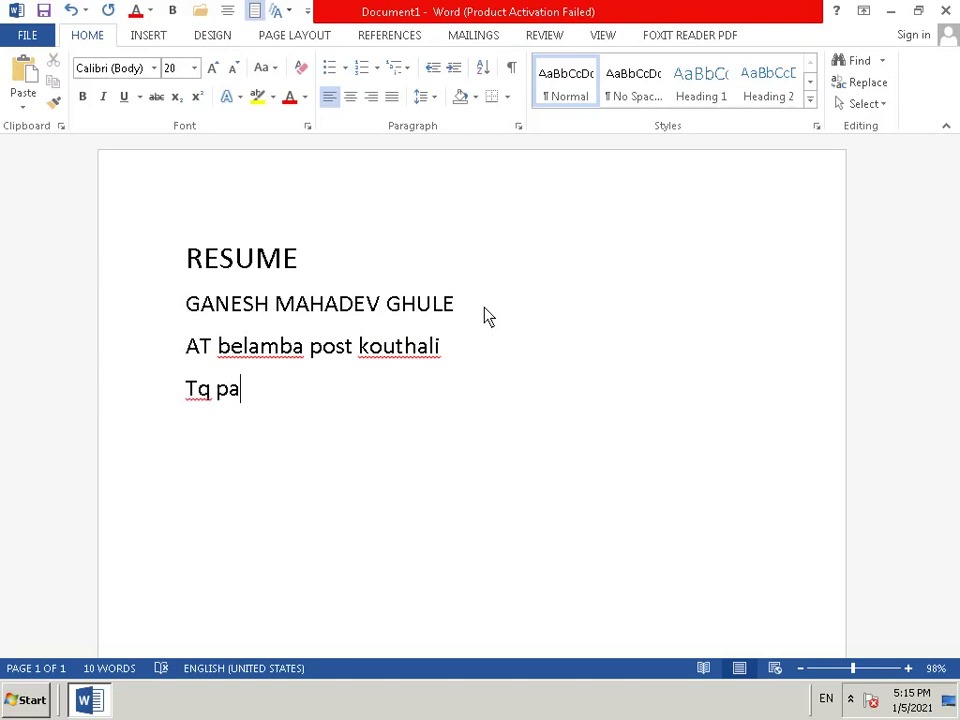
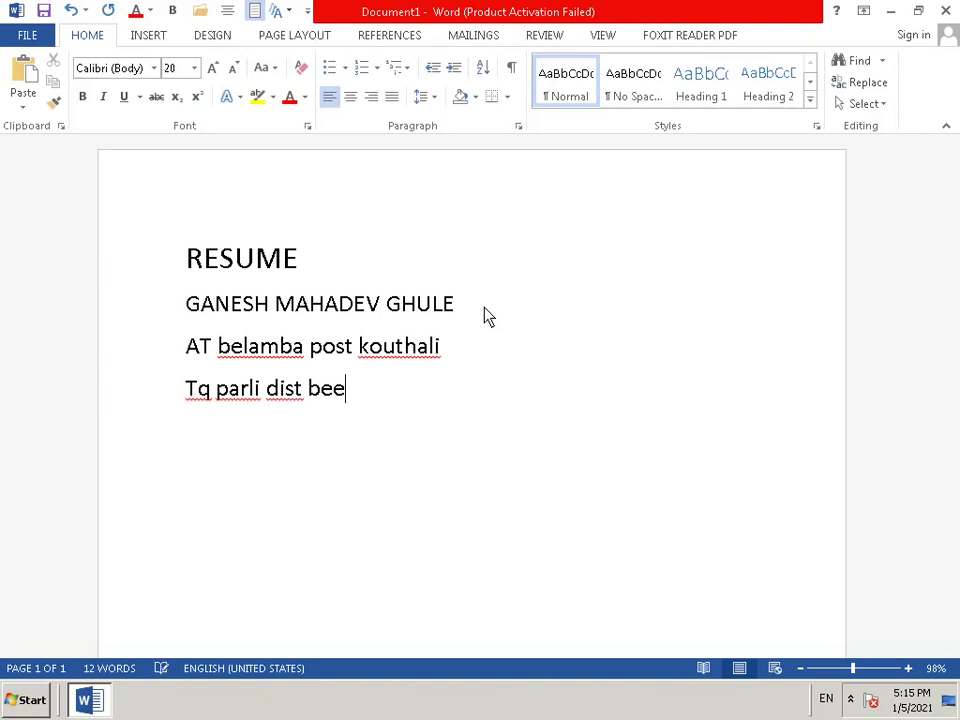
key("Return")
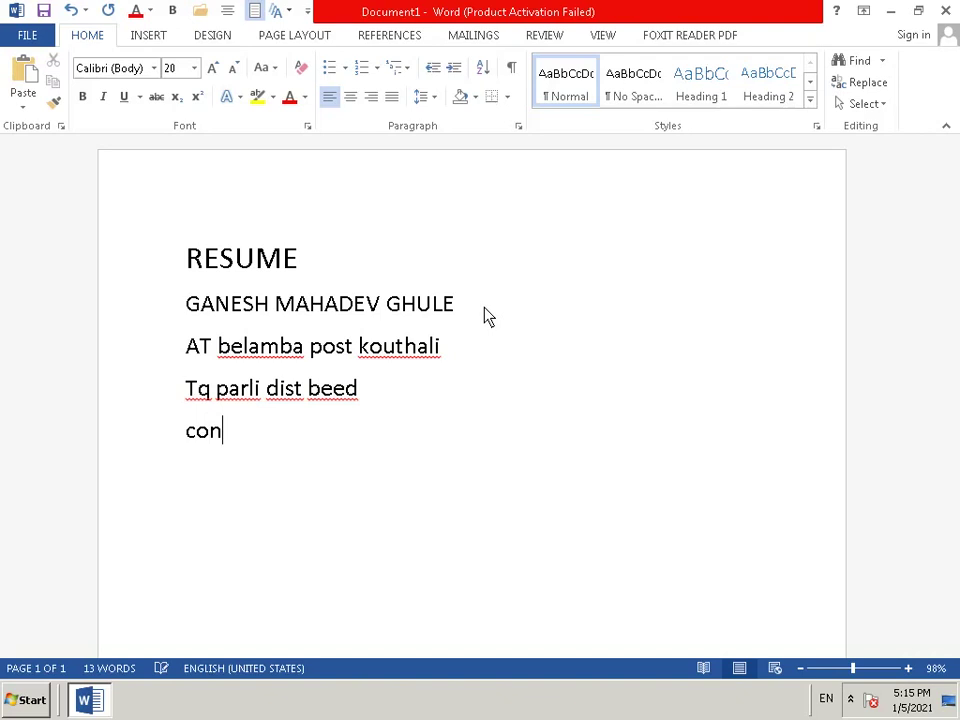
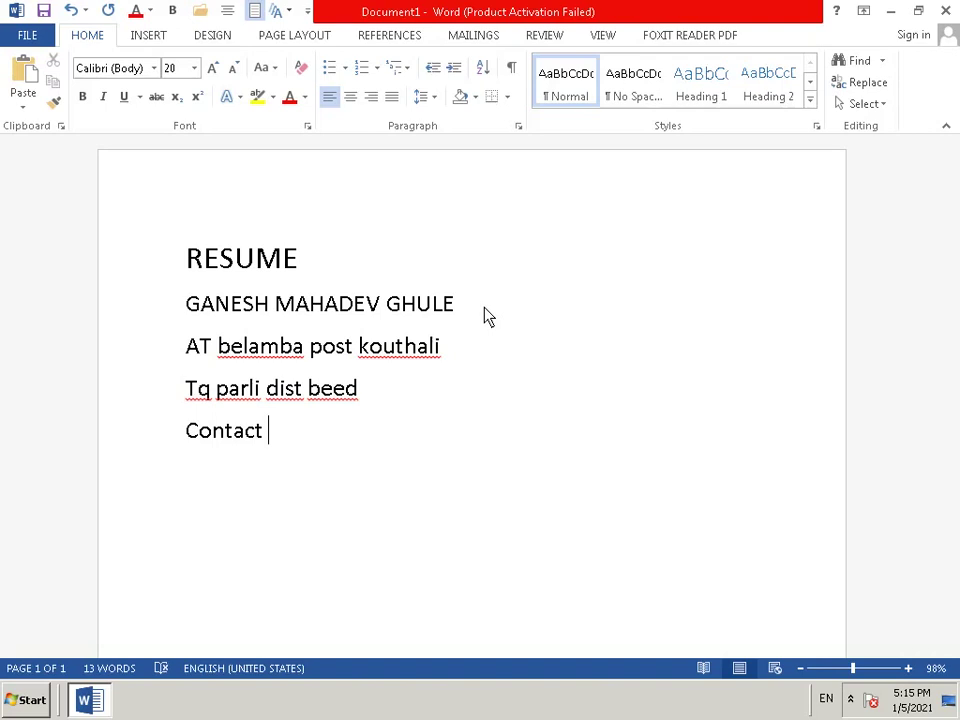
Type a 'contact :' line with the applicant's phone number, correcting digit typos, then begin a new line
key("BackSpace")
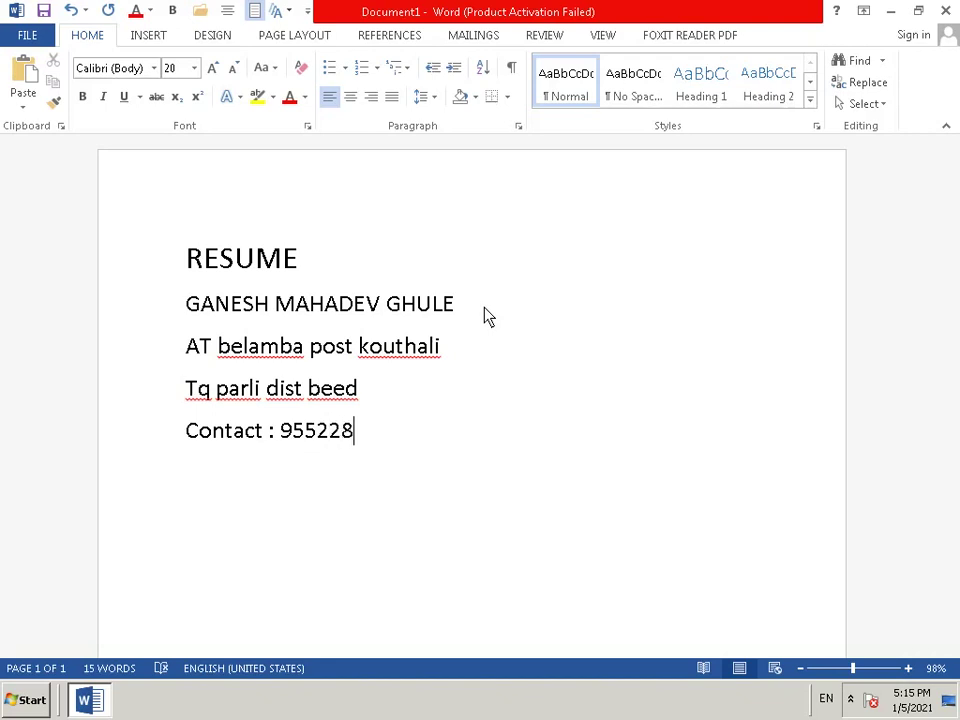
key("BackSpace")
key("BackSpace")
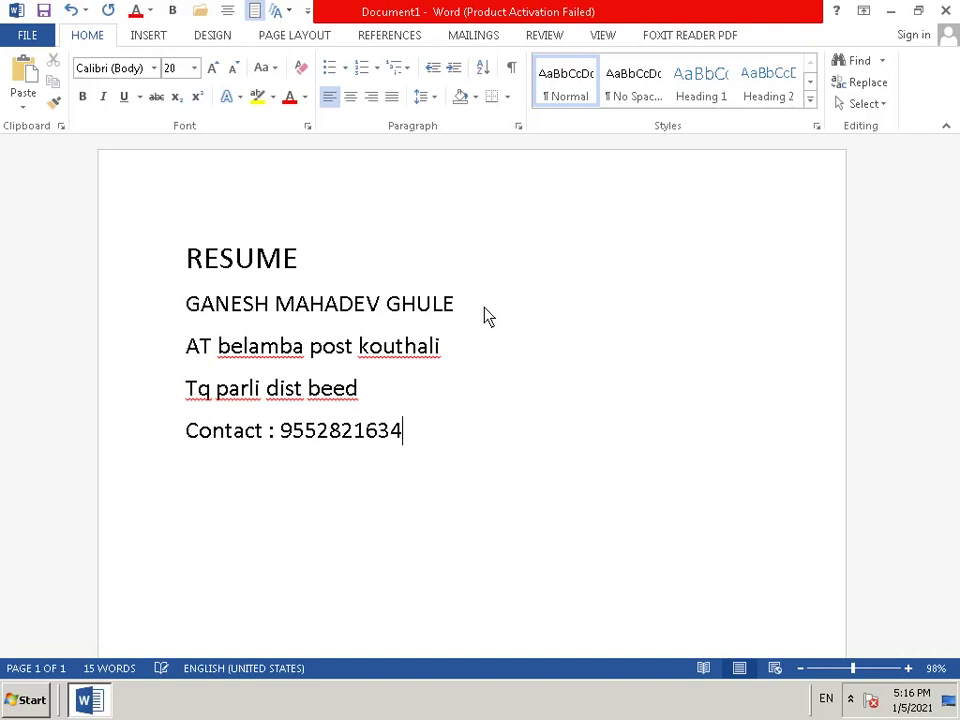
key("Return")
Draw a rectangle shape to the right of the header text
left_click(160, 40)
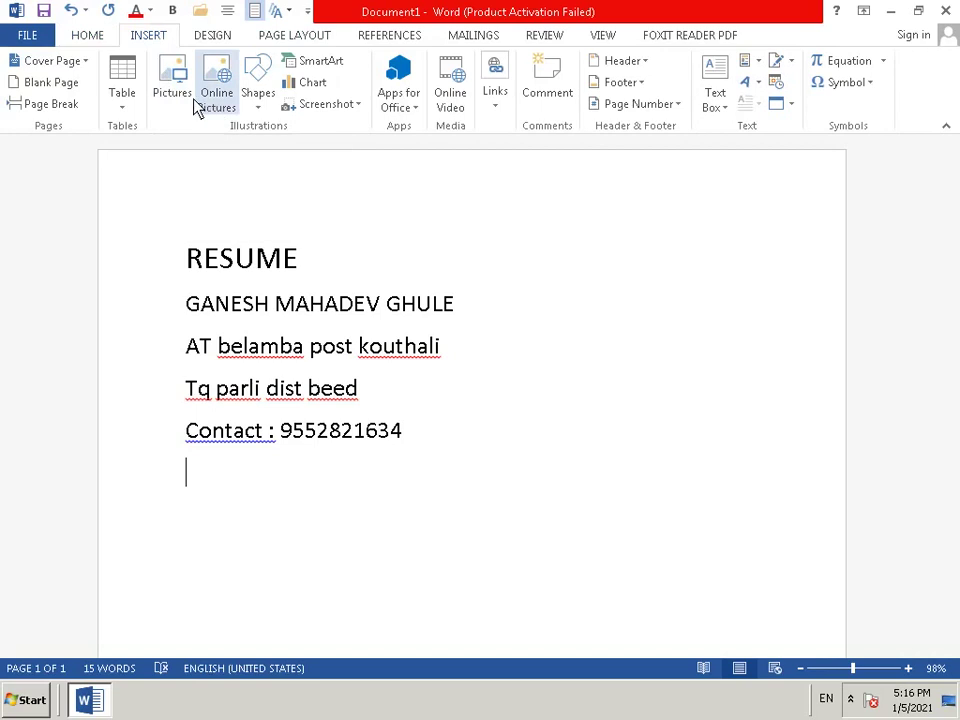
left_click(123, 110)
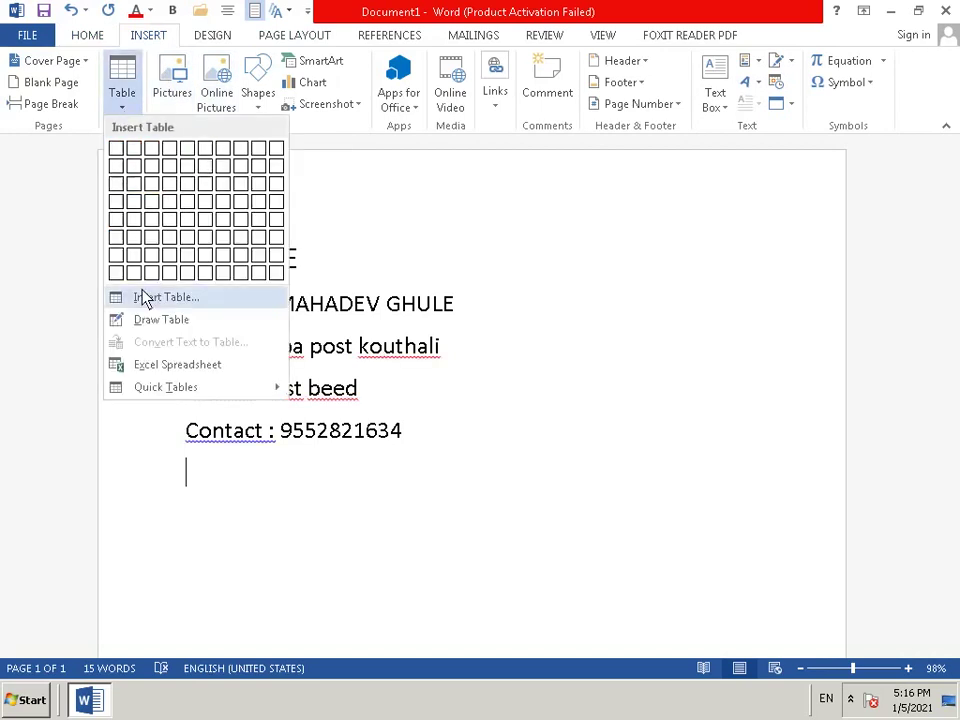
left_click(350, 215)
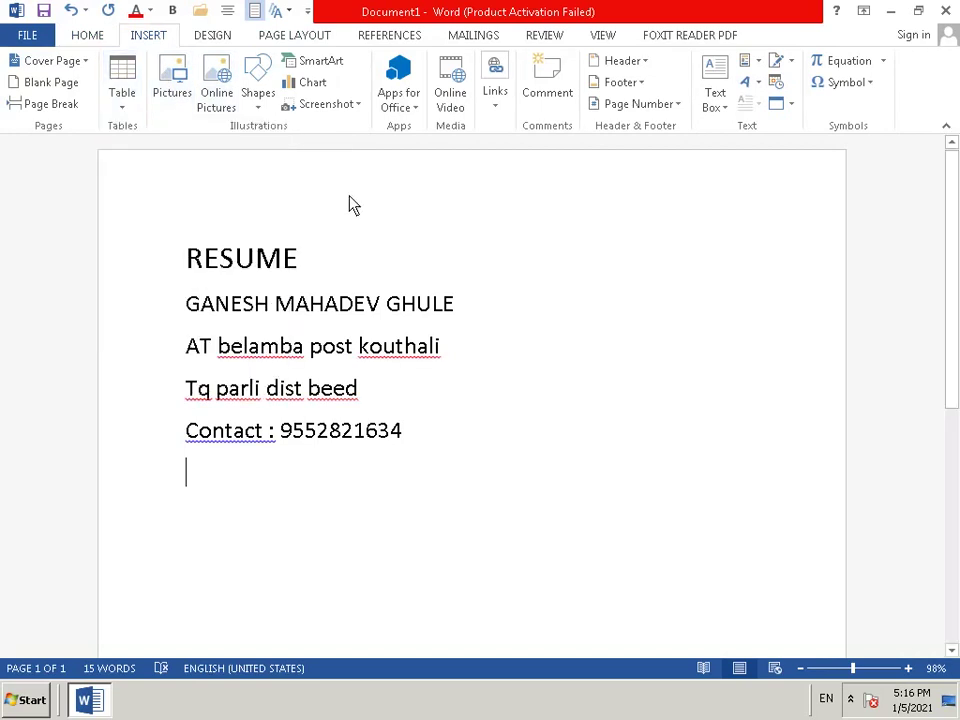
left_click(257, 98)
left_click(307, 152)
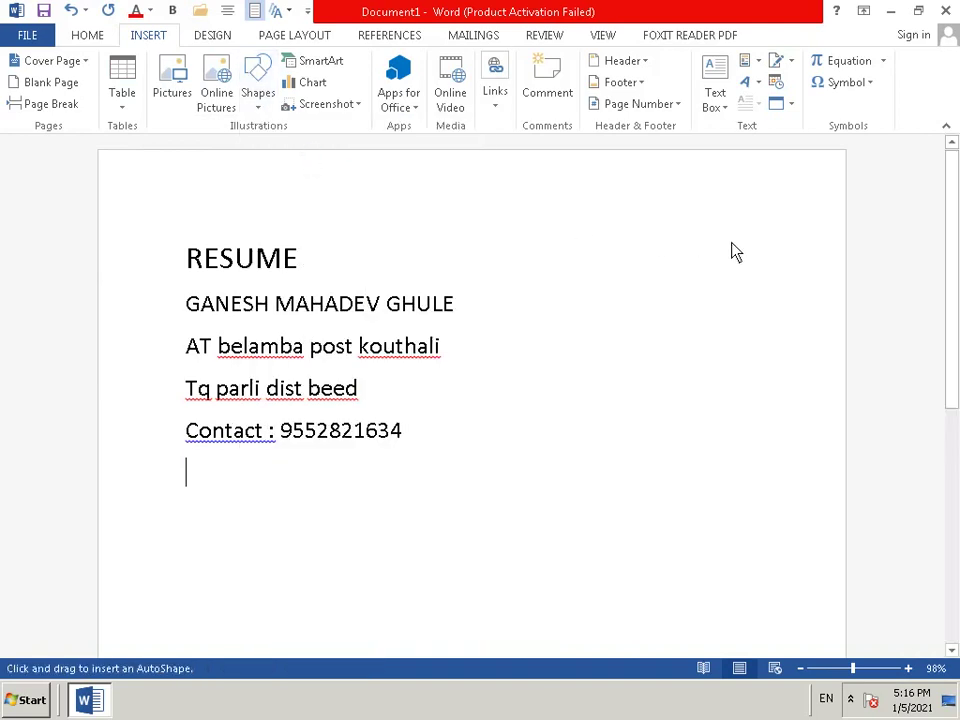
left_click_drag(735, 237, 668, 414)
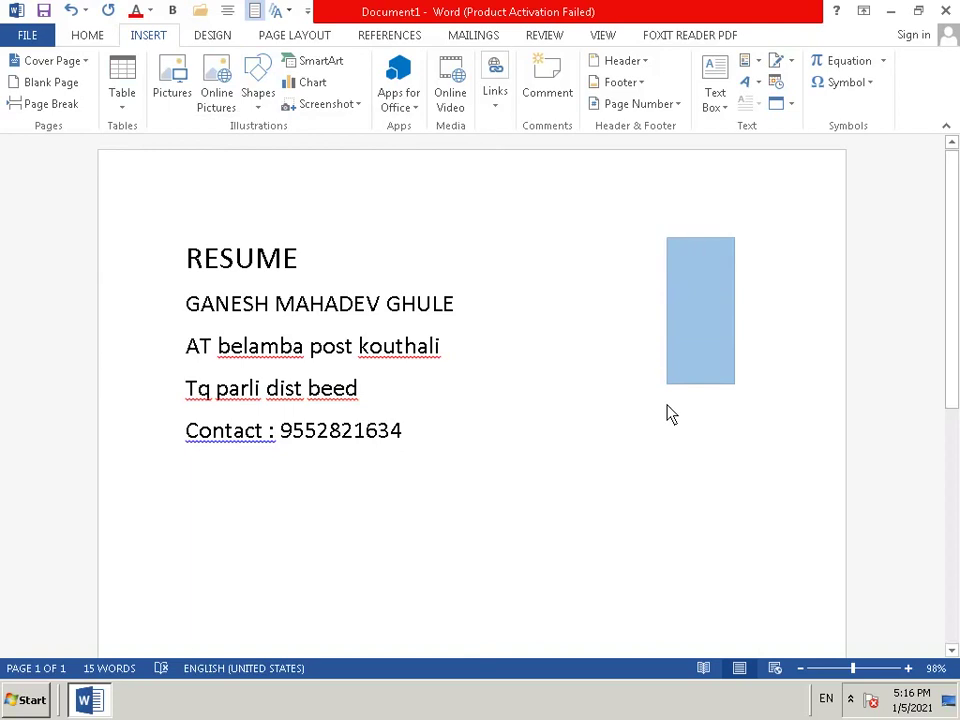
mouse_move(668, 414)
left_mouse_down()
mouse_move(607, 440)
mouse_move(605, 432)
left_mouse_up()
left_click_drag(649, 386, 671, 379)
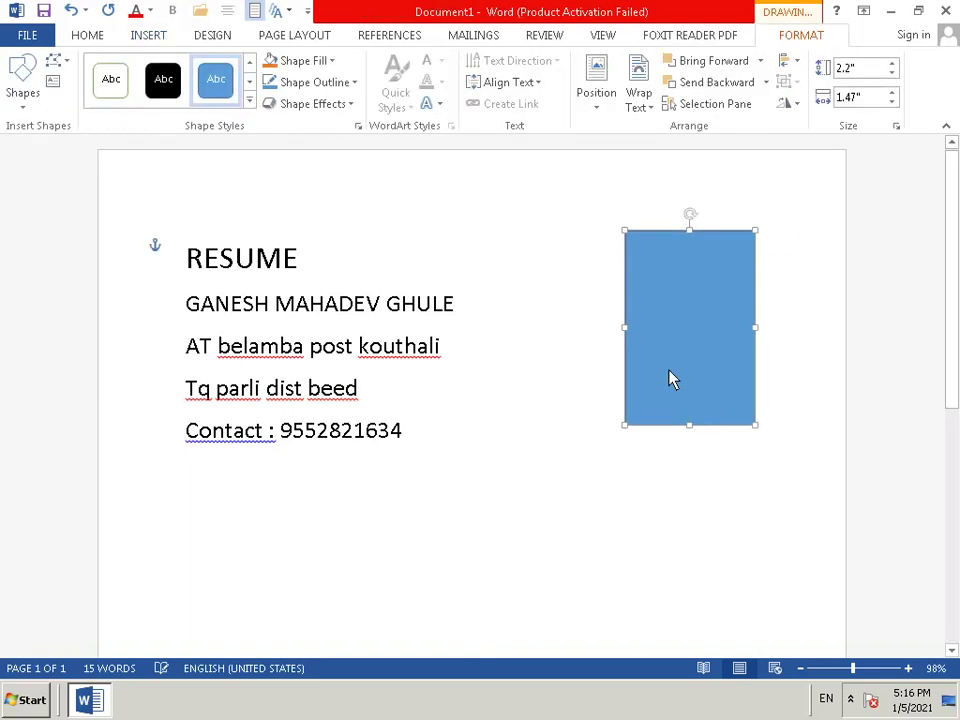
Give the box a white fill with thin outline and resize it to 2.13 x 1.23 inches beside the header
left_click(103, 80)
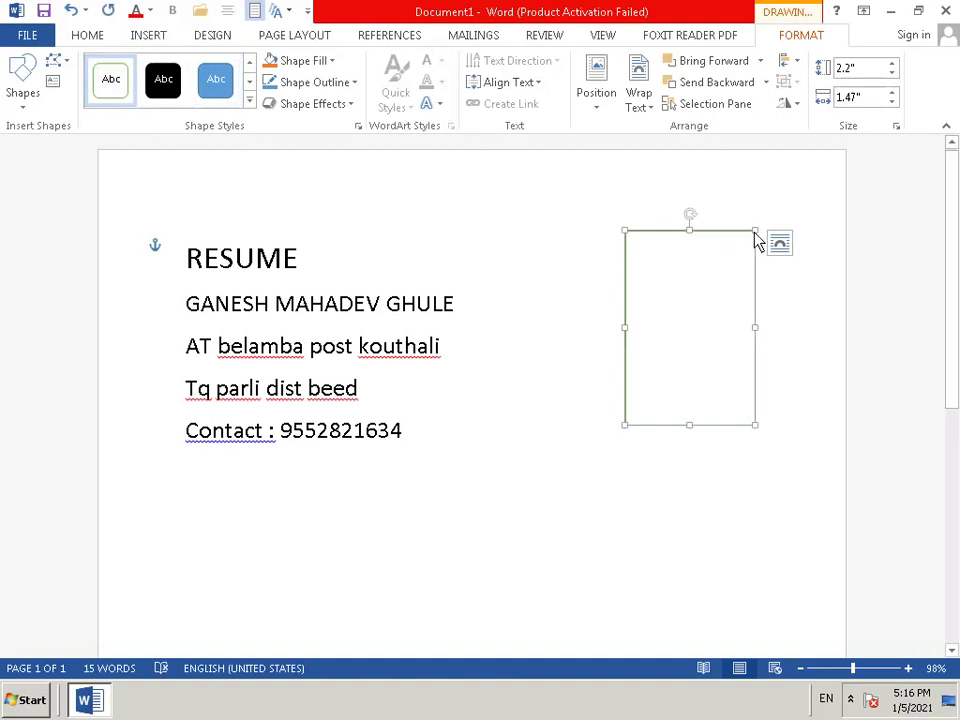
left_click_drag(755, 237, 735, 262)
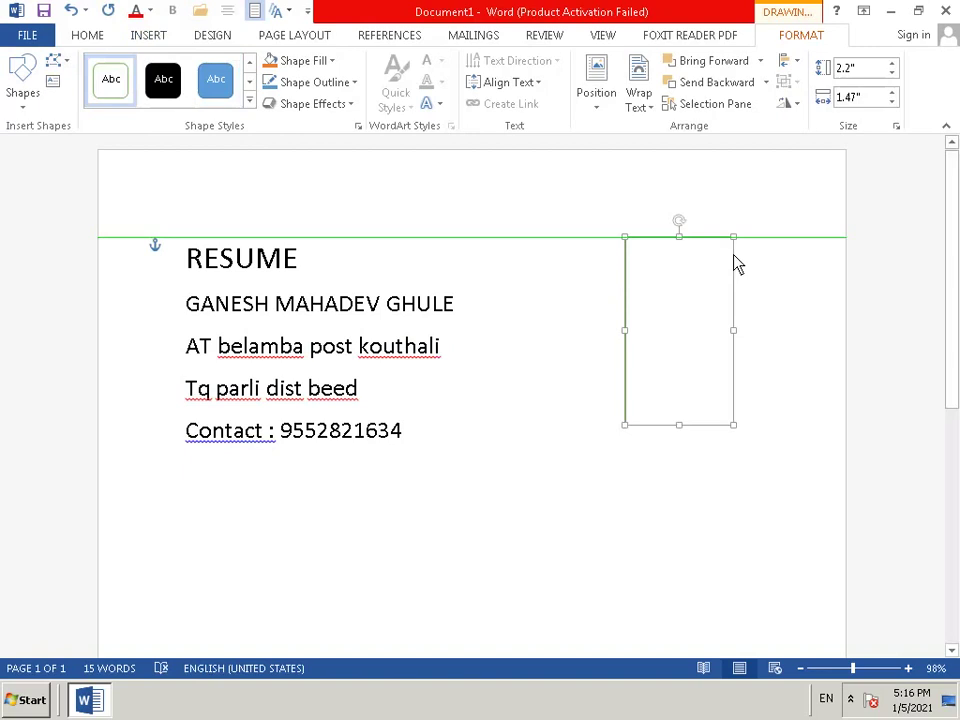
mouse_move(735, 262)
left_mouse_down()
mouse_move(701, 310)
mouse_move(710, 345)
left_mouse_up()
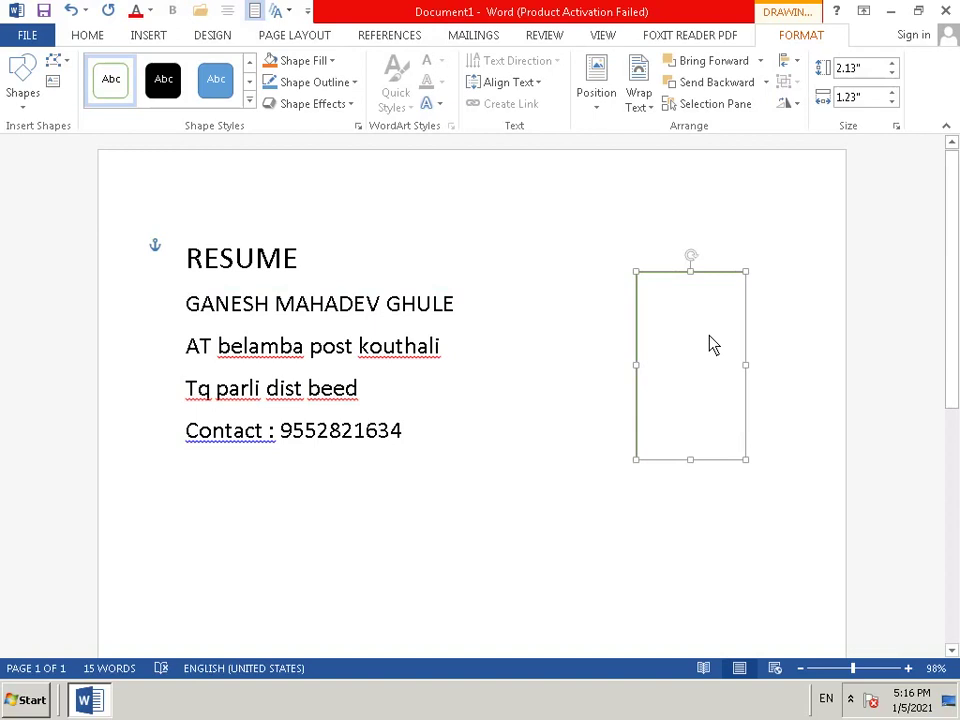
left_click_drag(710, 343, 713, 335)
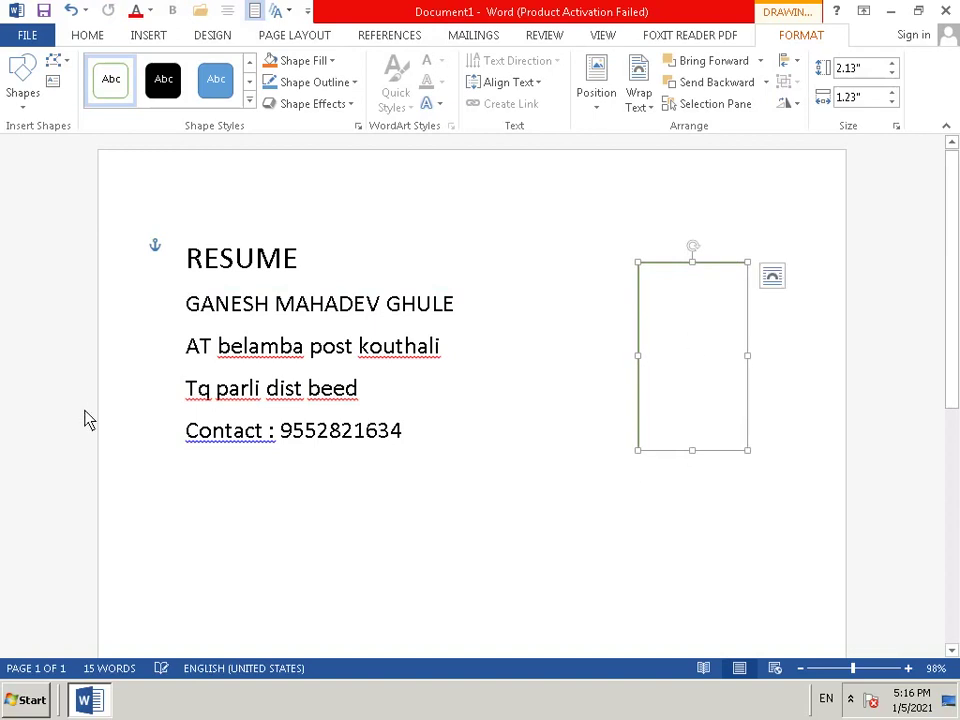
key("Return")
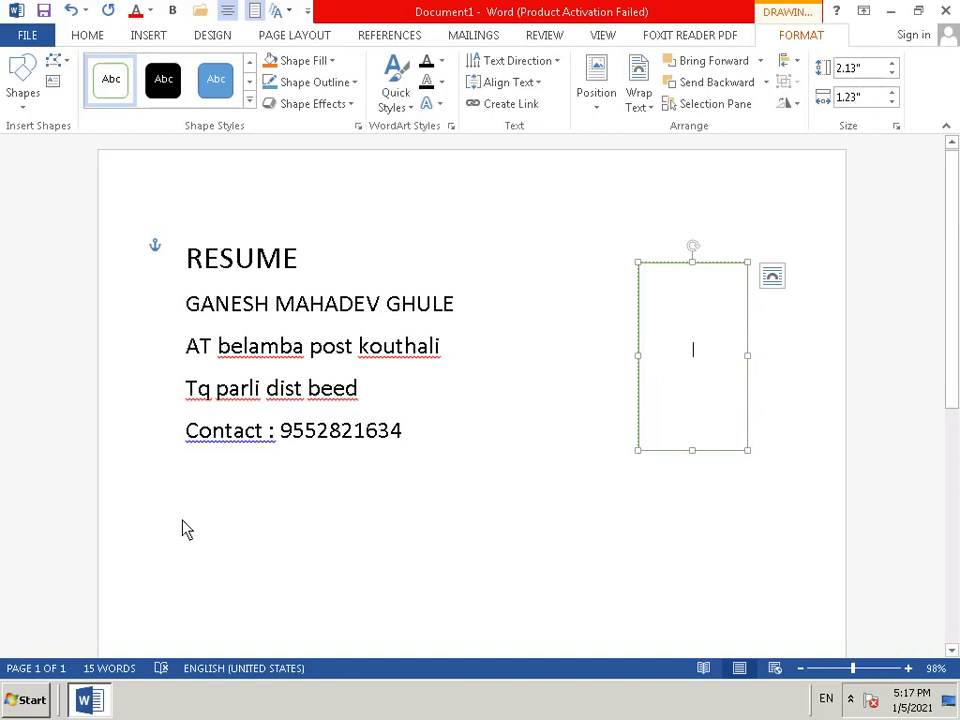
Draw a straight horizontal line about 8.37 inches long across the page below the Contact line
left_click(160, 43)
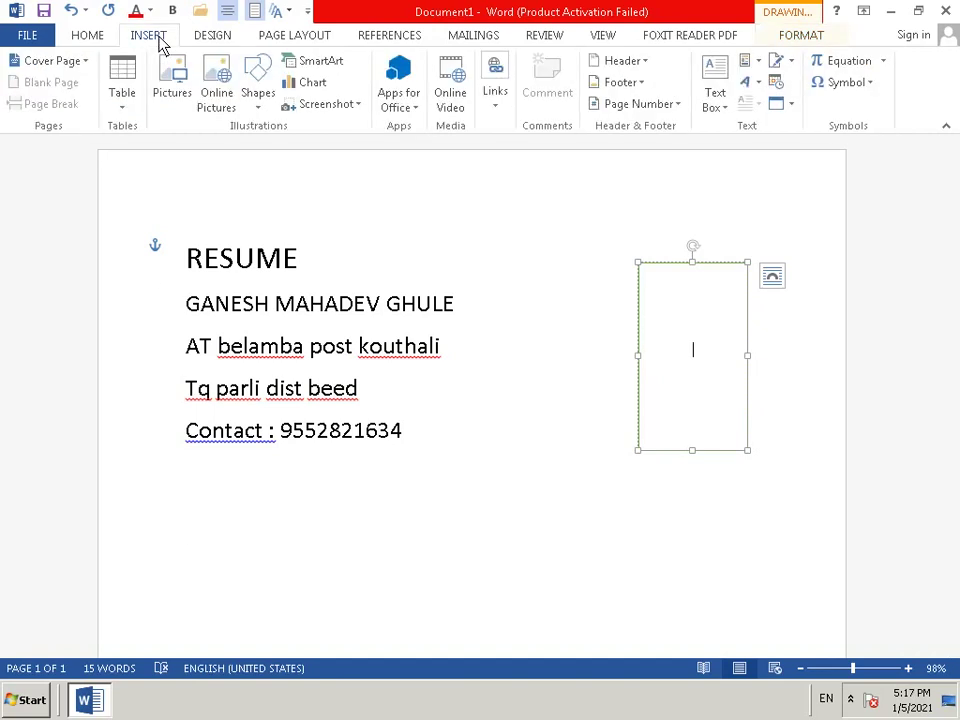
left_click(215, 37)
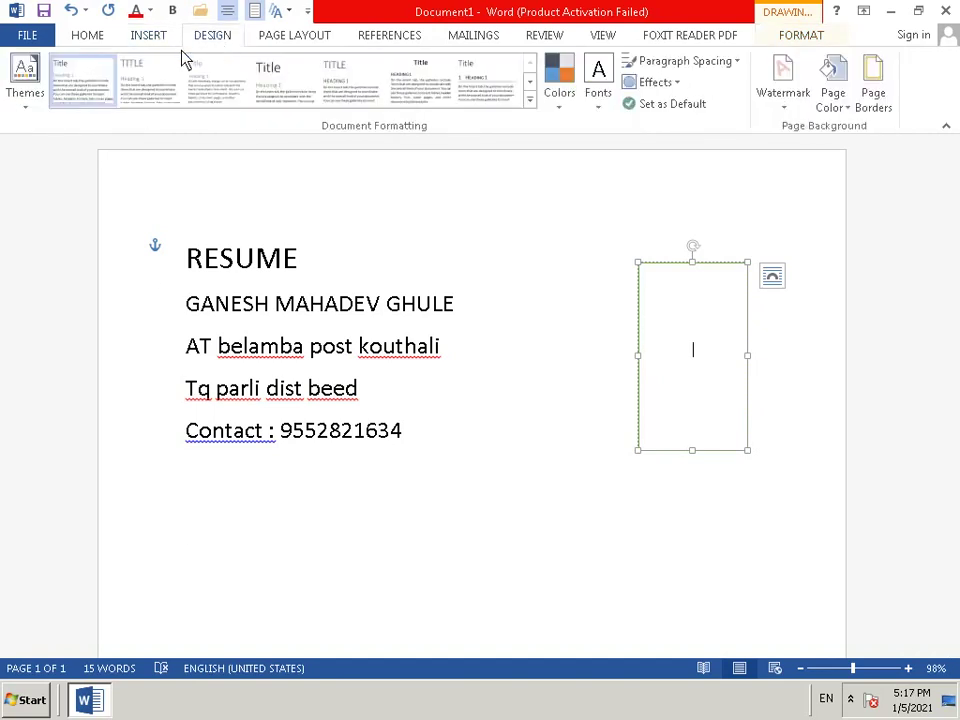
left_click(148, 35)
left_click(256, 97)
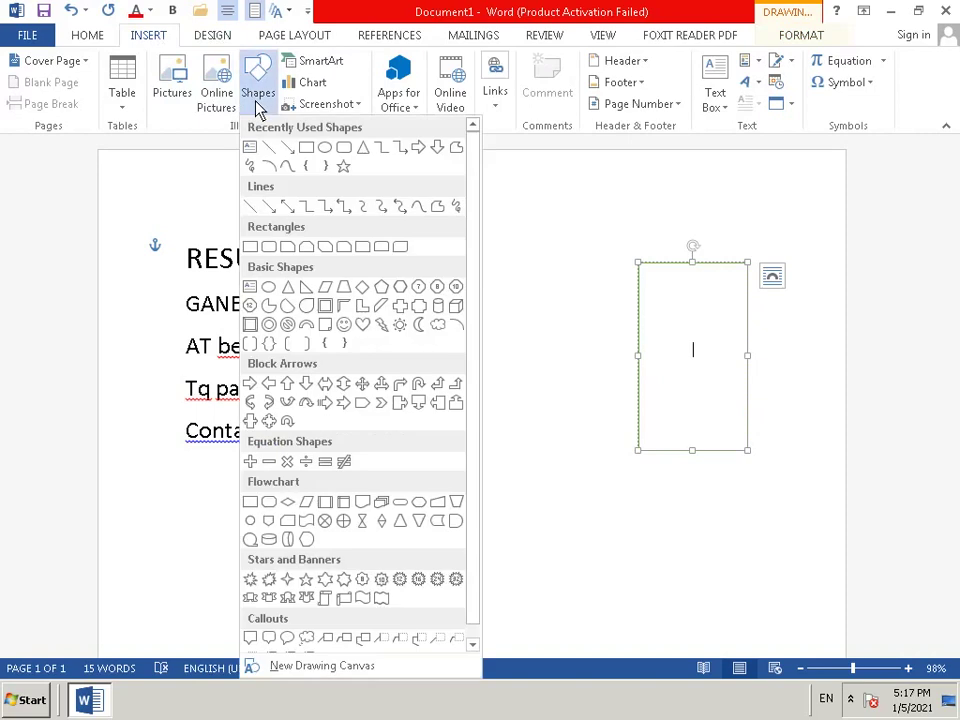
left_click(252, 206)
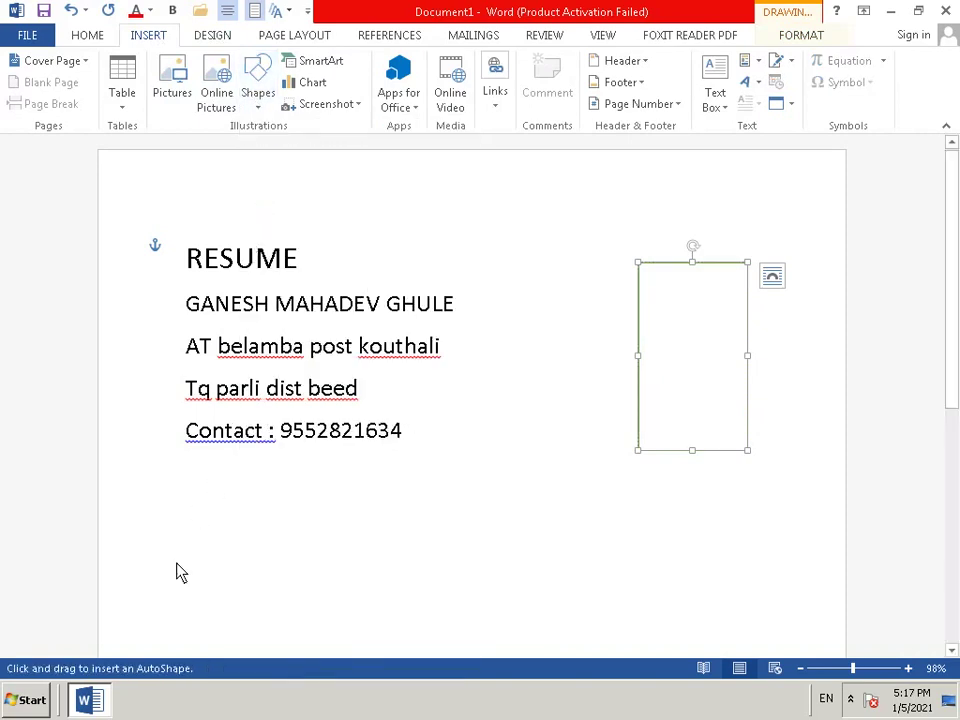
left_click_drag(107, 541, 845, 546)
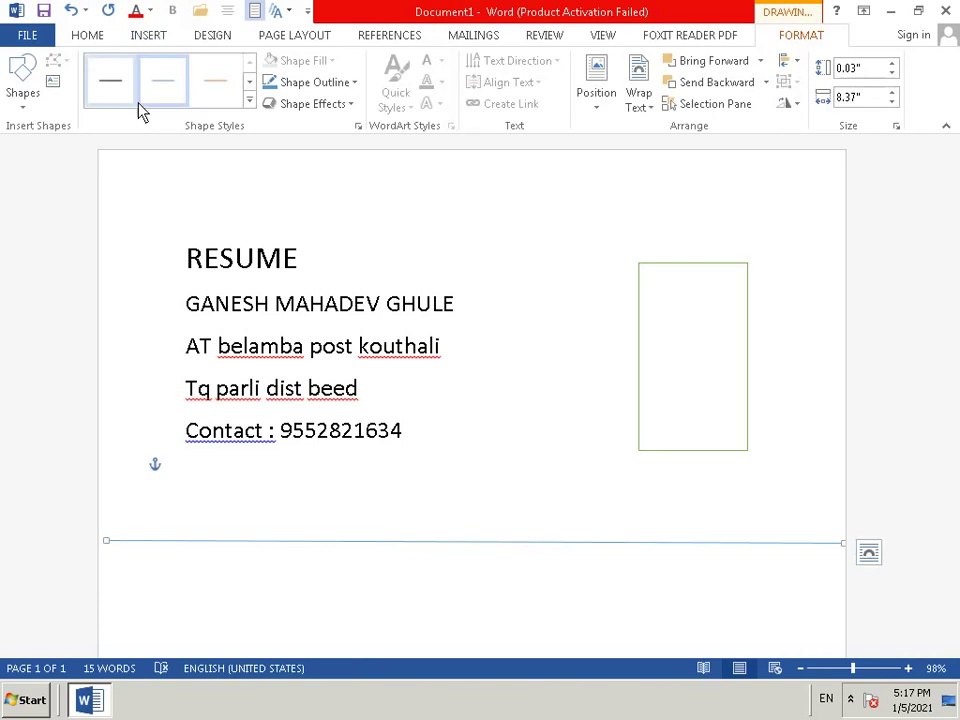
Apply the black line style to the divider
left_click(108, 84)
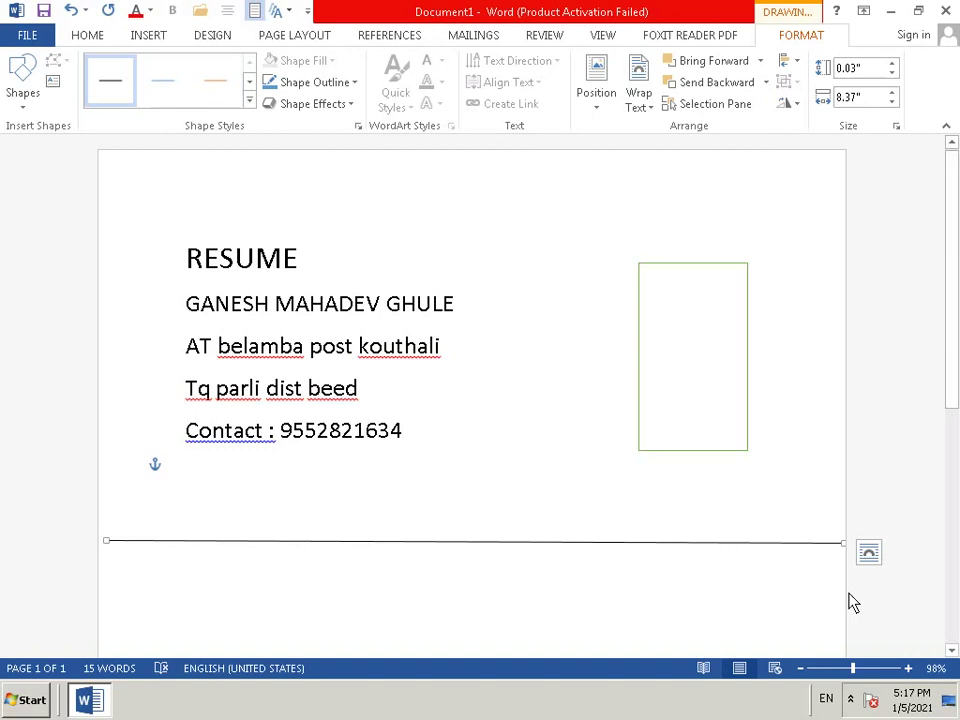
left_click(951, 651)
left_click(951, 651)
left_click(951, 651)
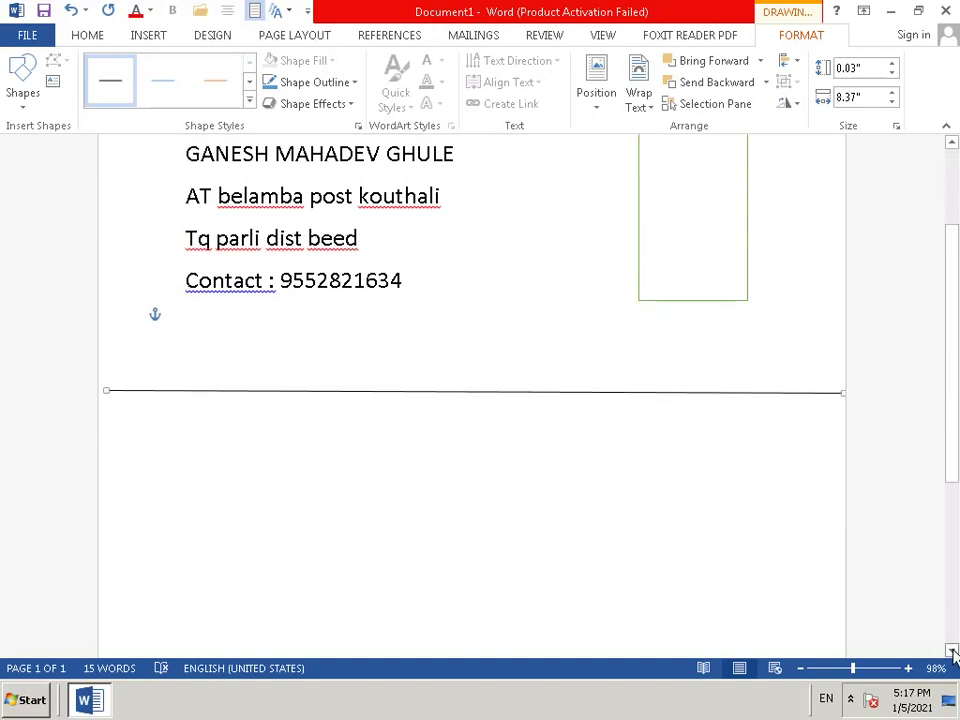
left_click(951, 651)
left_click(951, 651)
left_click(951, 651)
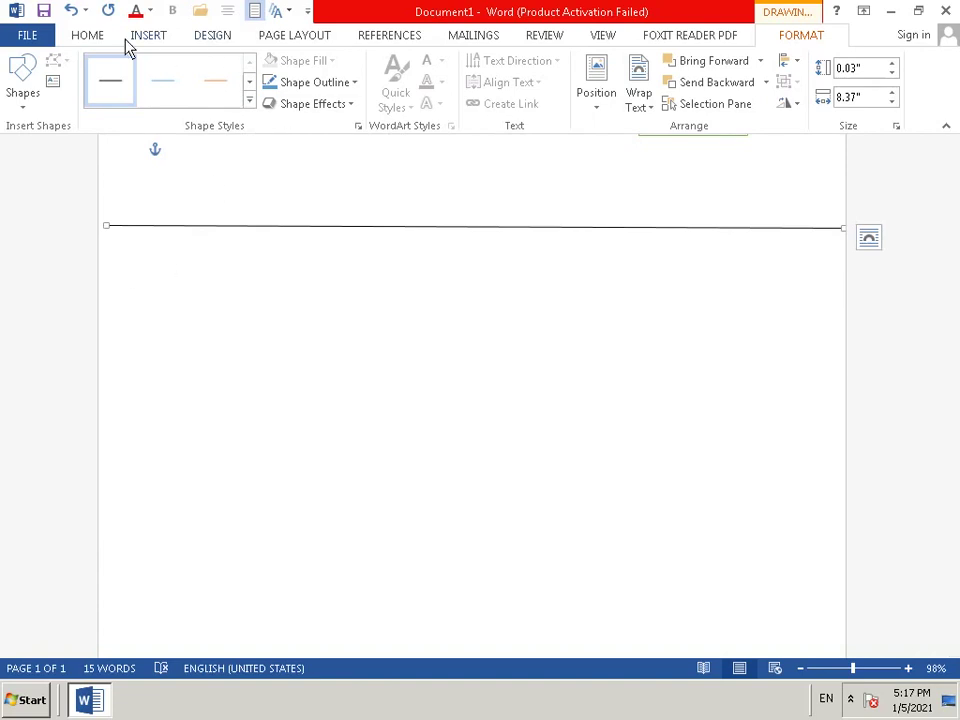
Move the divider line up so it sits just beneath the Contact line
left_click(92, 38)
left_click(120, 295)
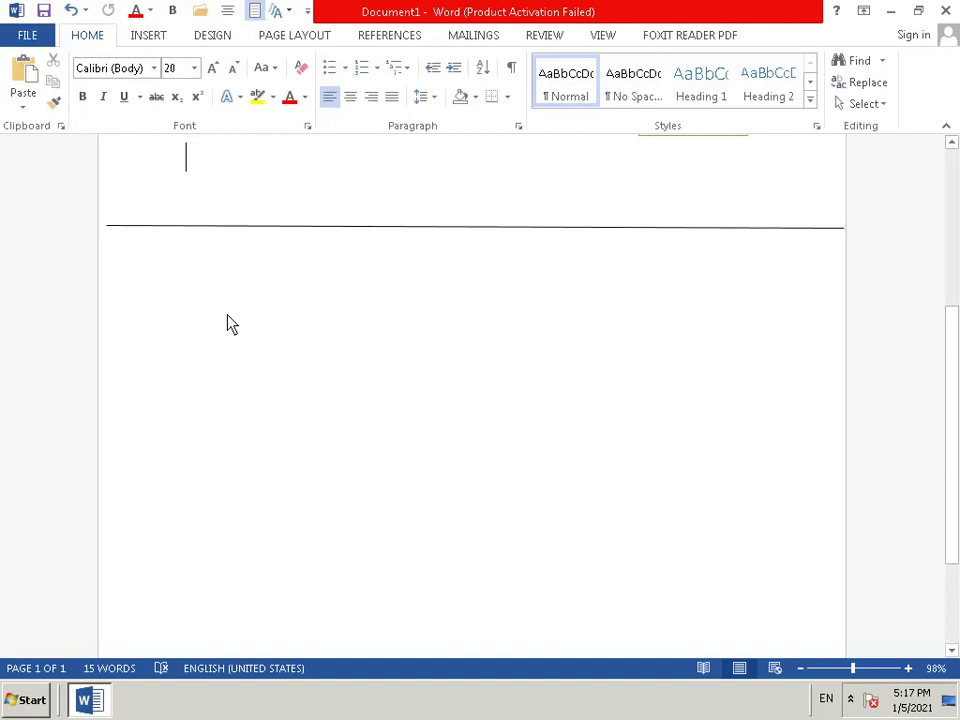
key("Up")
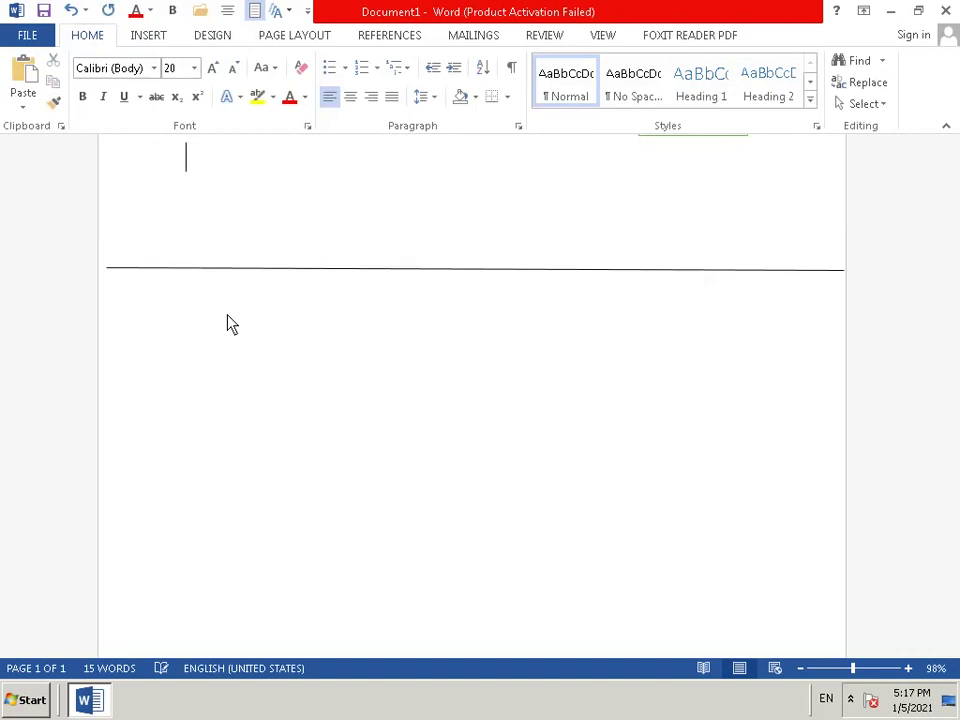
left_click(261, 270)
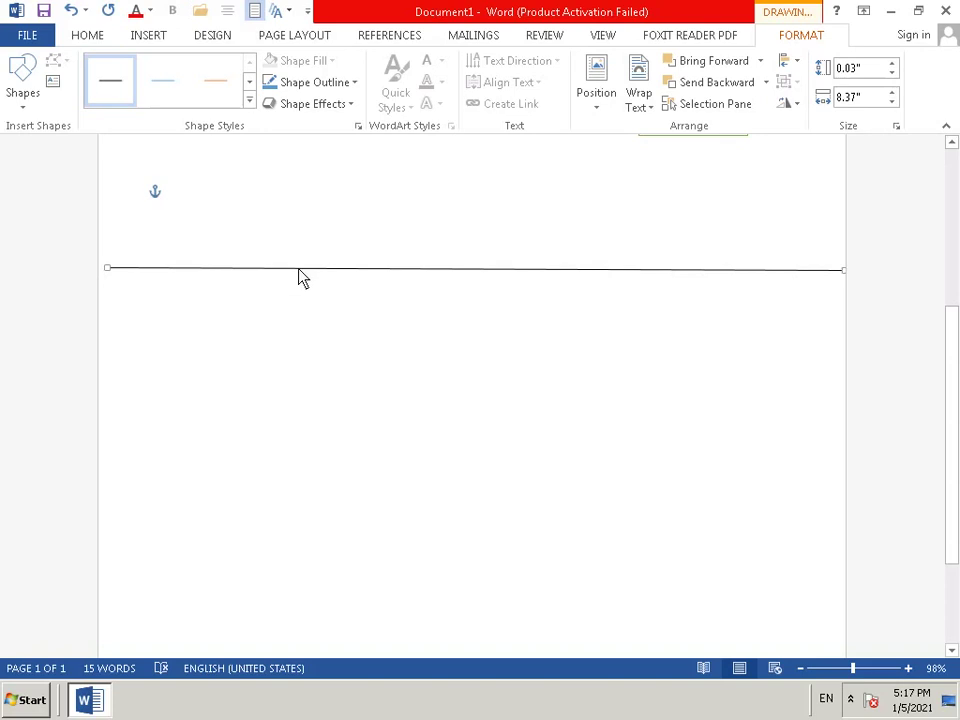
mouse_move(299, 270)
left_mouse_down()
mouse_move(295, 235)
mouse_move(301, 289)
left_mouse_up()
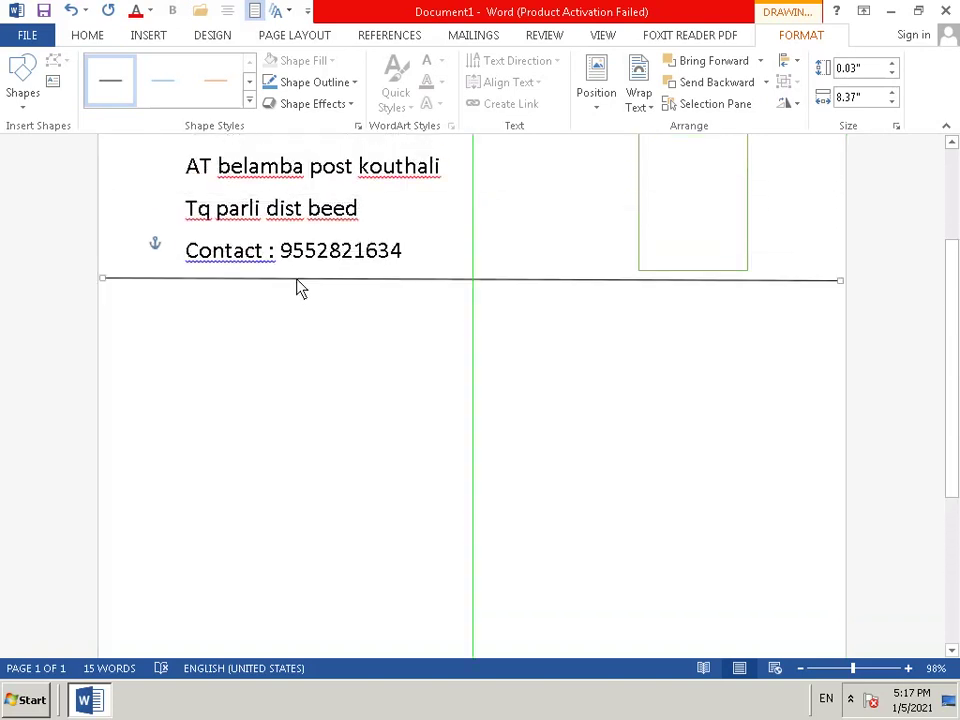
left_click_drag(298, 287, 298, 286)
Type the 'personal details' heading below the divider and begin a new line
left_click(128, 340)
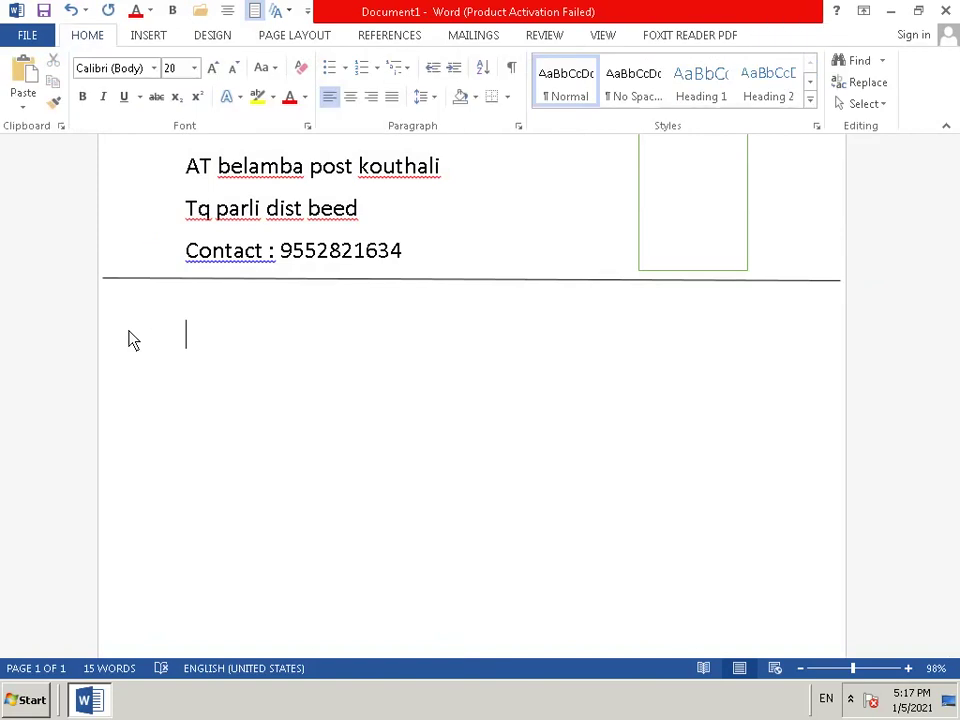
type("pe")
type("rs")
type("onal ")
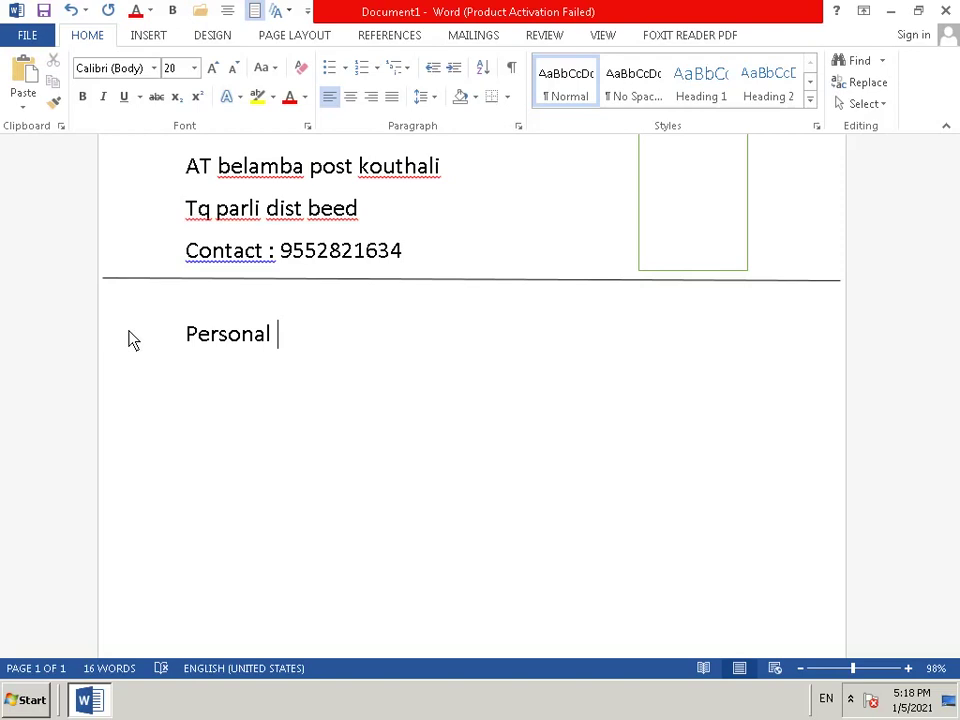
type("de")
type("tai")
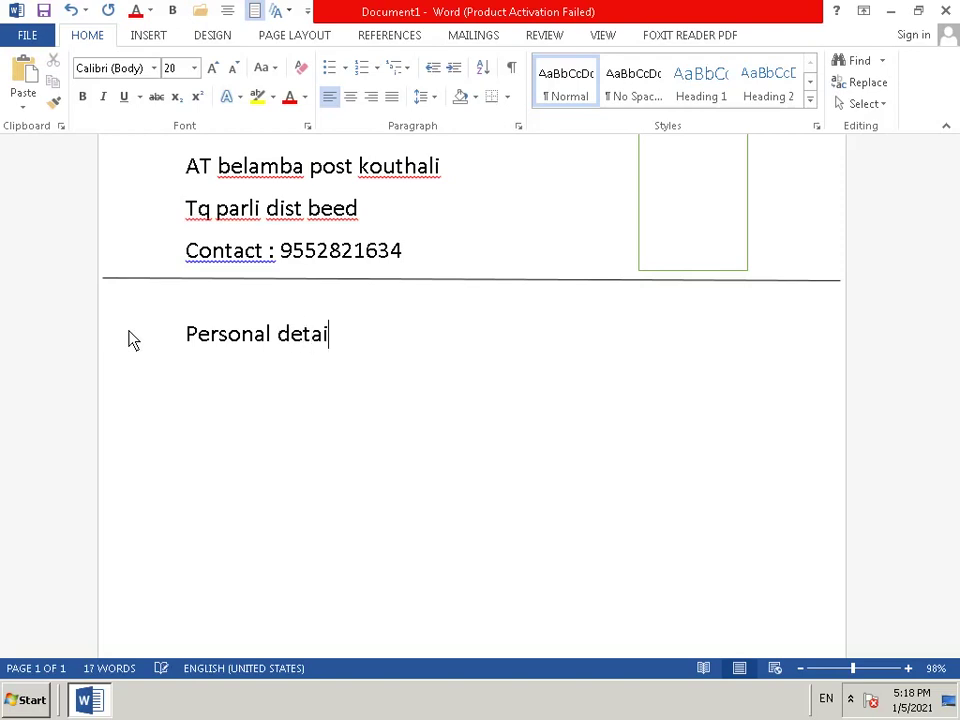
type("ls")
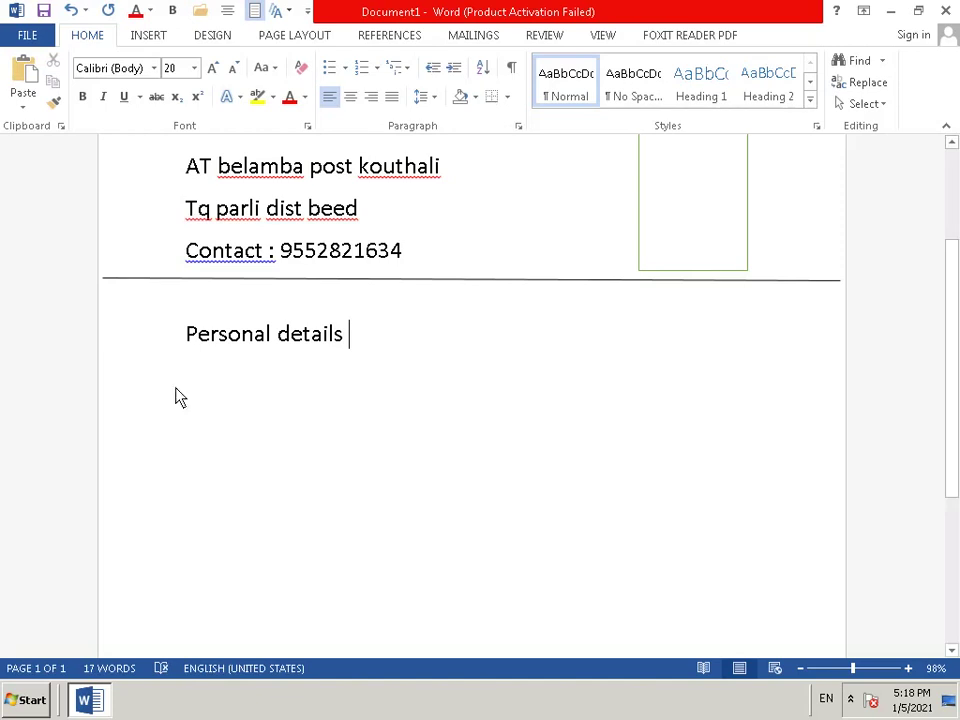
key("Return")
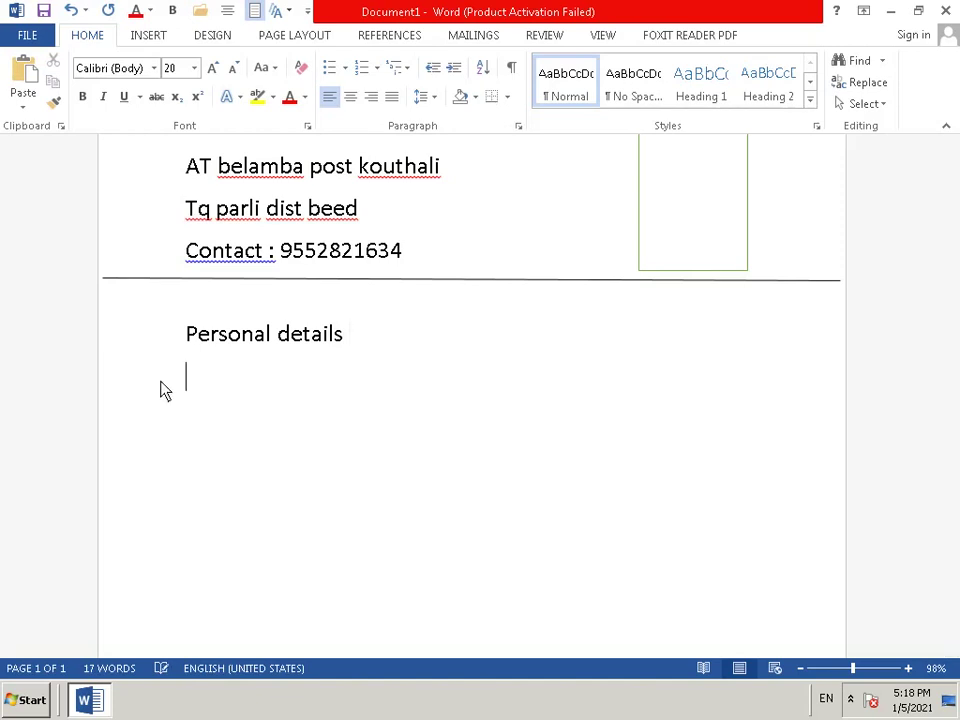
key("BackSpace")
key("Return")
Add a 'name' line with two tabs, a colon, and the applicant's full name
type("name")
key("Tab")
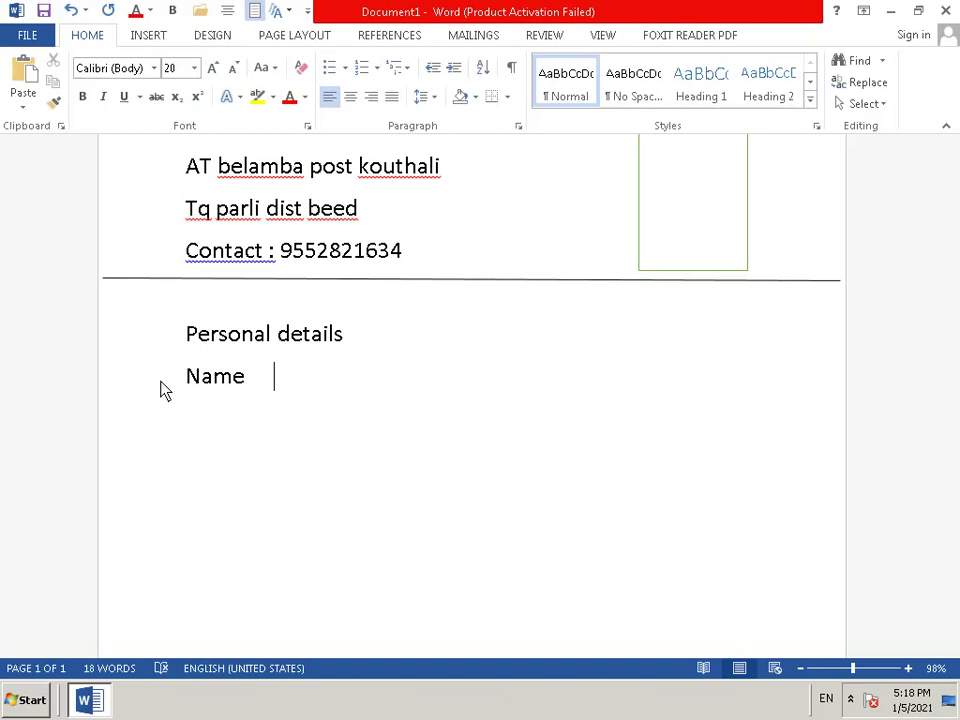
key("Tab")
type(":")
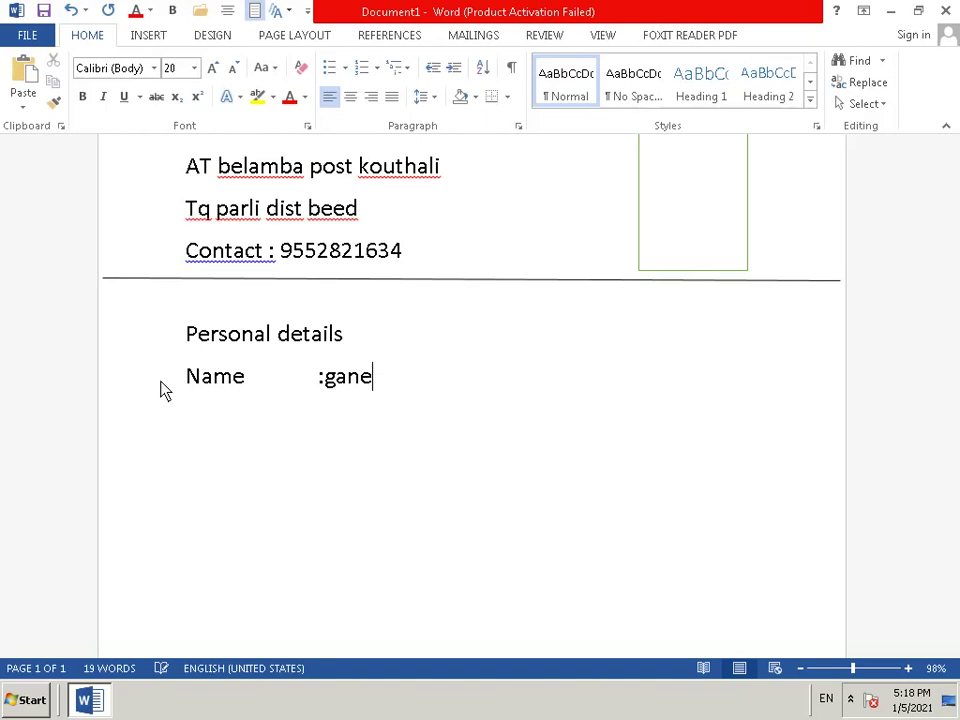
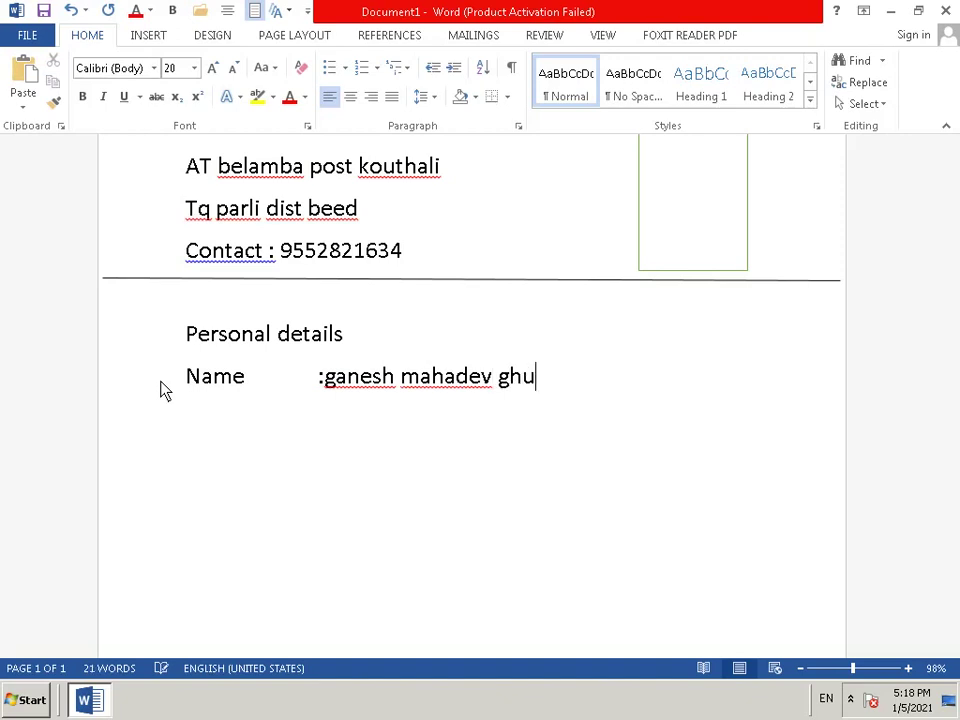
Add a 'father name:' line with the father's name, then add and remove blank lines
key("Return")
key("Return")
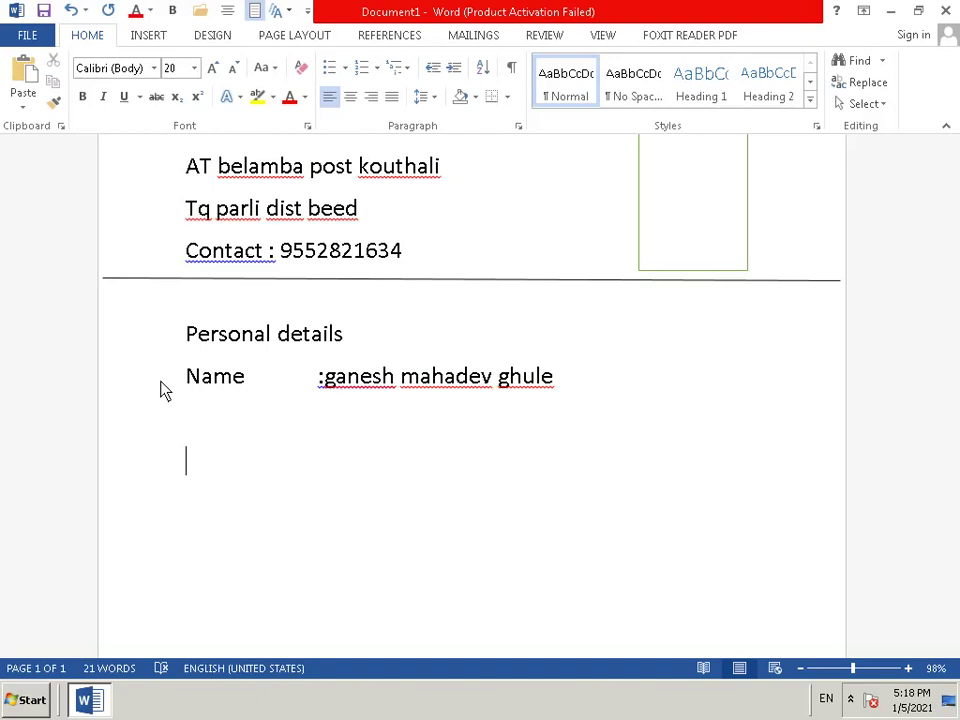
type("fathe")
type("r")
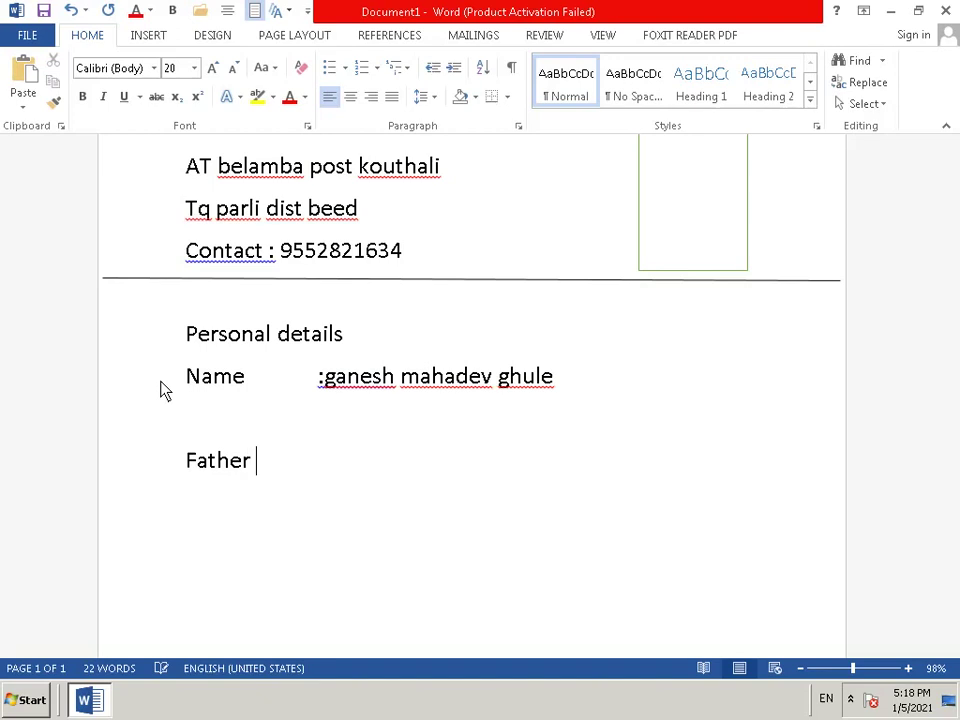
type(" name")
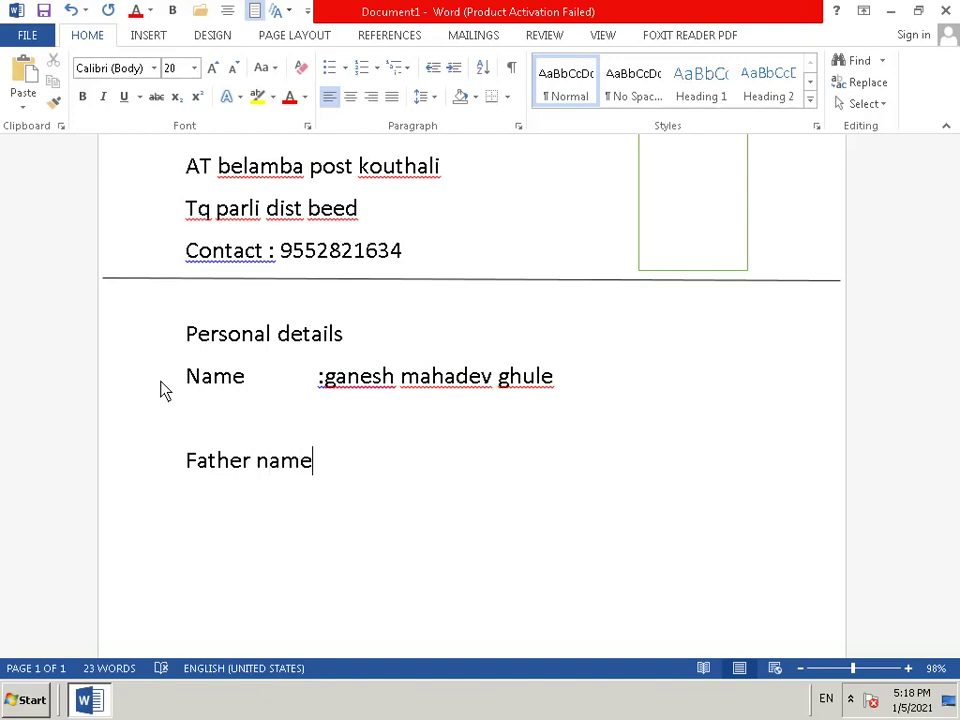
type(":")
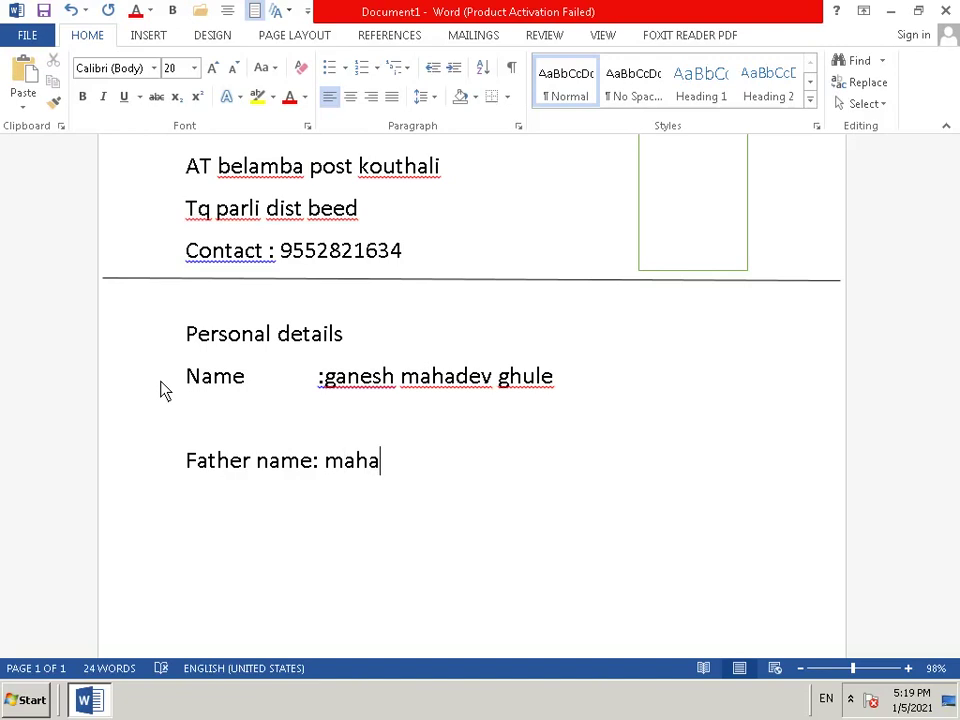
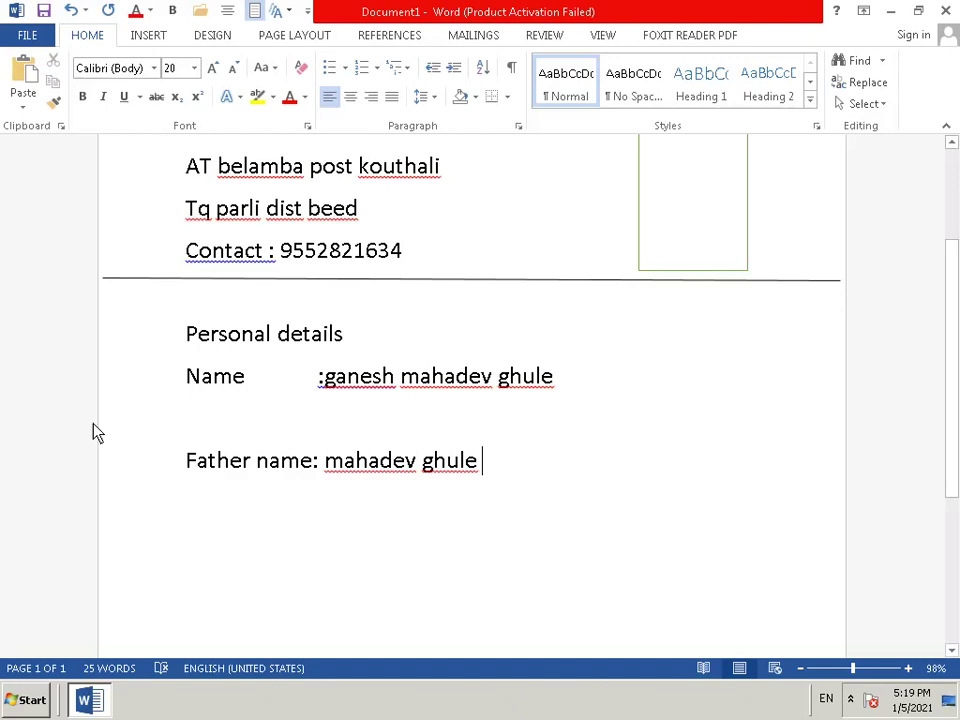
key("Return")
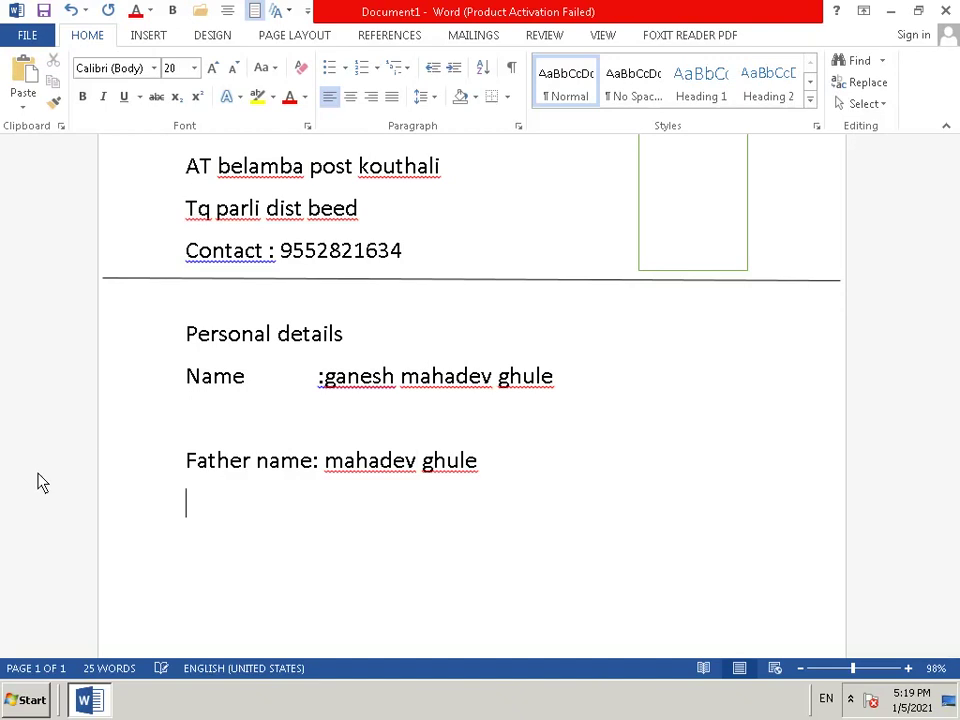
key("Return")
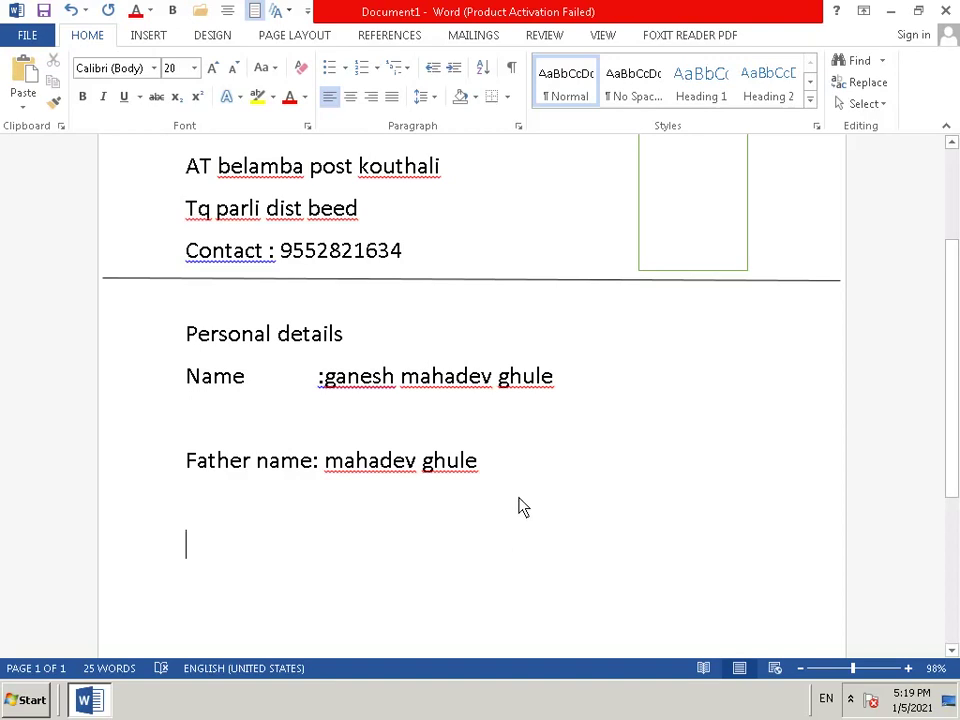
key("BackSpace")
key("BackSpace")
Remove the extra lines and retype the surname to restore the Name line
key("BackSpace")
key("BackSpace")
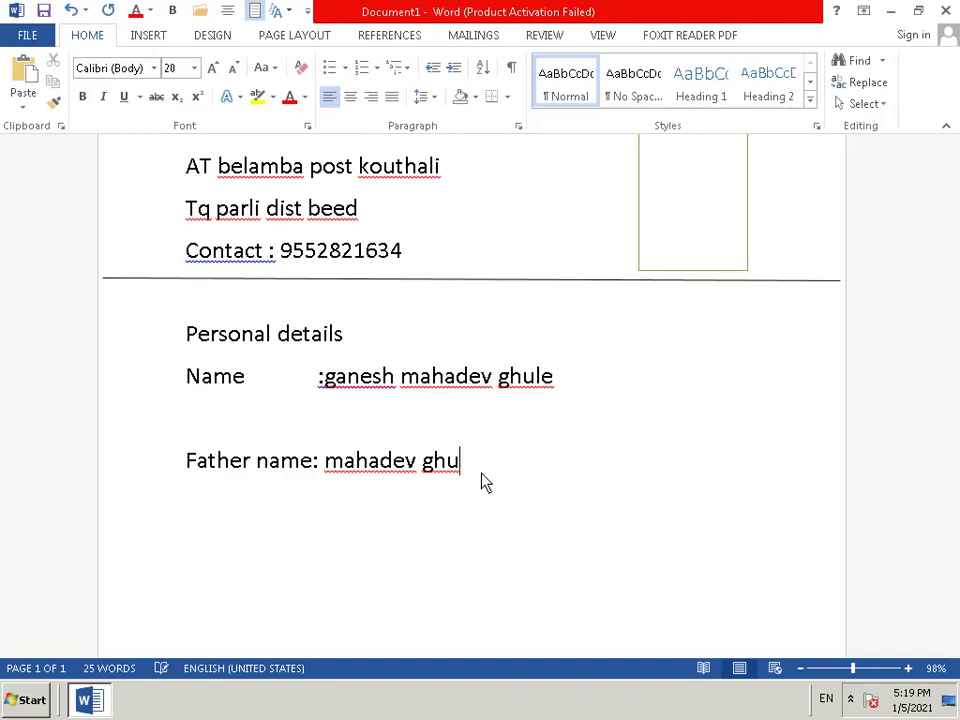
key("BackSpace")
key("BackSpace")
key("BackSpace")
key("BackSpace")
key("BackSpace")
key("BackSpace")
key("BackSpace")
key("BackSpace")
key("BackSpace")
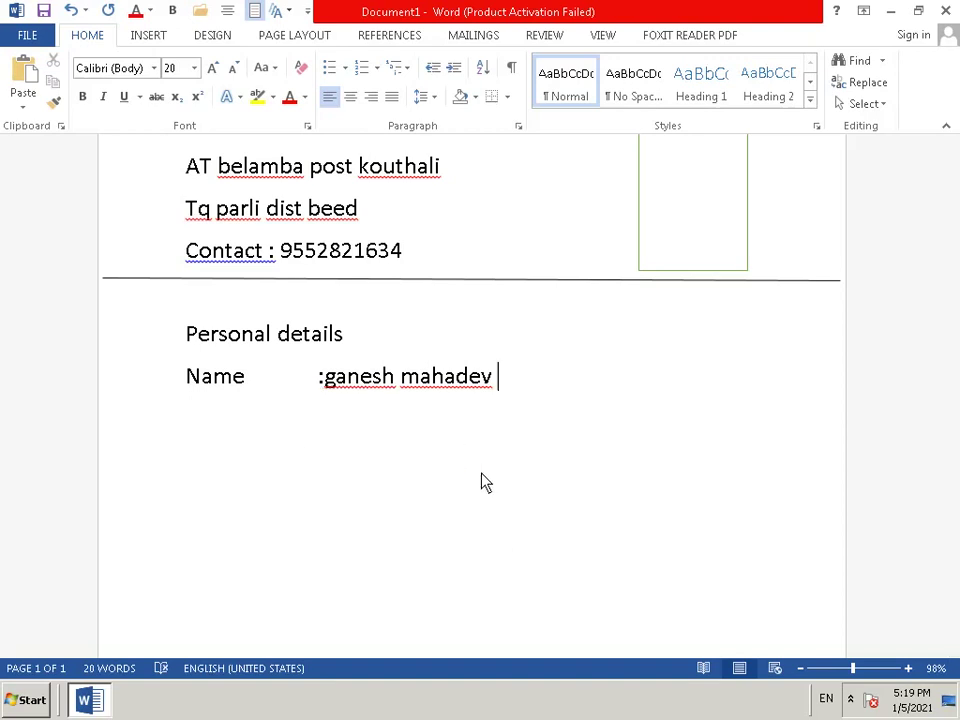
type("gh")
type("ule")
key("Return")
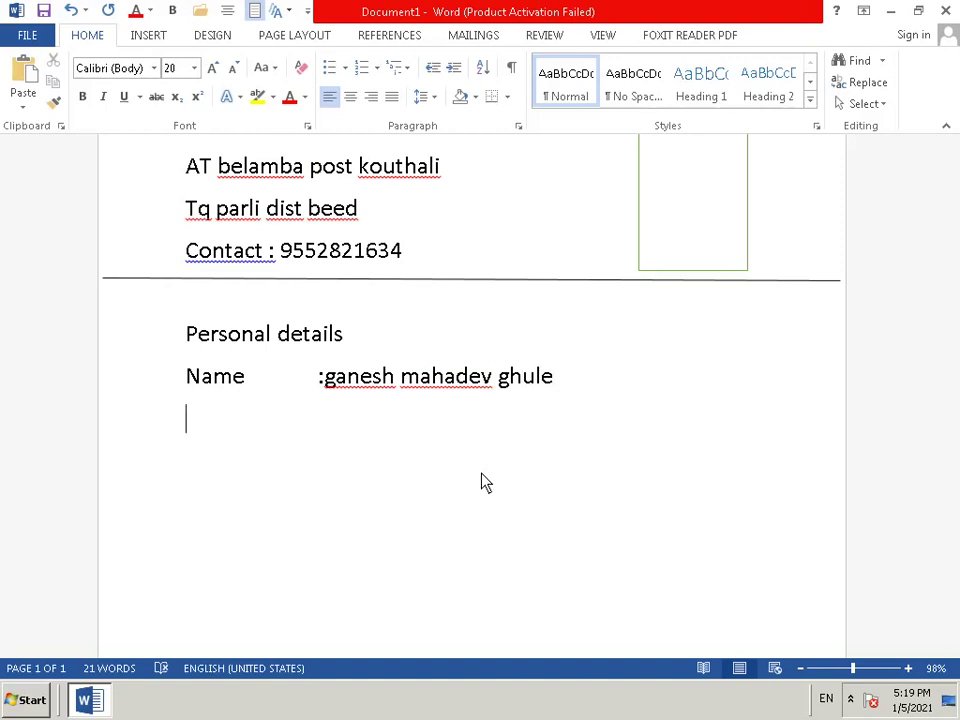
Add a 'Father name :' line with the father's name, then start a 'Date of' line
type("f")
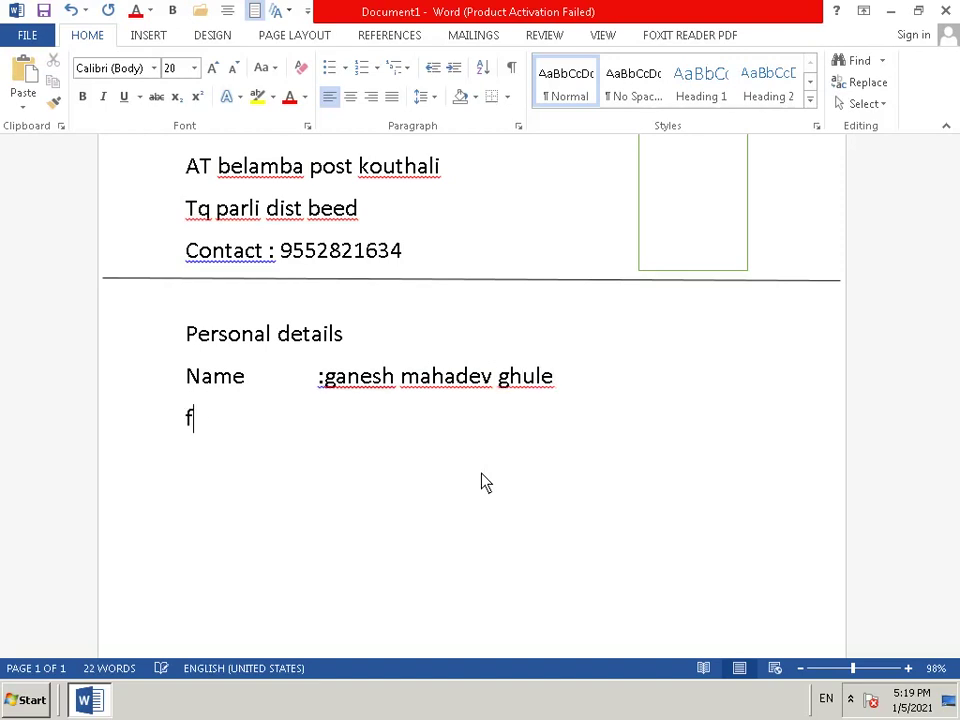
type("ather ")
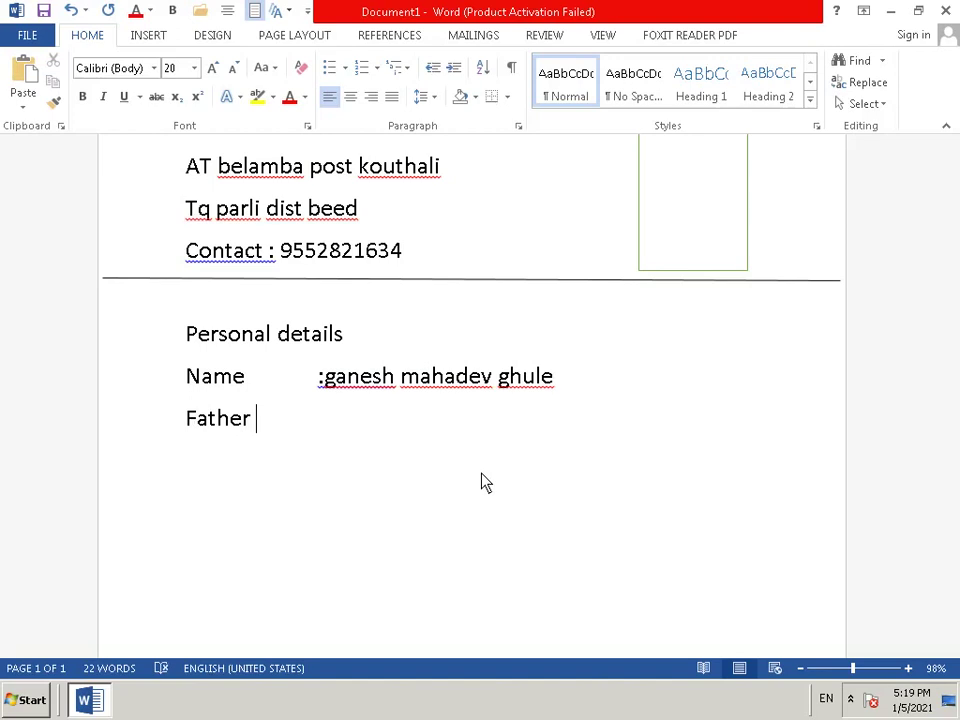
type("name ")
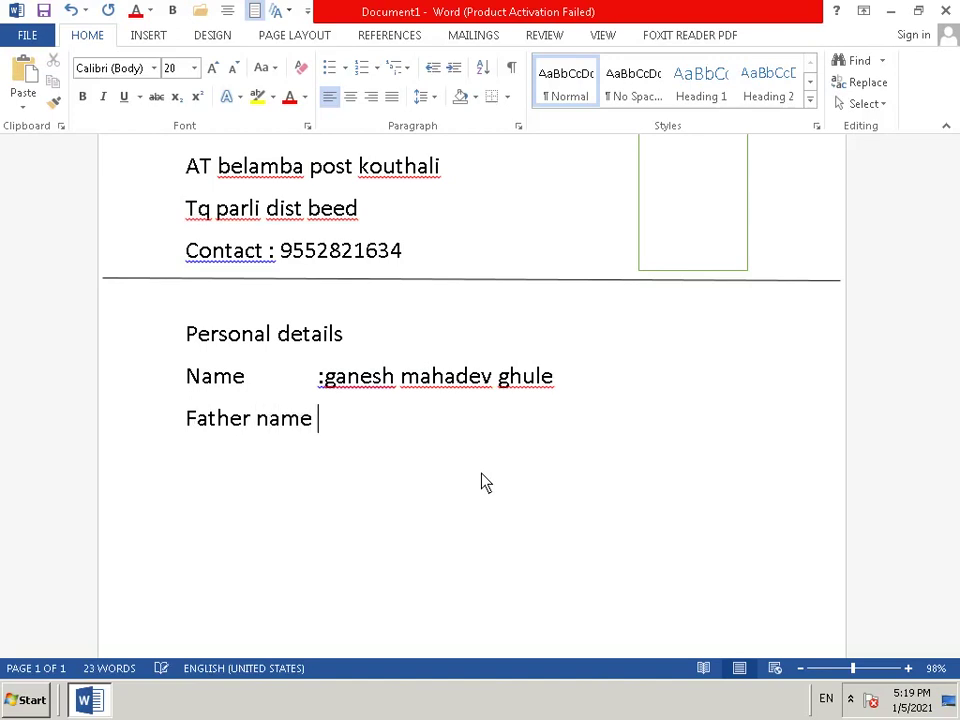
type(":")
scroll(481, 483, "down", 5)
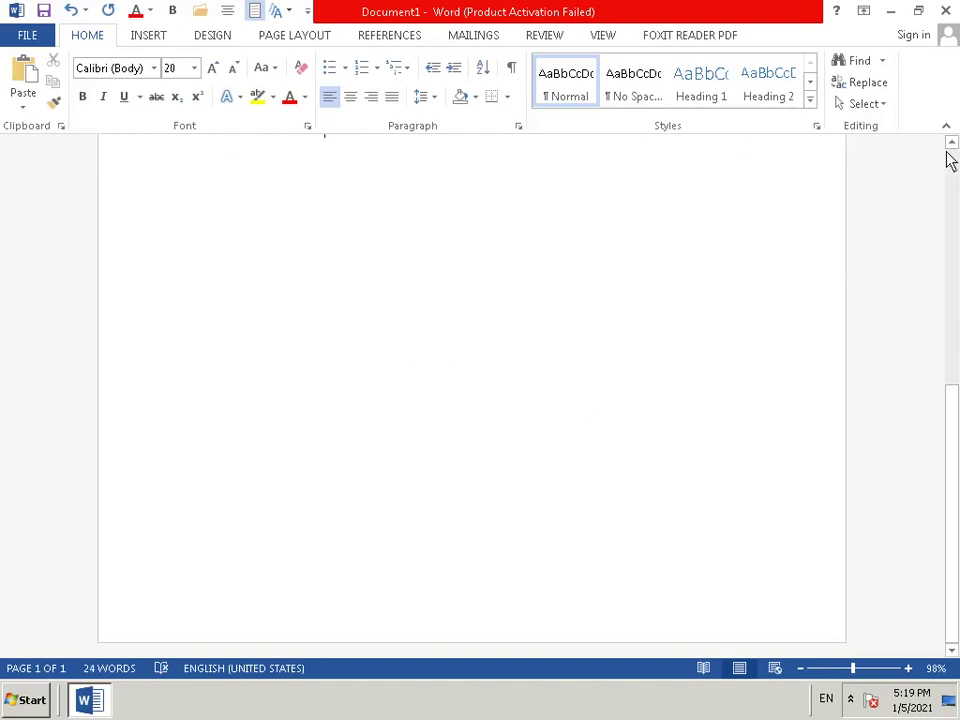
scroll(950, 157, "up", 3)
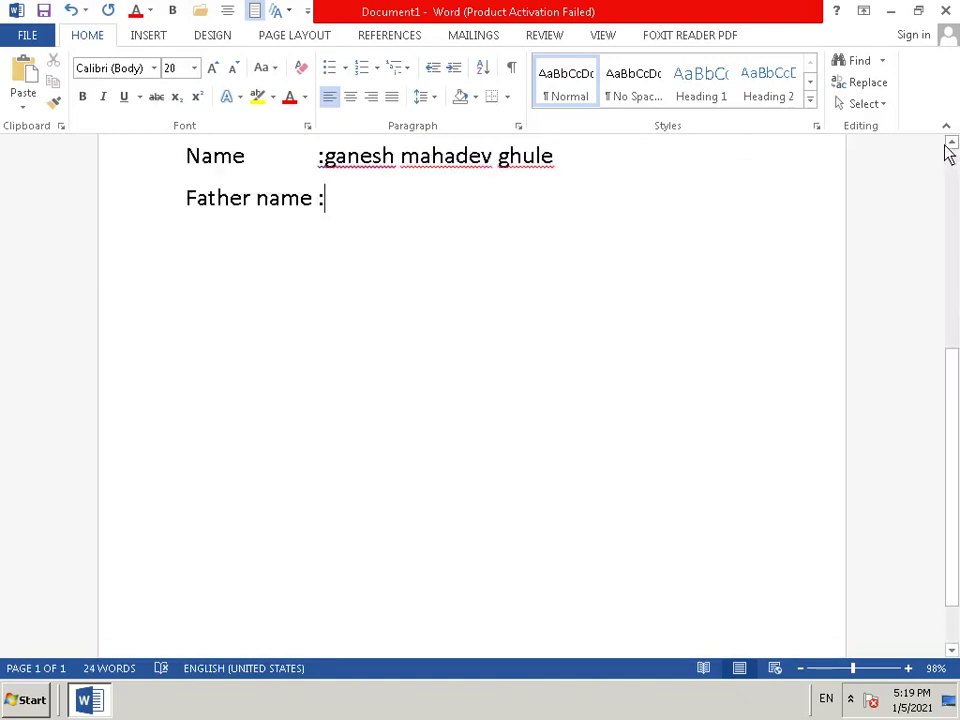
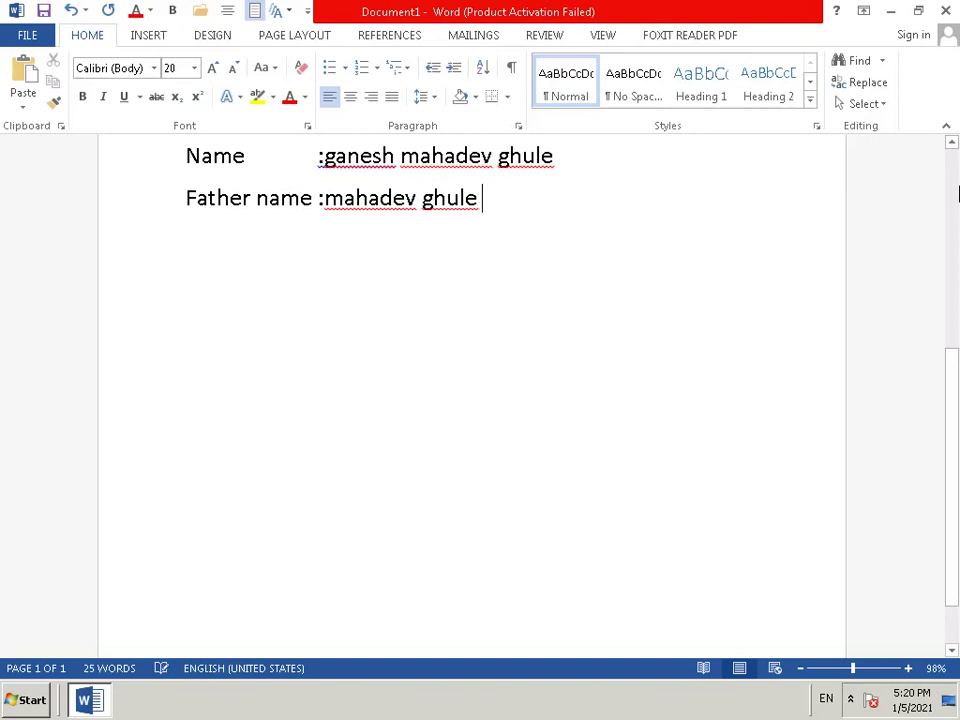
key("Return")
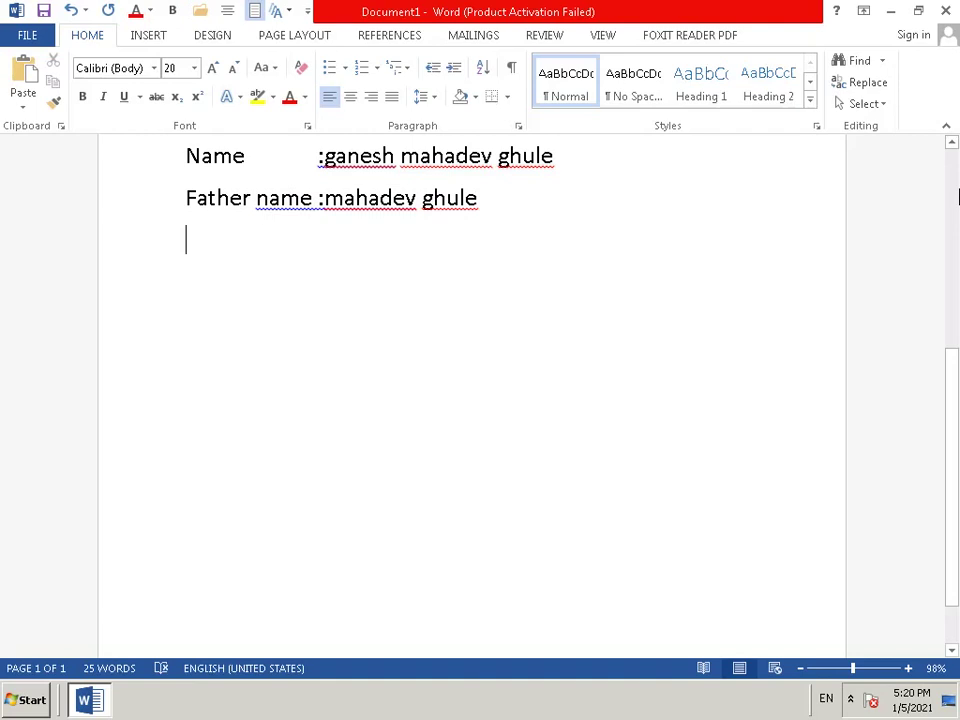
type("da")
type("te")
type(" o")
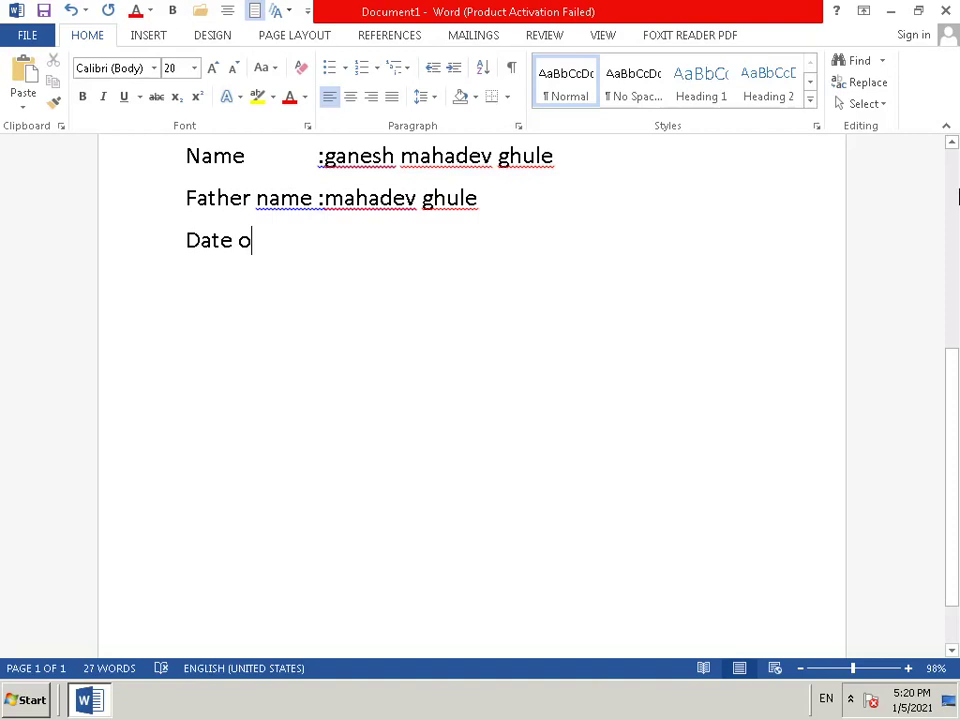
type("f")
Delete the recently added personal detail text back to the address line
key("Up")
key("Right")
key("Right")
key("Right")
key("Right")
key("Right")
key("Right")
key("Right")
key("Right")
key("Right")
key("Right")
key("Right")
key("Right")
key("Right")
key("Right")
key("Right")
key("Right")
key("Right")
key("Right")
key("BackSpace")
key("BackSpace")
key("BackSpace")
key("BackSpace")
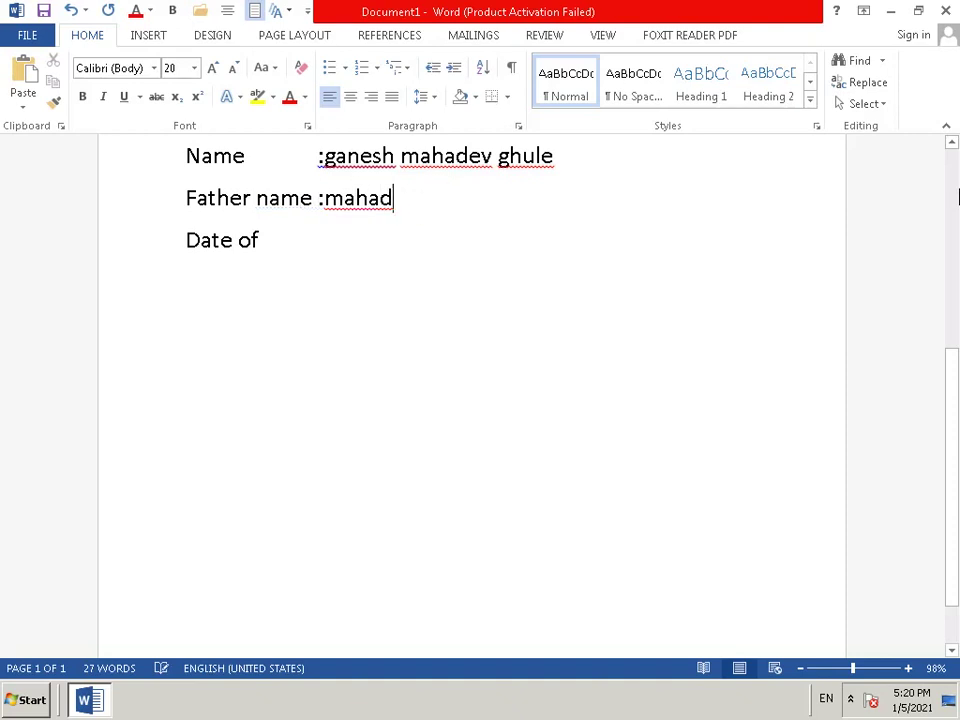
key("BackSpace")
key("BackSpace")
key("BackSpace")
key("BackSpace")
key("BackSpace")
key("BackSpace")
key("BackSpace")
key("BackSpace")
key("BackSpace")
key("BackSpace")
key("BackSpace")
key("BackSpace")
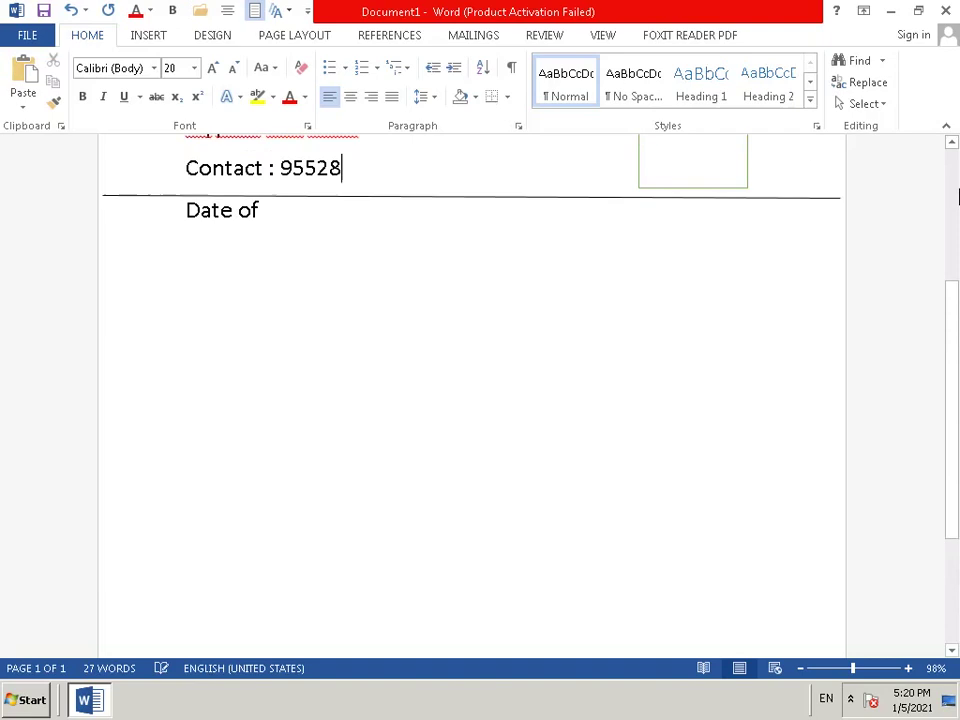
key("BackSpace")
key("BackSpace")
key("BackSpace")
key("BackSpace")
key("BackSpace")
key("BackSpace")
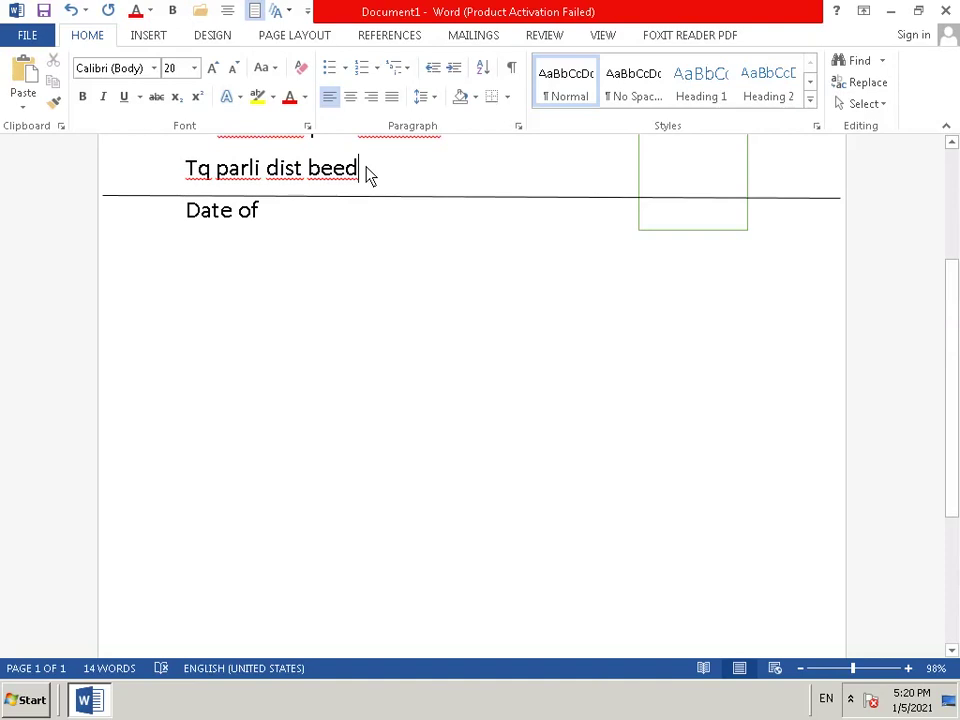
Add a 'contact :' line with the phone number, correcting its final digits
key("Return")
type("c")
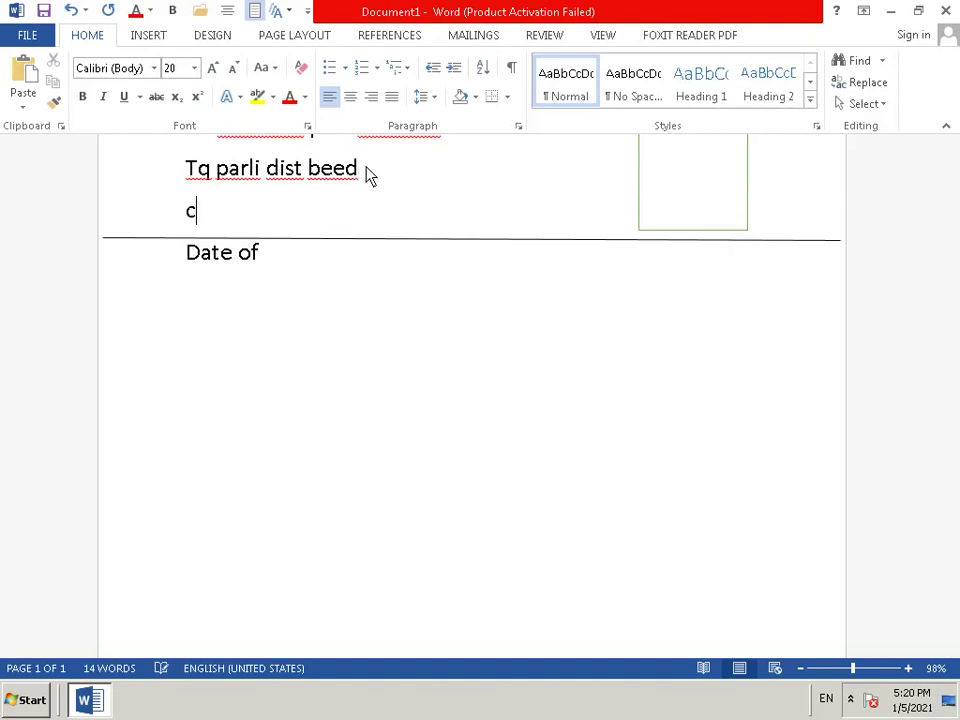
type("on")
type("tact ")
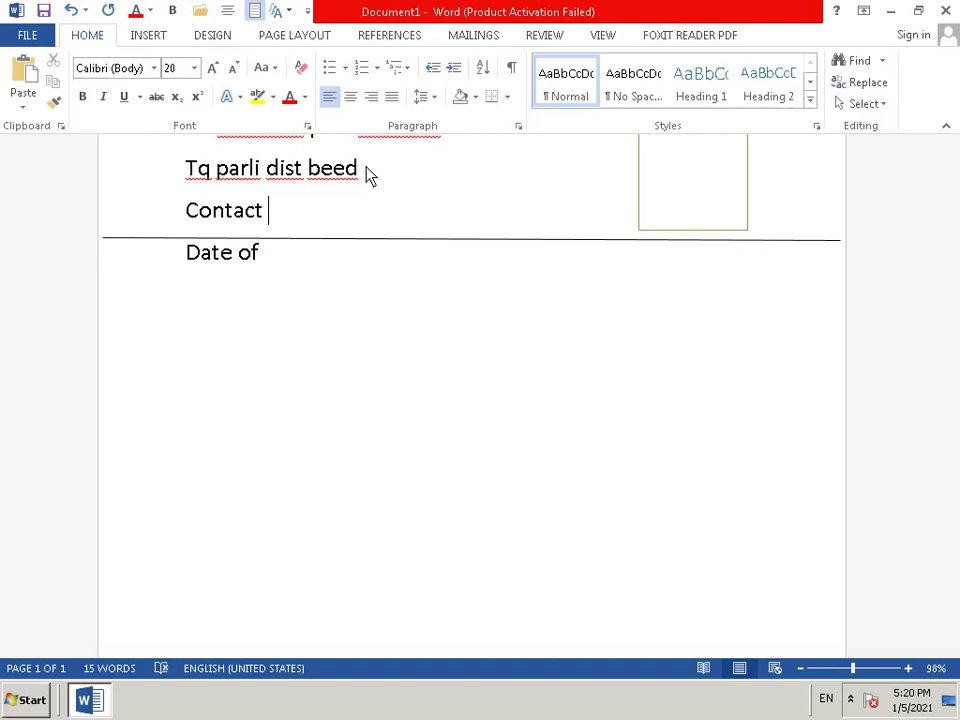
type(":")
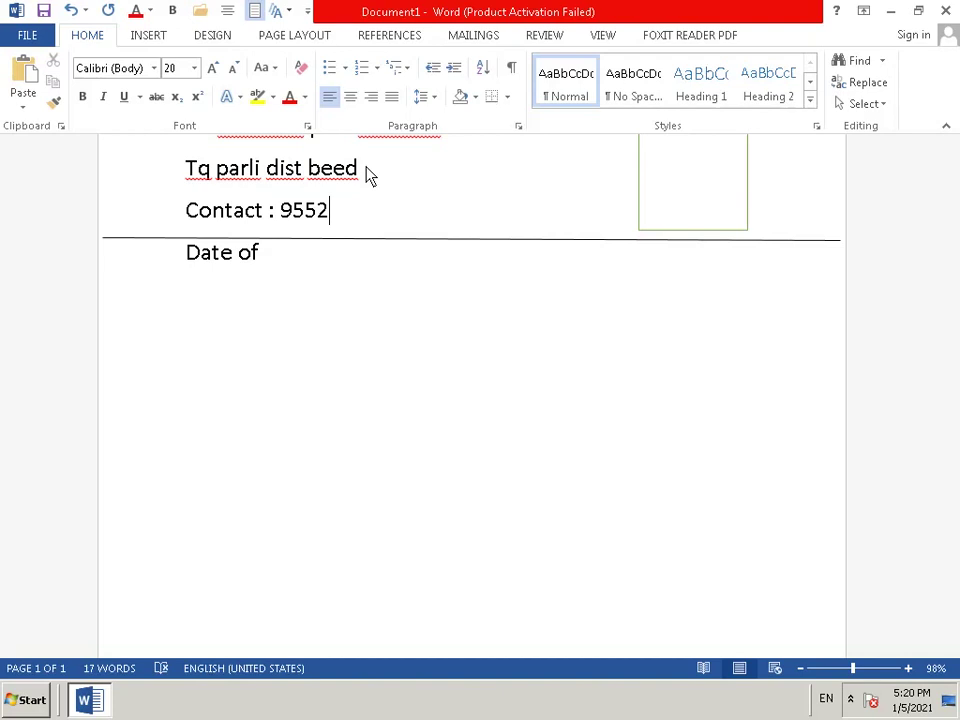
left_click(277, 255)
Erase the unfinished 'Date of' text and clear the whole-document selection
key("BackSpace")
key("BackSpace")
key("BackSpace")
key("BackSpace")
key("BackSpace")
key("BackSpace")
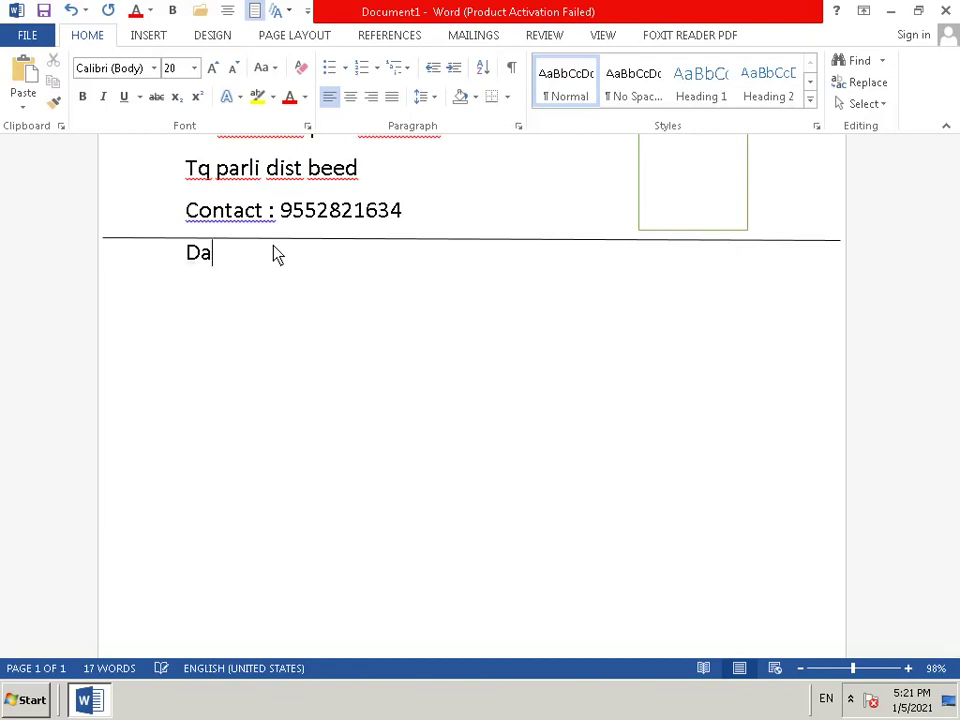
key("BackSpace")
key("BackSpace")
key("Return")
key("BackSpace")
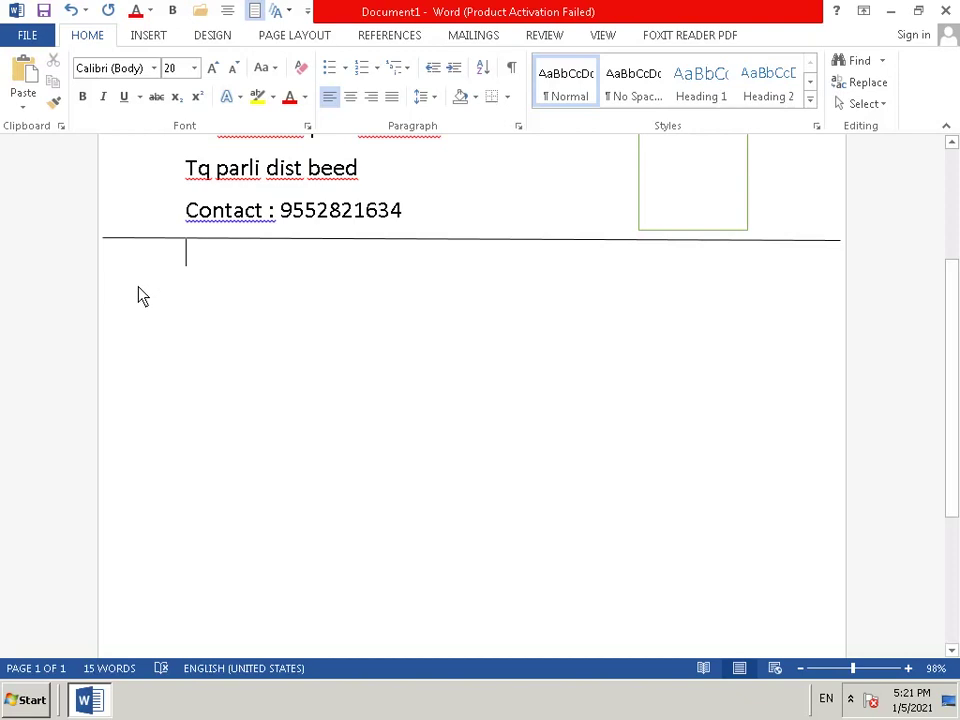
key("ctrl+a")
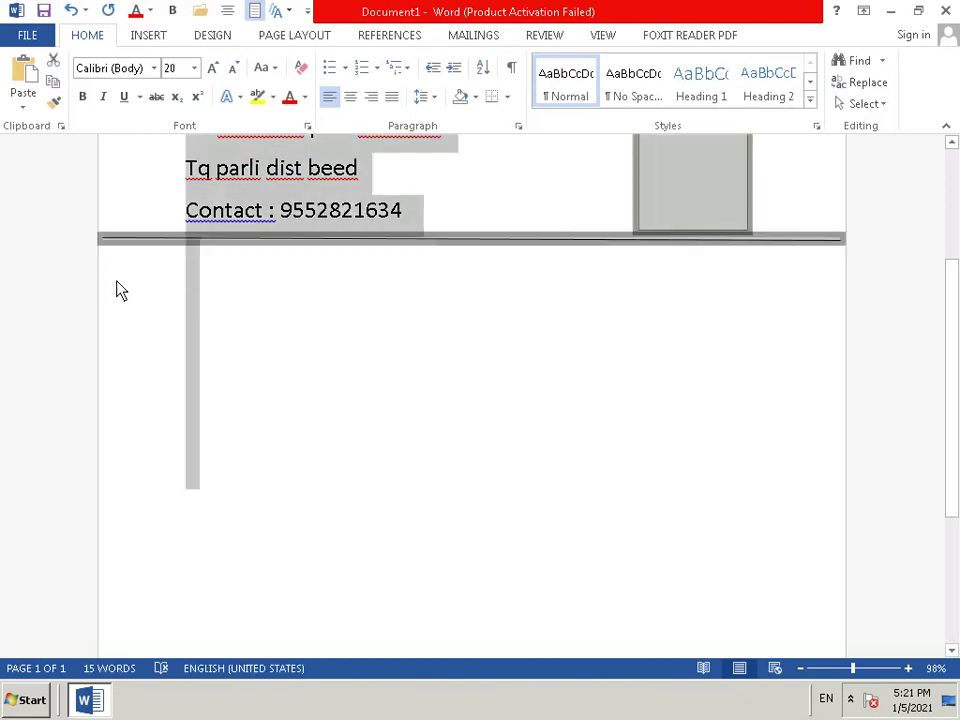
left_click(198, 338)
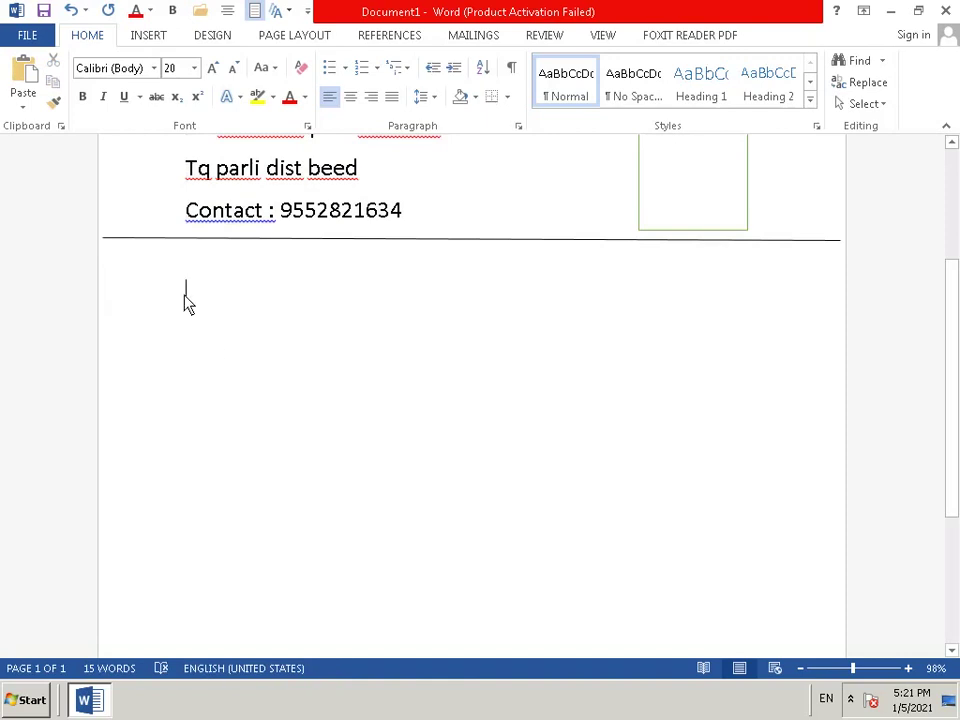
key("ctrl+a")
Adjust the blank lines below the divider, adding and then removing extra empty lines
key("Return")
key("Return")
key("Return")
key("ctrl+i")
key("Return")
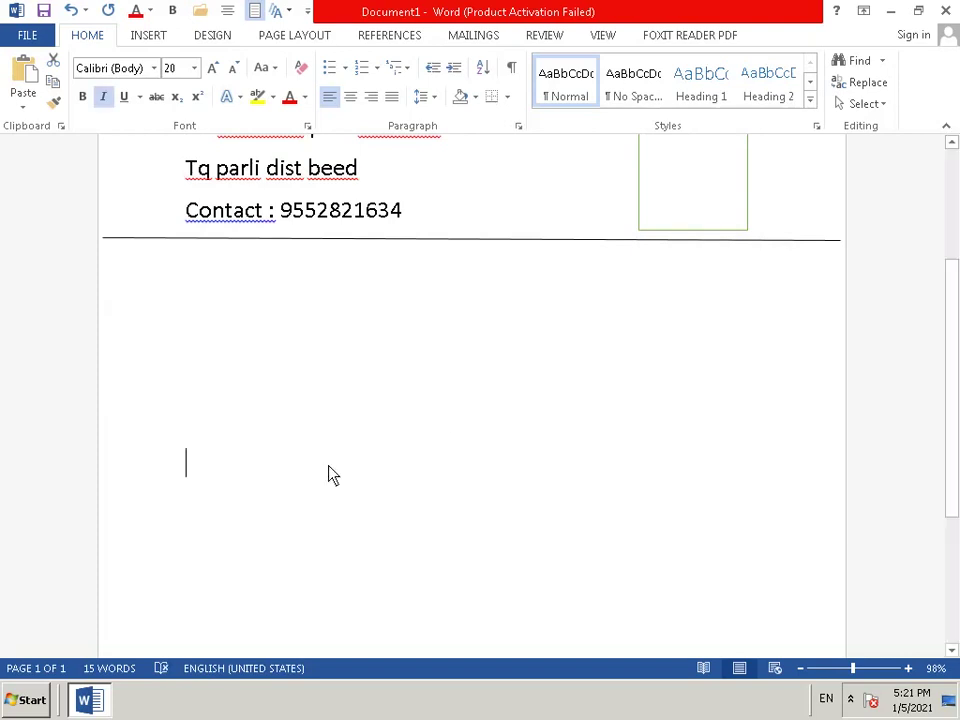
key("ctrl+i")
key("BackSpace")
key("BackSpace")
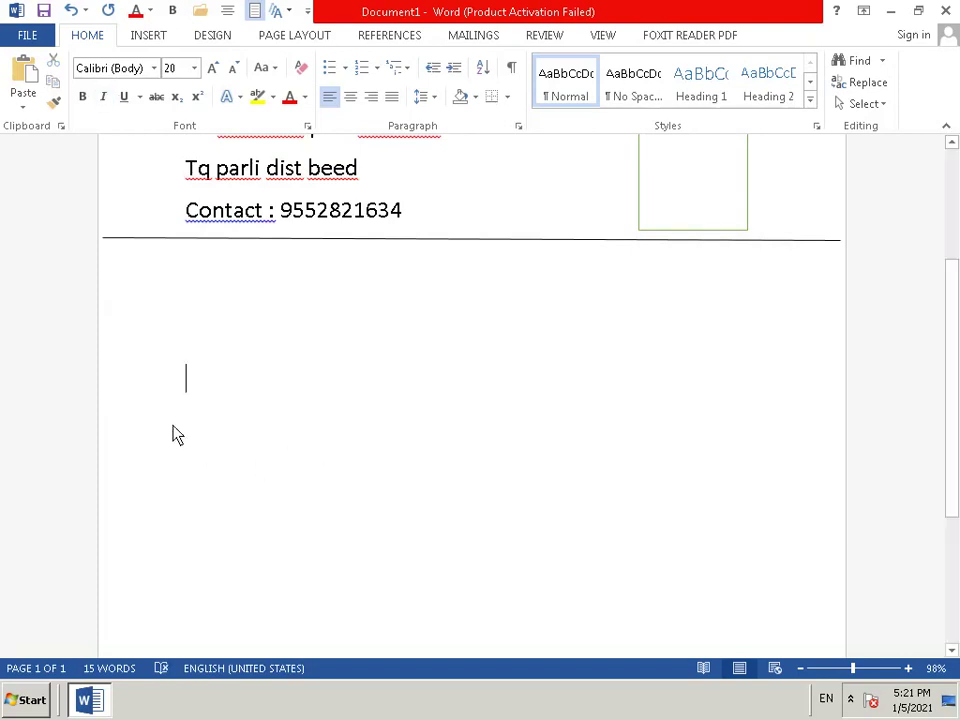
key("BackSpace")
key("BackSpace")
key("BackSpace")
key("BackSpace")
key("Return")
key("BackSpace")
key("Left")
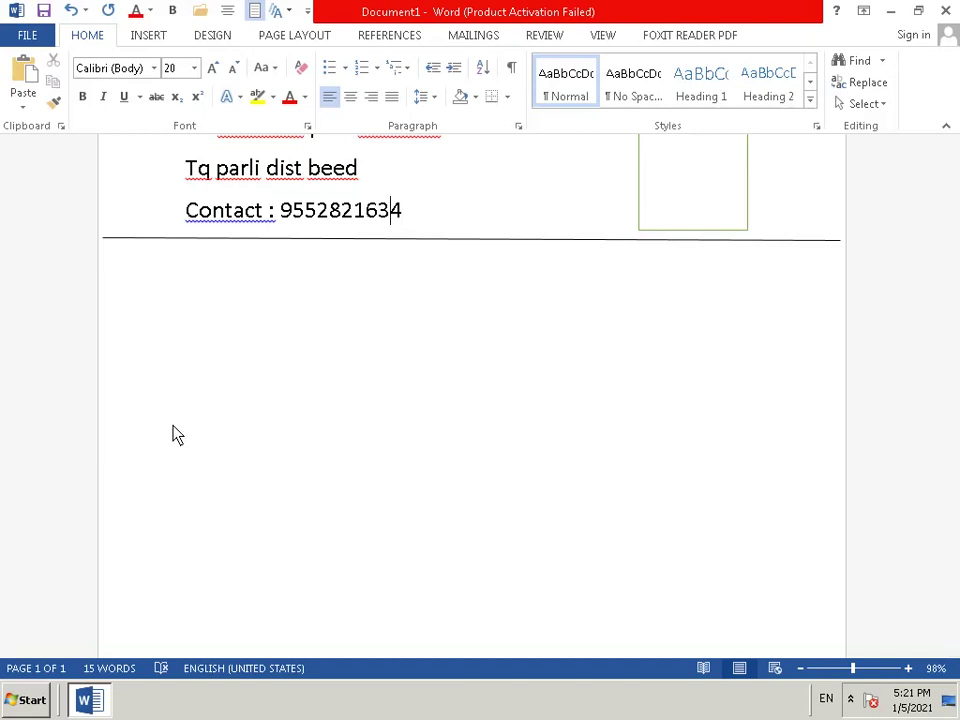
key("Right")
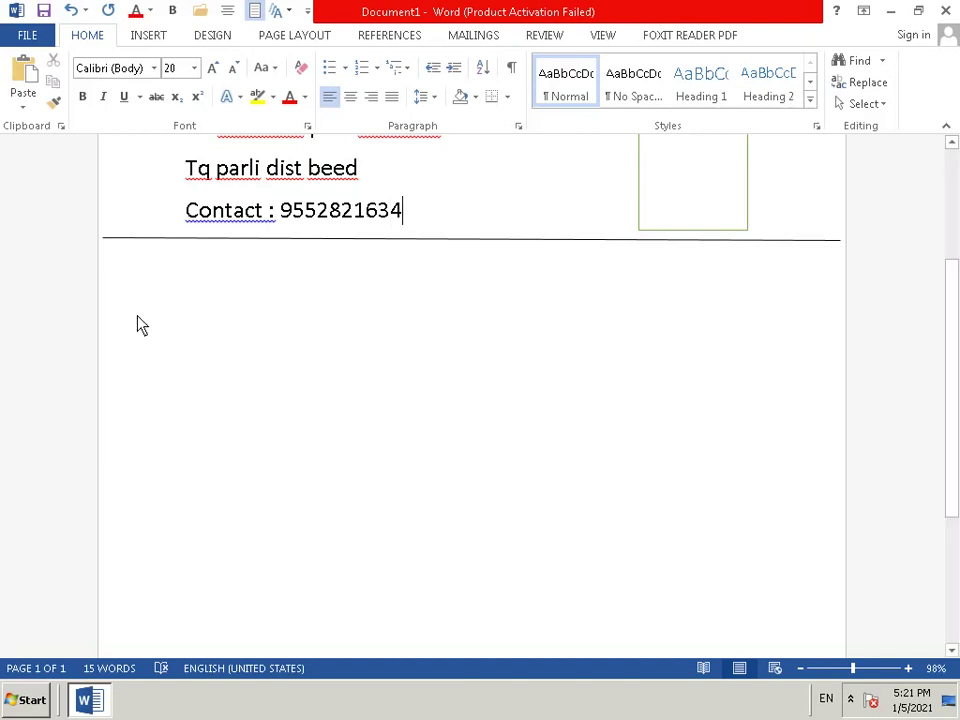
Put the insertion point on the empty line just below the divider rule
left_click(130, 298)
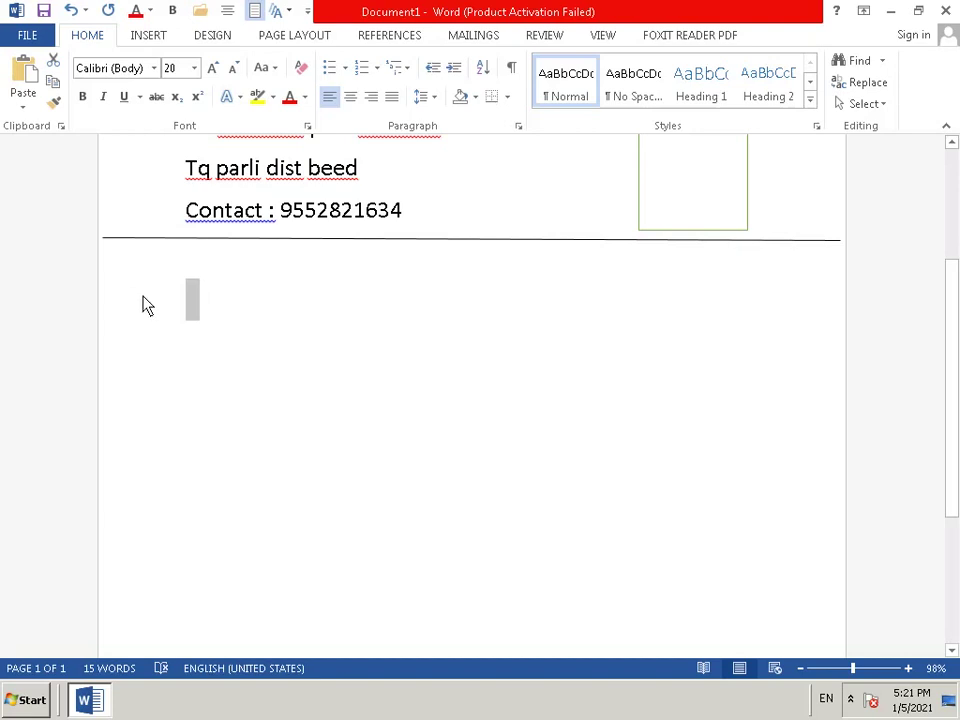
left_click(124, 333)
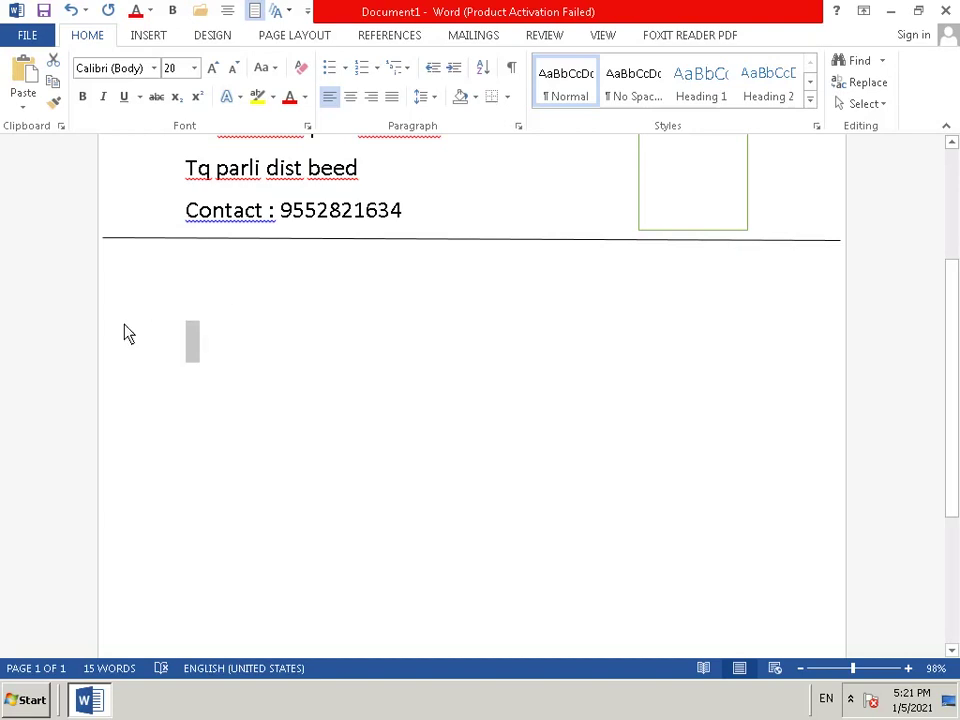
left_click(180, 342)
left_click(111, 314)
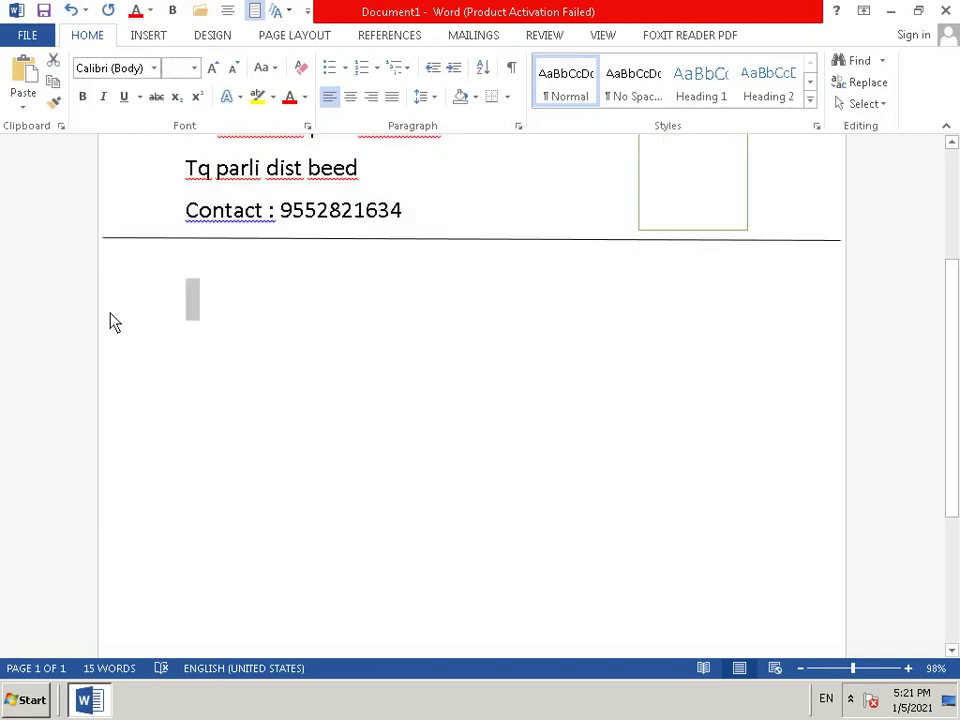
triple_click(111, 320)
left_click(111, 320)
Type the 'name' label, move to the value column, and enter ':' with the applicant's full name
left_click(287, 304)
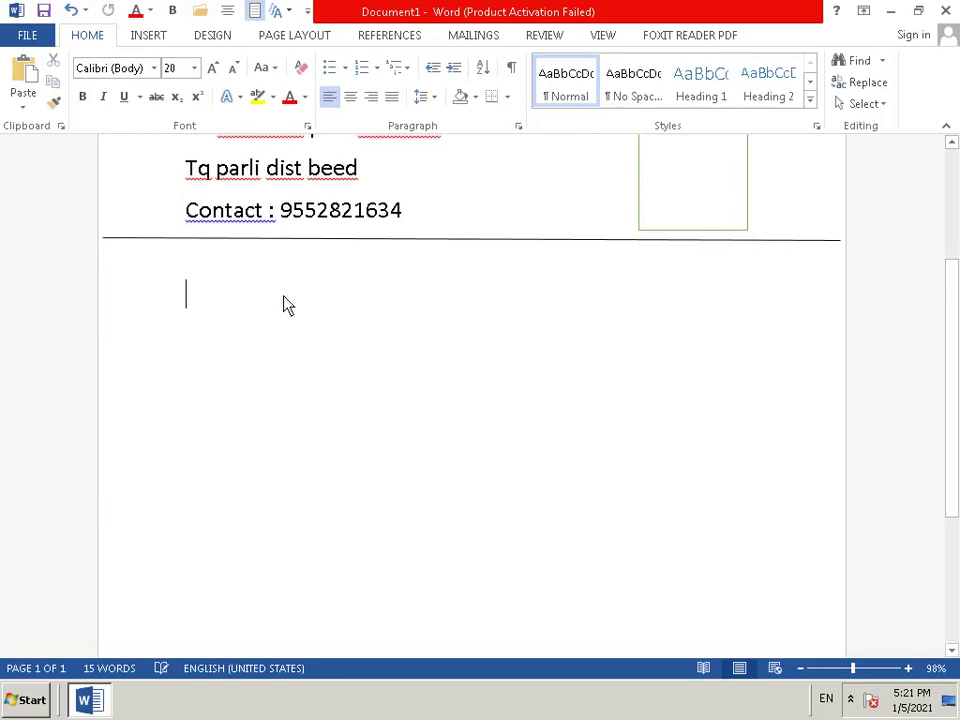
type("da")
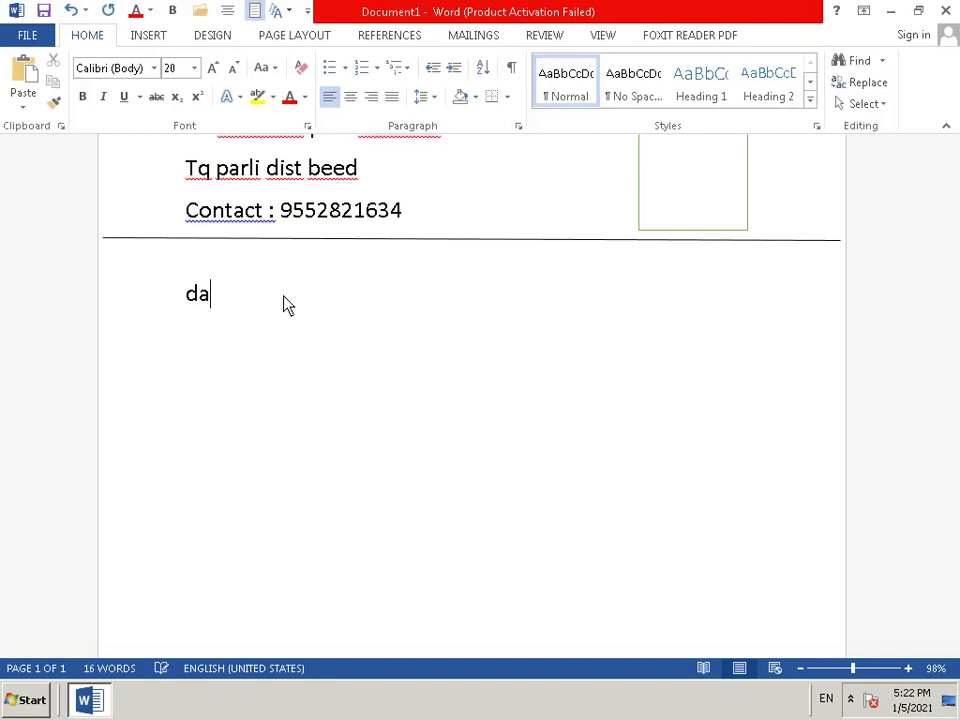
type("te")
key("BackSpace")
key("BackSpace")
key("BackSpace")
key("BackSpace")
type("n")
type("ame     ")
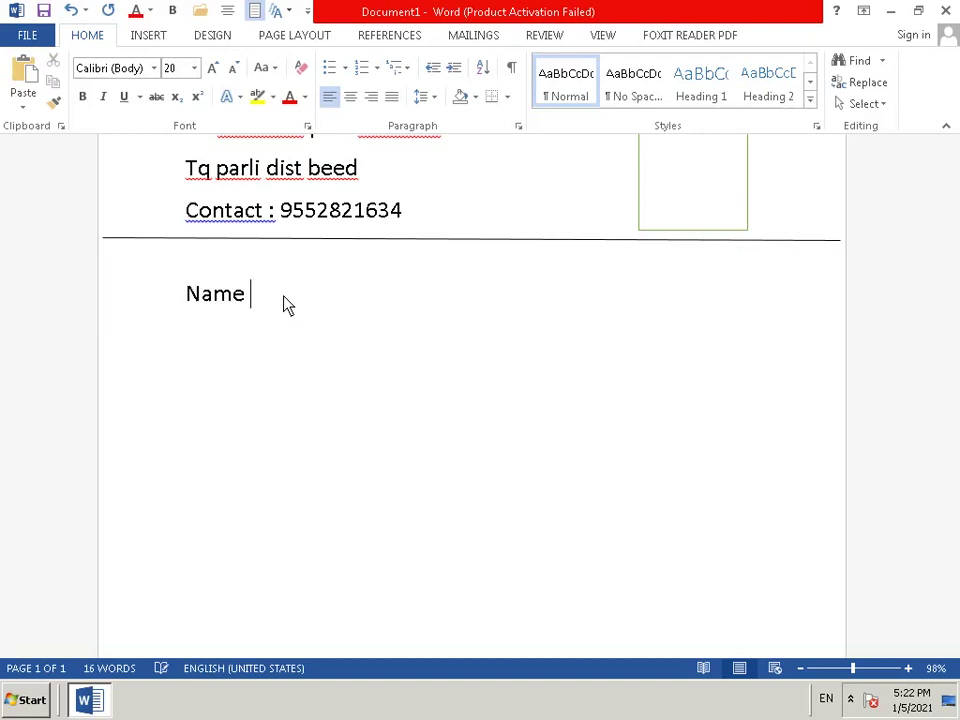
type(" m")
key("BackSpace")
key("BackSpace")
key("BackSpace")
key("BackSpace")
key("BackSpace")
key("BackSpace")
type(":")
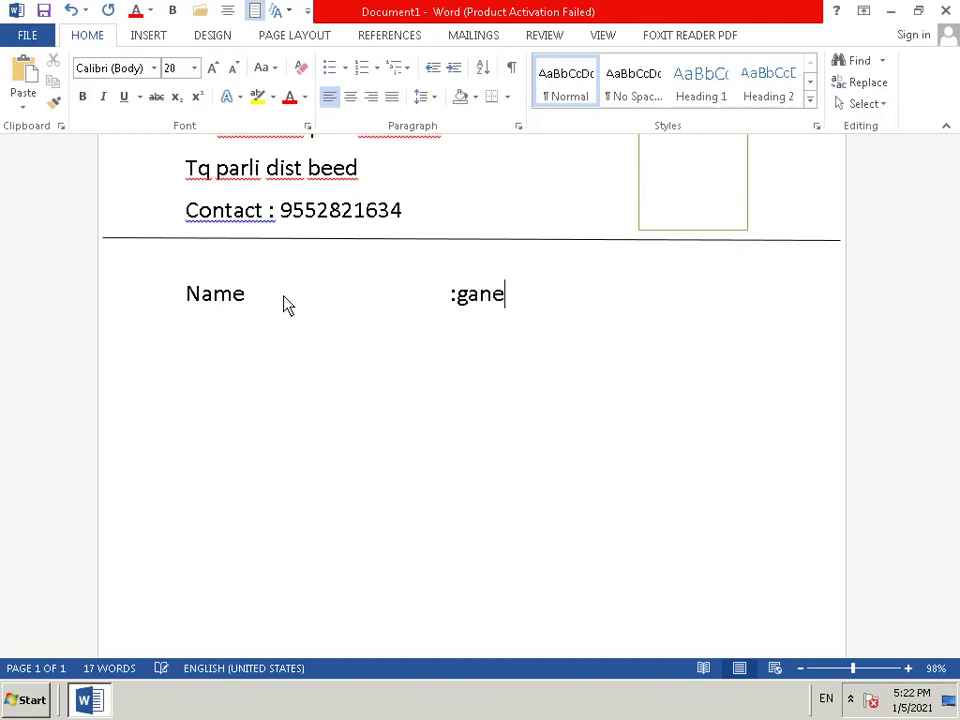
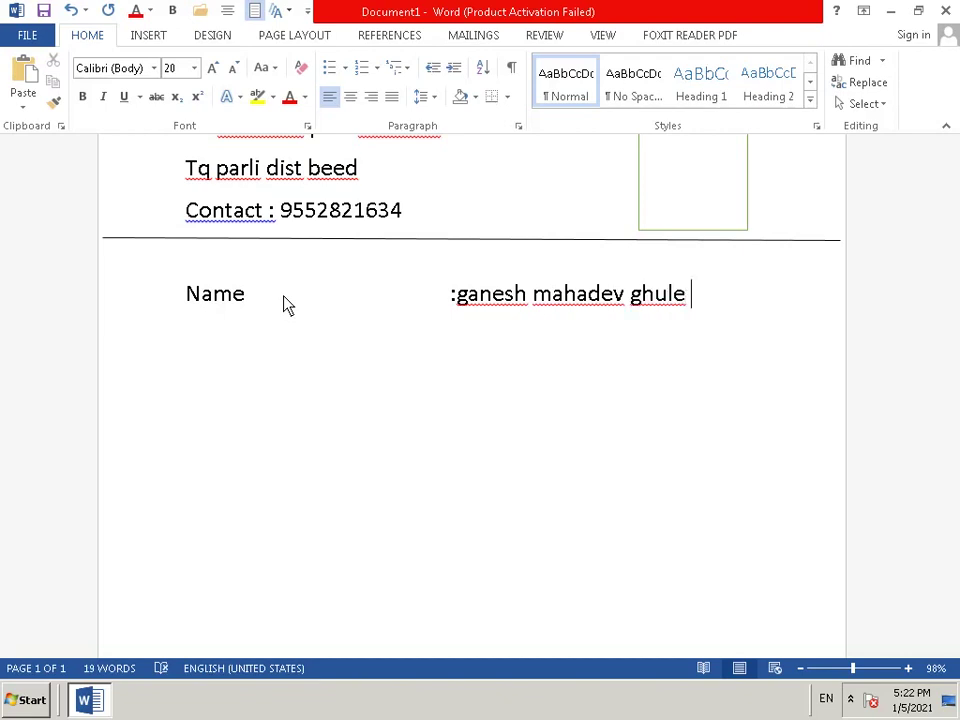
key("Return")
Add a 'father name' line with the father's name tabbed into the colon column
type("fa")
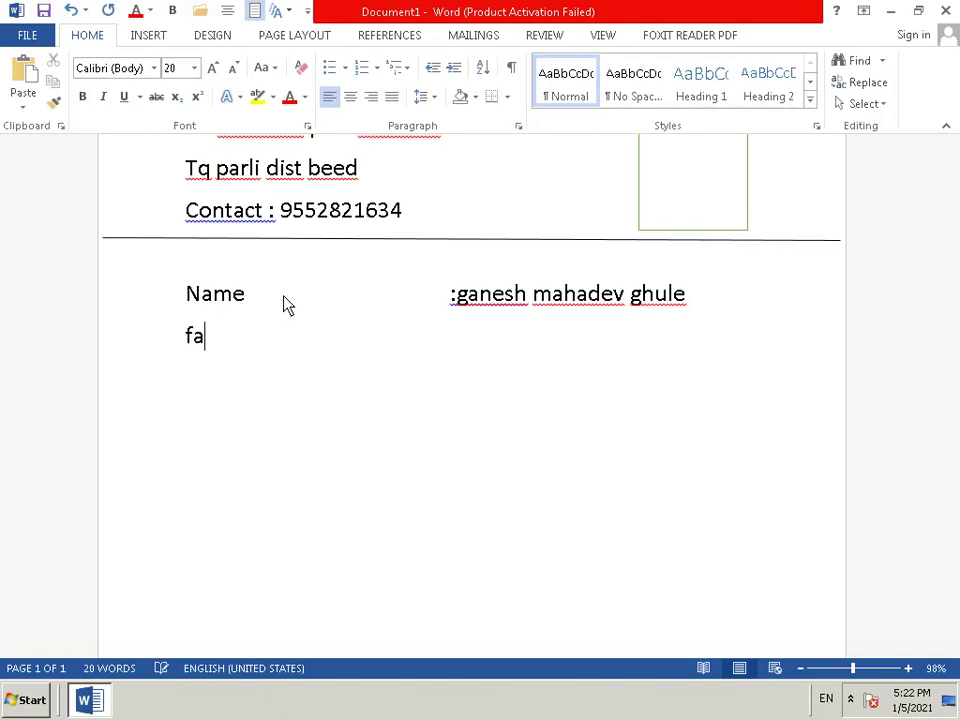
type("ther")
type(" name")
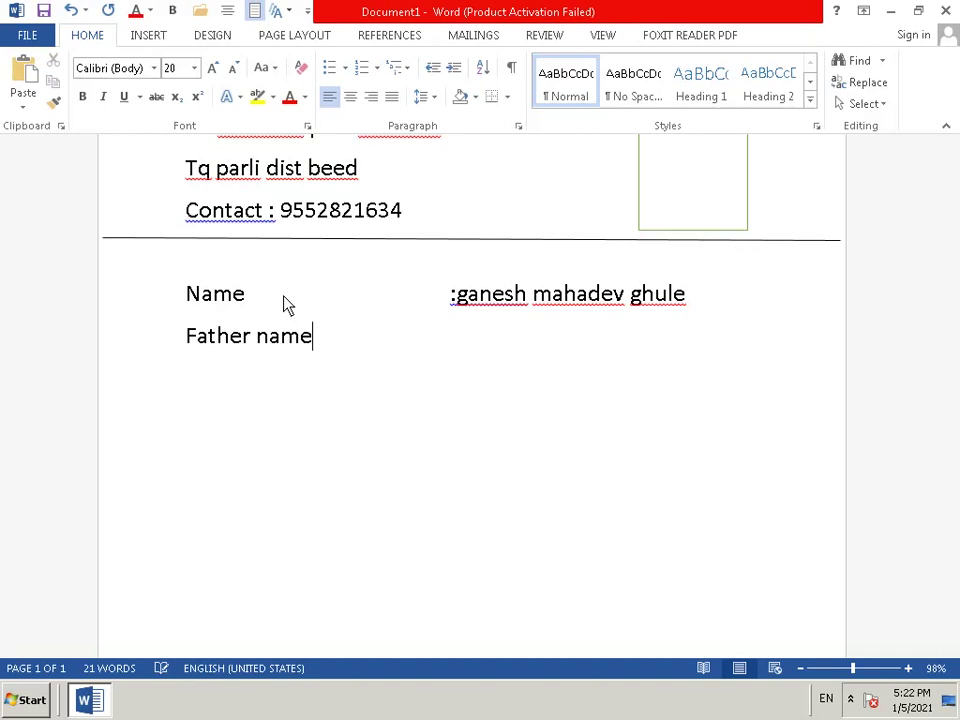
key("Tab")
key("Tab")
key("Tab")
type(":")
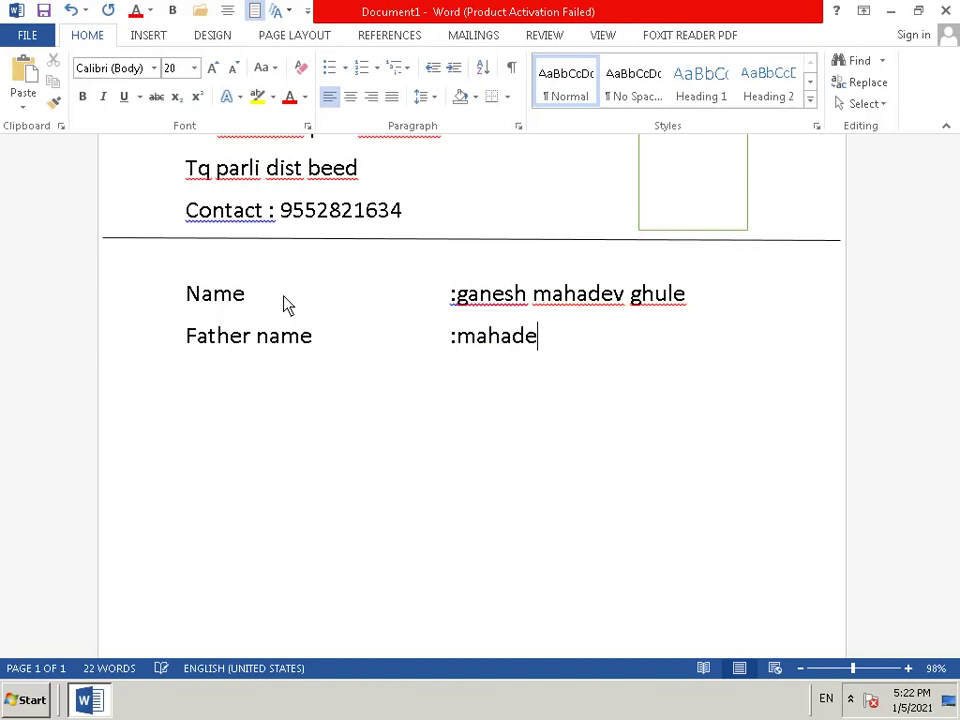
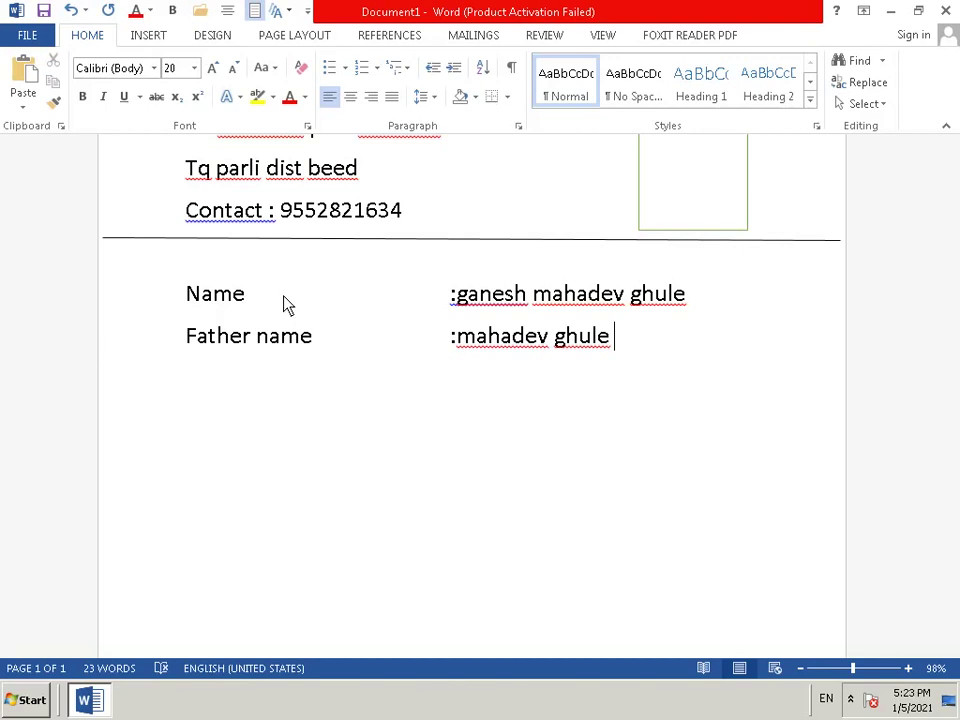
key("Return")
Add a 'date of birth' line with ':05/05/1985' tabbed into the colon column
type("date")
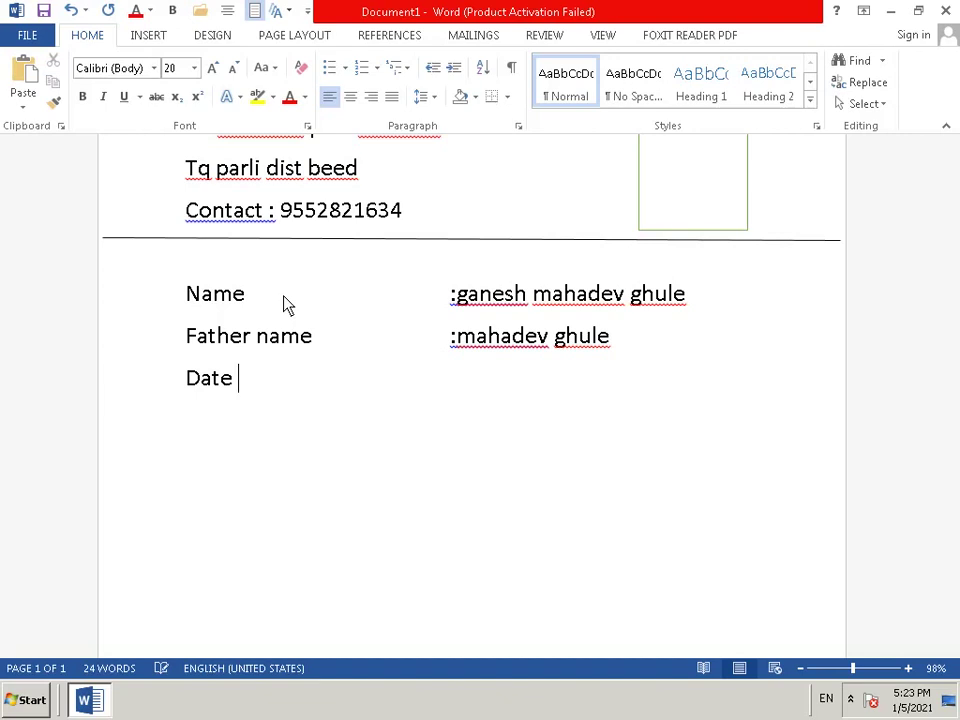
type(" of ")
type("bit")
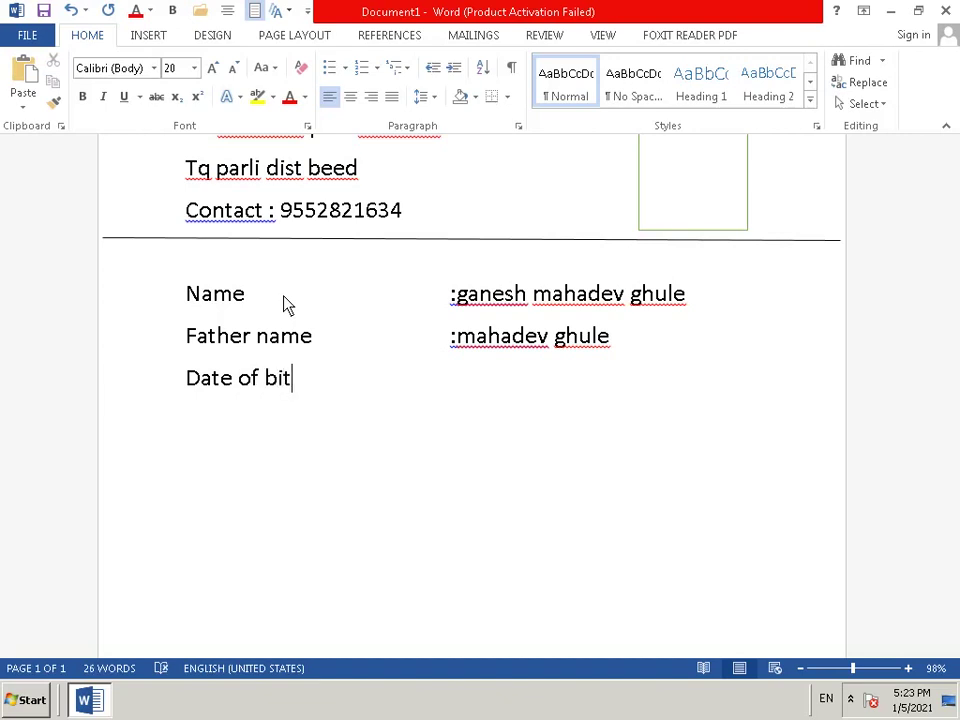
key("BackSpace")
type("r")
type("th")
key("Tab")
key("Tab")
key("Tab")
key("Tab")
type(":")
type("0")
type("5/")
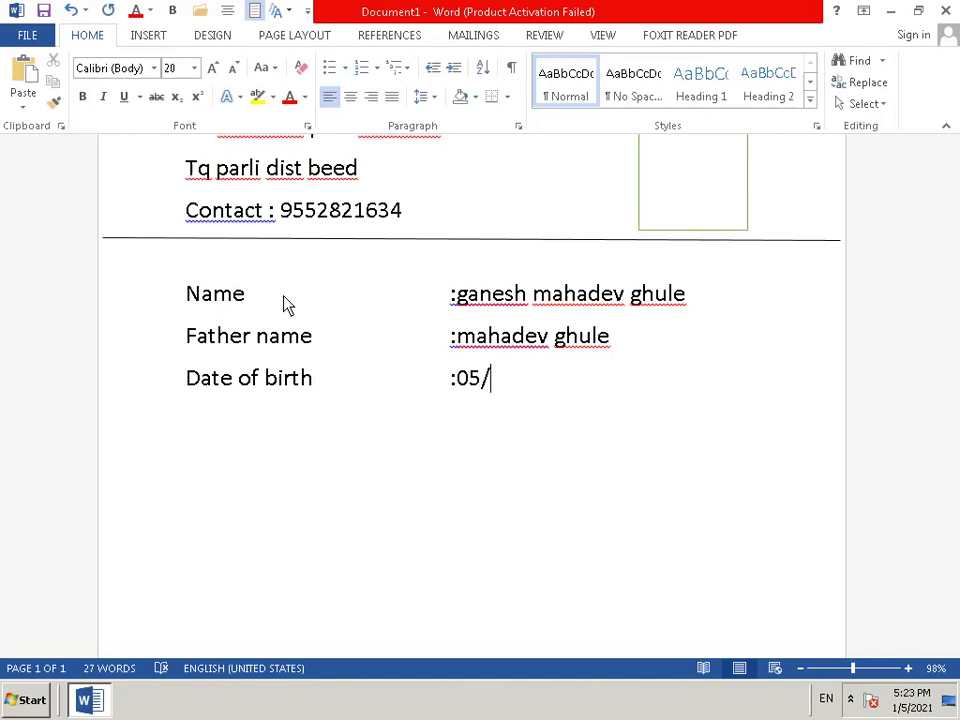
type("05")
type("/")
type("1")
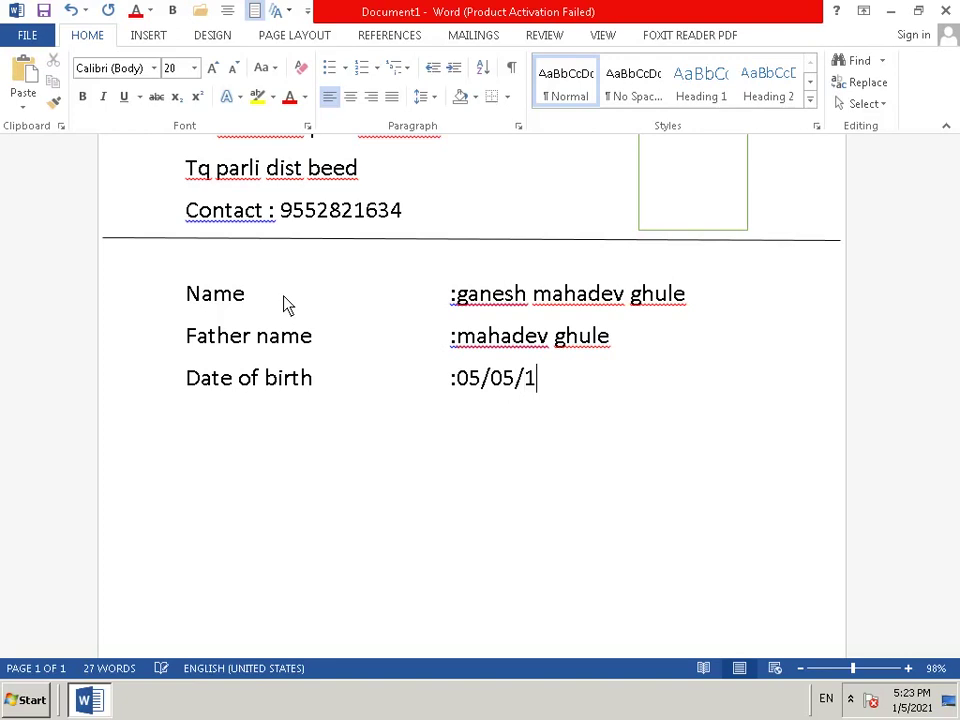
type("9")
type("85")
Add a 'marital status' line reading ':singel' in the colon column and begin a 'nation' line
key("Return")
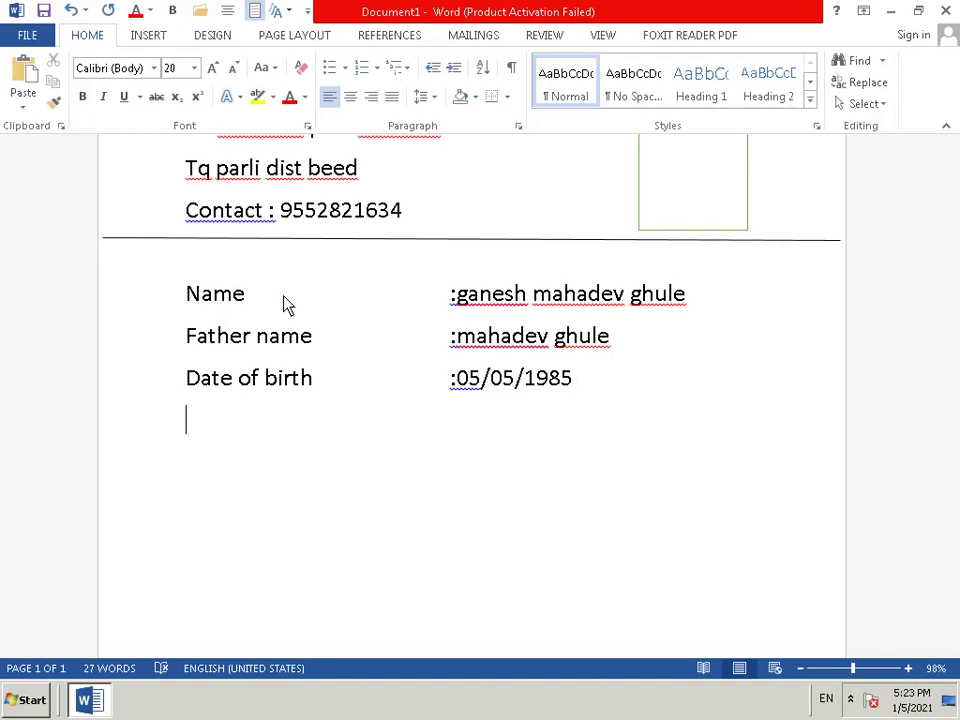
type("m")
type("ar")
type("ita")
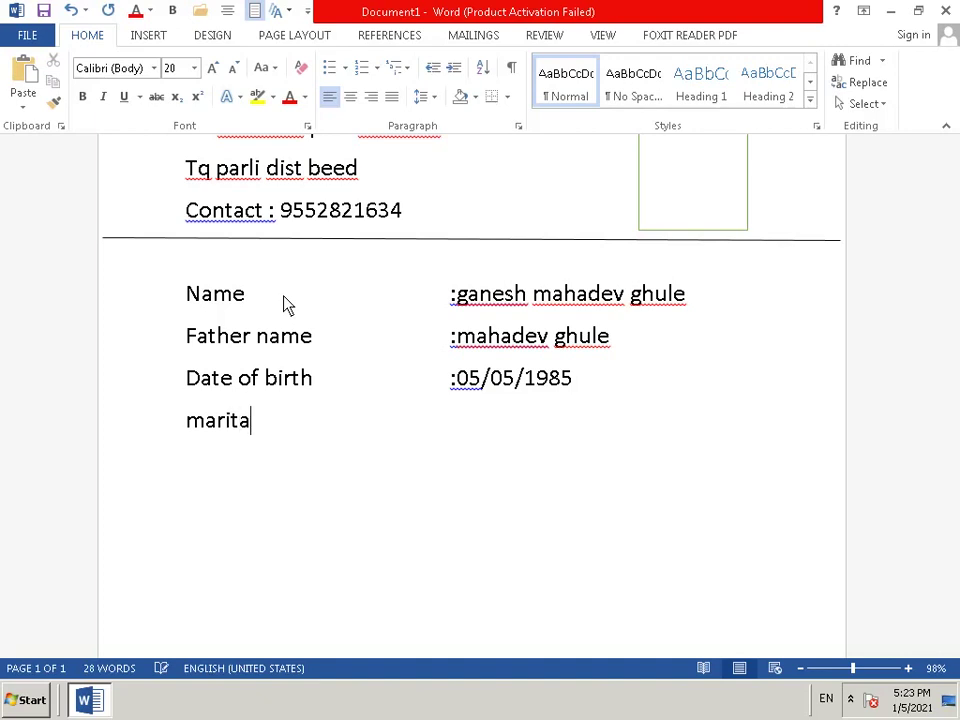
type("l ")
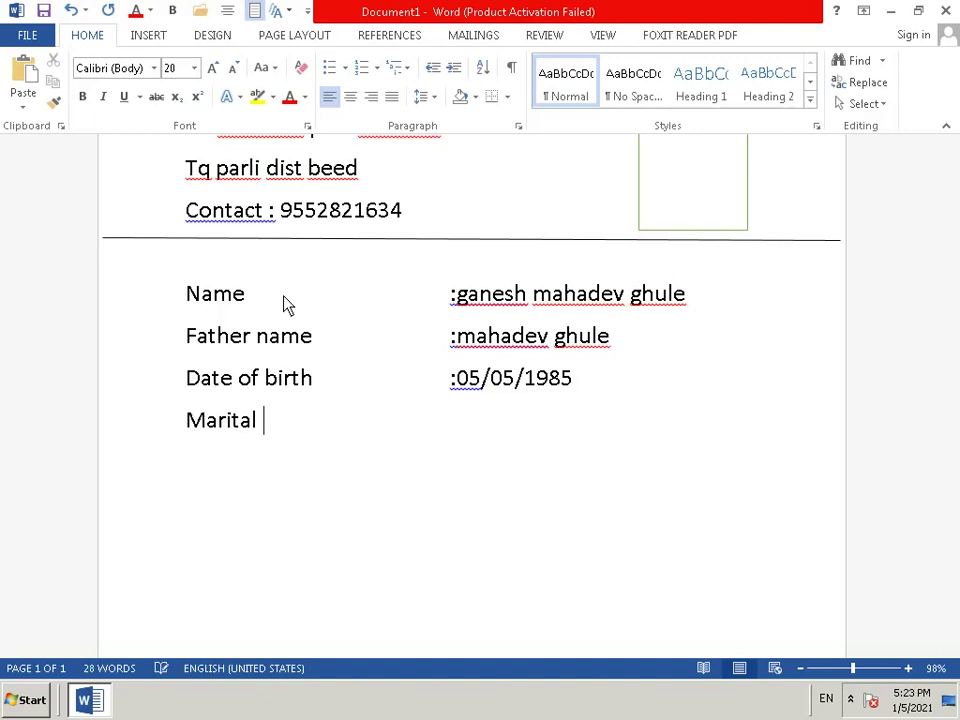
type("s")
type("ta")
type("tus")
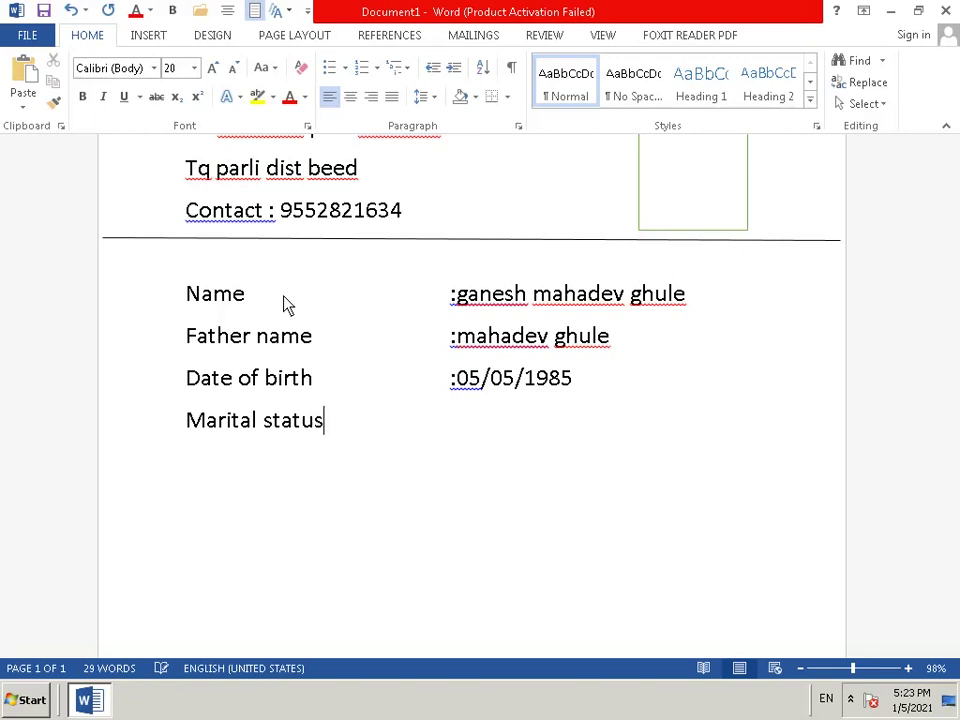
key("Tab")
key("Tab")
key("Tab")
type(":")
type("sing")
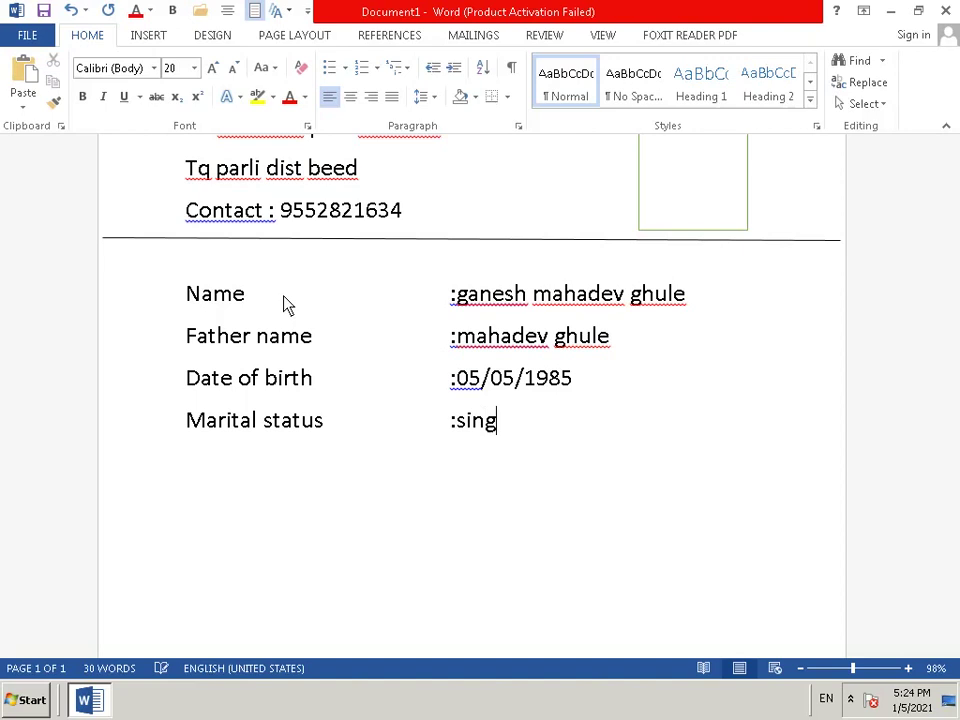
type("el")
key("Return")
type("na")
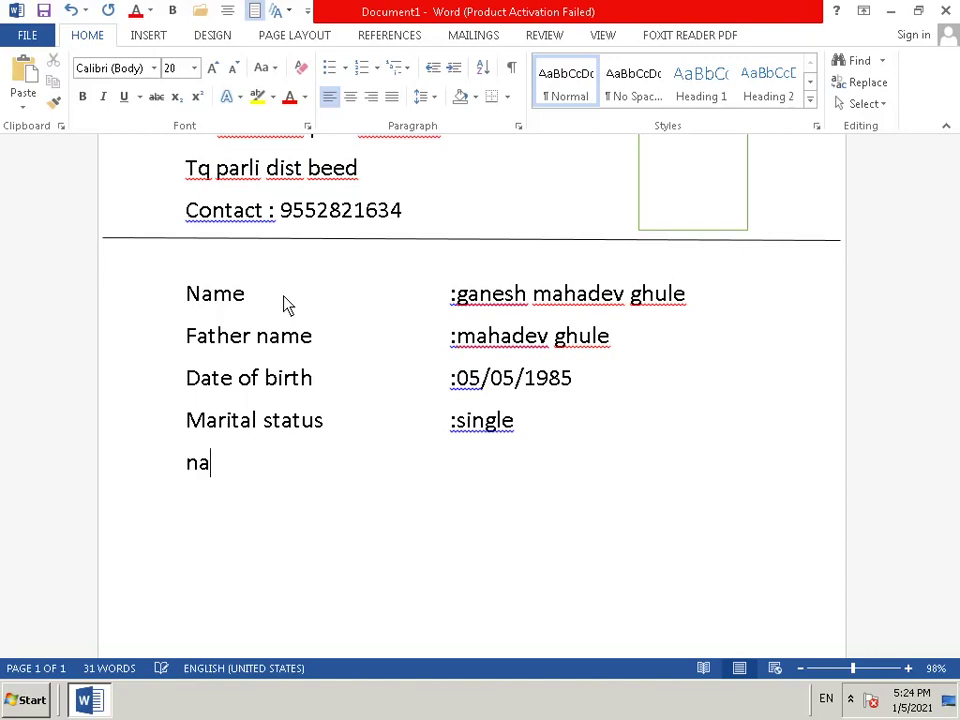
type("ti")
type("o")
type("n")
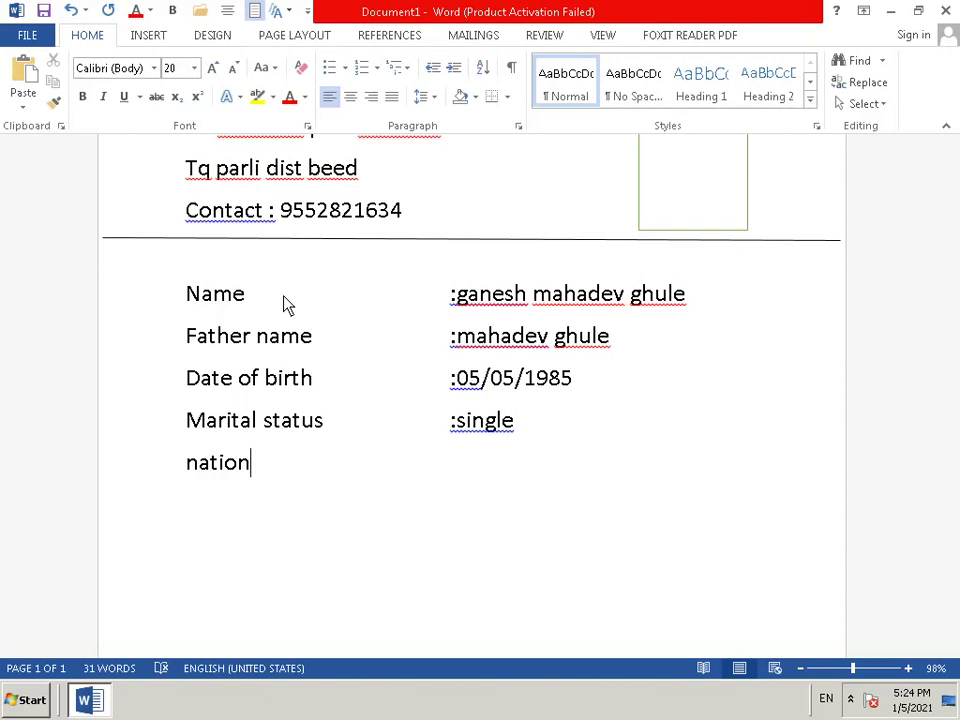
Add a Nationality line with ':indian' aligned in the colon column
key("BackSpace")
type("na")
type("lity")
key("Tab")
key("Tab")
key("Tab")
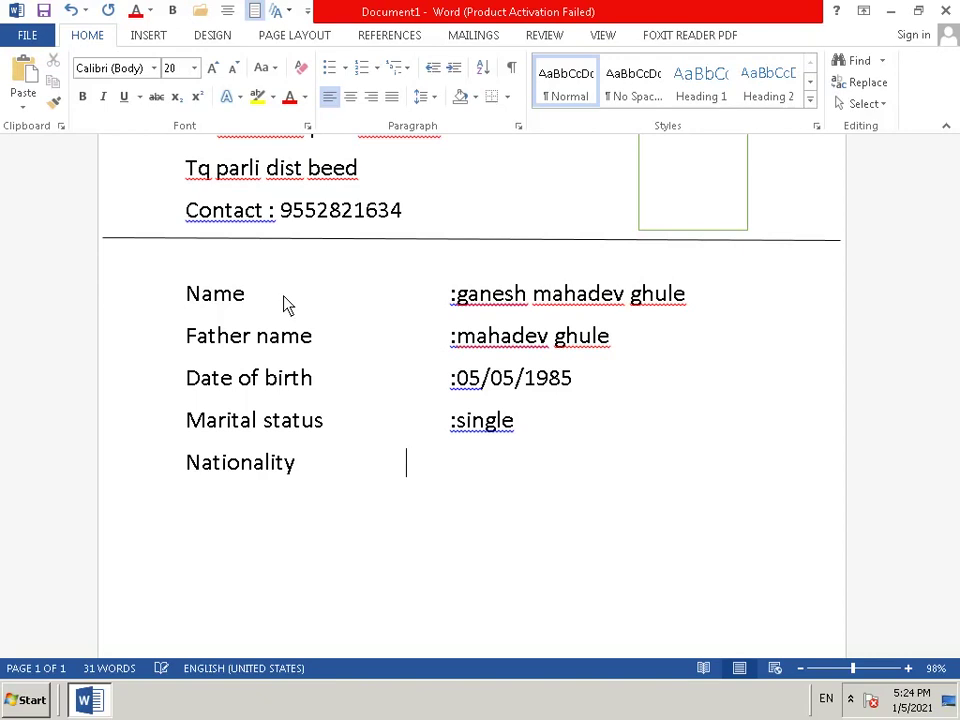
key("Tab")
type(";")
key("BackSpace")
type(":")
type("i")
type("ndi")
type("an")
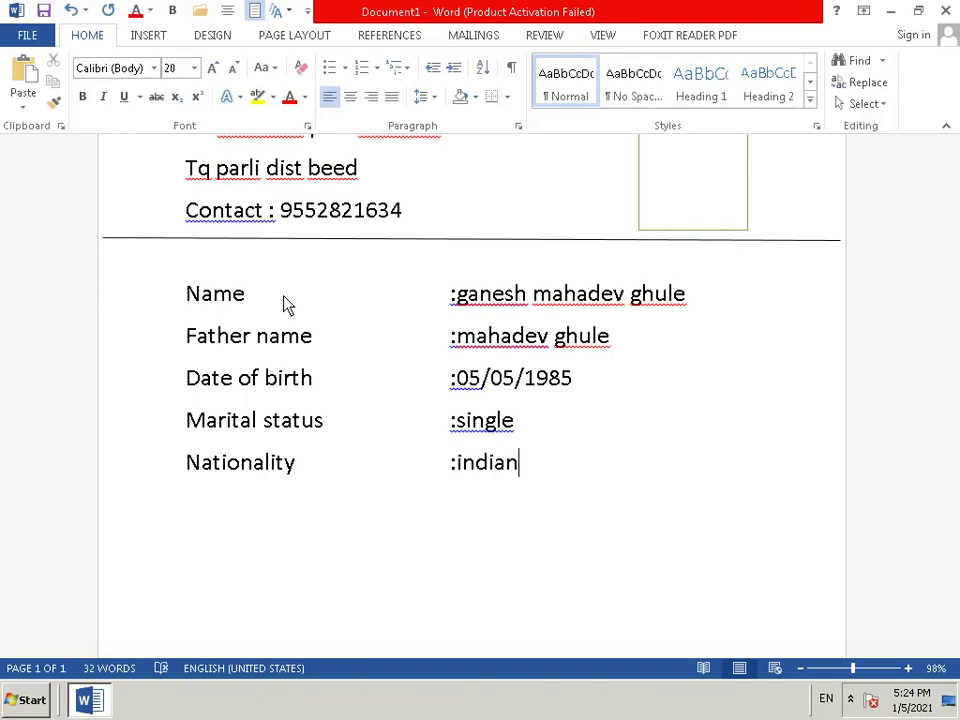
key("Return")
Add an 'addres' line with the village and post address in the colon column, then begin 'mobile no'
type("ad")
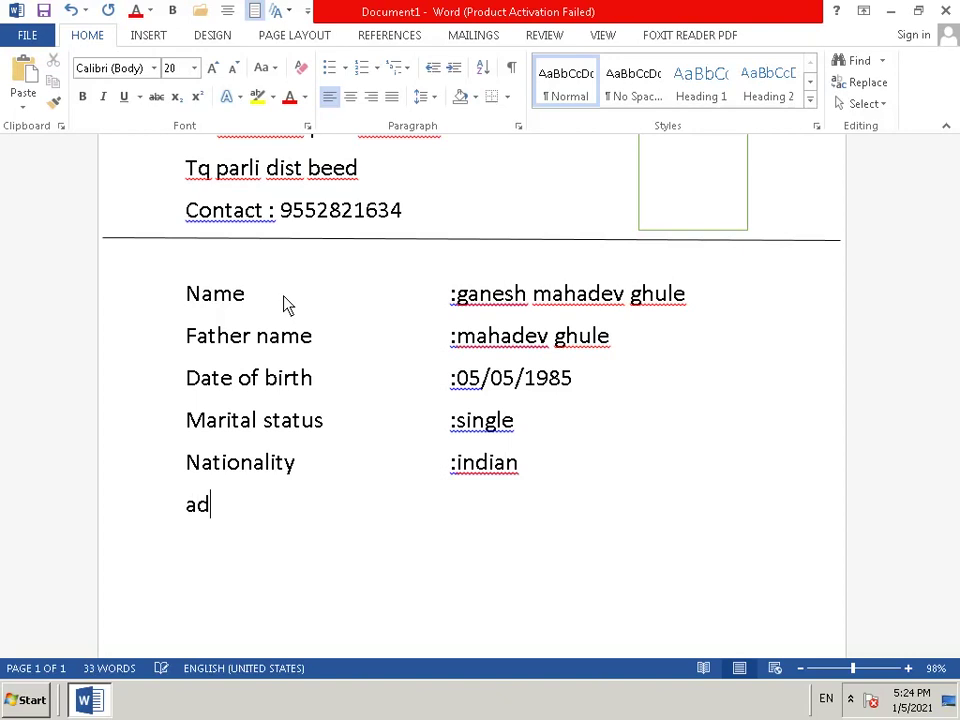
type("dres")
key("Tab")
key("Tab")
key("Tab")
key("Tab")
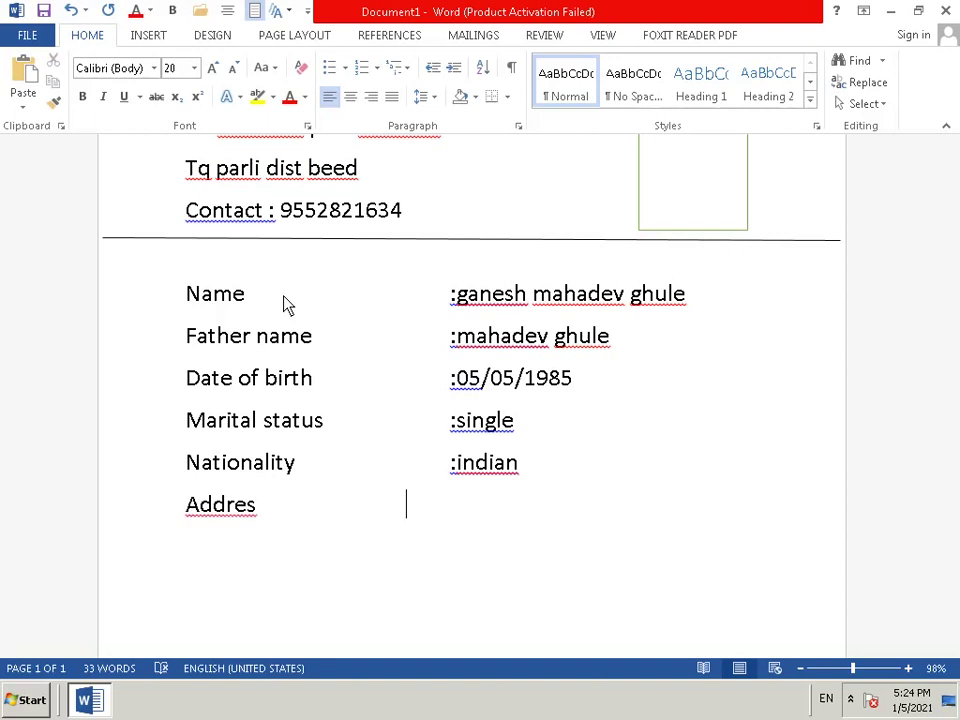
key("Tab")
type(":")
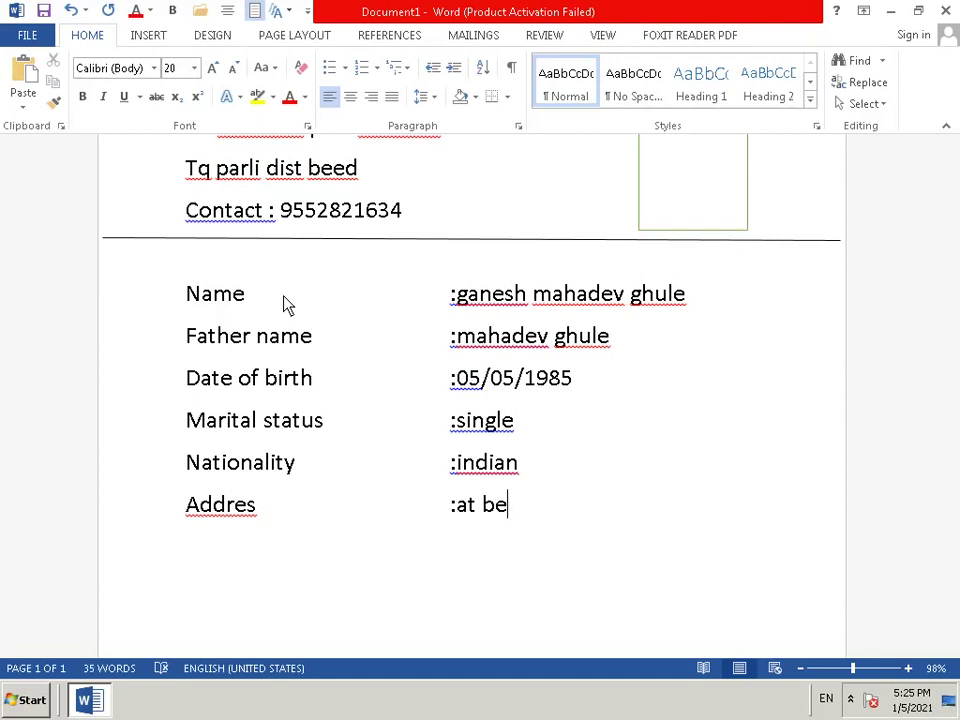
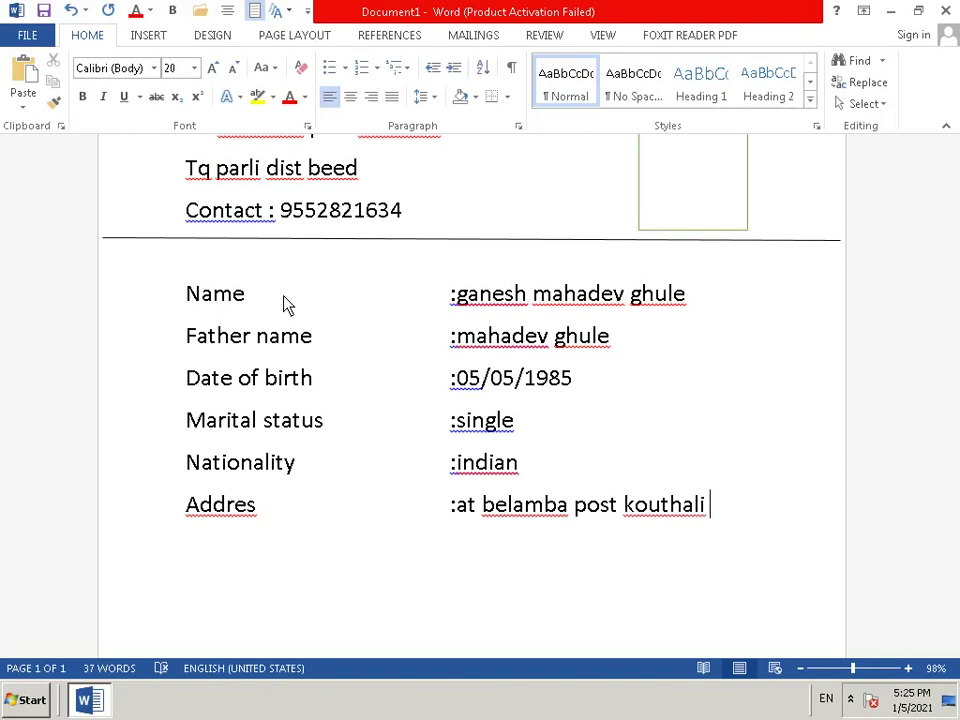
key("Return")
type("mo")
type("bi")
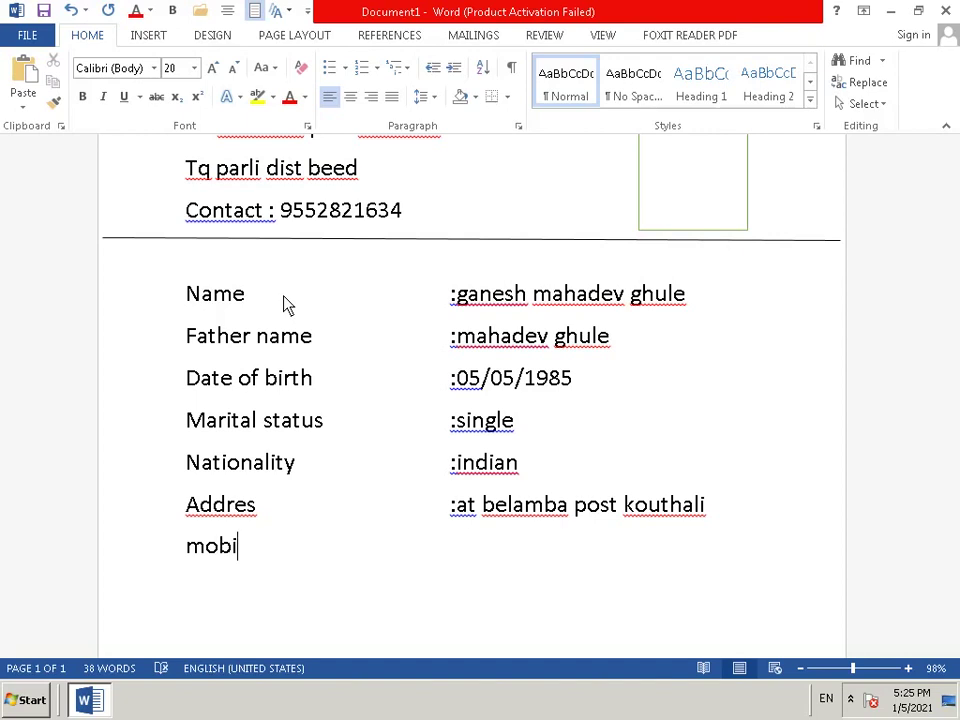
type("le ")
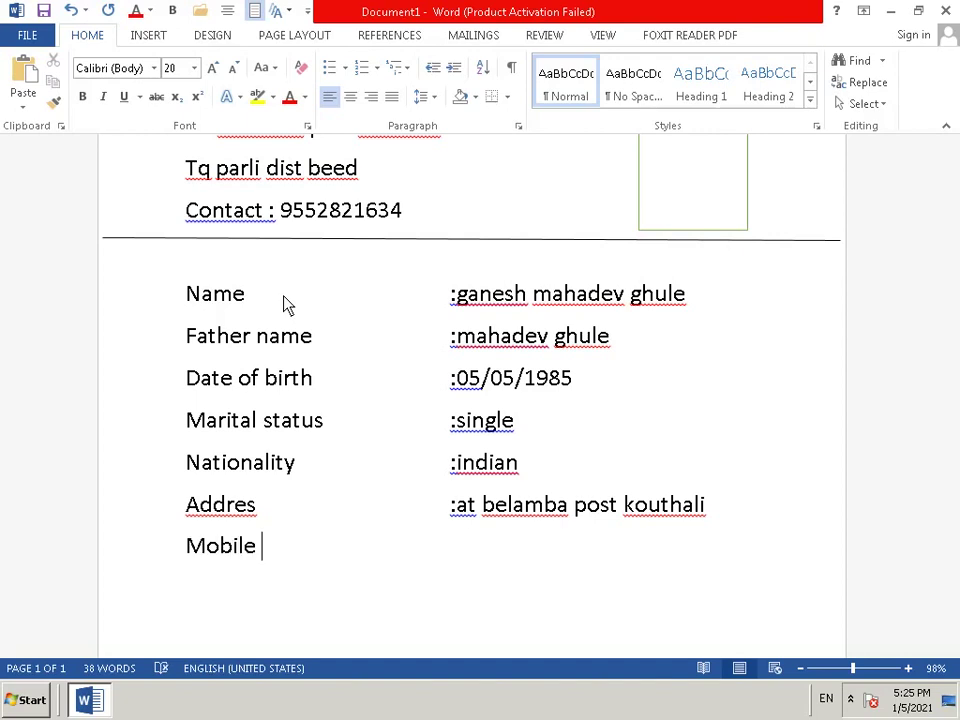
type("no")
Fill in the mobile phone number in the colon column
key("Tab")
key("Tab")
key("Tab")
key("Tab")
type(":")
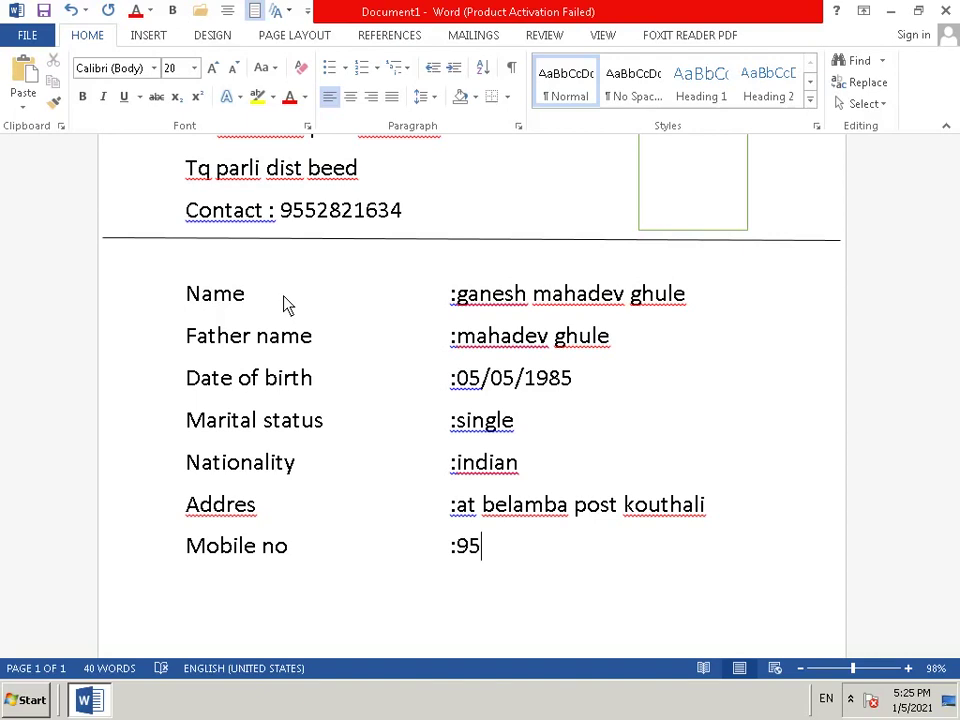
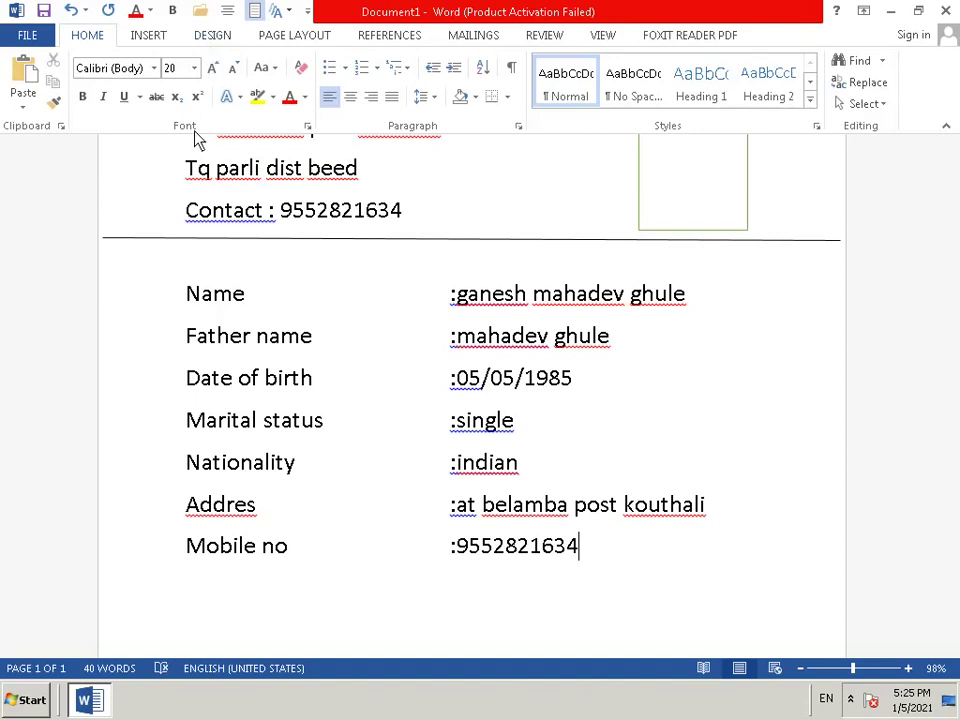
Type the heading 'education qualifaction :' on a new line below
key("Return")
key("Return")
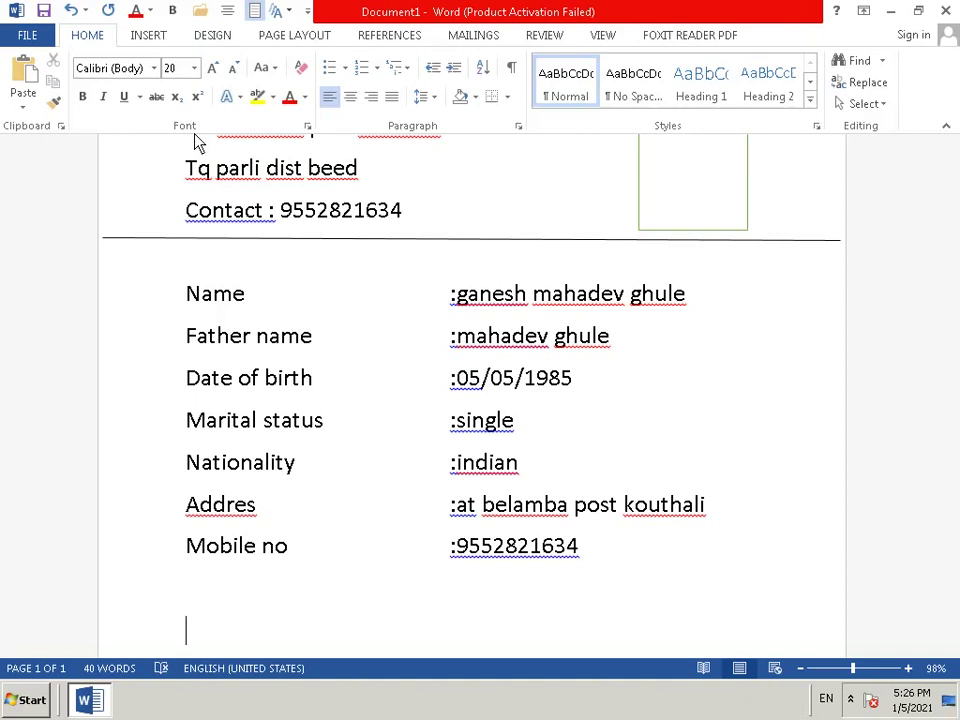
type("edu")
type("cat")
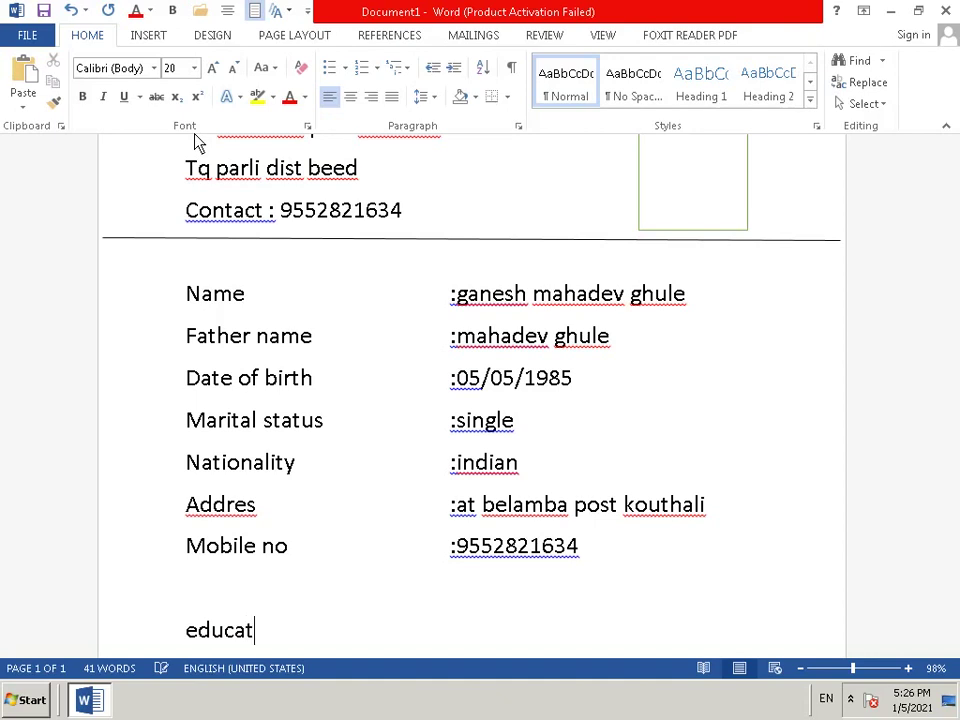
type("ion ")
type("q")
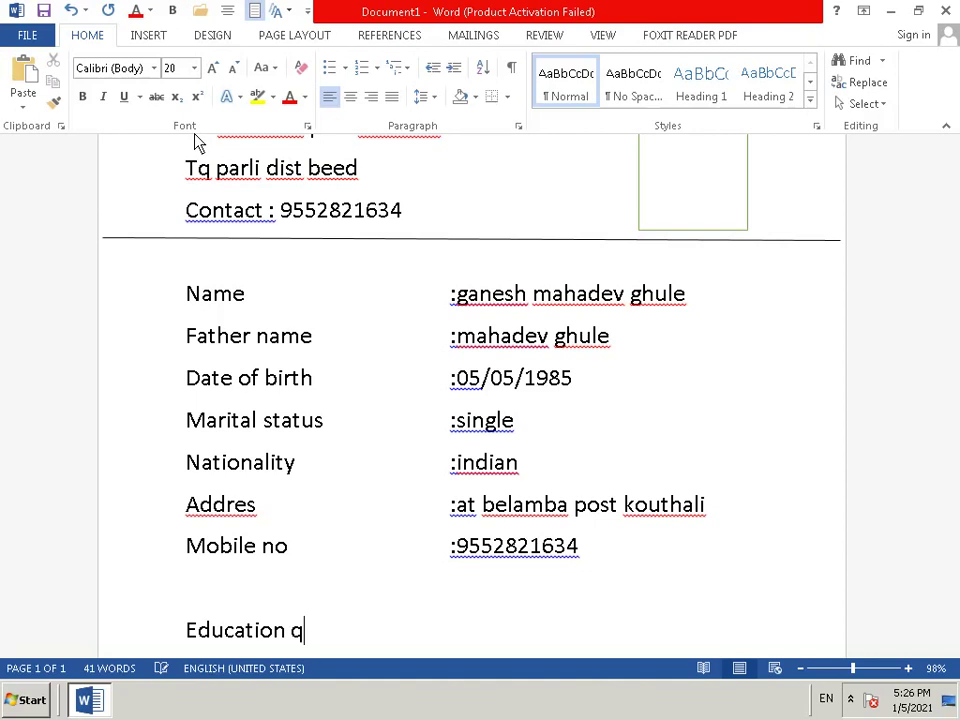
type("ua")
type("li")
type("fac")
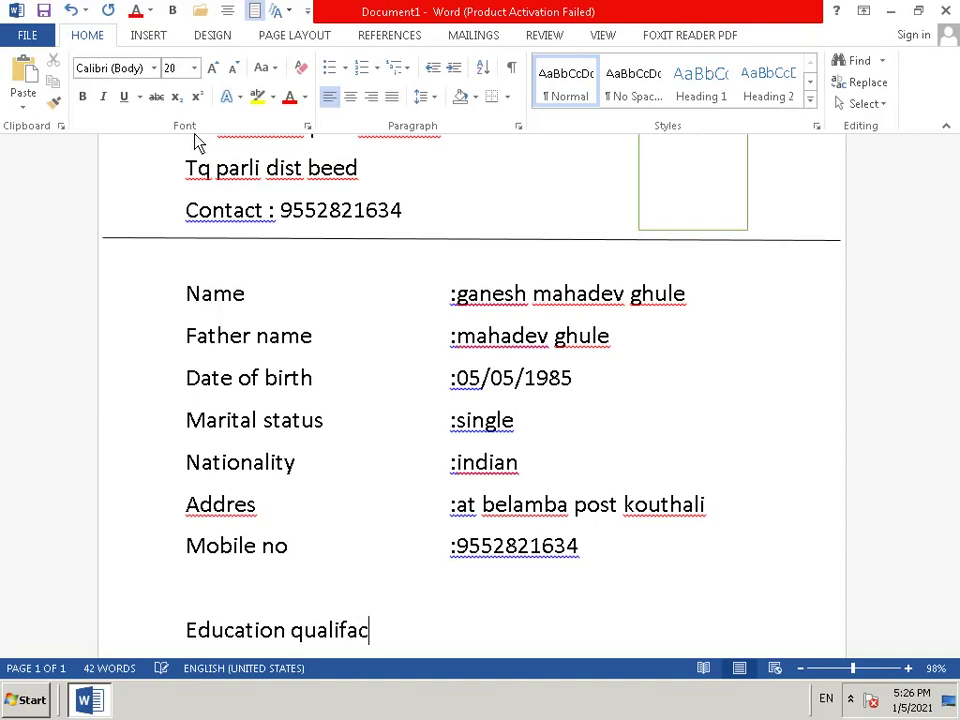
type("ti0")
key("BackSpace")
type("on ")
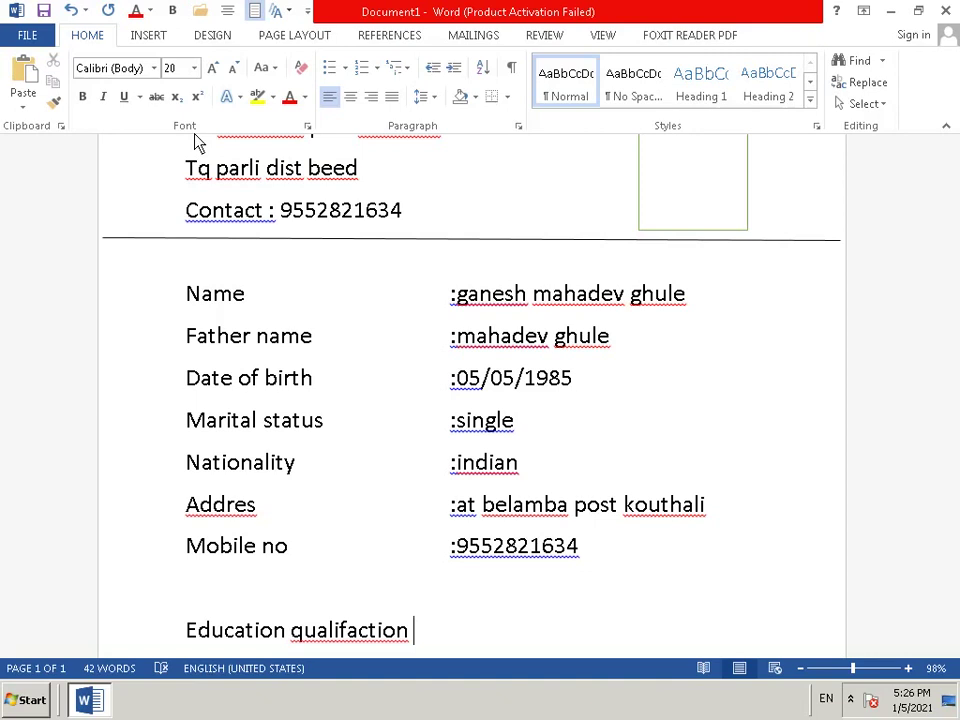
type(":")
Insert a blank 5-column, 4-row table under the 'education qualifaction :' heading
left_click(146, 37)
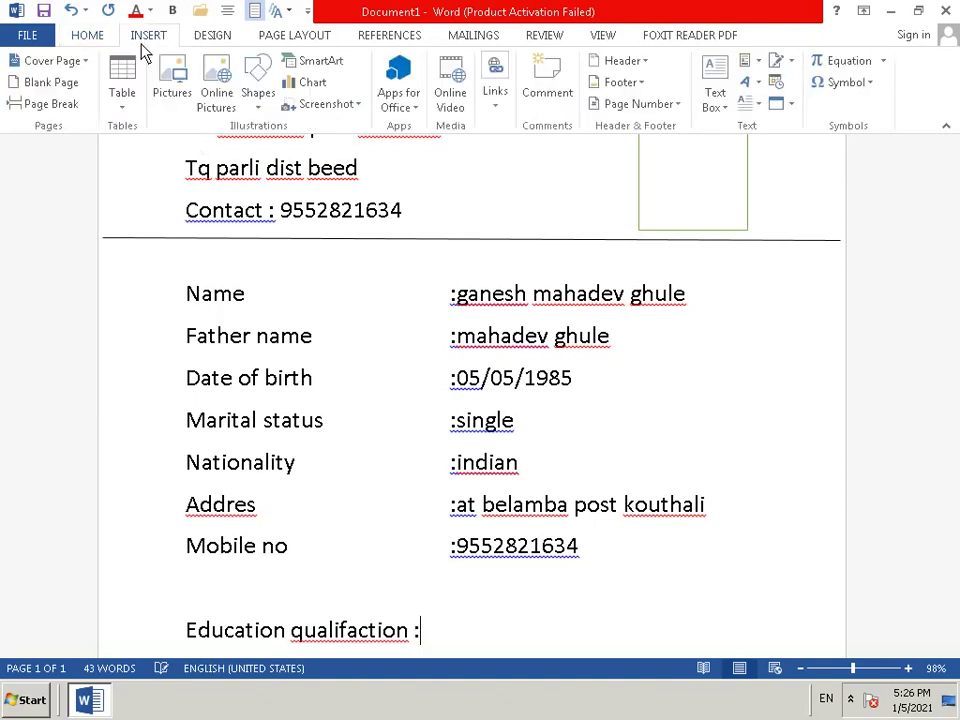
left_click(128, 112)
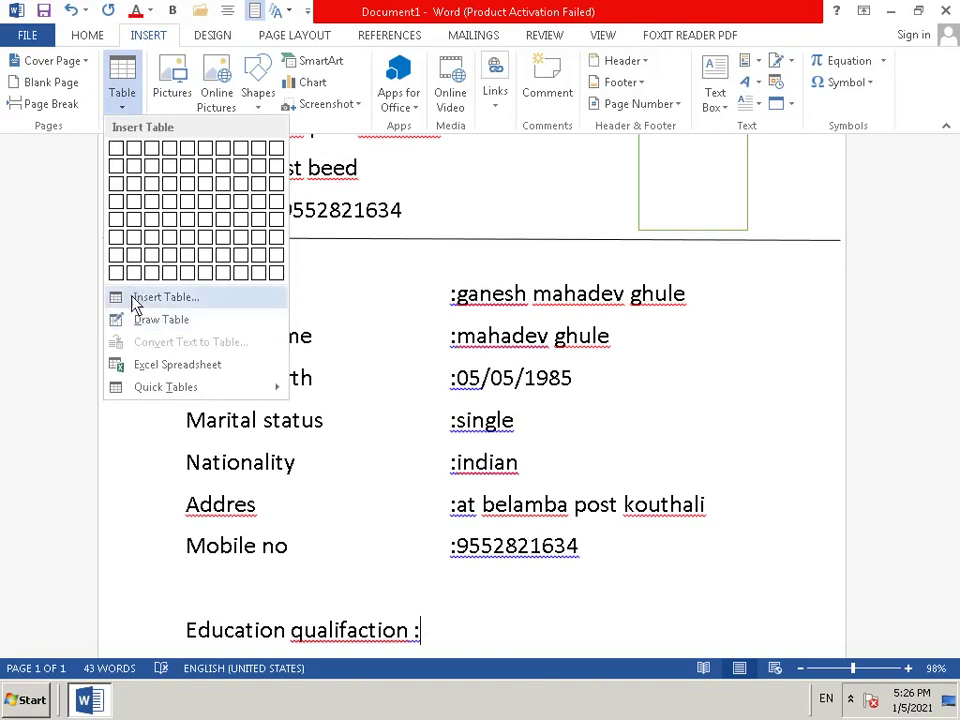
left_click(133, 300)
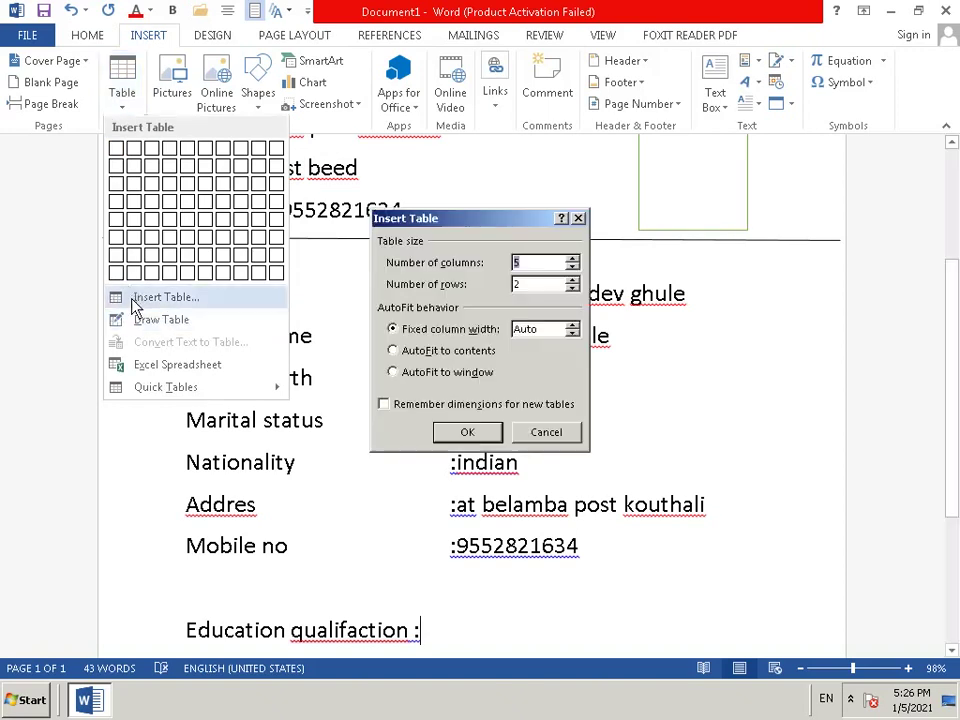
left_click(548, 289)
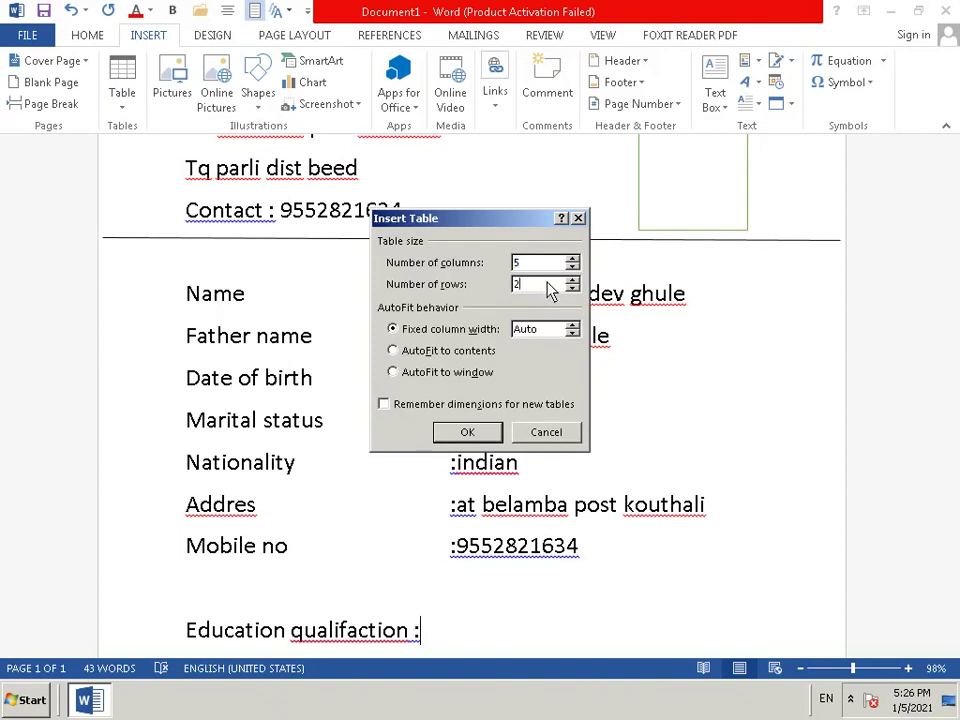
key("BackSpace")
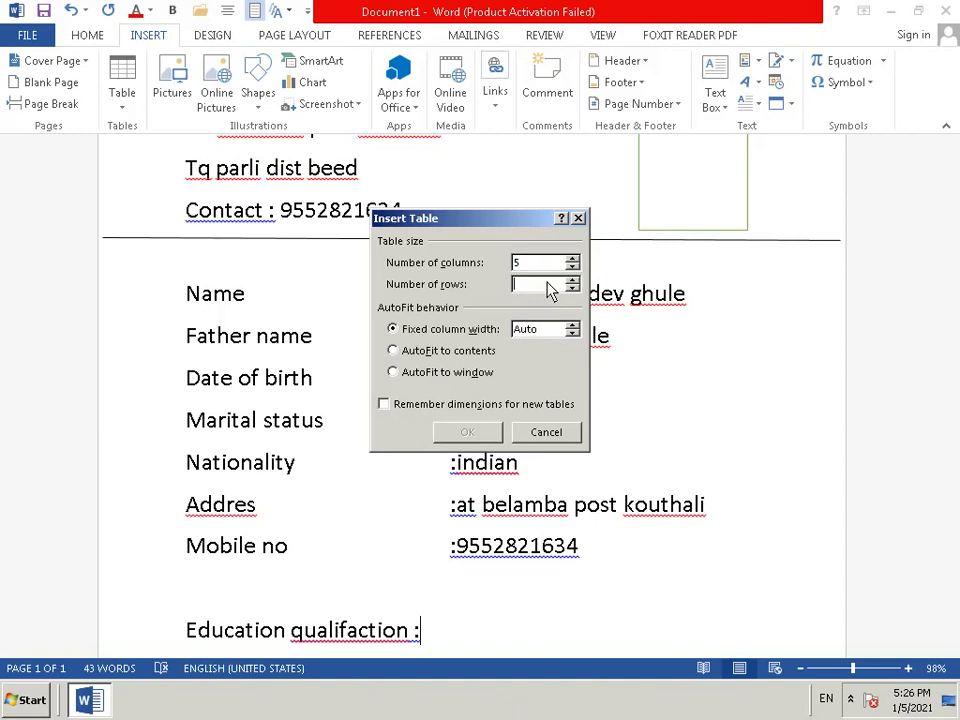
type("4")
key("Return")
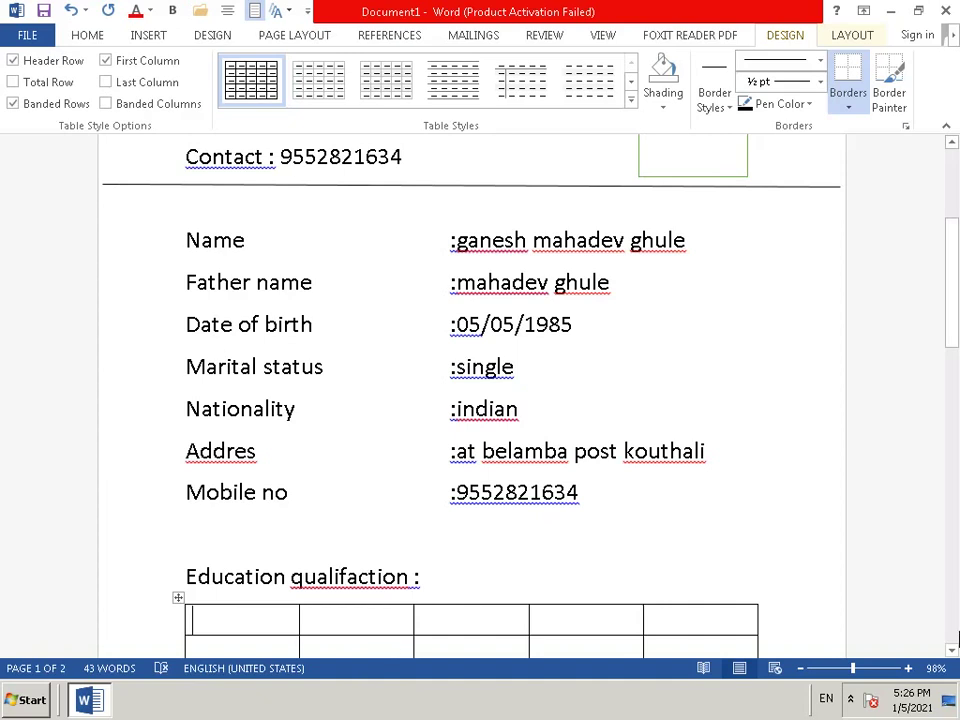
left_click(949, 645)
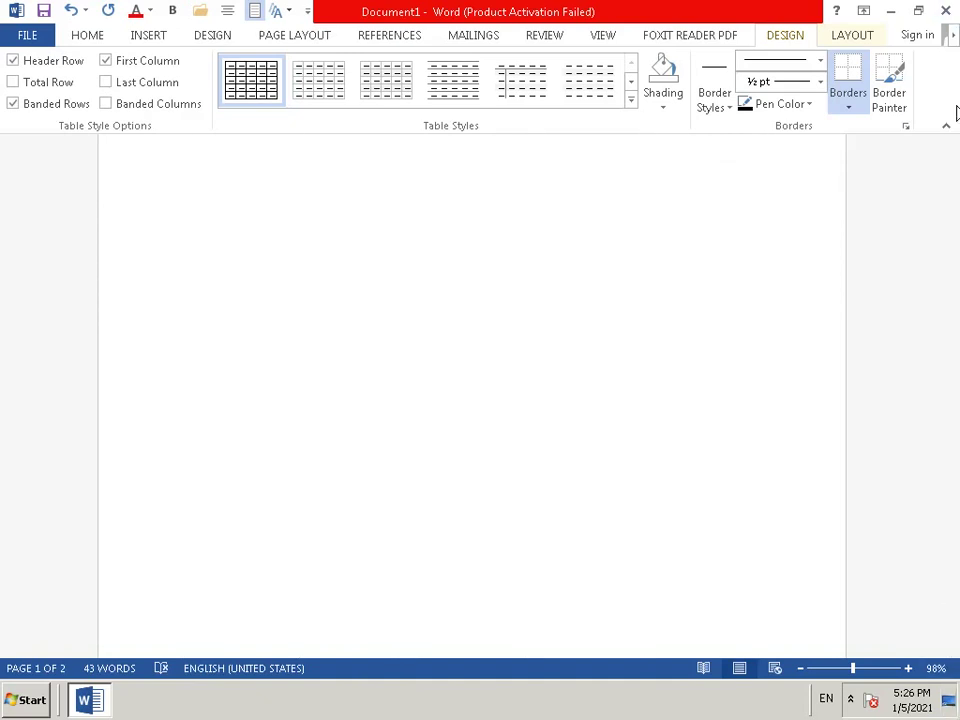
left_click(952, 143)
left_click(952, 143)
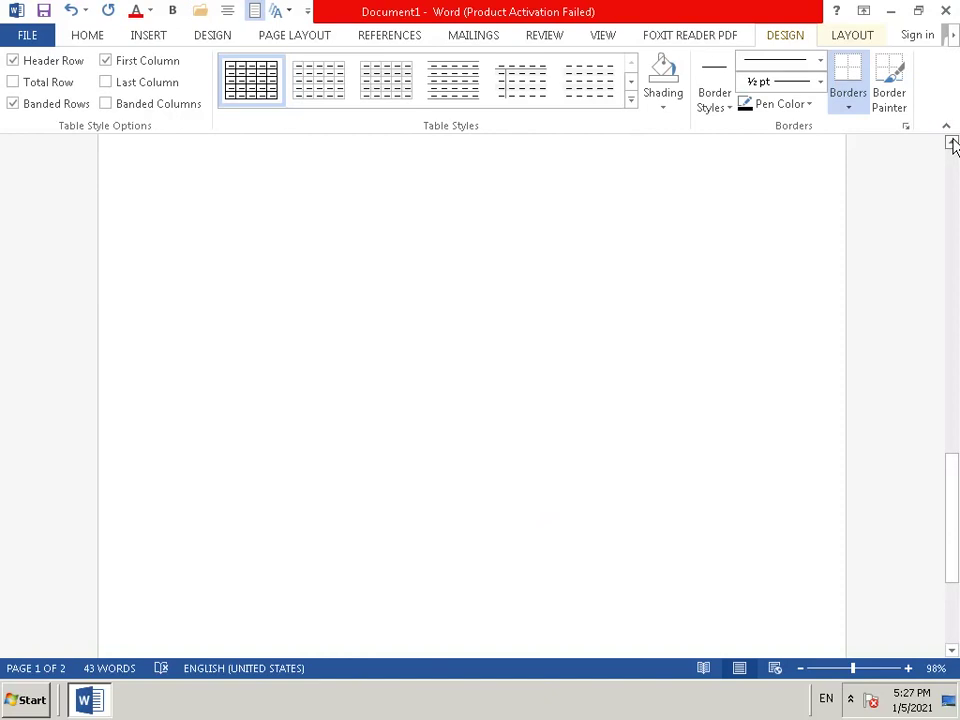
left_click(952, 143)
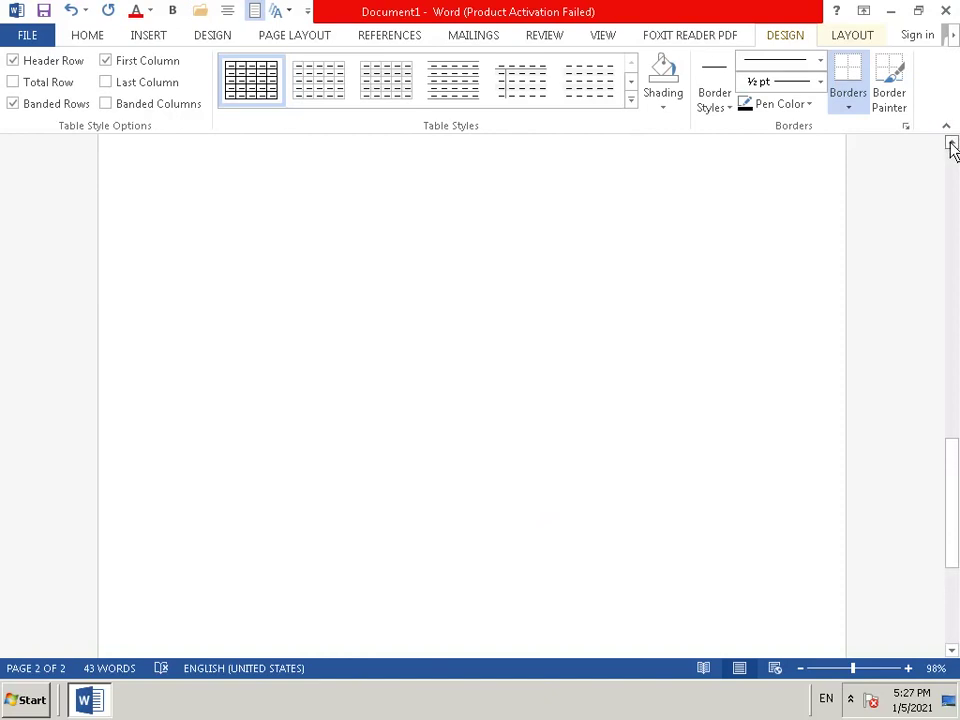
left_click(952, 143)
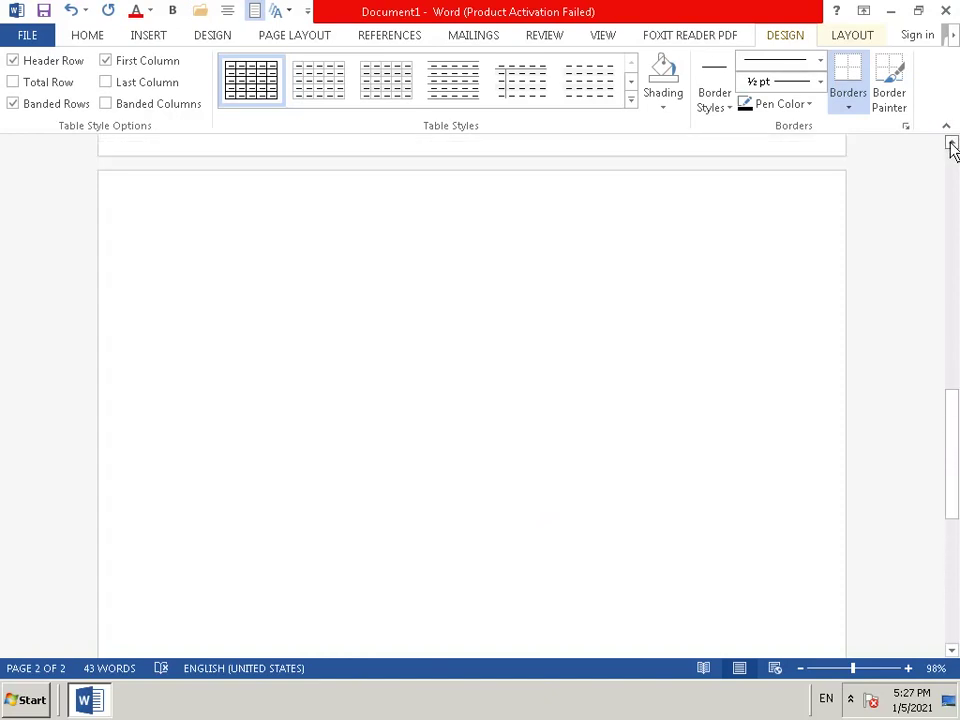
left_click(952, 143)
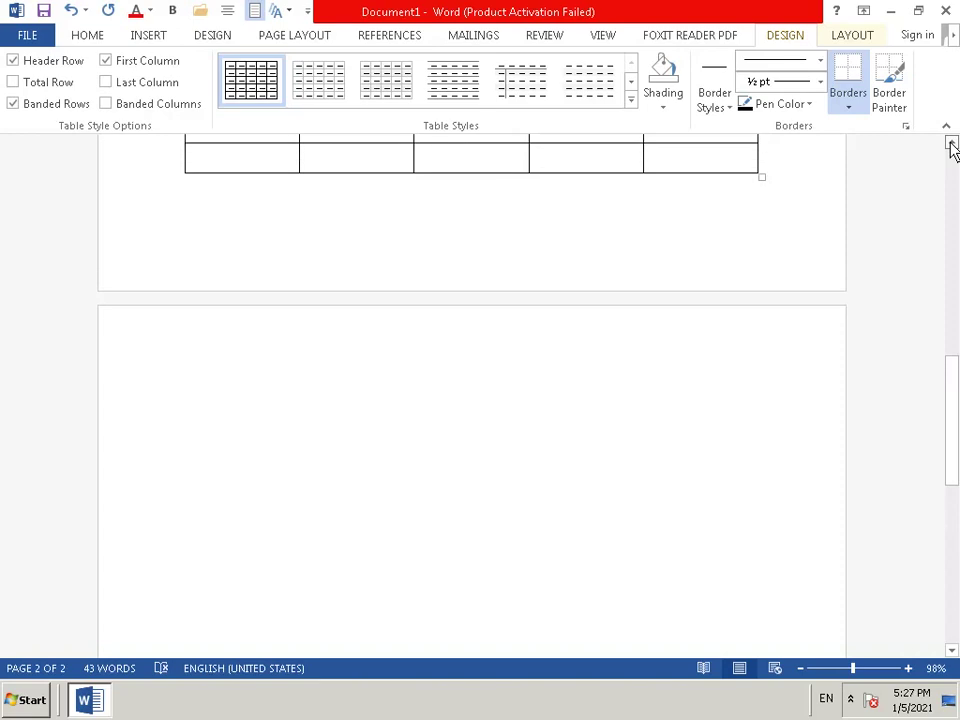
left_click(952, 143)
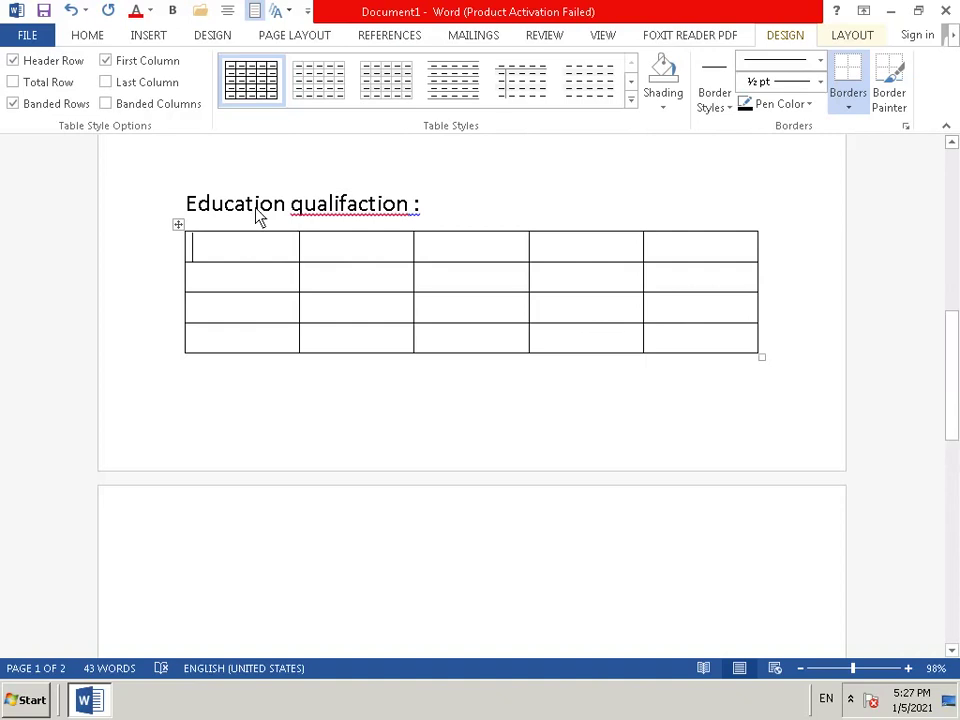
Set the education heading and table to font size 11
scroll(768, 460, "up", 3)
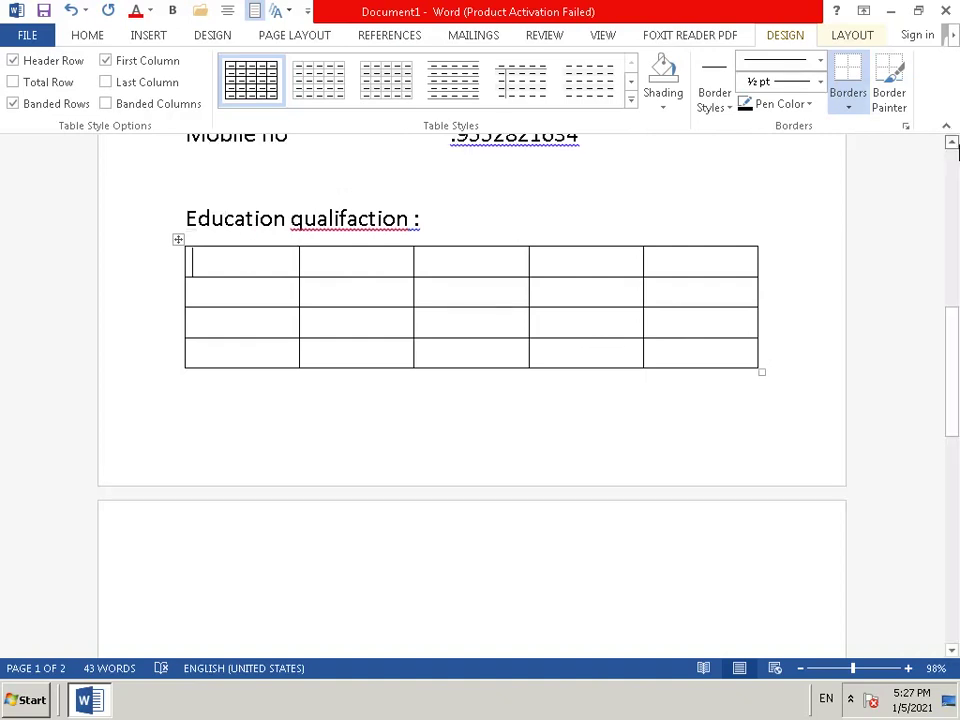
mouse_move(758, 480)
left_mouse_down()
mouse_move(613, 476)
mouse_move(306, 407)
mouse_move(280, 287)
mouse_move(310, 8)
left_mouse_up()
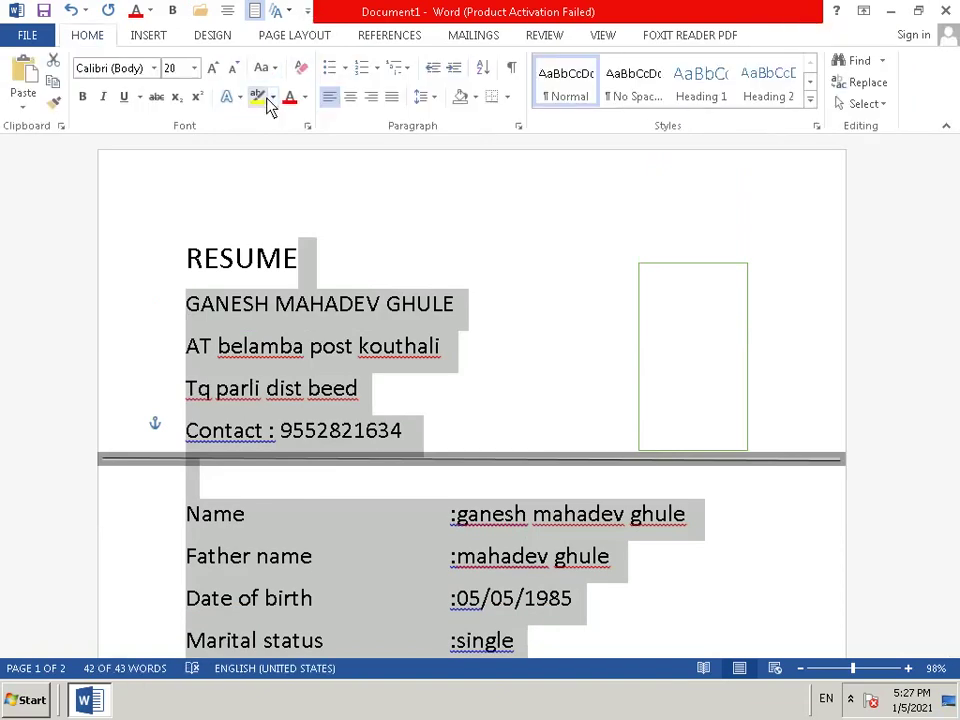
left_click(194, 69)
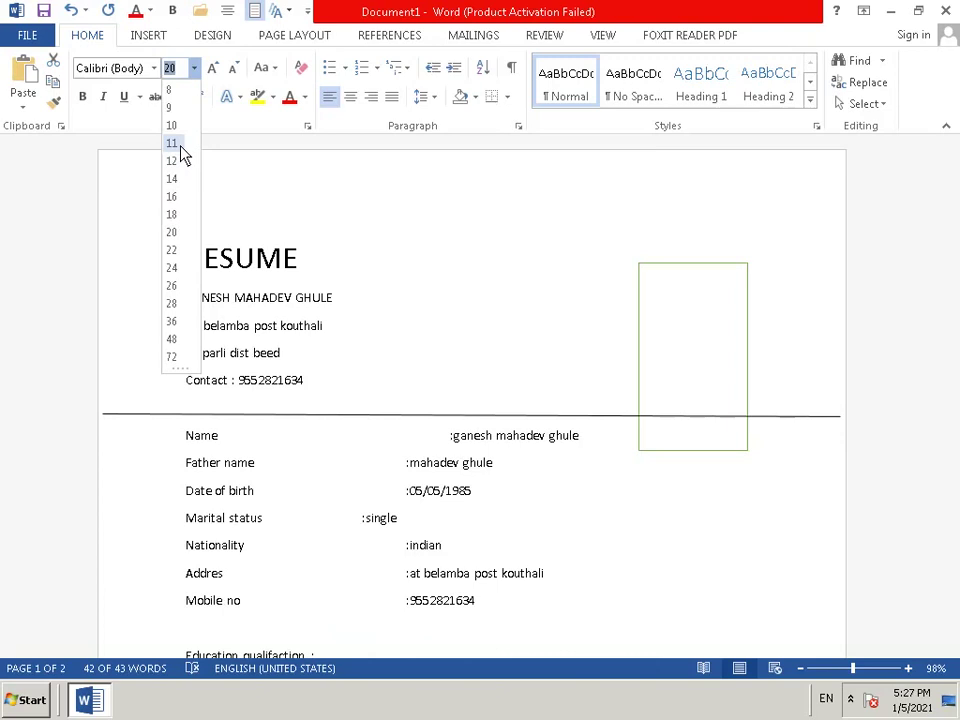
left_click(183, 153)
Move the empty box beside the header up and slightly right
left_click(670, 323)
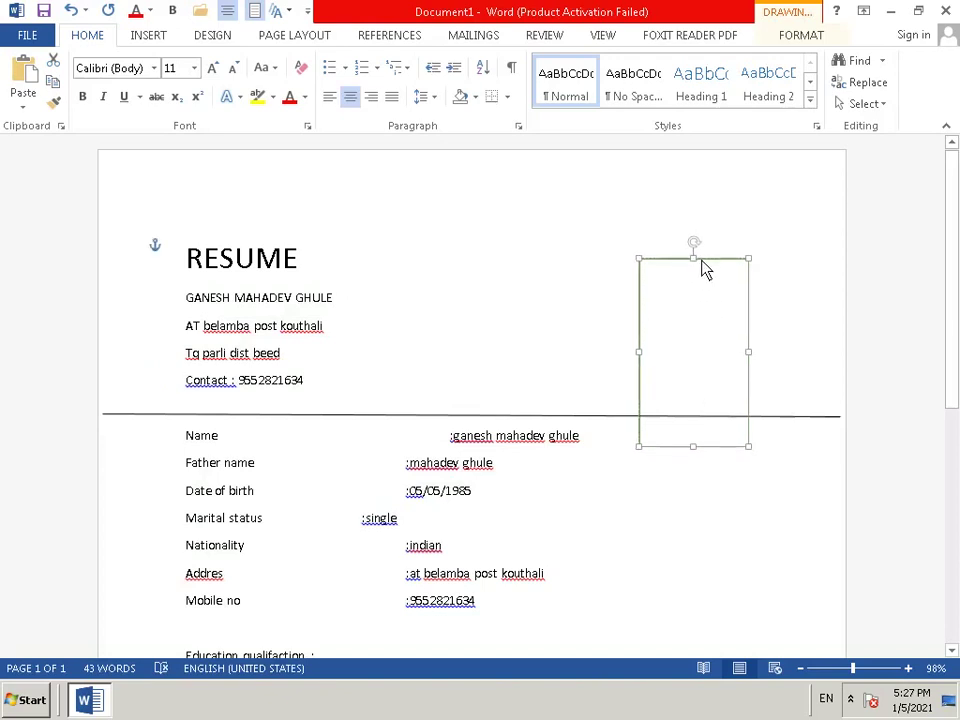
mouse_move(703, 273)
left_mouse_down()
mouse_move(717, 210)
mouse_move(723, 247)
left_mouse_up()
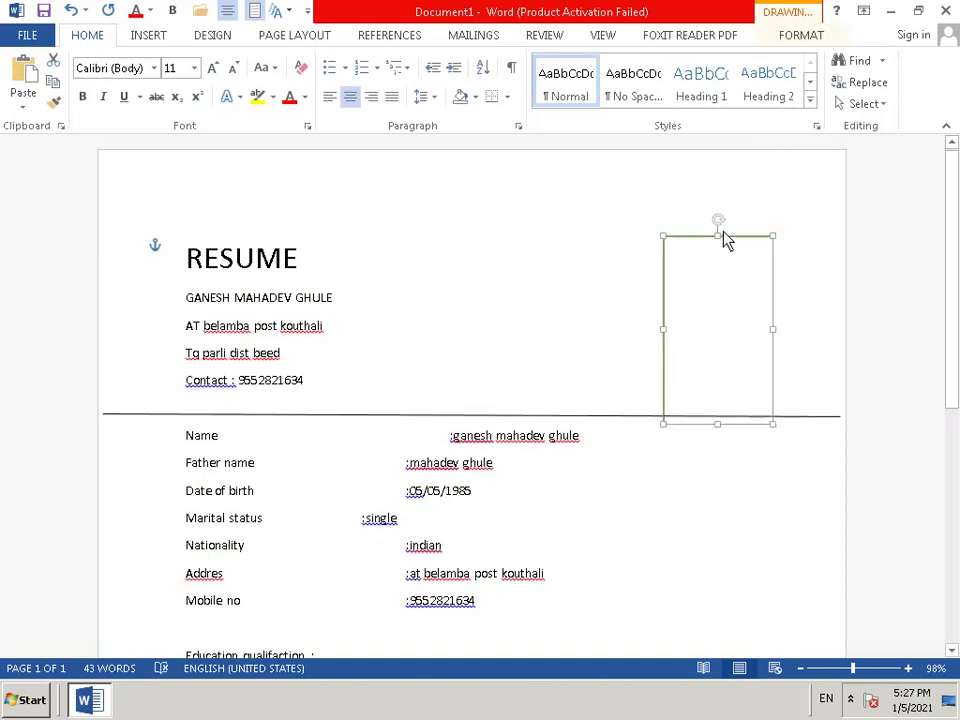
left_click_drag(723, 247, 724, 237)
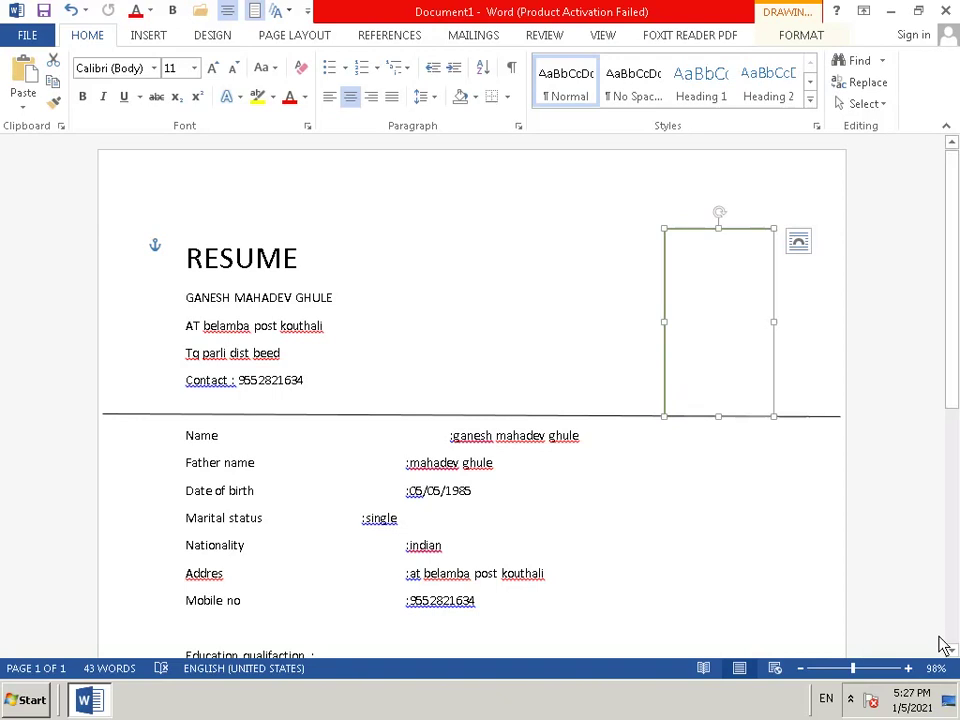
scroll(953, 645, "down", 5)
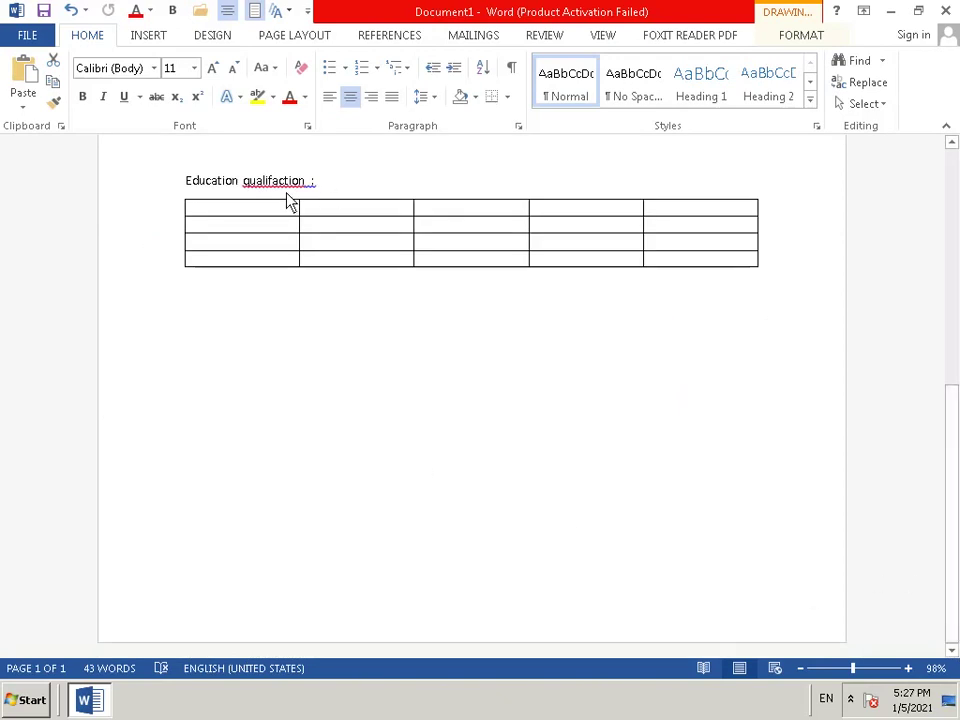
Type 'examination', 'board /university' and 'year of passing' into the first three cells of the top row
left_click(211, 210)
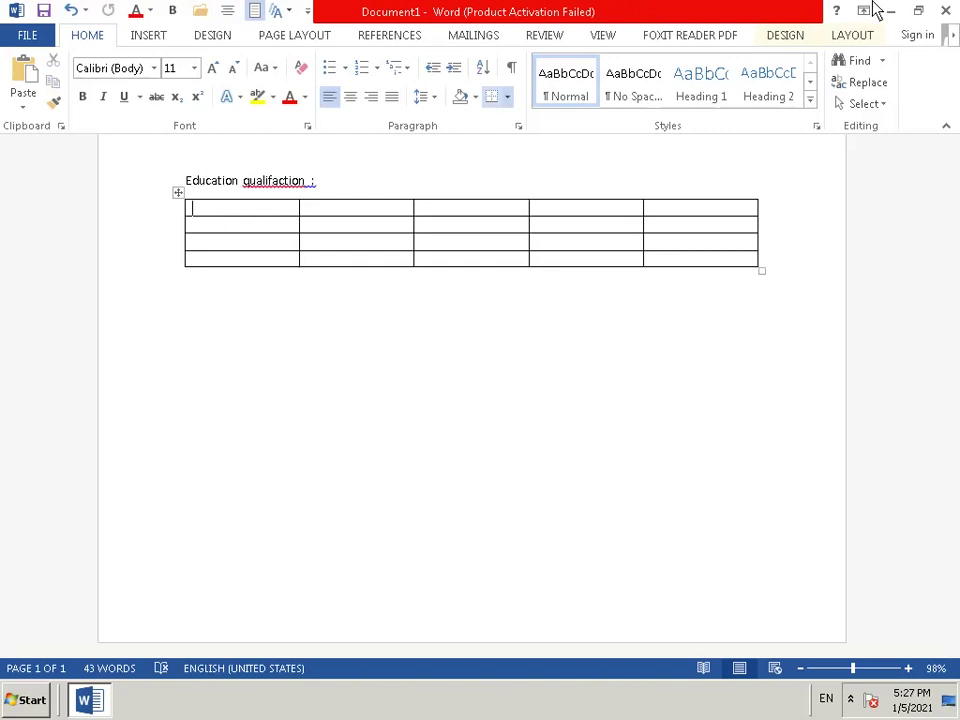
type("e")
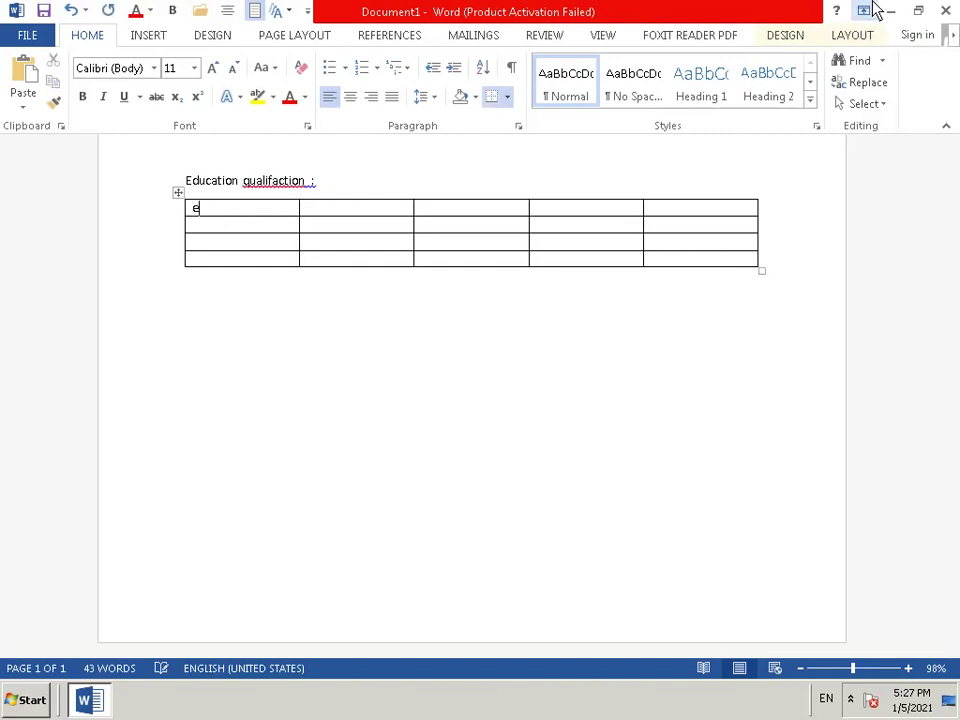
type("xa")
type("min")
type("ati")
type("on")
key("Tab")
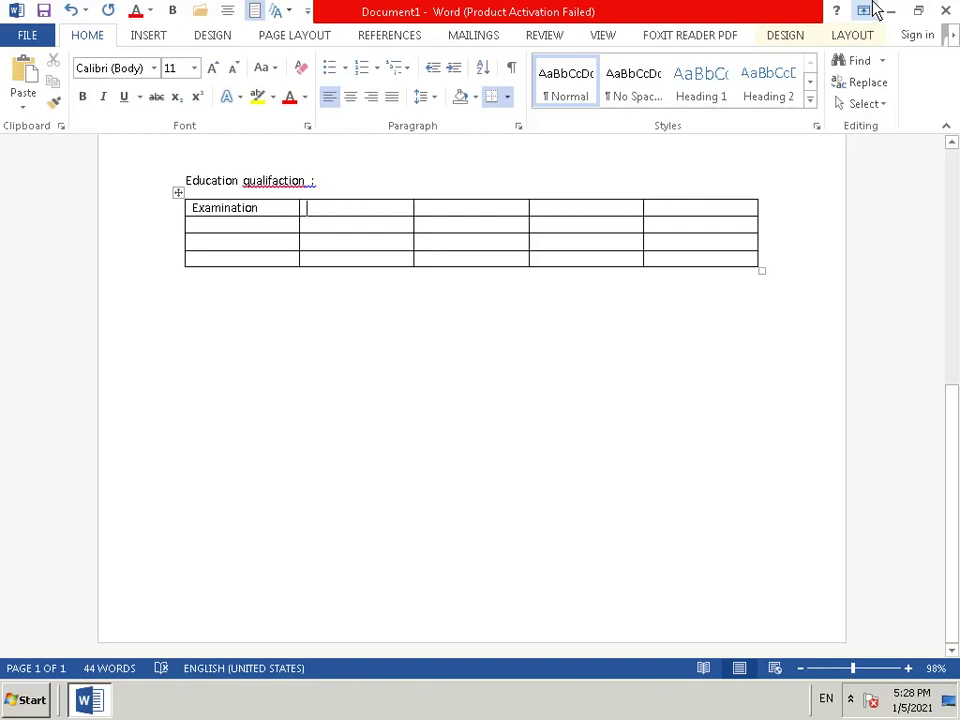
type("bo")
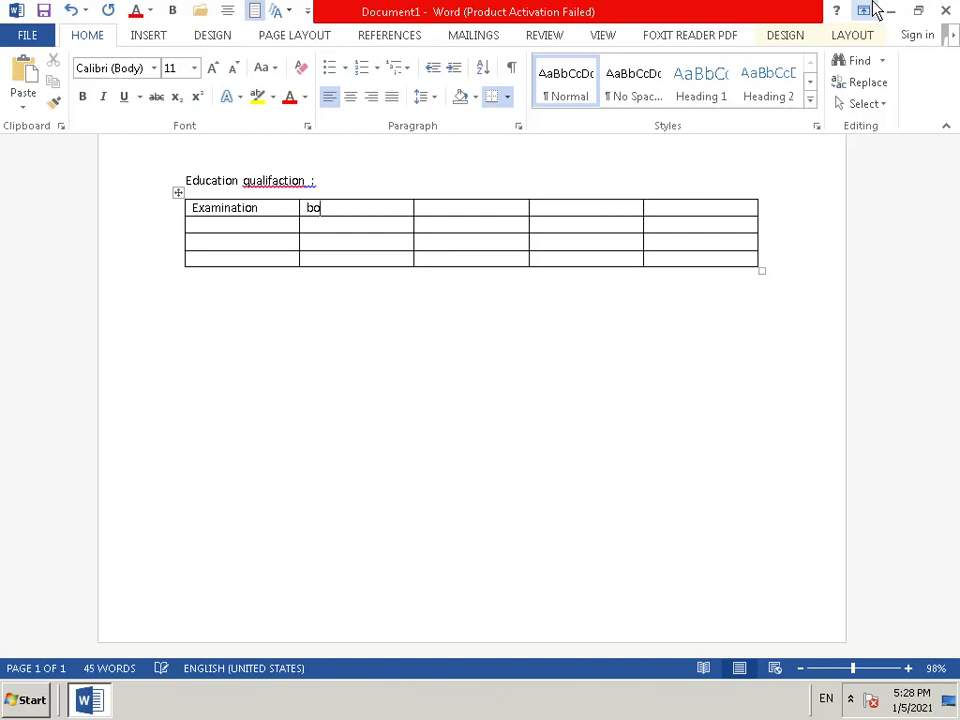
type("ard ")
type("/")
type("uni")
type("ver")
type("sityu")
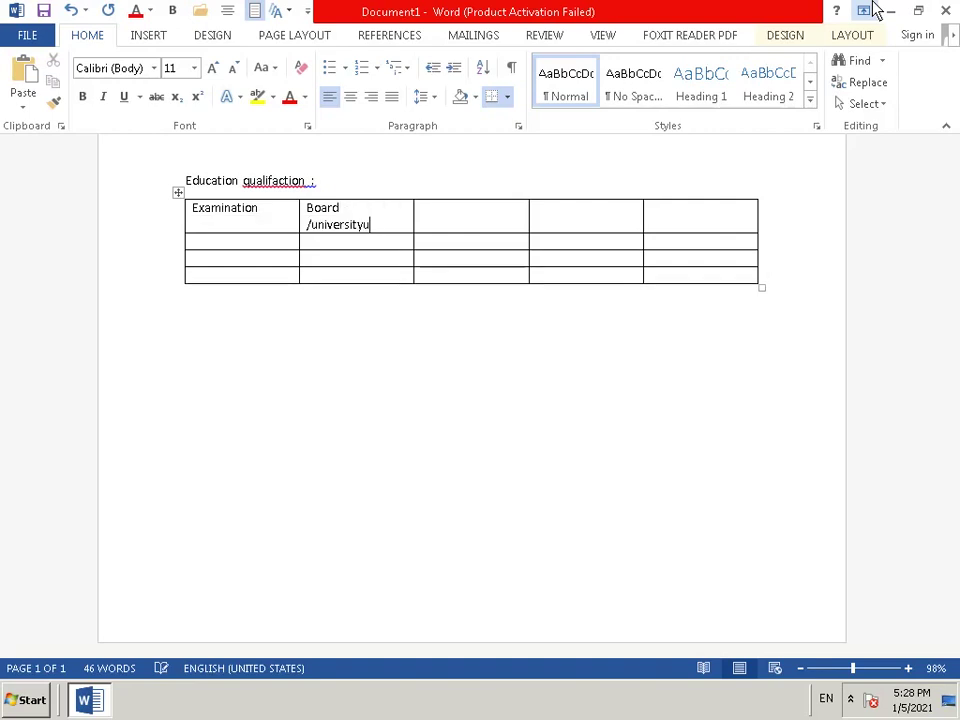
key("BackSpace")
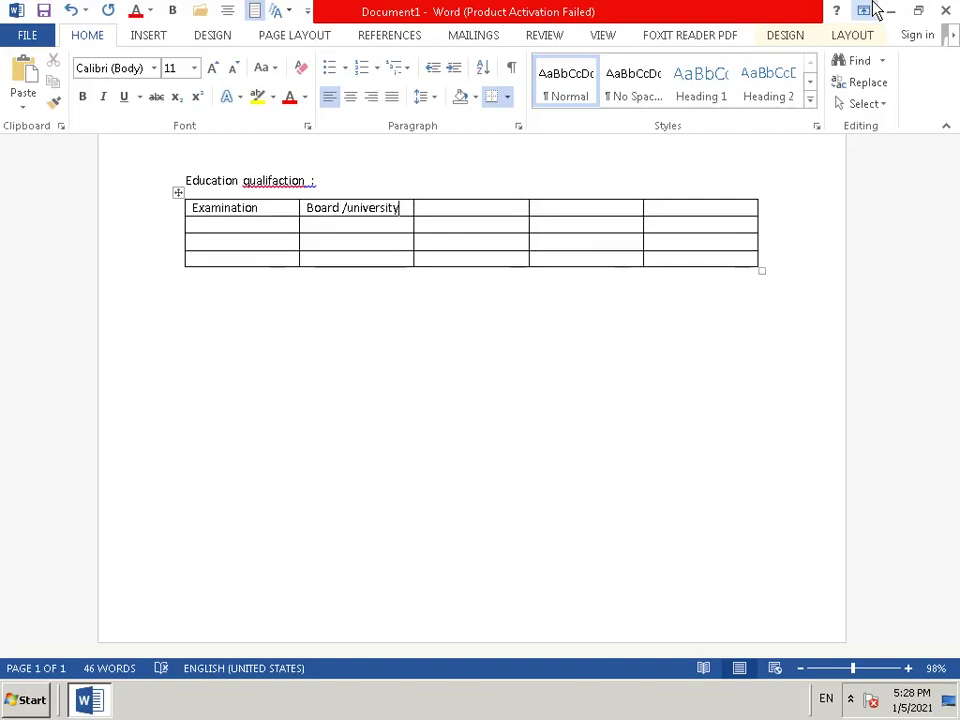
key("Tab")
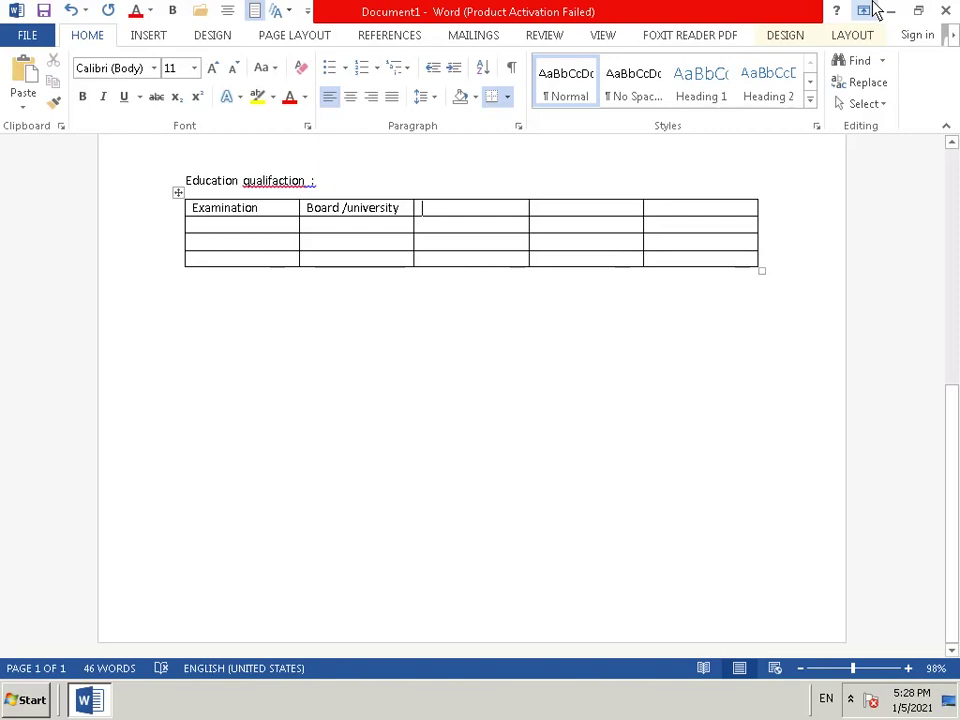
type("year ")
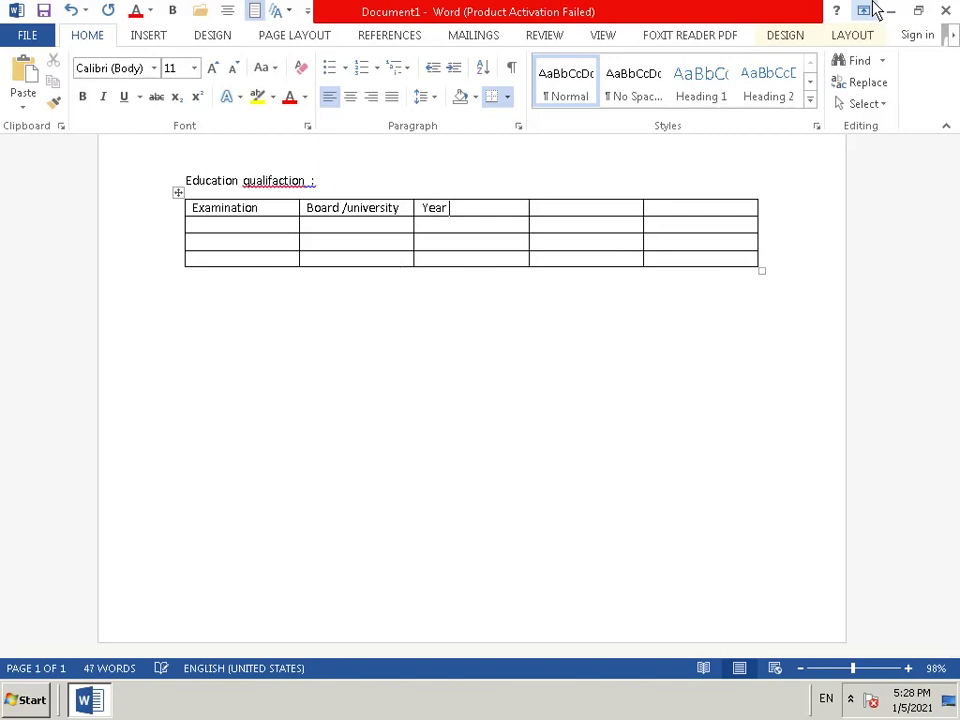
type("o")
type("f pas")
type("sing")
key("Tab")
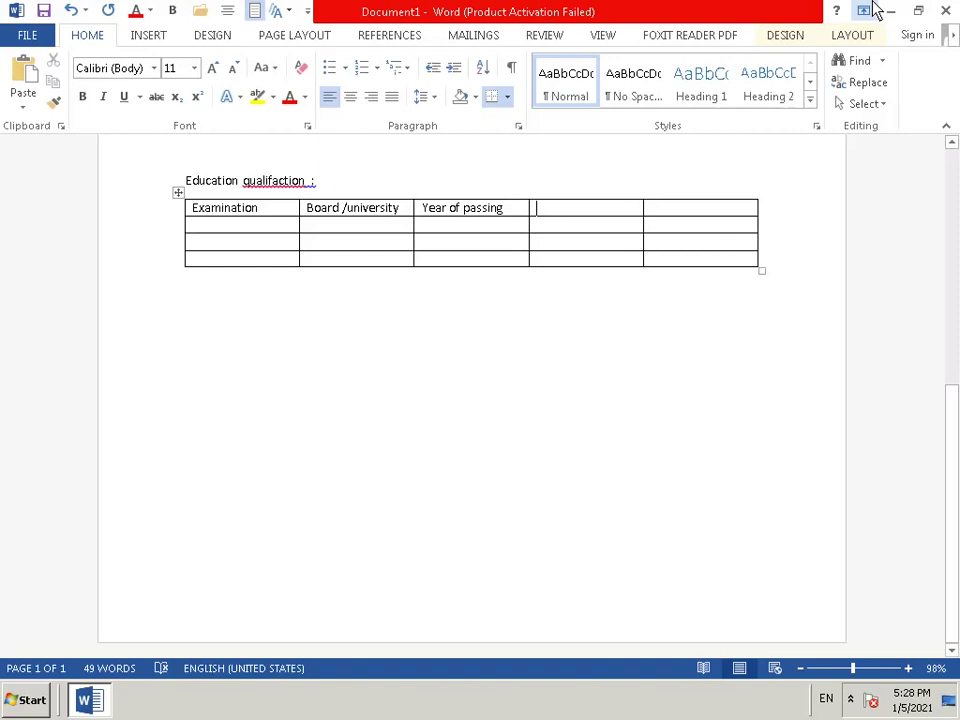
Drag the table's right border left to squeeze the fifth column into a thin strip
left_click(761, 272)
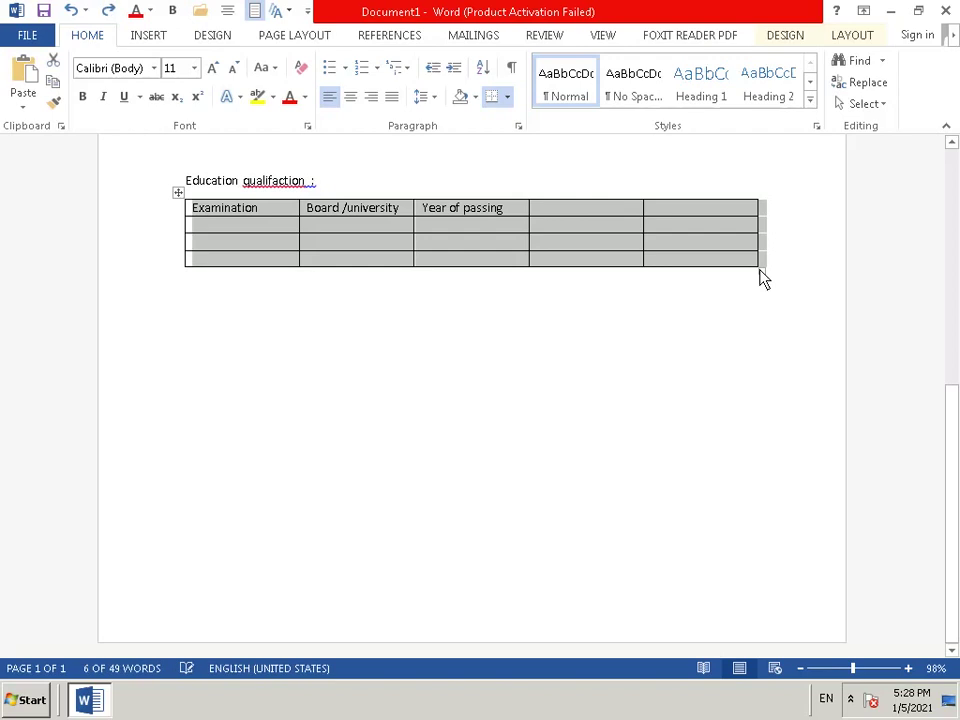
left_click(735, 409)
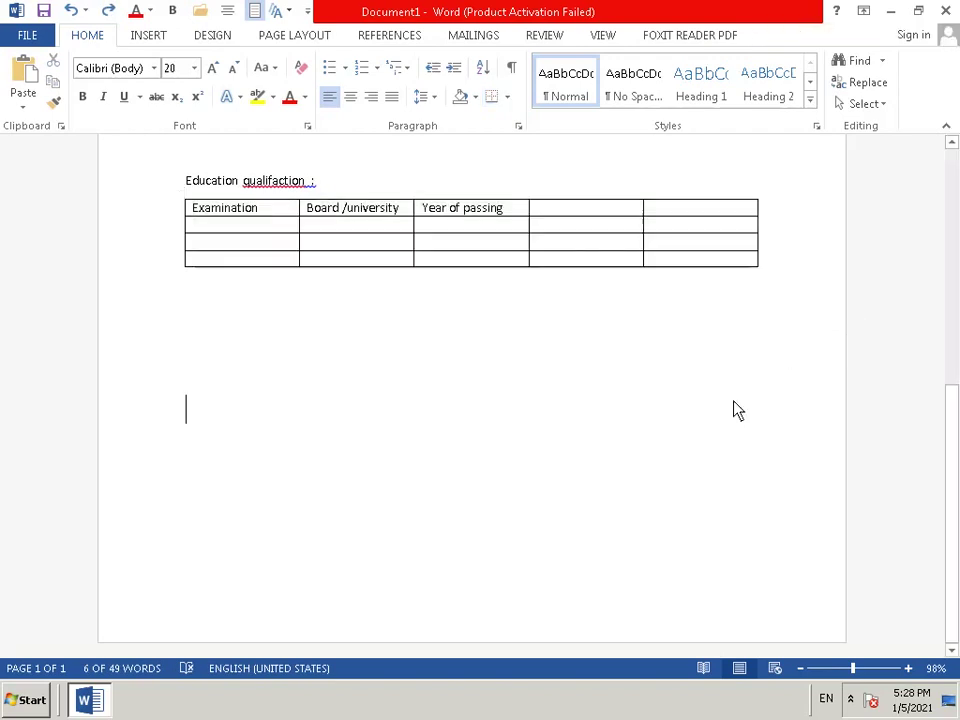
left_click(573, 215)
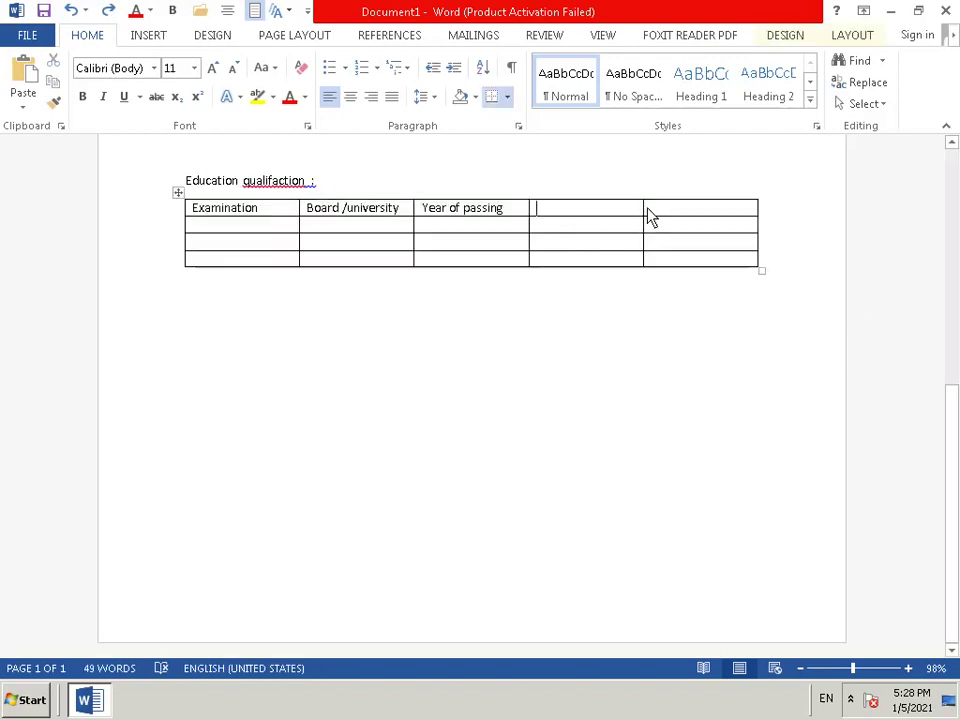
left_click_drag(650, 218, 655, 278)
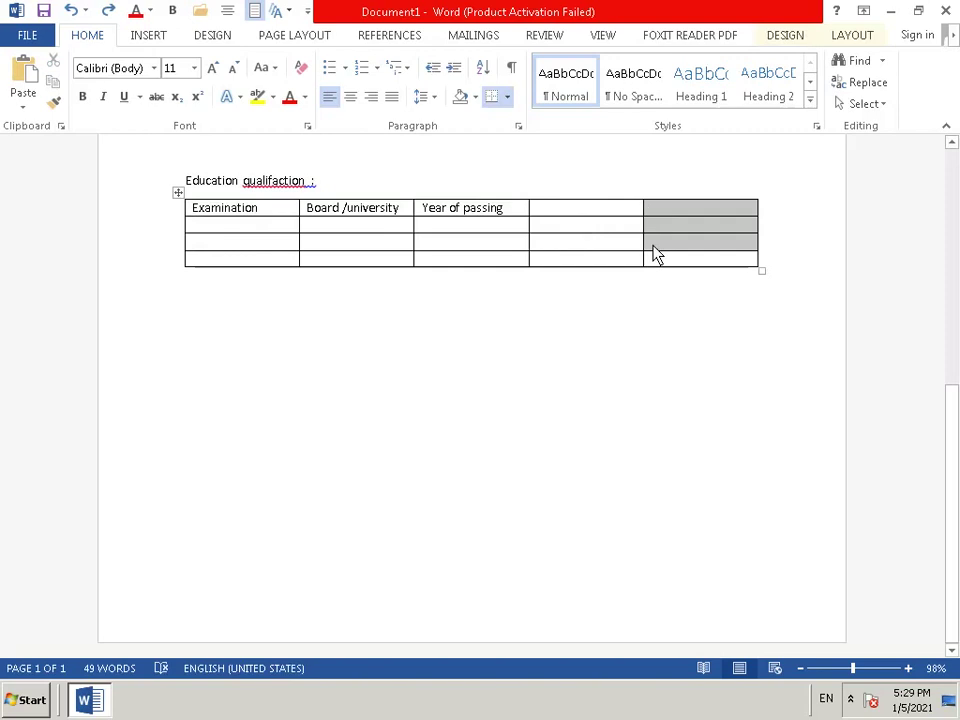
key("ctrl+a")
key("Right")
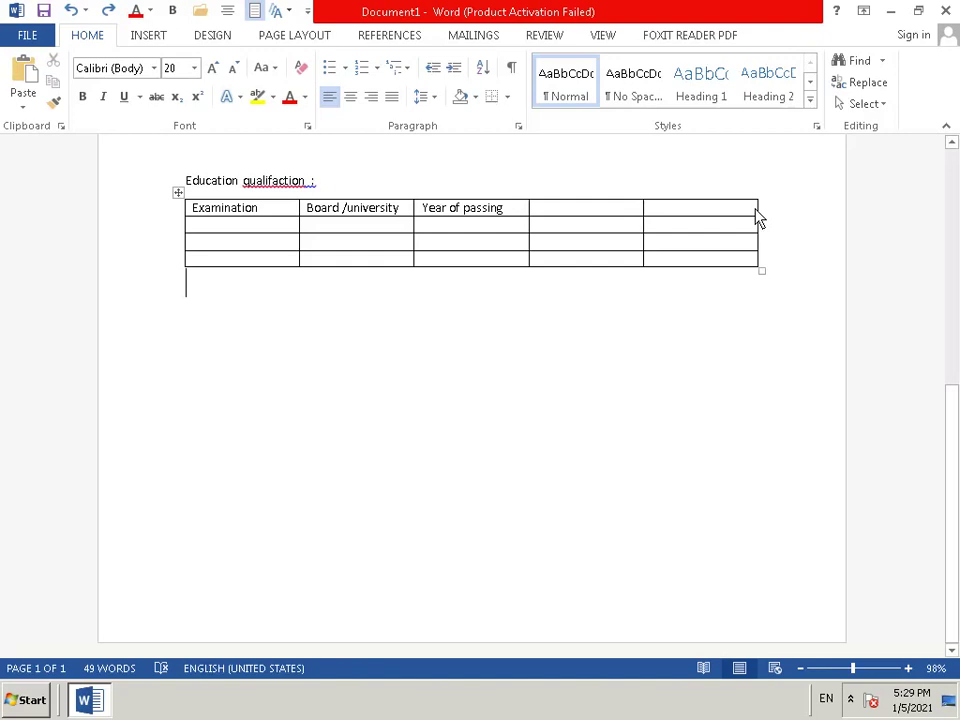
left_click_drag(757, 219, 651, 222)
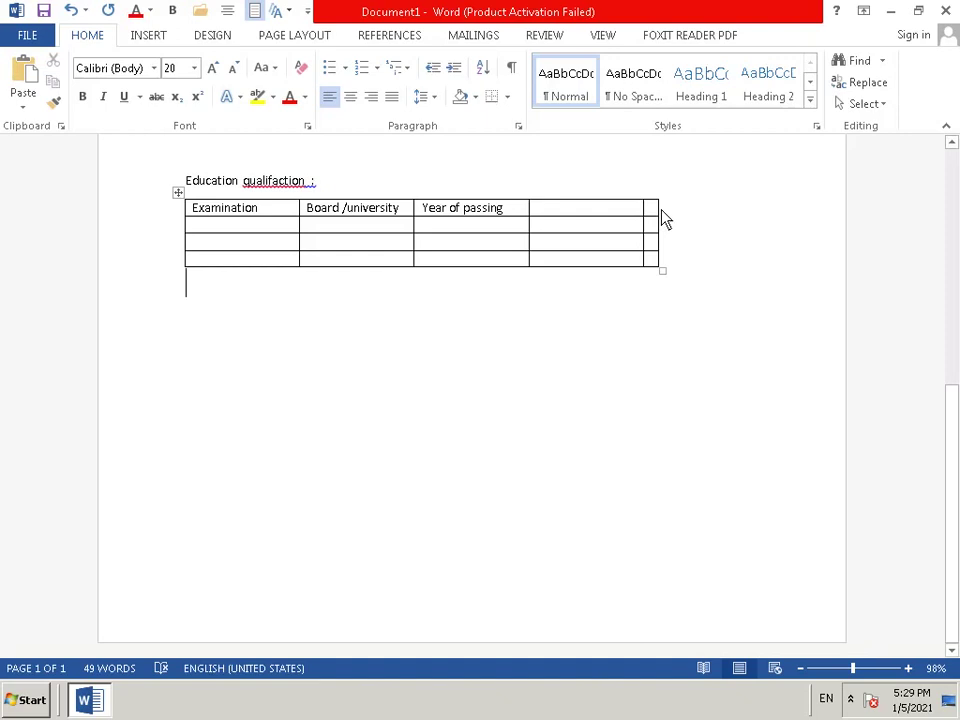
left_click_drag(658, 222, 648, 230)
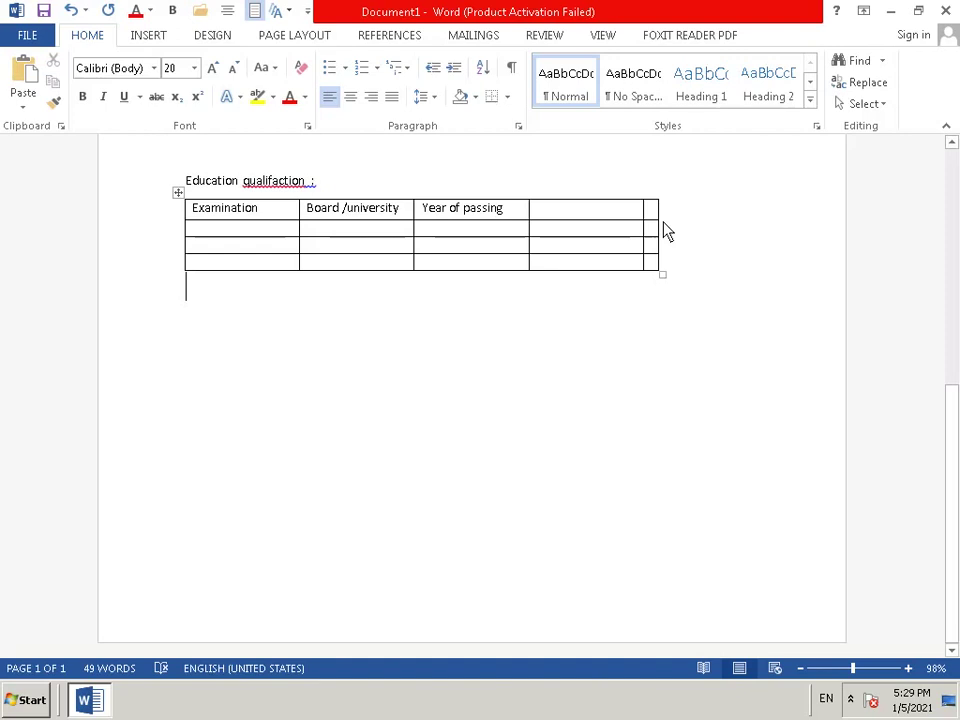
left_click(660, 230)
left_click(658, 226)
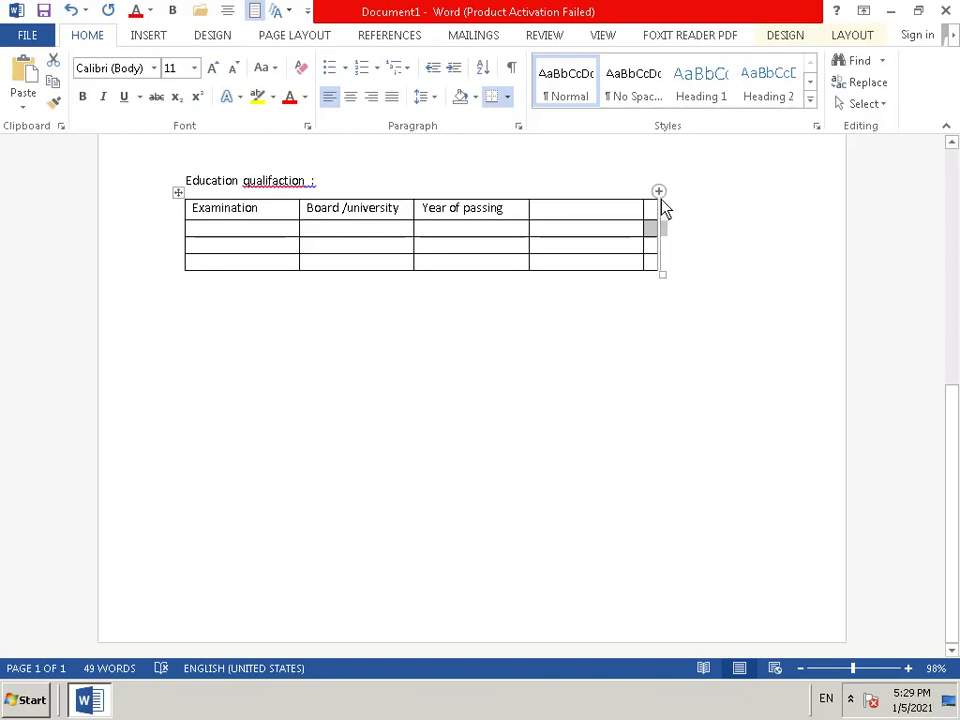
left_click_drag(658, 219, 642, 210)
Type 'percentege' in the fourth header cell and make the last row slightly taller
left_click(564, 213)
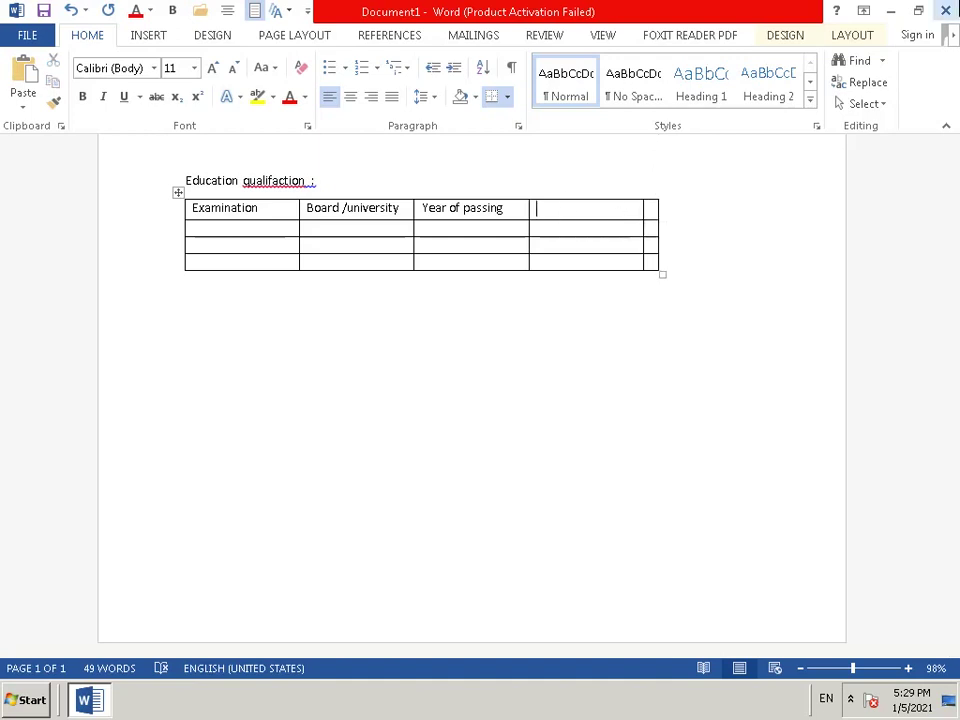
type("pe")
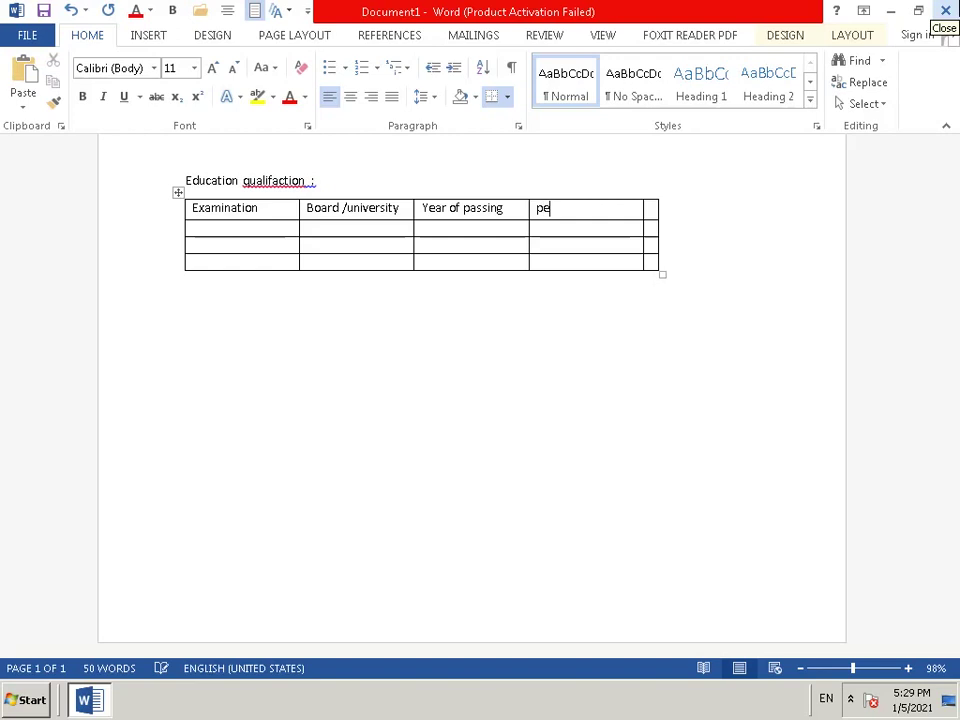
type("rce")
type("nteg")
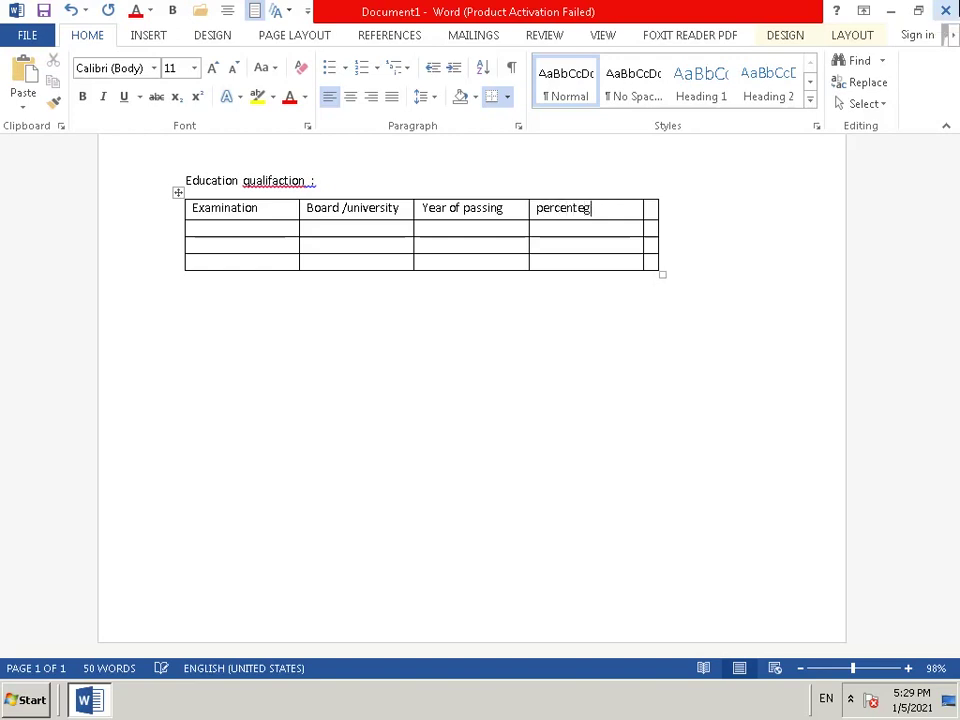
type("e")
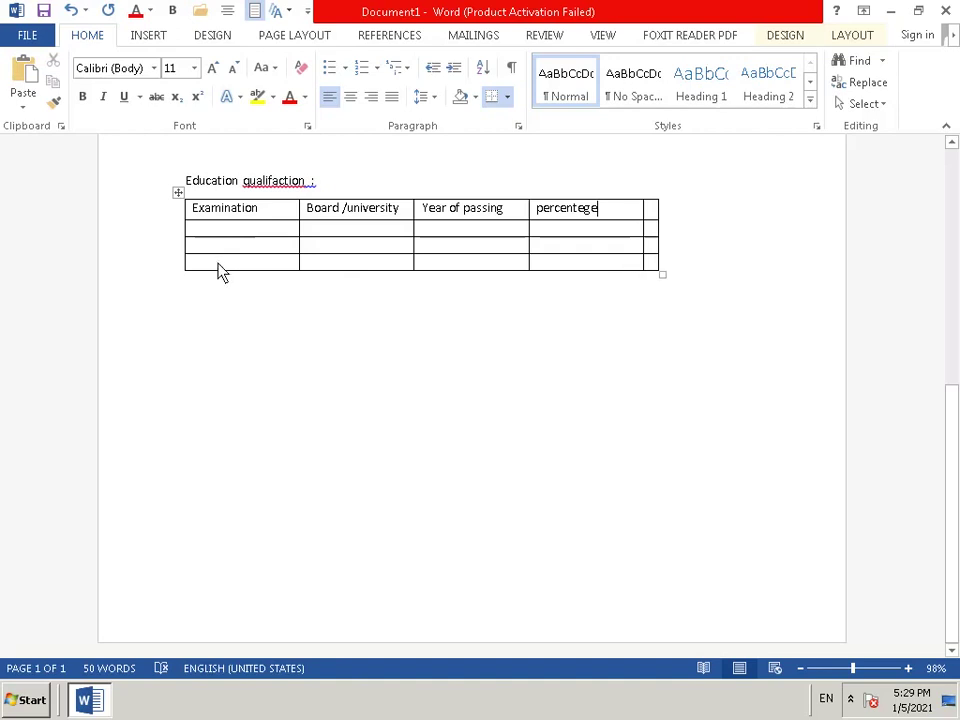
left_click_drag(213, 269, 209, 274)
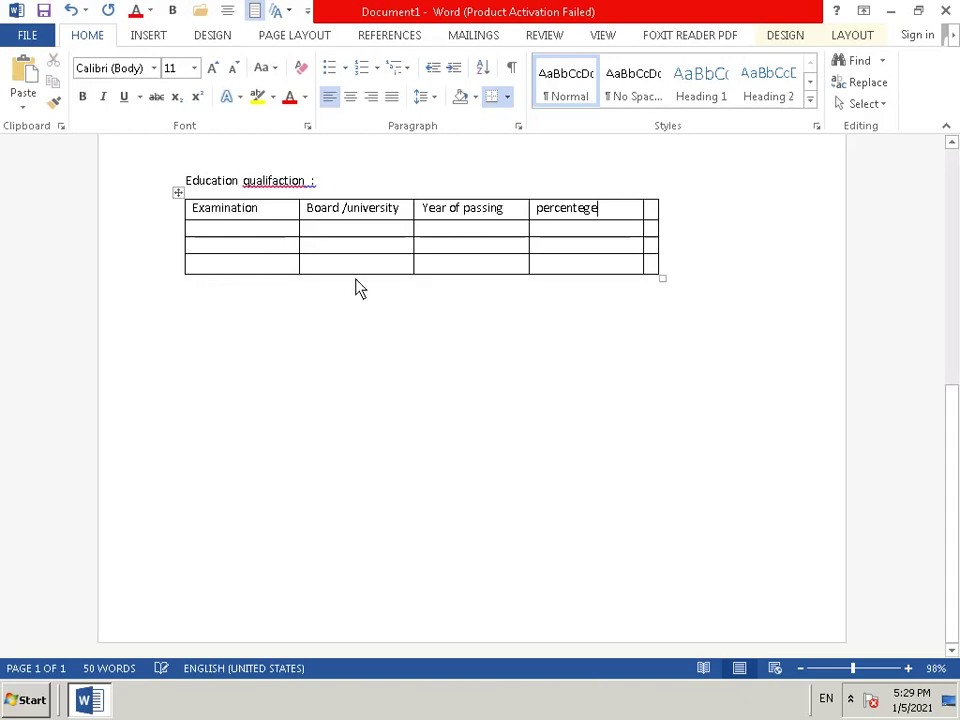
Delete the existing education table
right_click(605, 246)
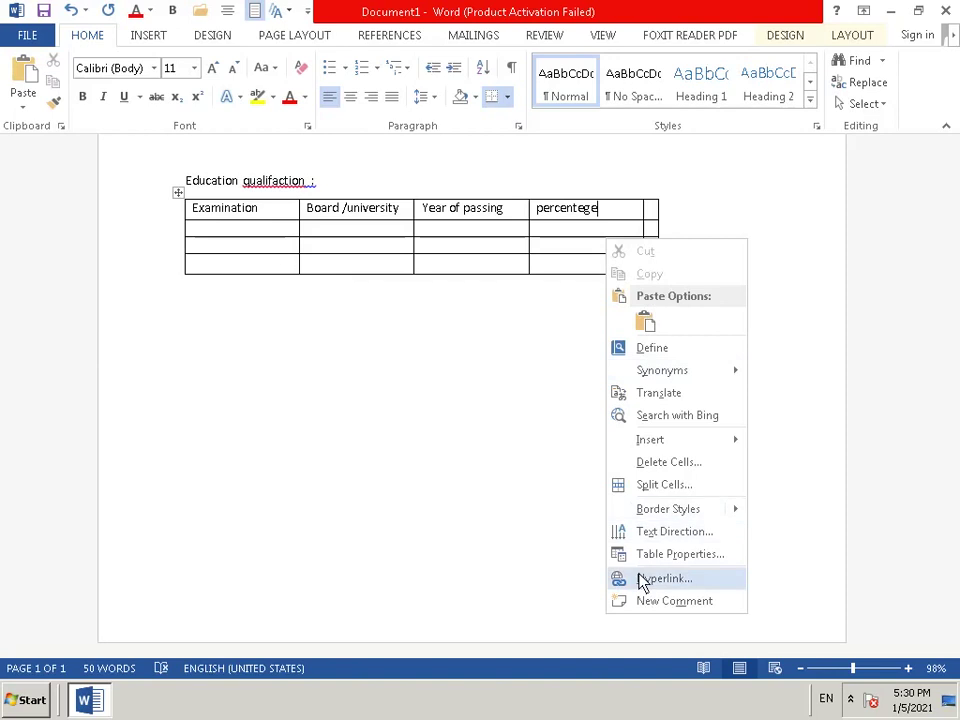
left_click(857, 205)
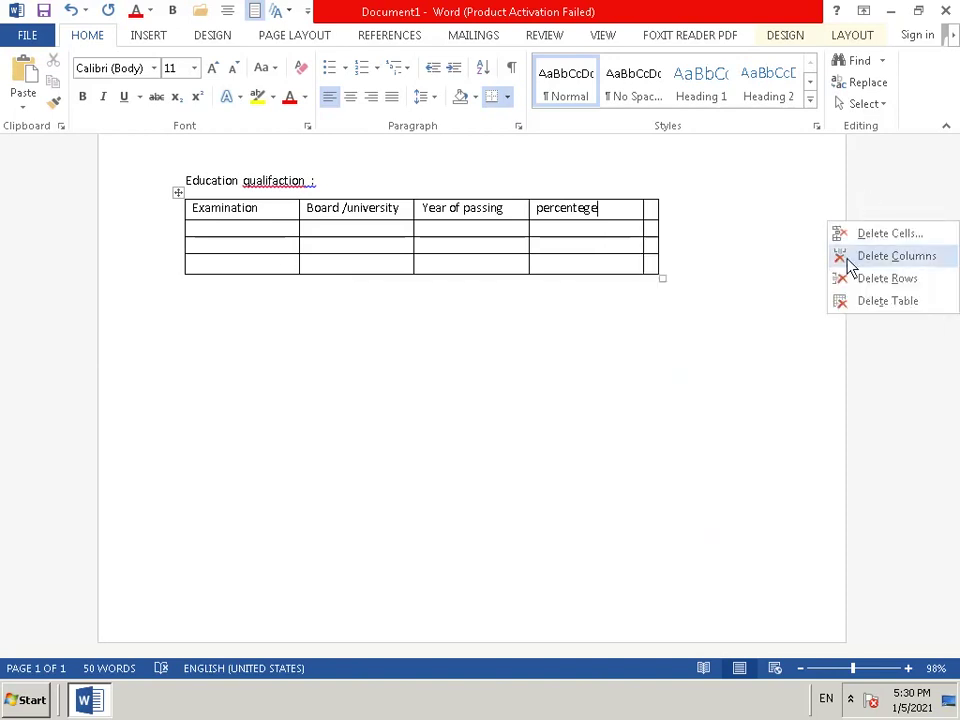
left_click(880, 300)
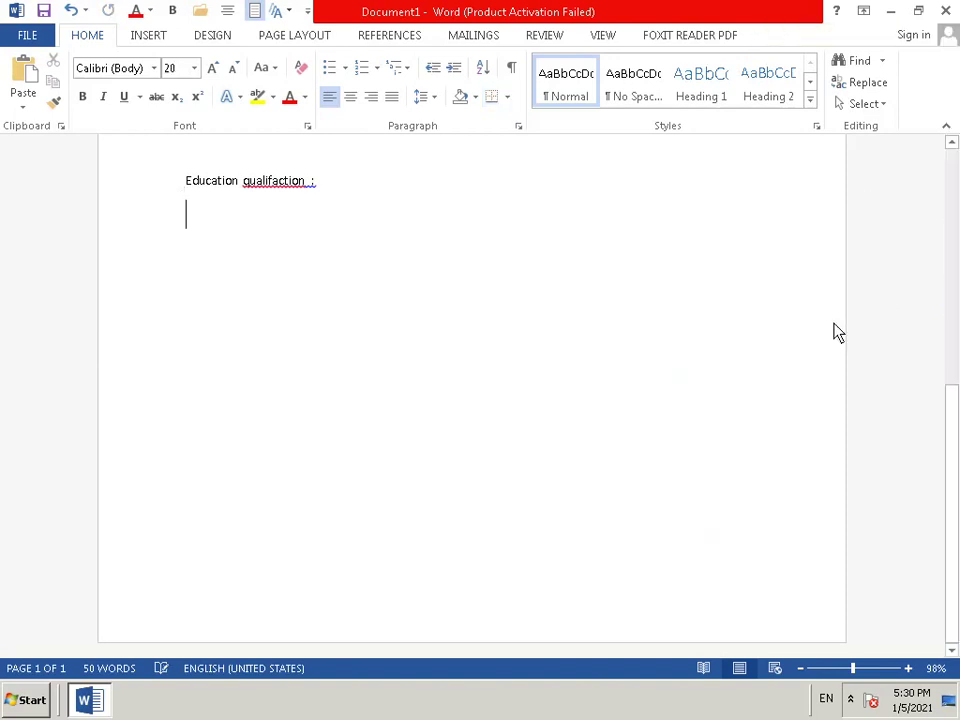
Insert a new table with 4 columns and 5 rows
left_click(143, 37)
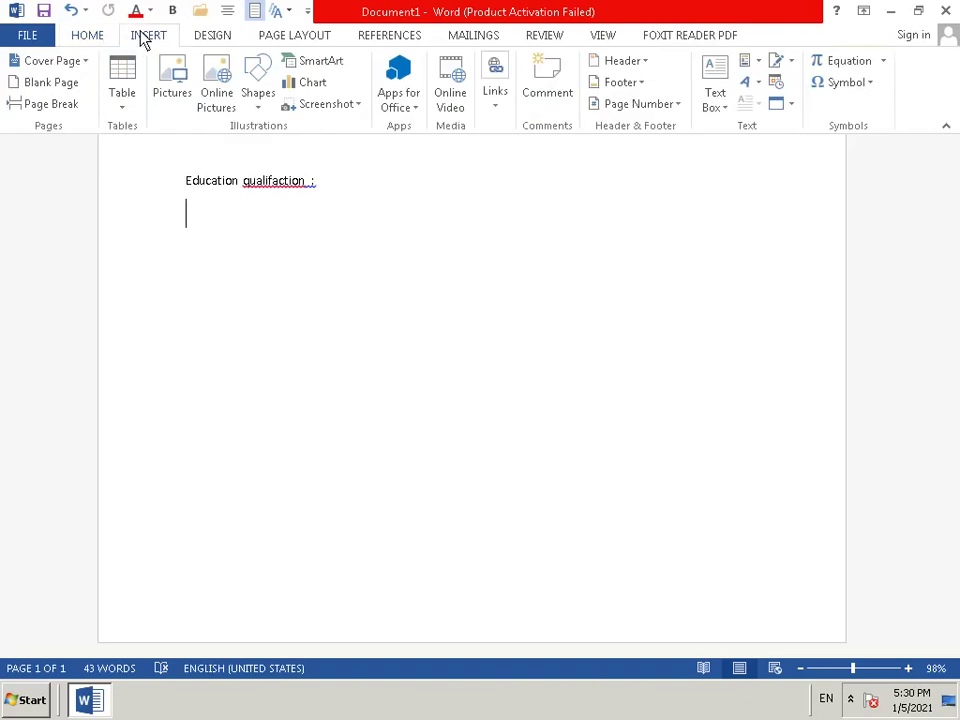
left_click(122, 107)
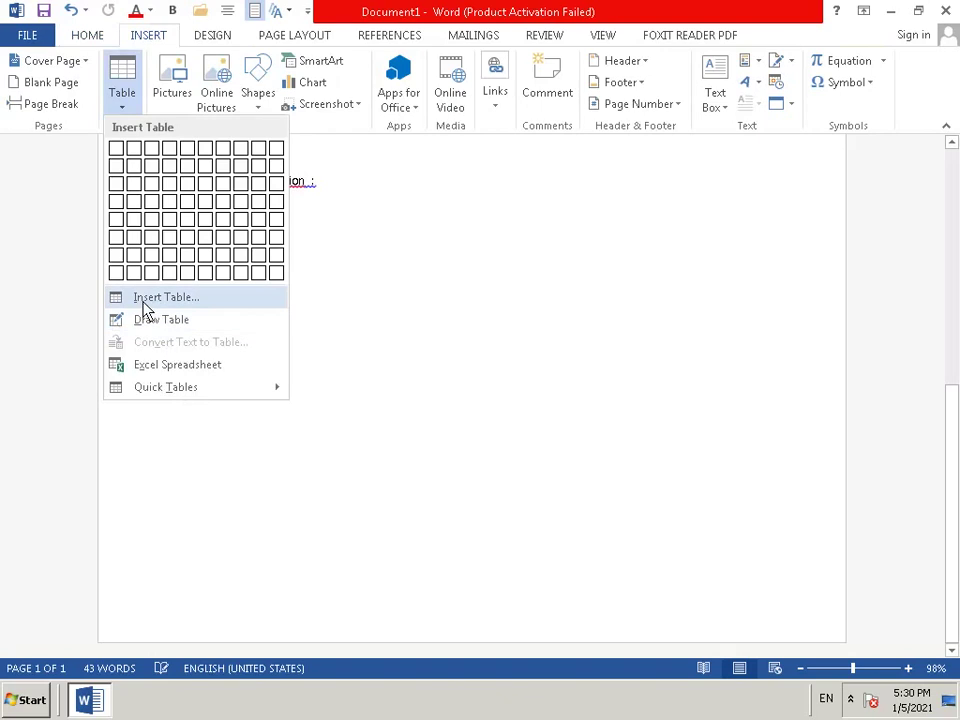
left_click(144, 302)
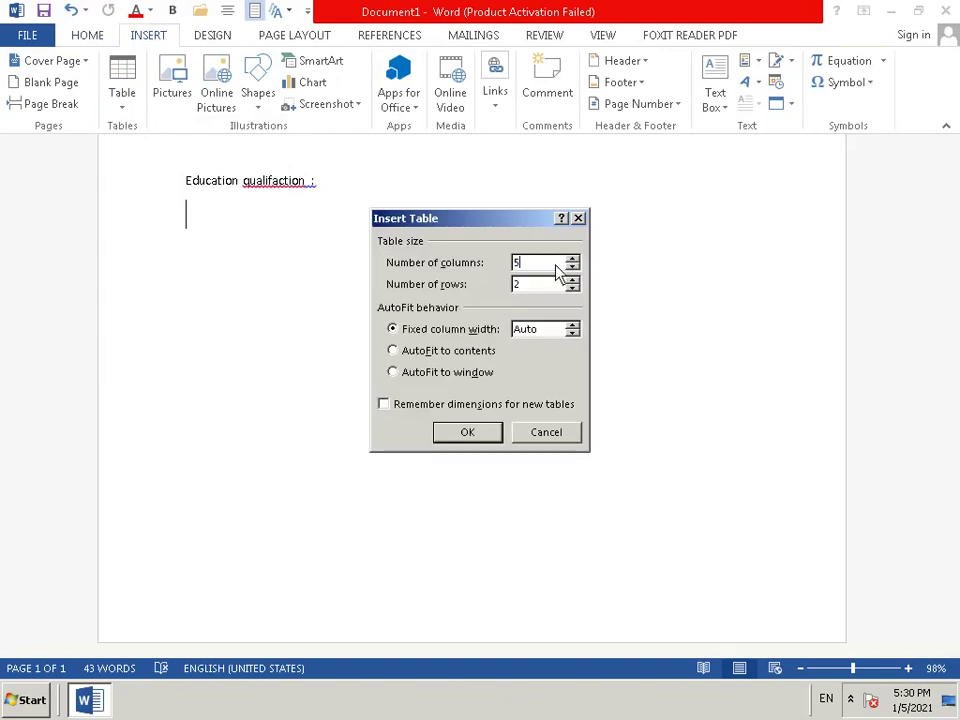
key("BackSpace")
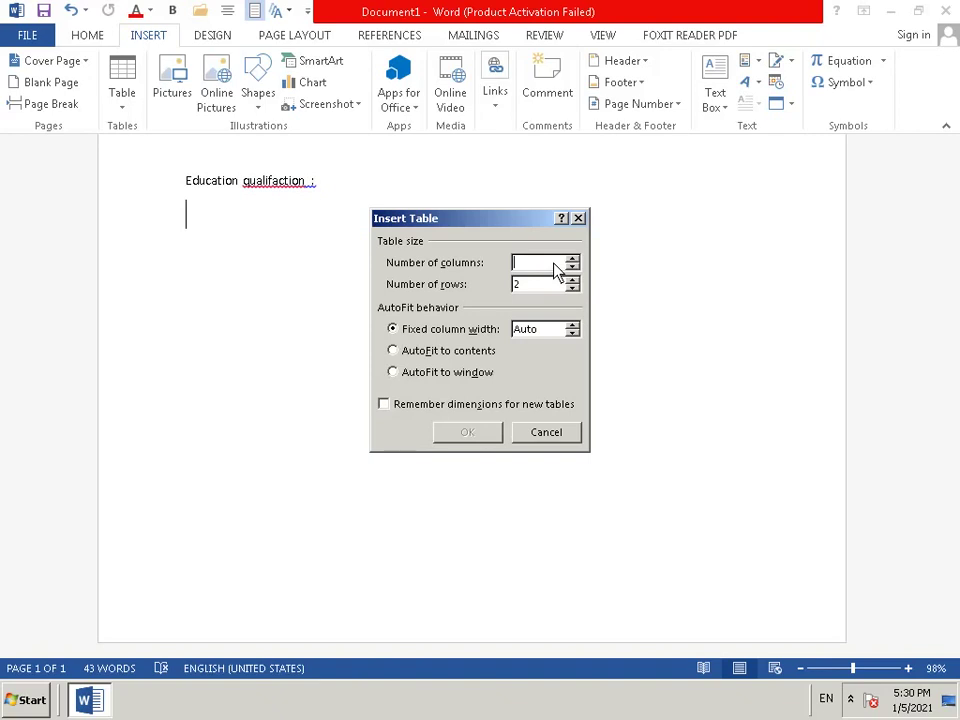
type("5")
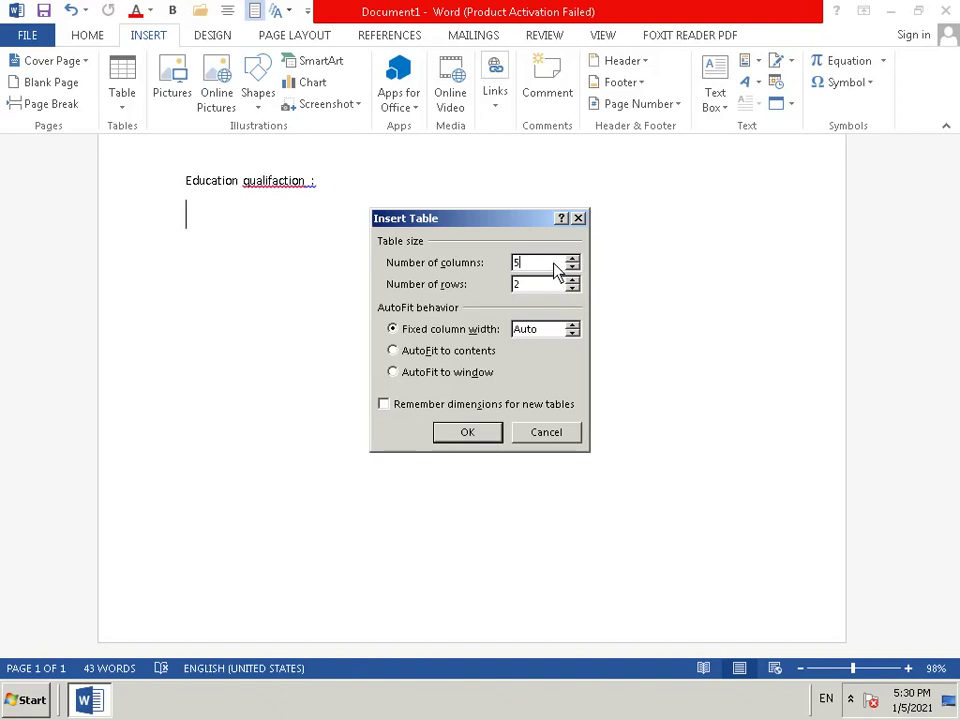
key("BackSpace")
type("4")
key("BackSpace")
type("3")
key("Up")
key("Down")
type("4")
key("BackSpace")
key("BackSpace")
type("4")
key("BackSpace")
type("6")
key("BackSpace")
type("5")
key("Return")
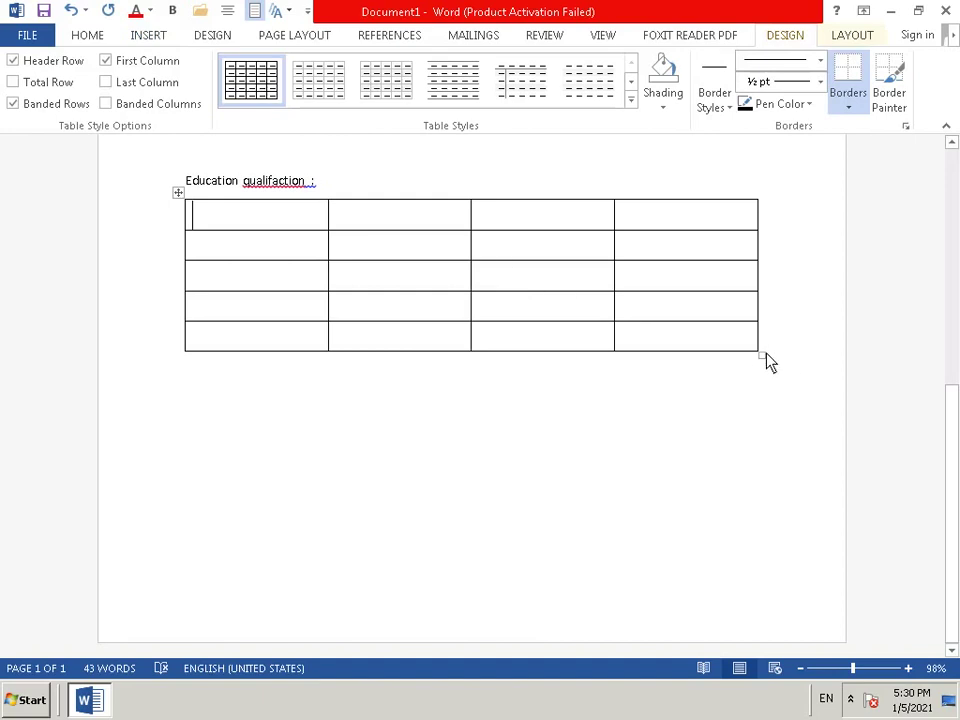
Drag the table's resize handle inward to make the table narrower
left_click_drag(766, 356, 760, 350)
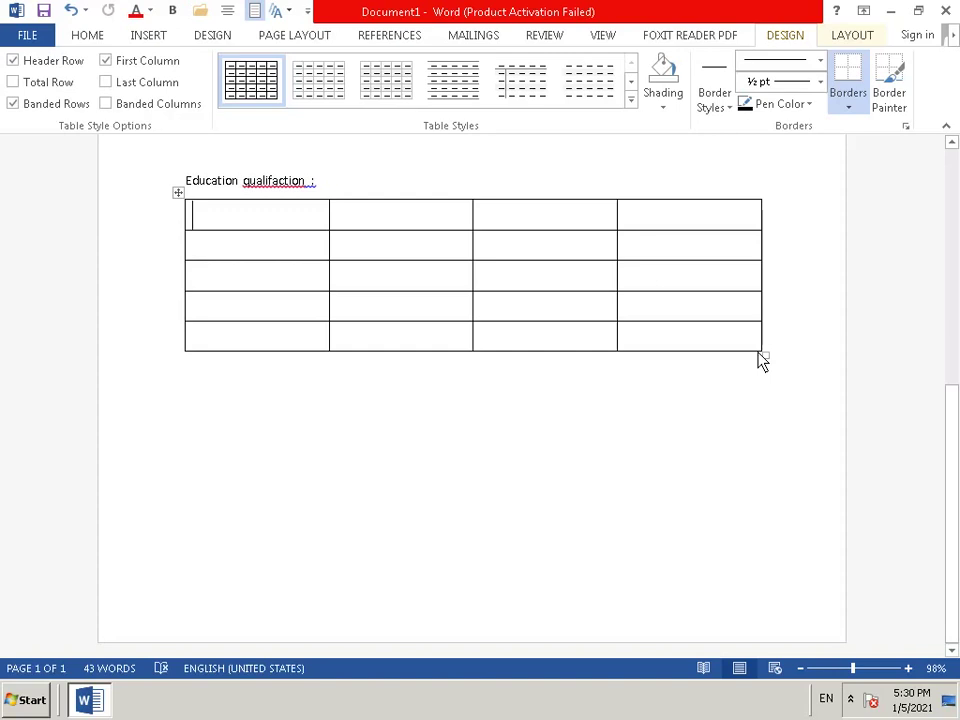
mouse_move(762, 362)
left_mouse_down()
mouse_move(716, 318)
mouse_move(690, 311)
left_mouse_up()
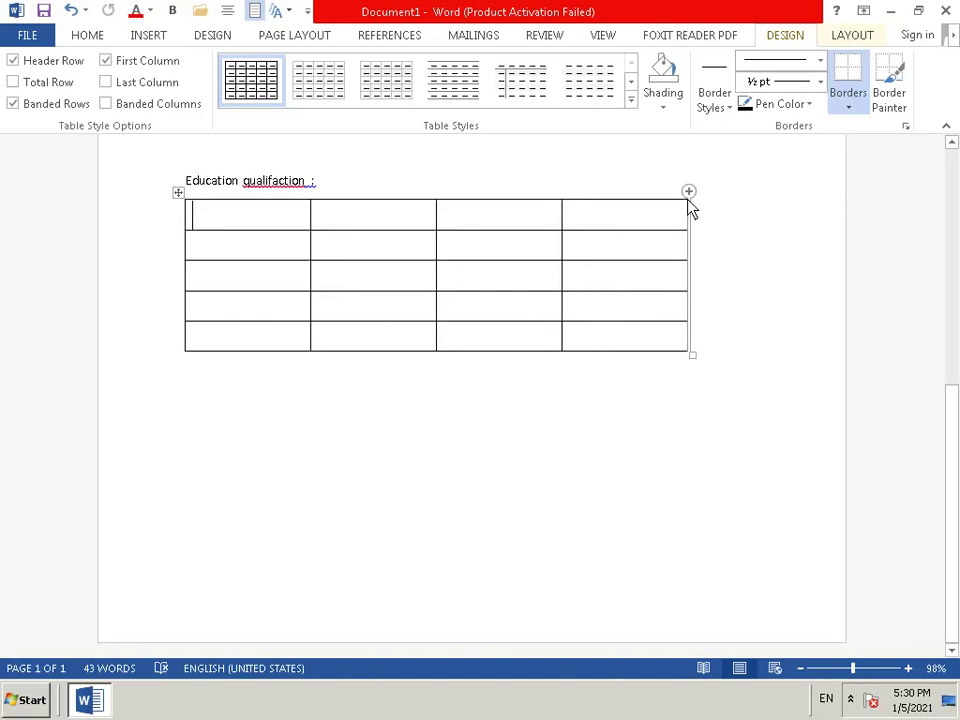
left_click(688, 195)
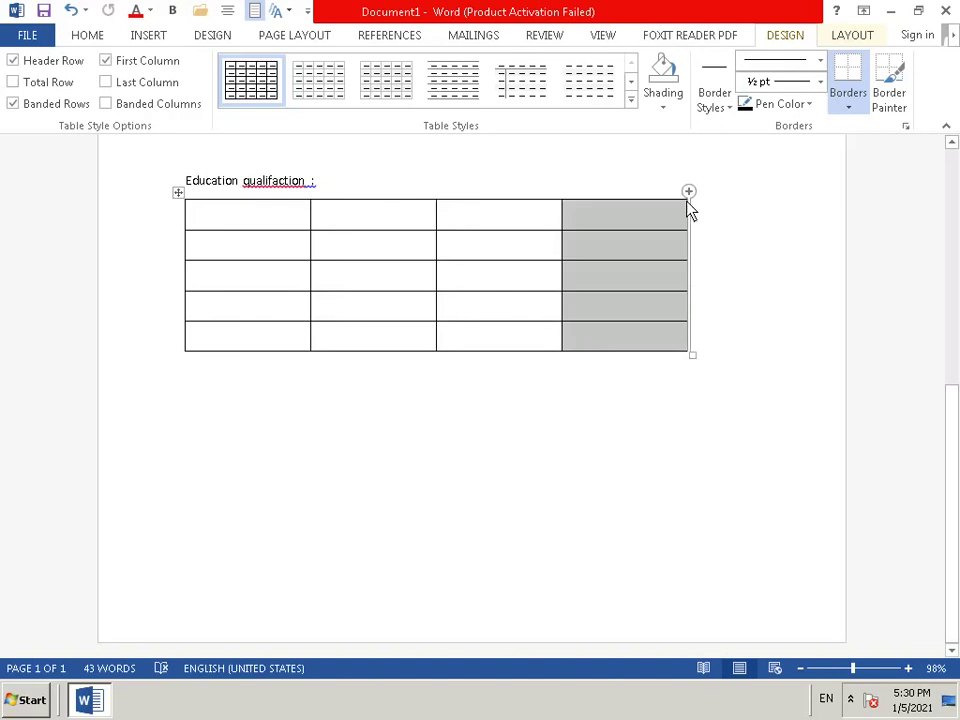
left_click(437, 357)
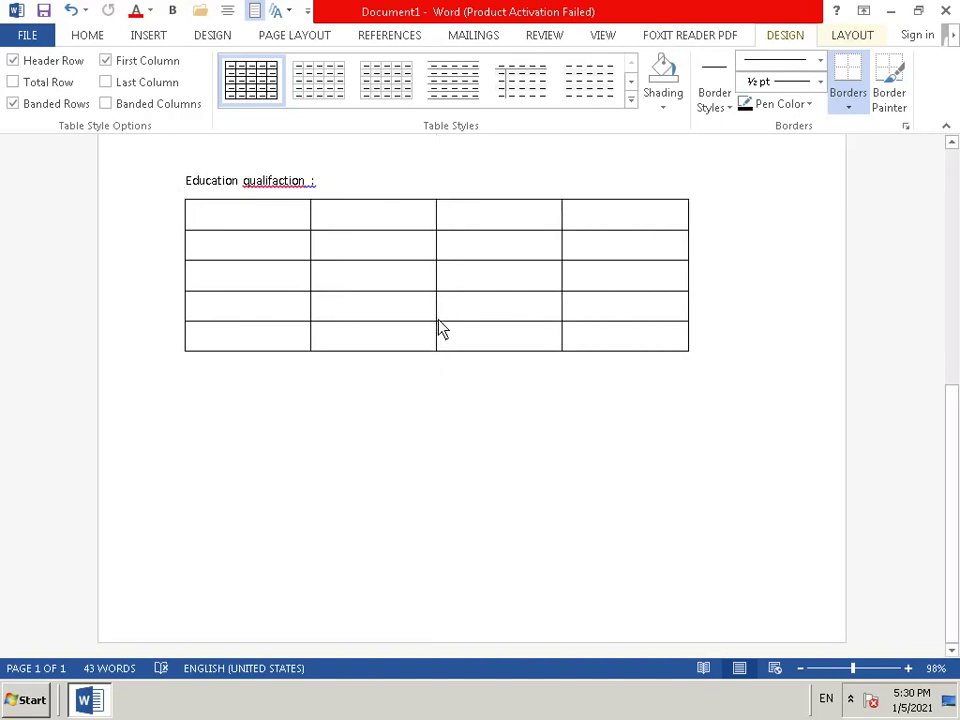
left_click(436, 357)
left_click(448, 387)
Set all the table's text to font size 10
left_click(216, 222)
mouse_move(167, 214)
left_mouse_down()
mouse_move(223, 272)
mouse_move(231, 357)
left_mouse_up()
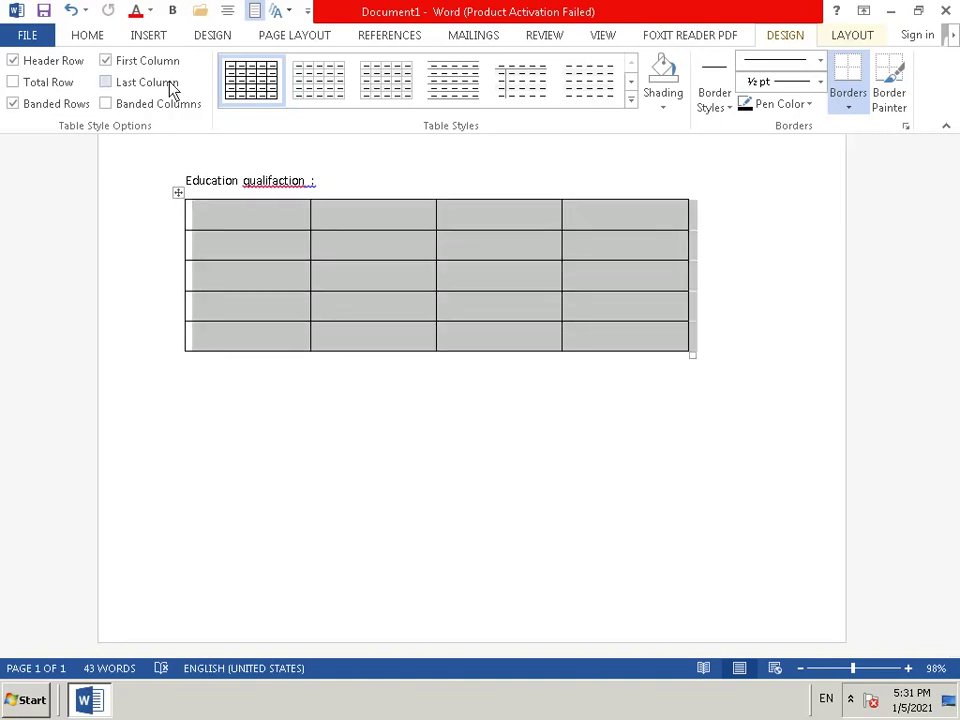
left_click(140, 34)
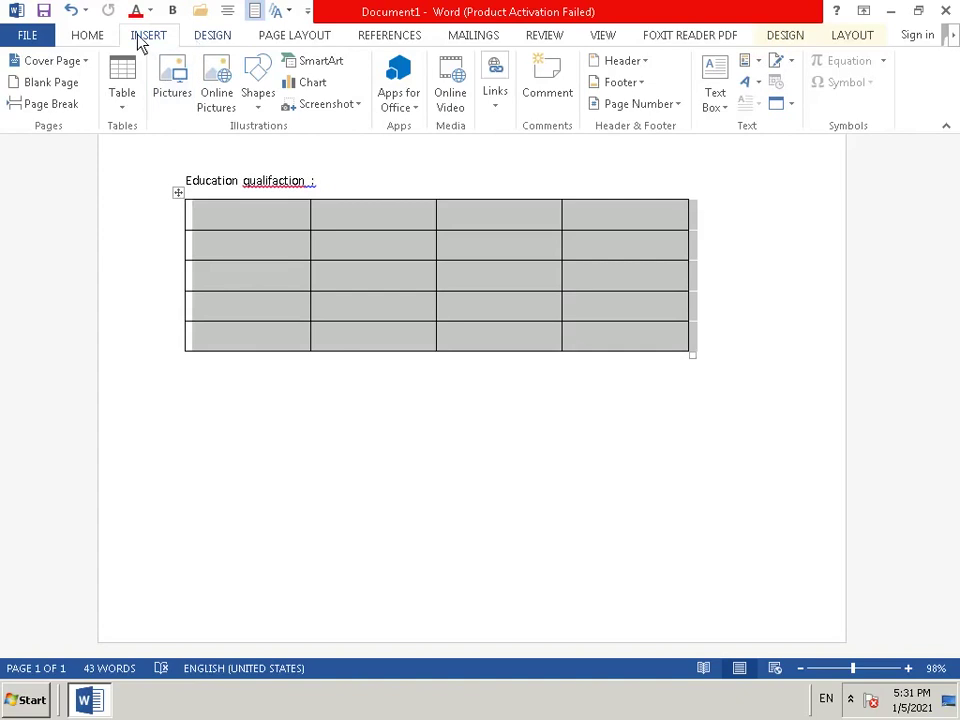
left_click(92, 36)
left_click(193, 67)
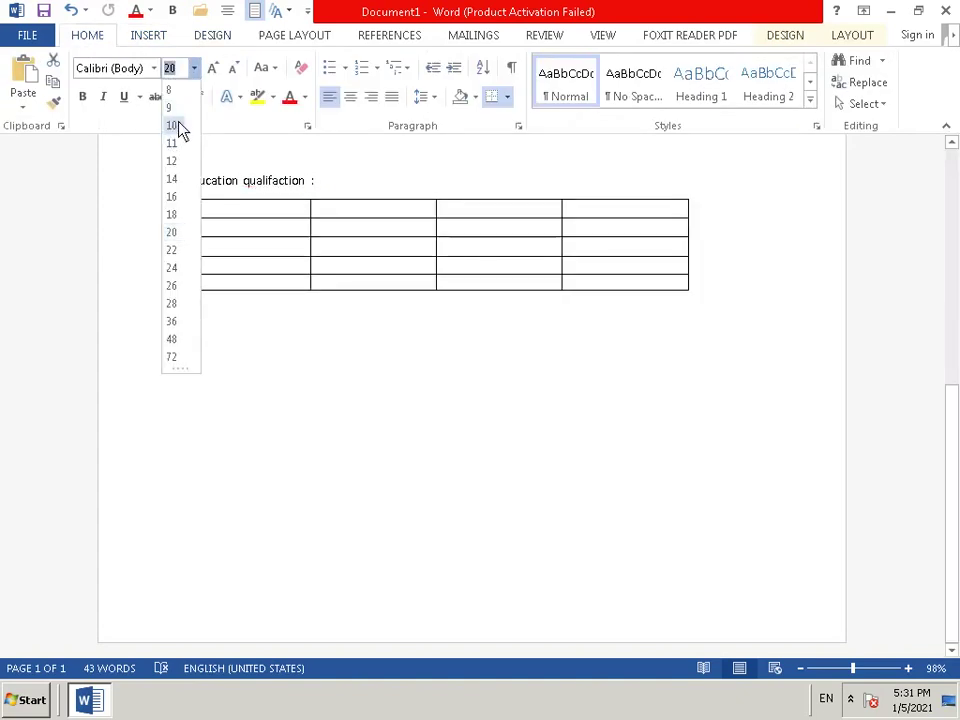
left_click(172, 125)
left_click(196, 211)
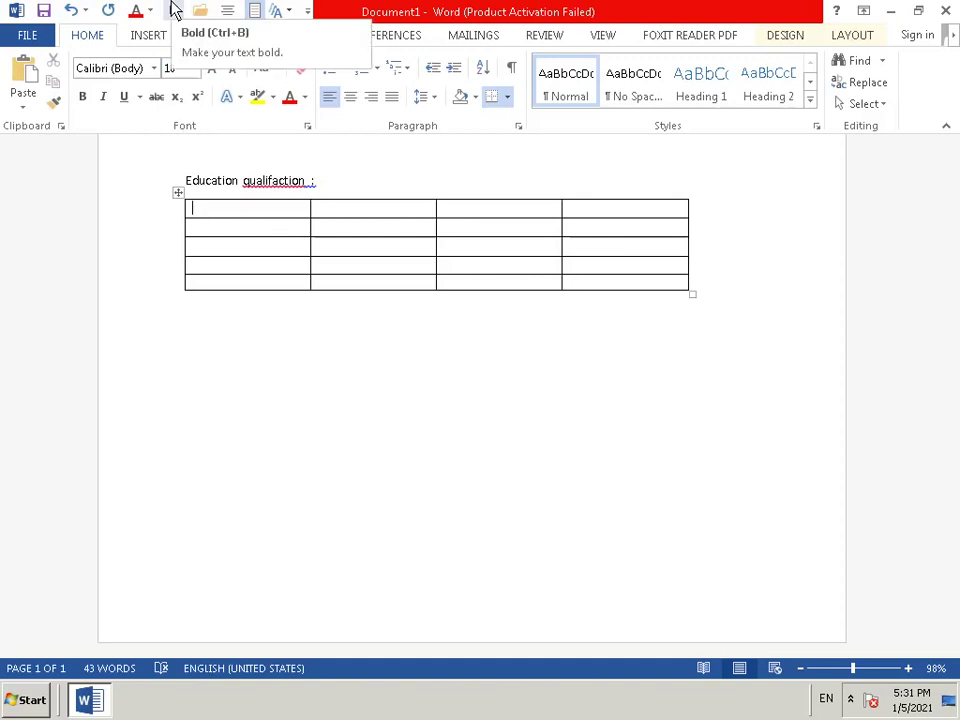
Type 'examination', 'board/university', 'year of passing' and 'percentage' across the header row
type("exa")
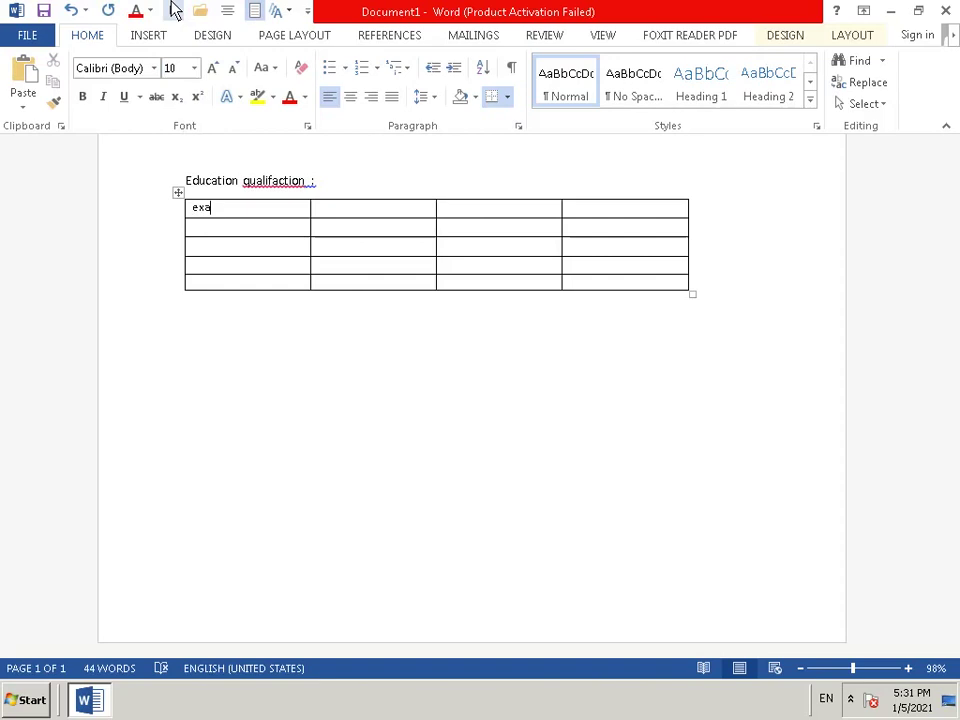
type("mina")
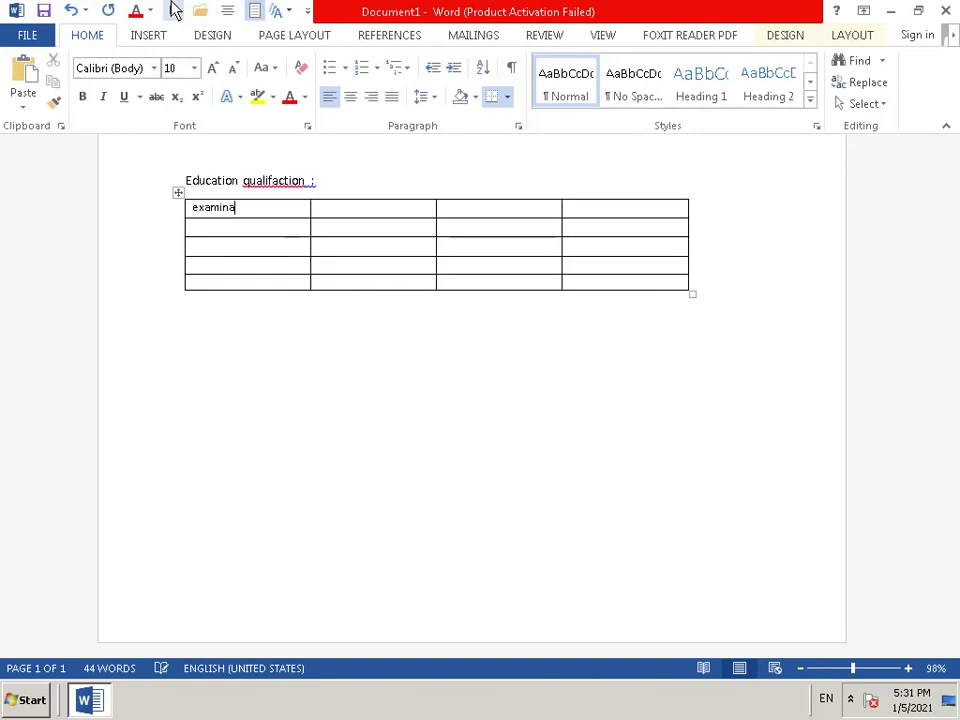
type("tion")
key("Tab")
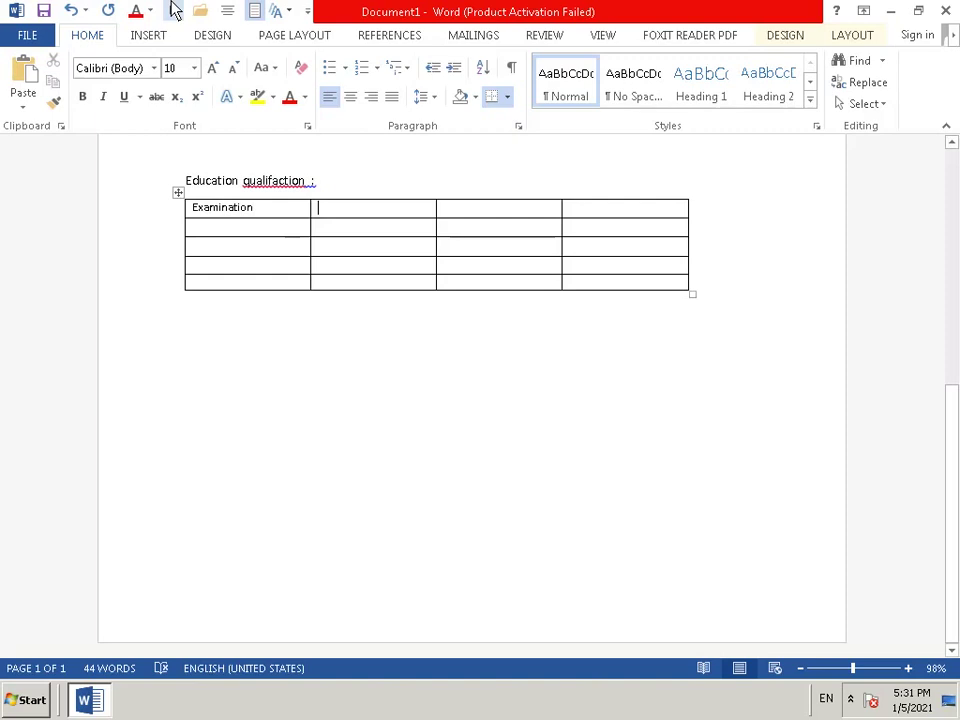
type("bo")
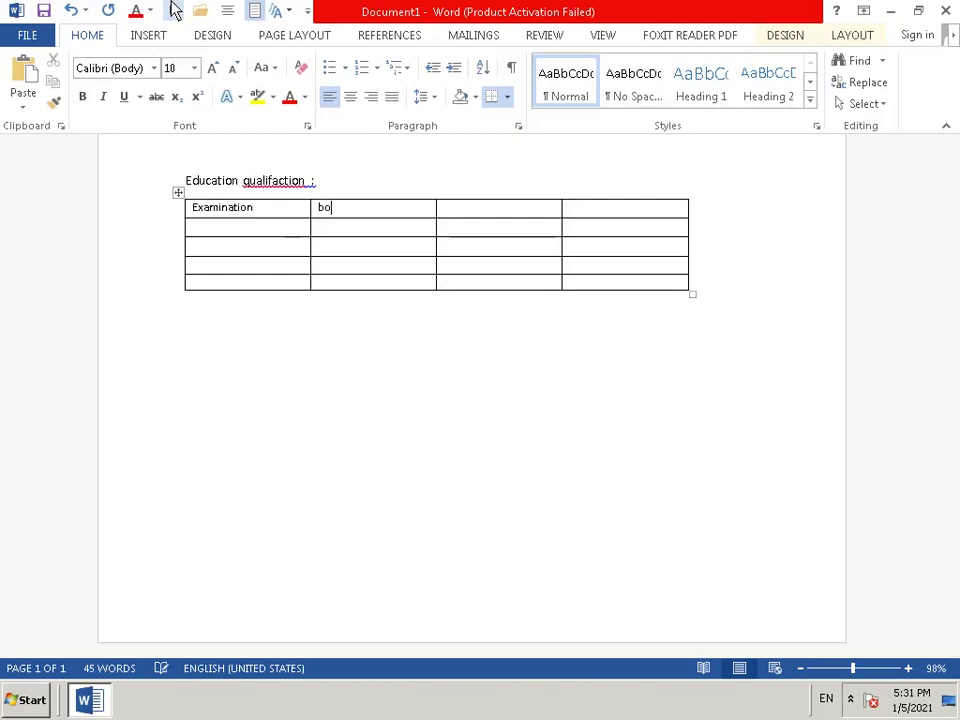
type("ard")
type("/")
type("uni")
type("ve")
type("r")
type("sity")
key("Tab")
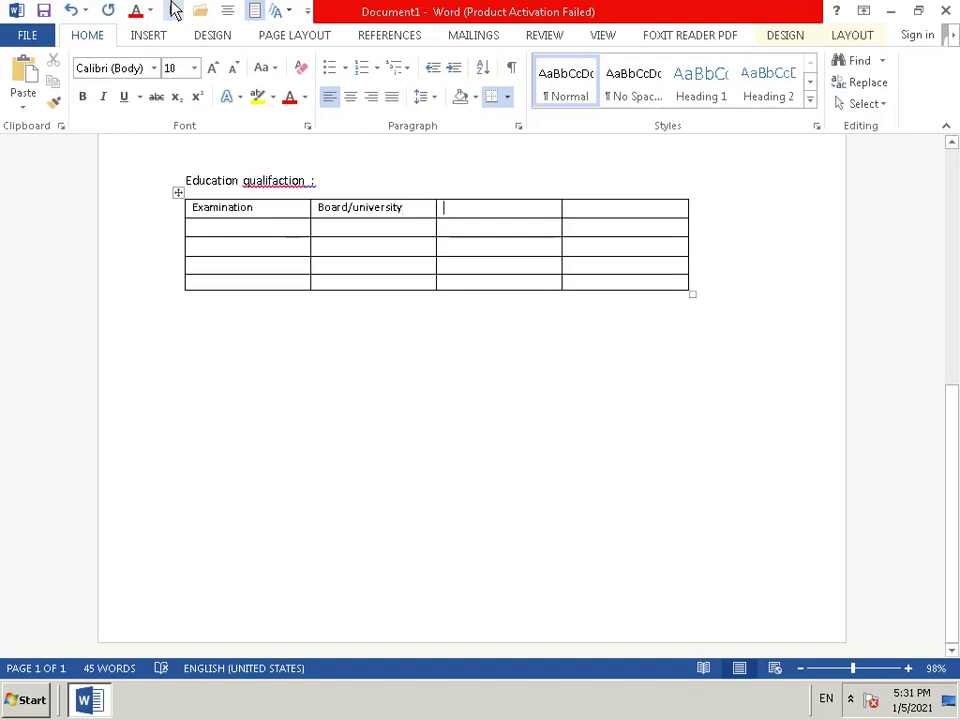
type("ye")
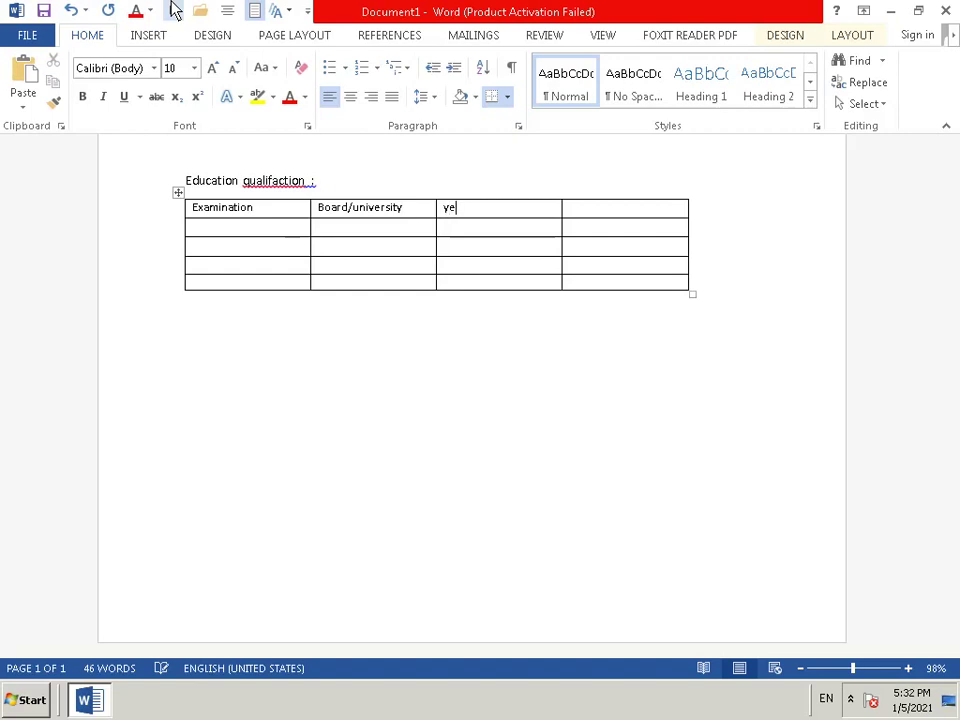
type("ar")
type(" of")
type(" passi")
type("ng")
key("Tab")
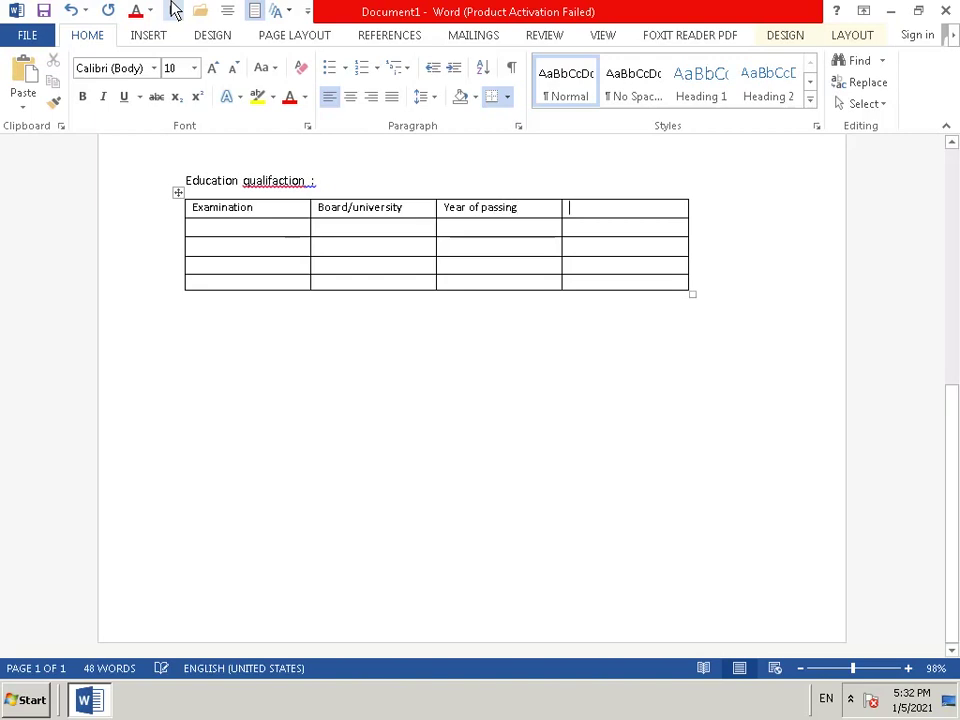
type("pe")
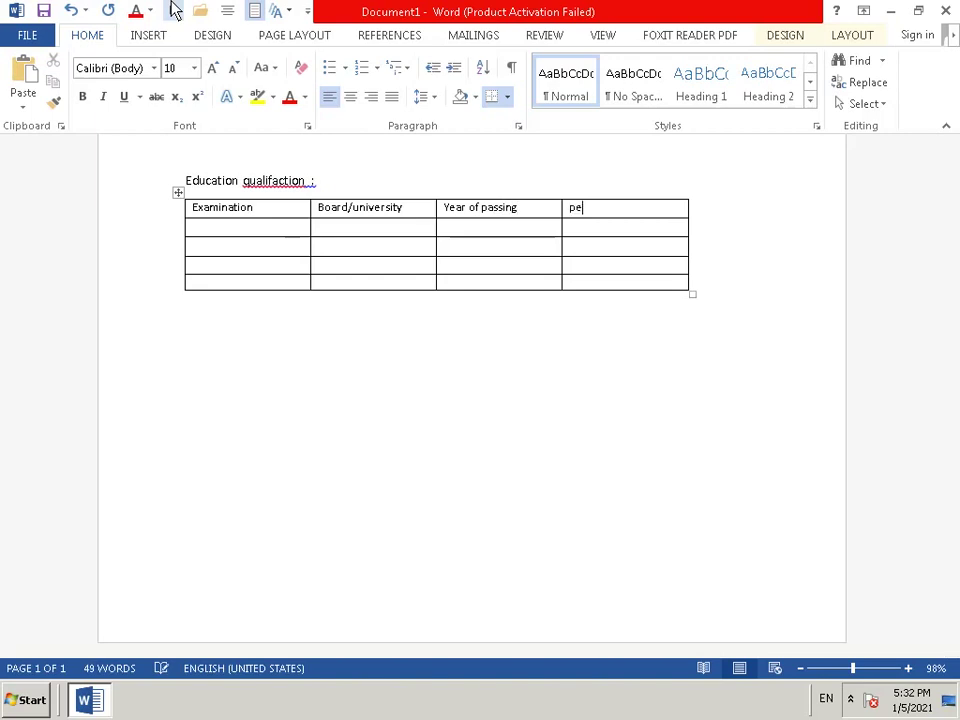
type("r")
type("centa")
type("ge")
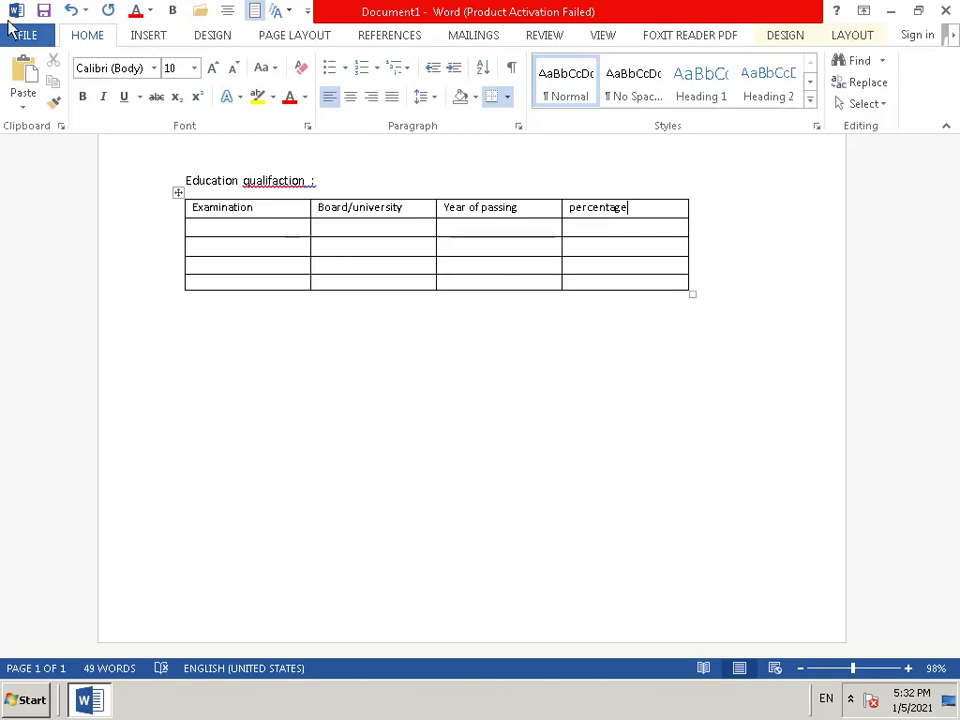
Fill the second table row with SSC, ARURANGABAD, 2005 and 78%.25%
left_click(197, 229)
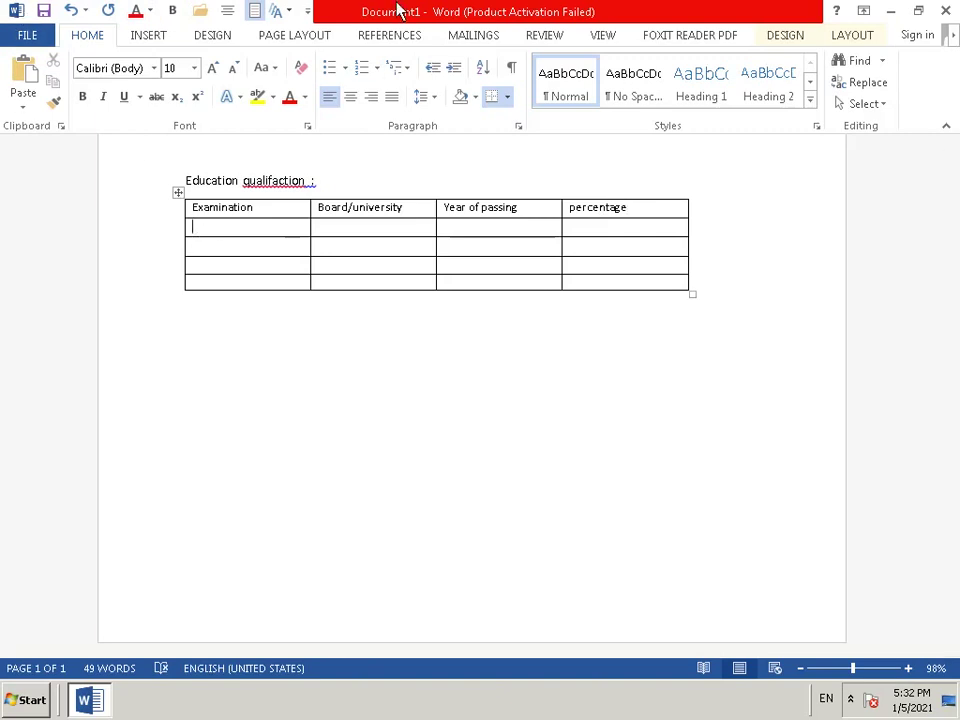
key("Tab")
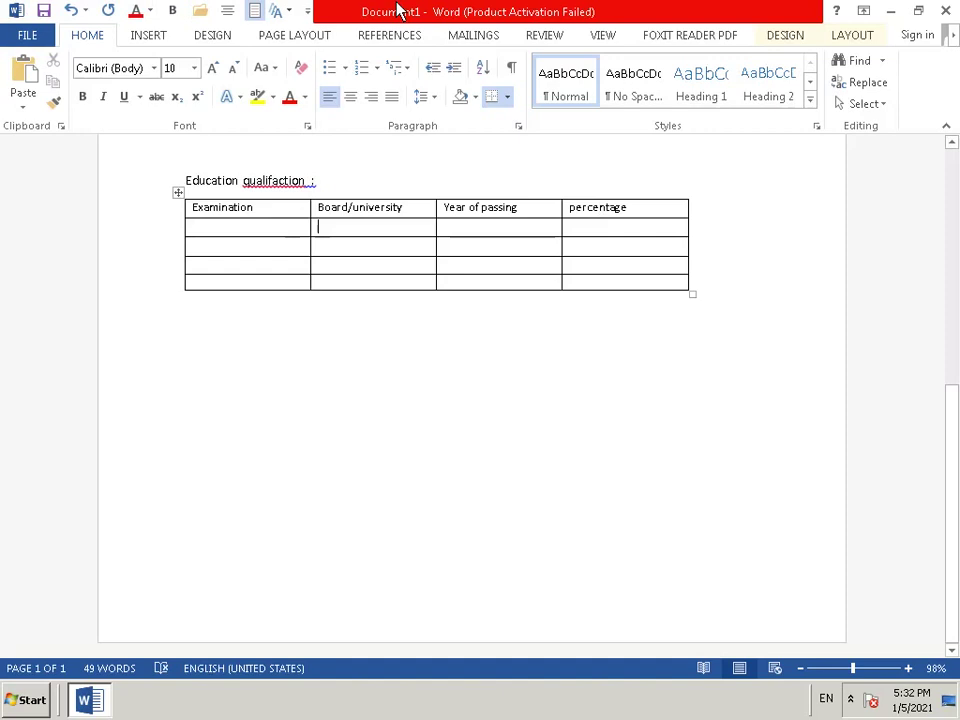
key("shift+Tab")
type("S")
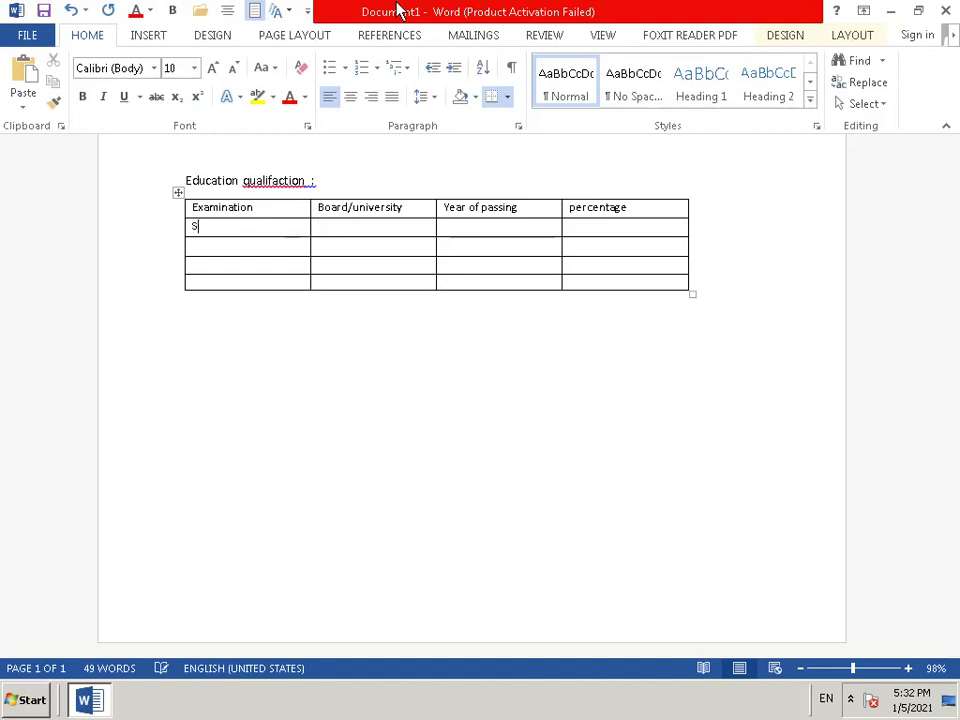
type("SC")
key("Tab")
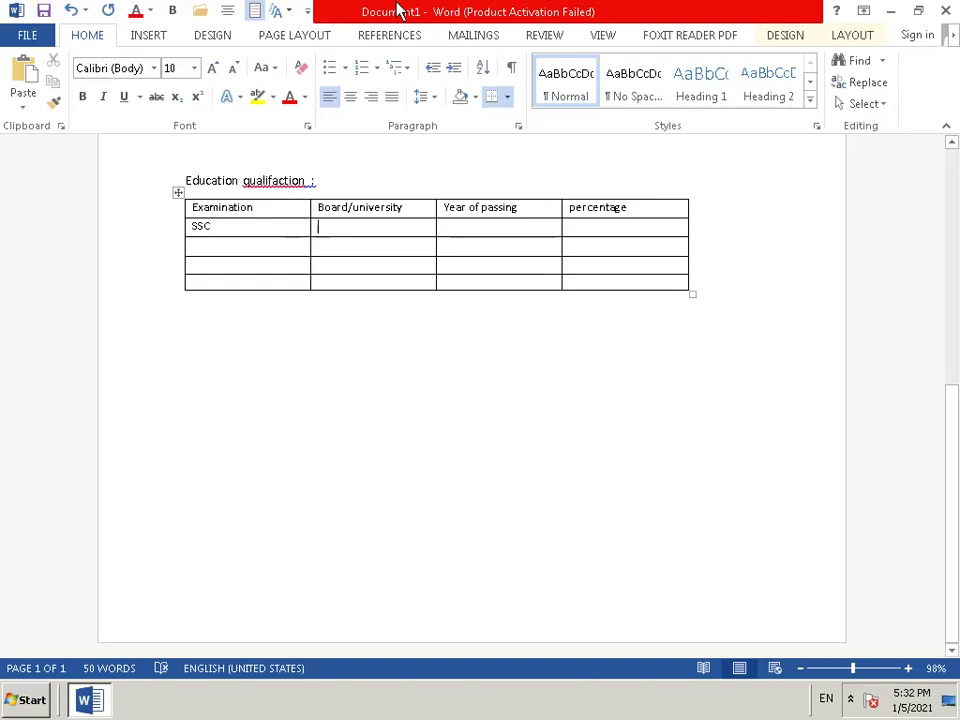
type("A")
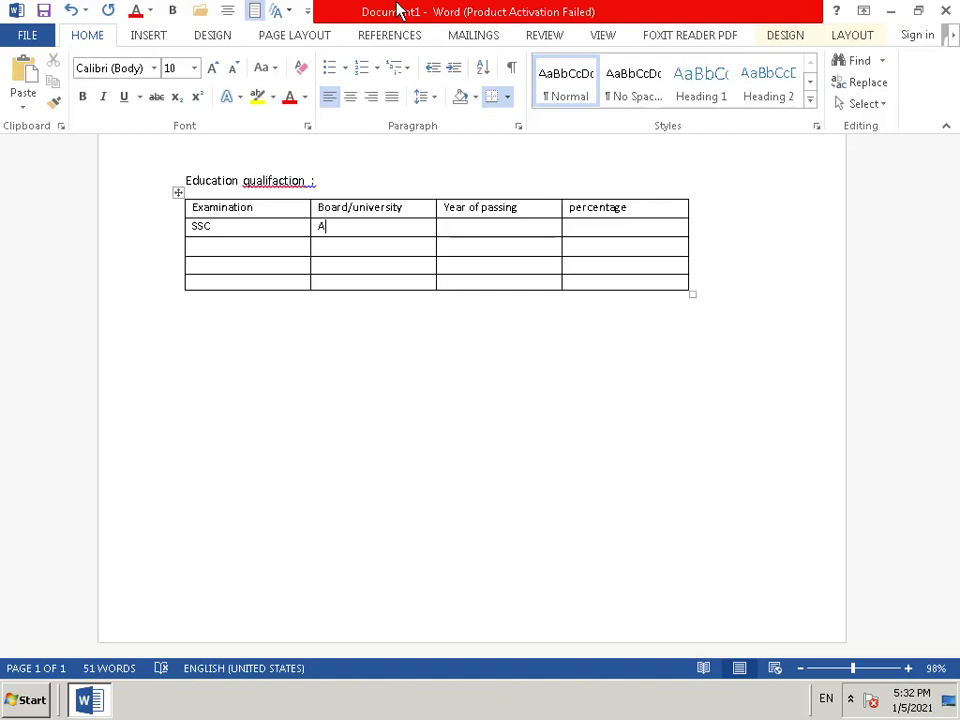
type("RU")
type("RA")
type("N")
type("G")
type("A")
type("BAD")
key("Tab")
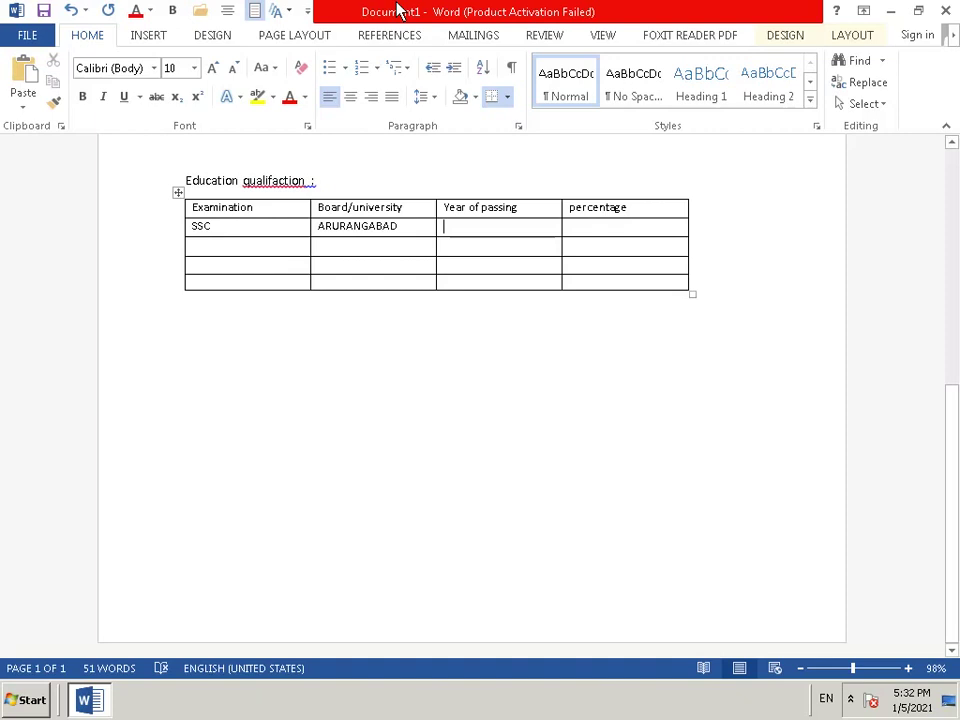
type("200")
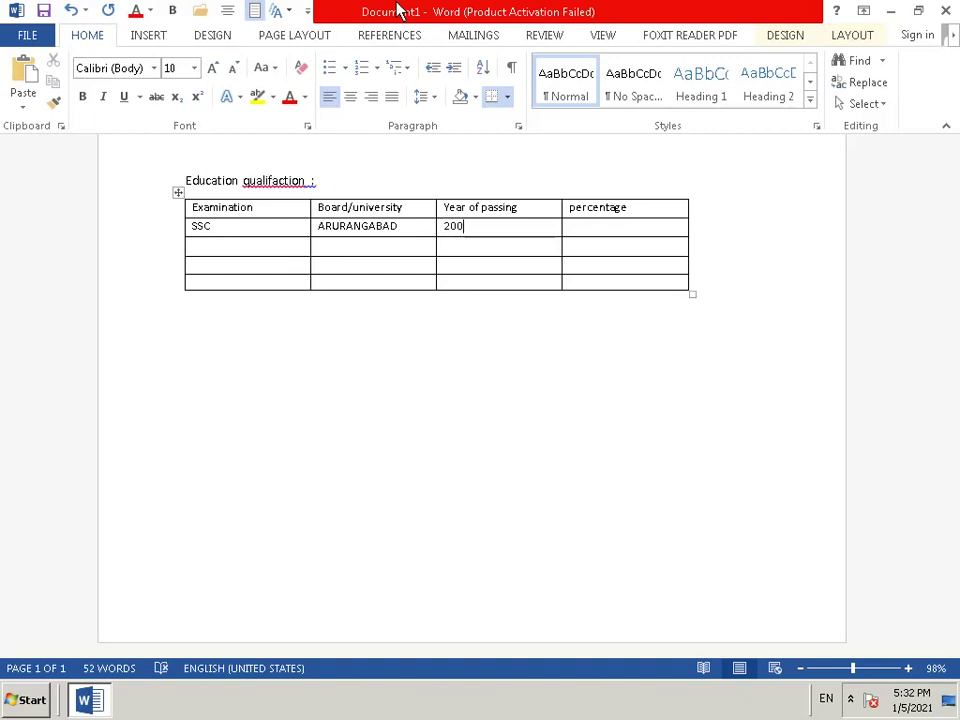
type("5")
key("Tab")
type("78")
type("%")
type(".25")
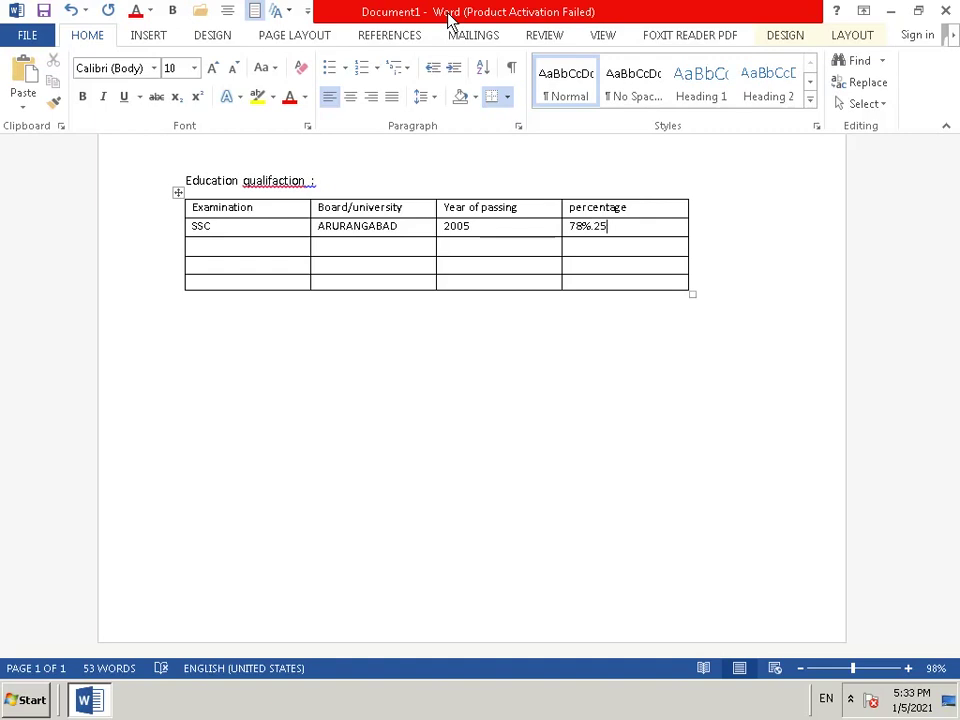
type("%")
Enter HSC, B.COM and M.COM in the Examination column, and ARURANGABAD as HSC's board
left_click(199, 254)
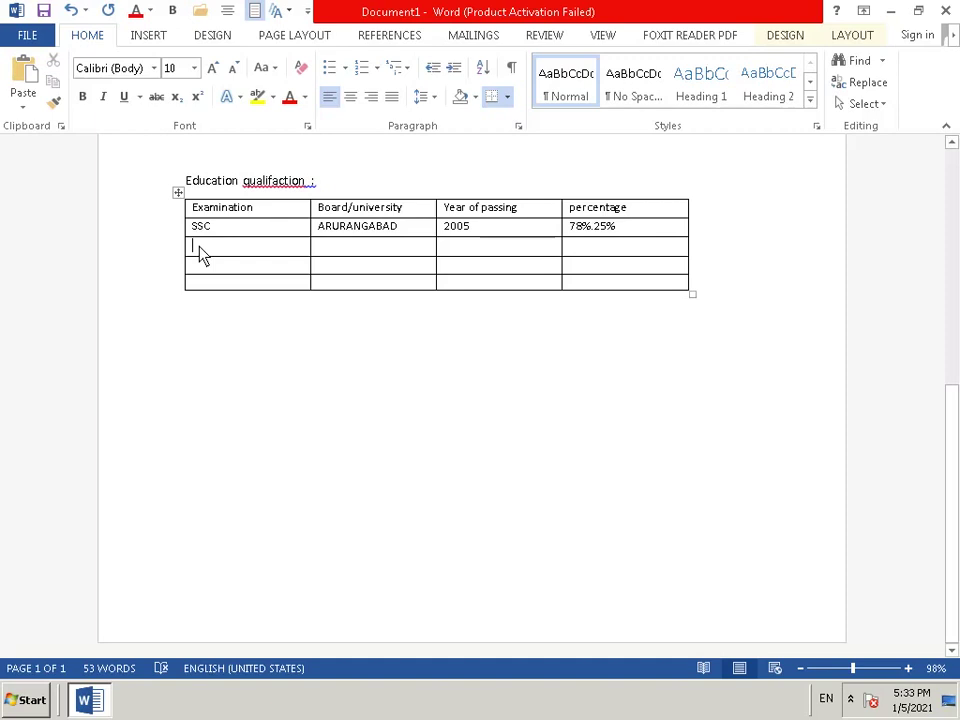
type("HS")
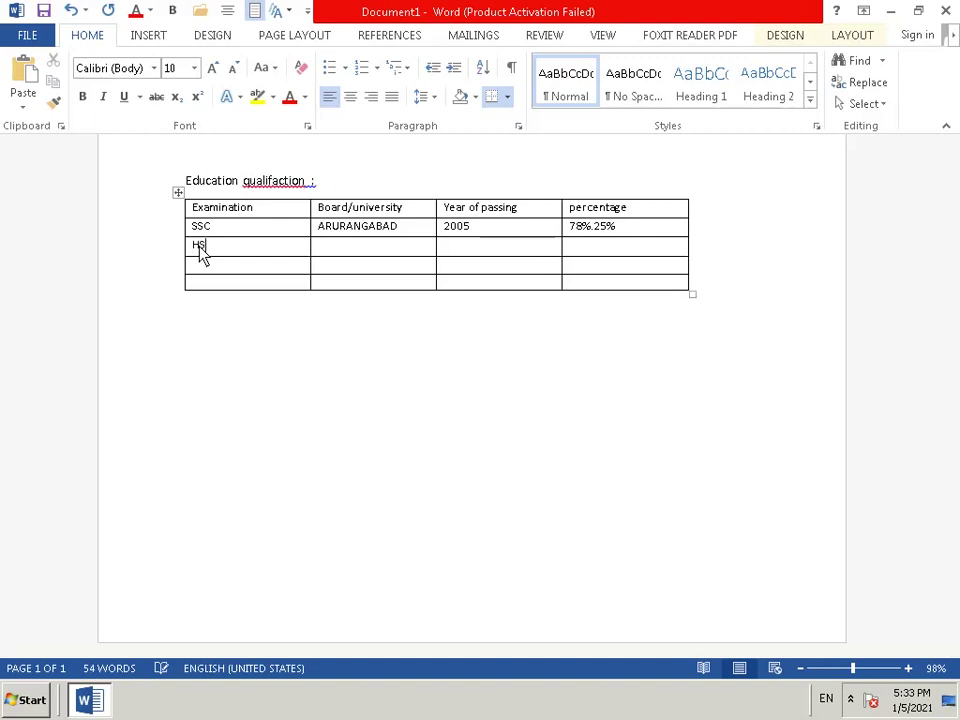
type("C")
left_click(207, 274)
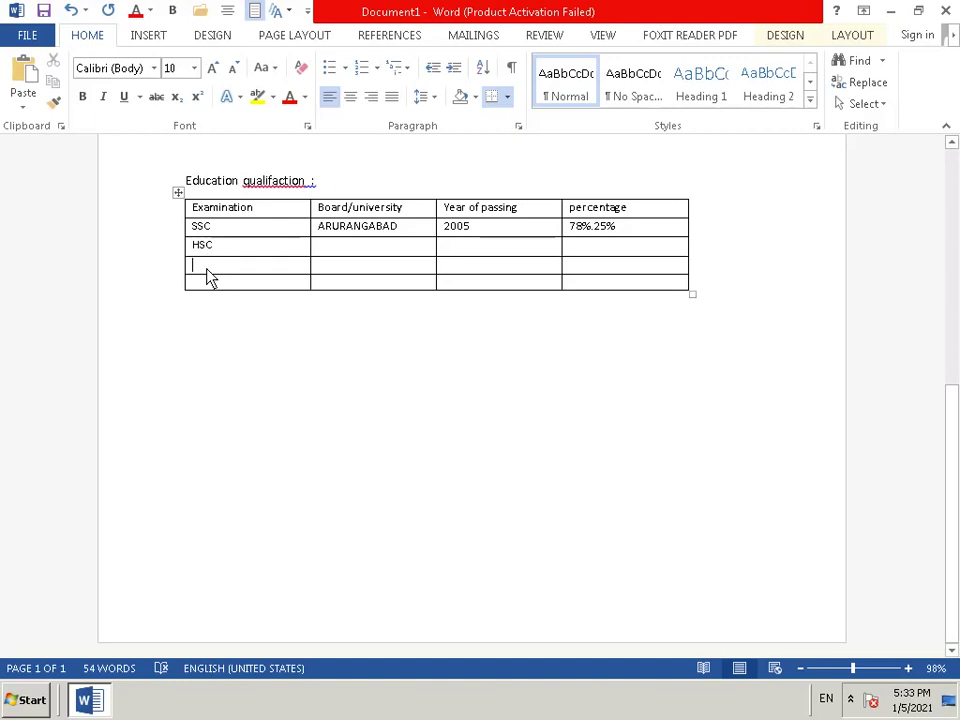
type("B")
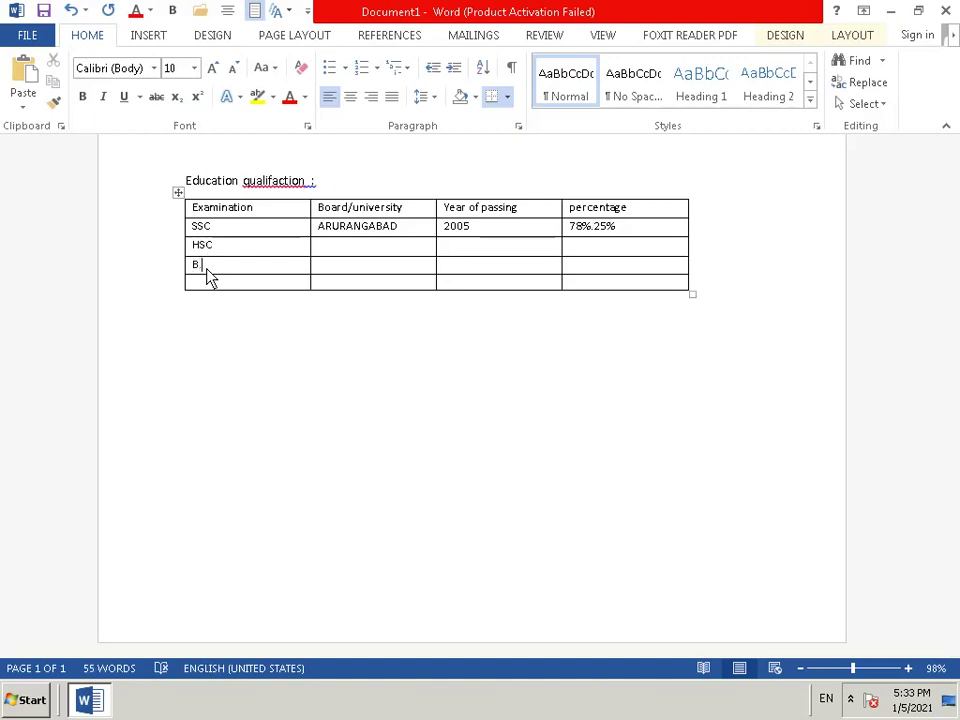
type(".COM")
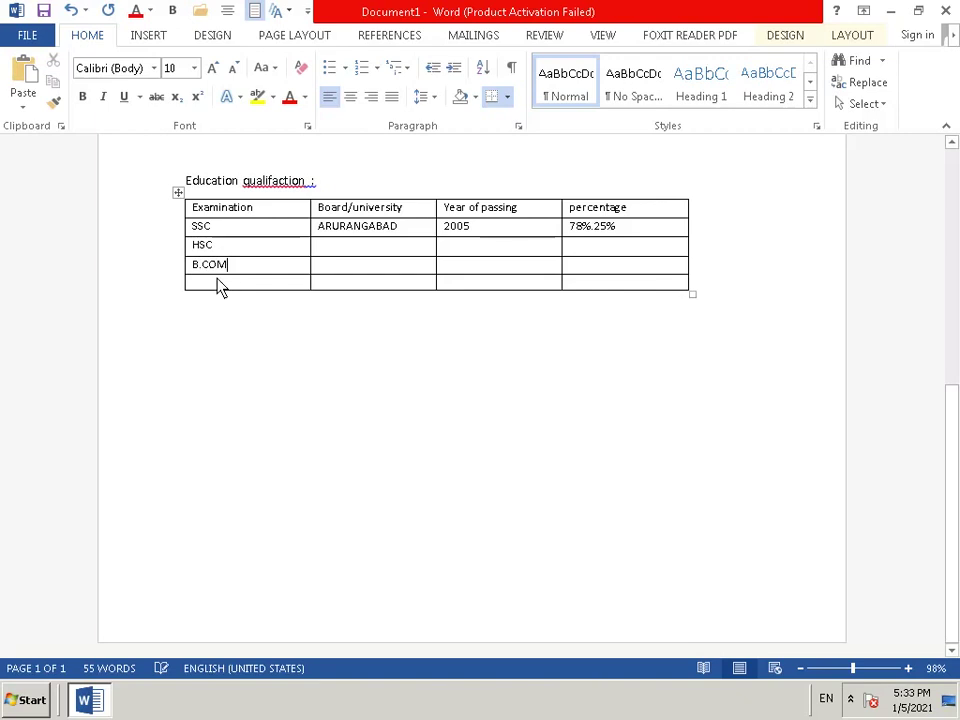
key("Down")
type("M")
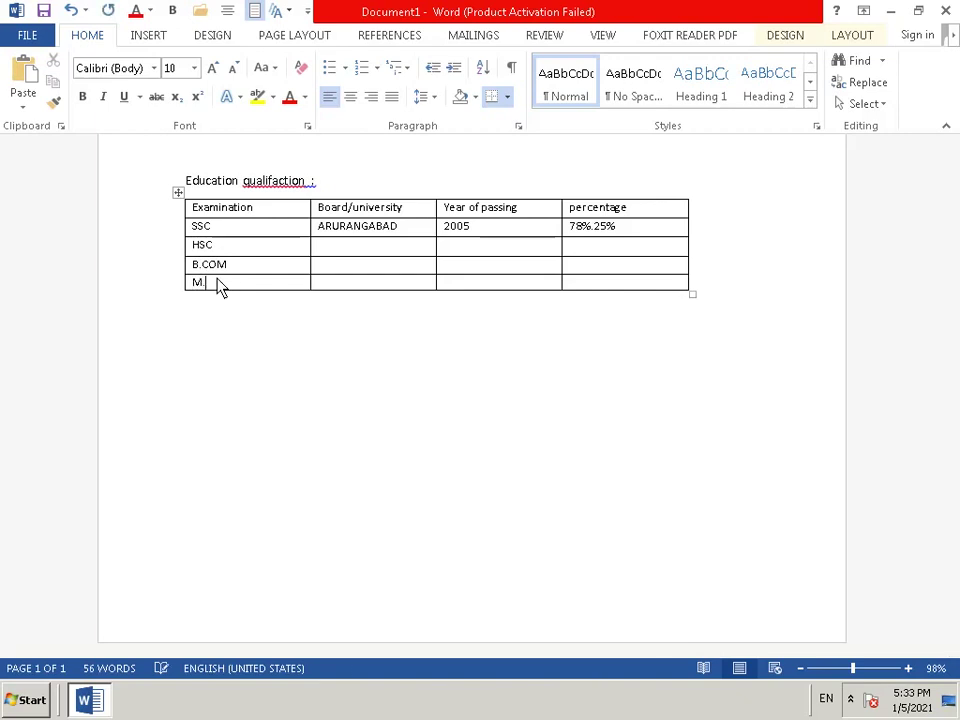
type(".c")
type("OM")
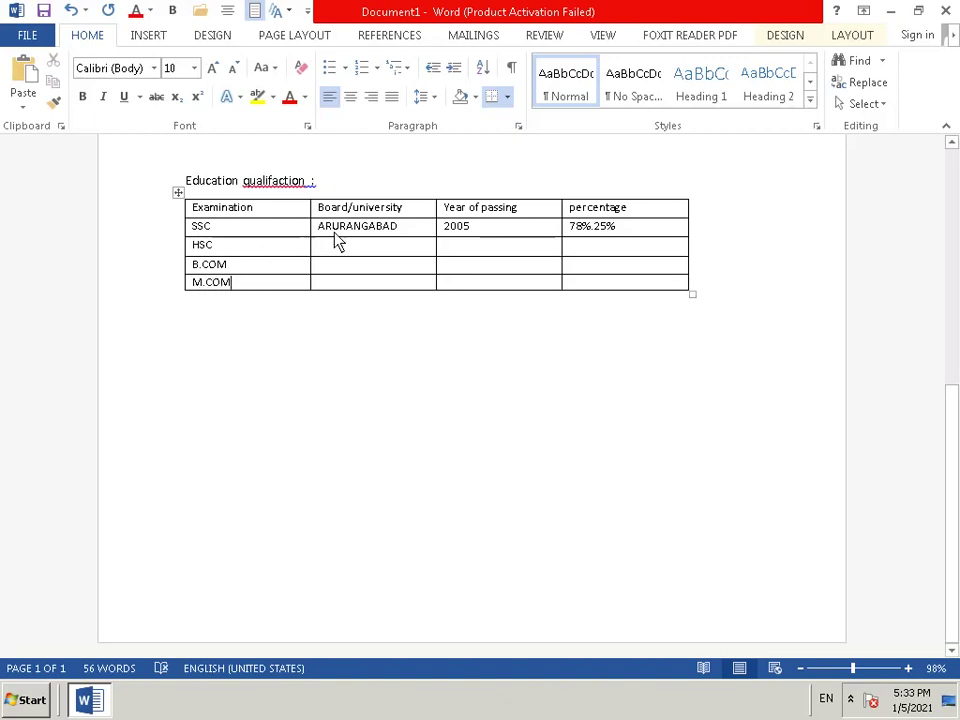
left_click(330, 247)
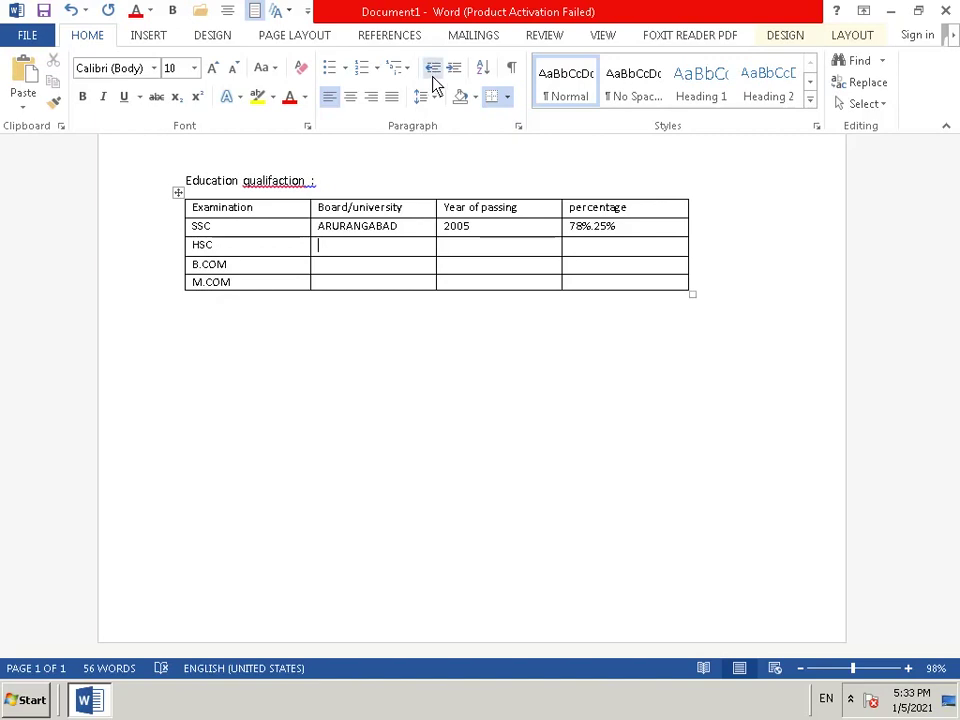
type("A")
type("RU")
type("RA")
type("N")
type("G")
type("ABA")
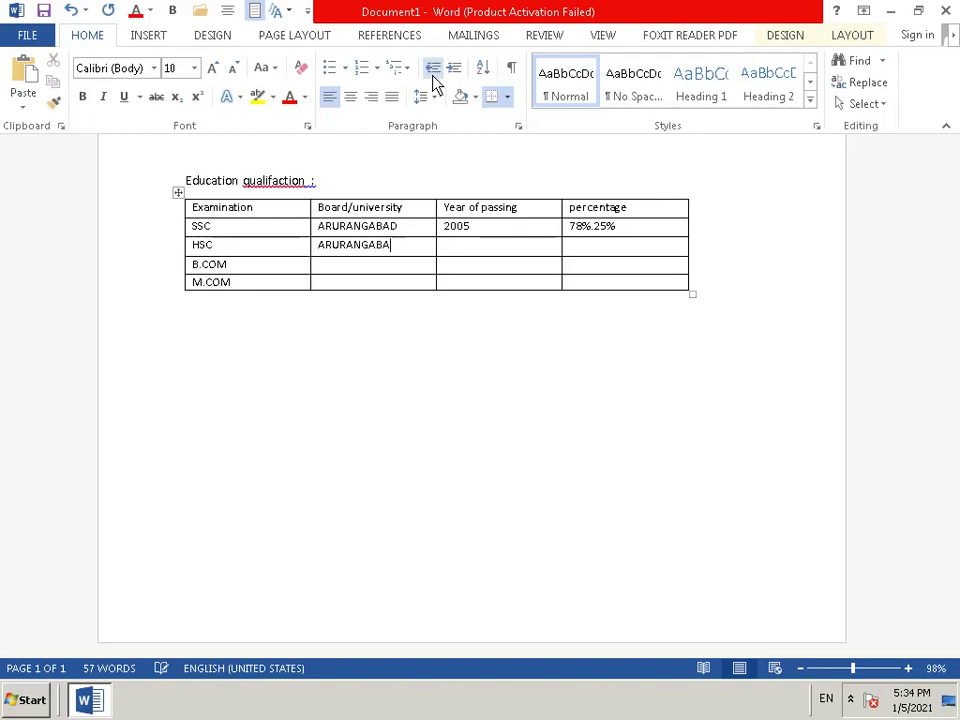
type("D")
Enter BAMU,A'BAD as B.COM's university and BAMU,'BAD as M.COM's
left_click(358, 270)
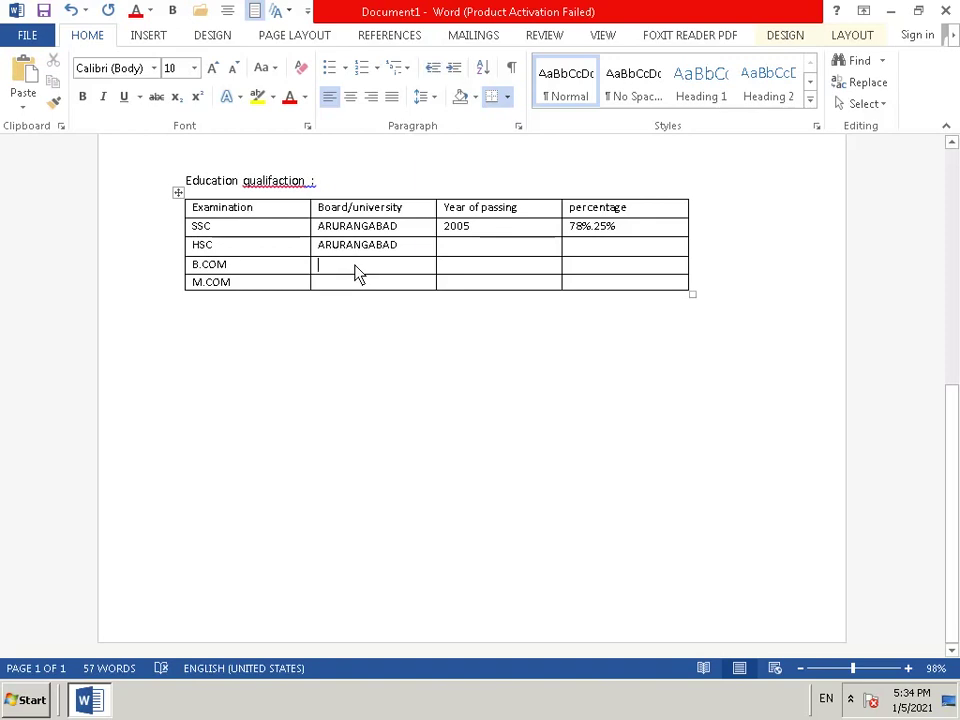
type("BA")
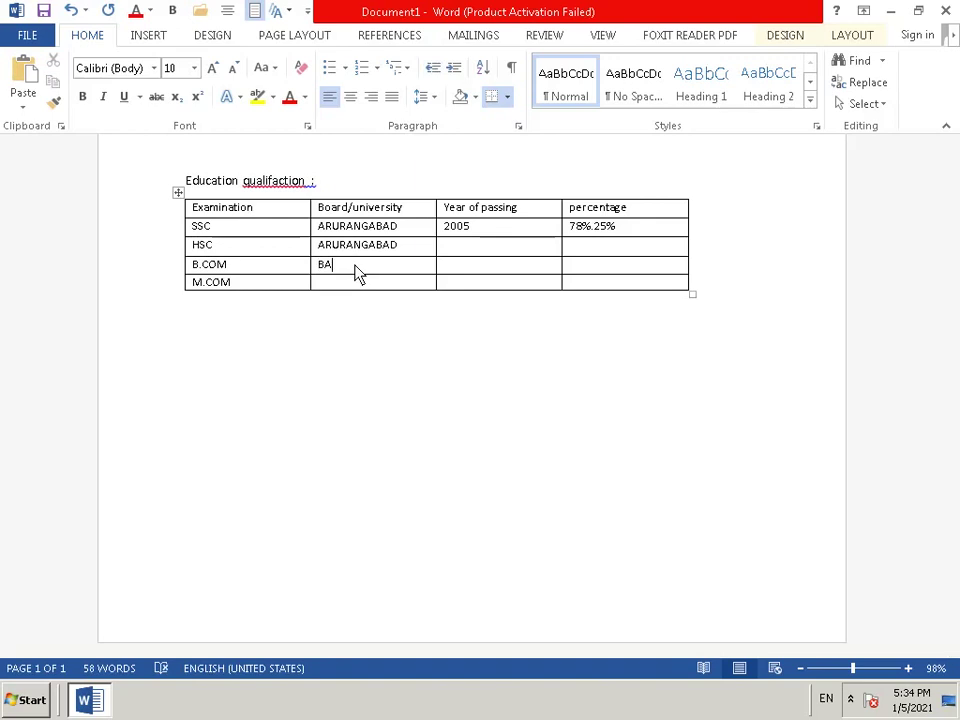
type("MU")
type("A’")
type("BA")
type("D")
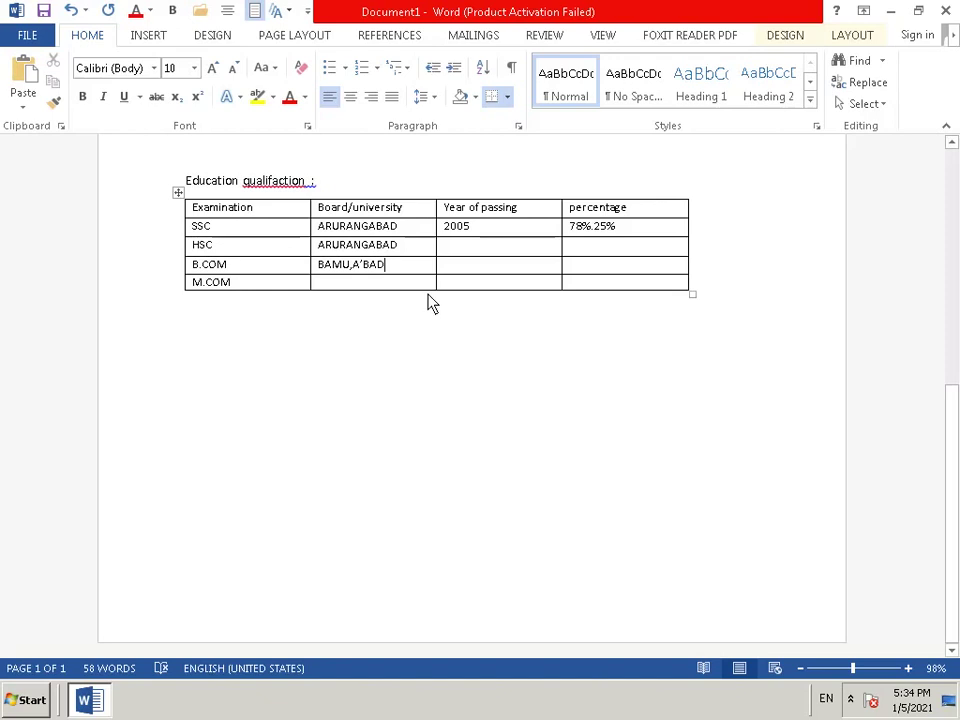
left_click(392, 286)
type("BA")
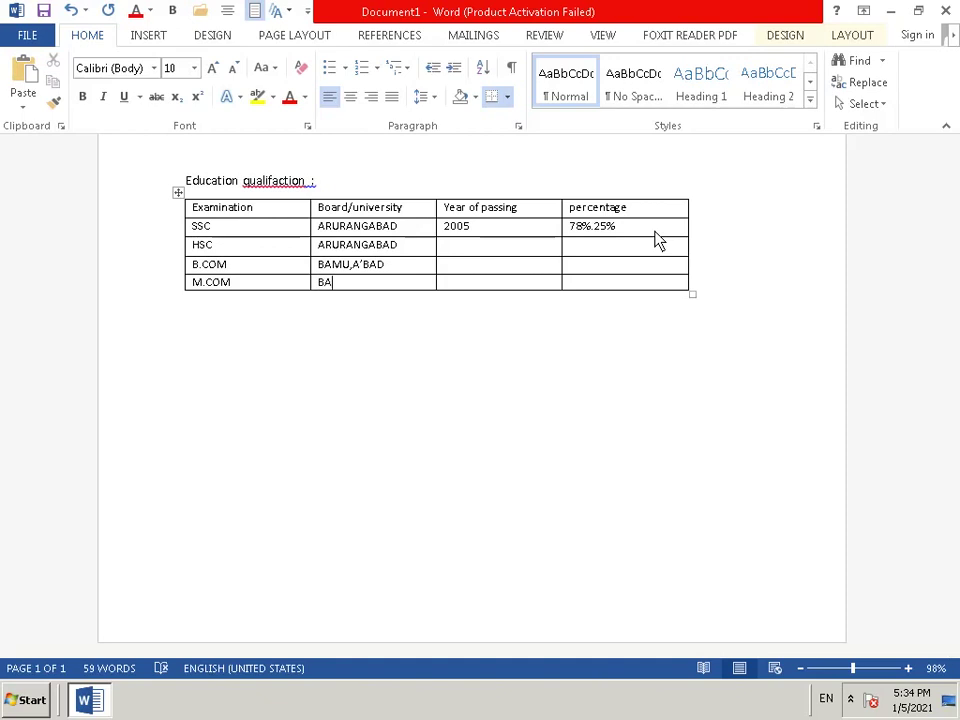
type("MU")
type(",")
type("'")
type("BAD")
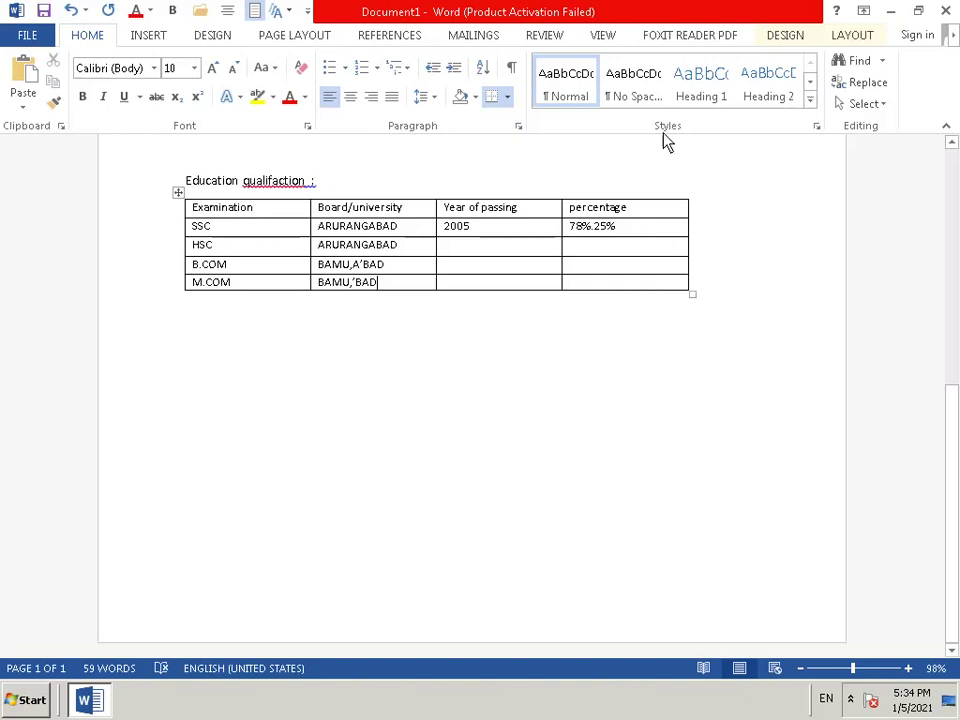
Enter passing years 2007, 2010 and 2012 for HSC, B.COM and M.COM, plus HSC's 82.10%
left_click(466, 251)
type("20")
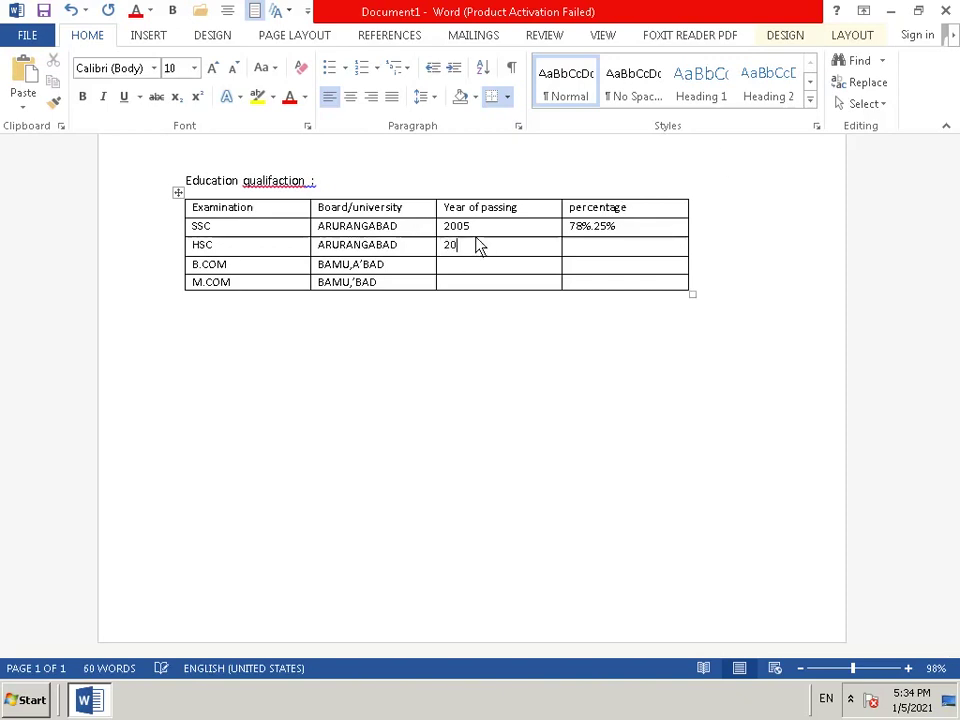
type("07")
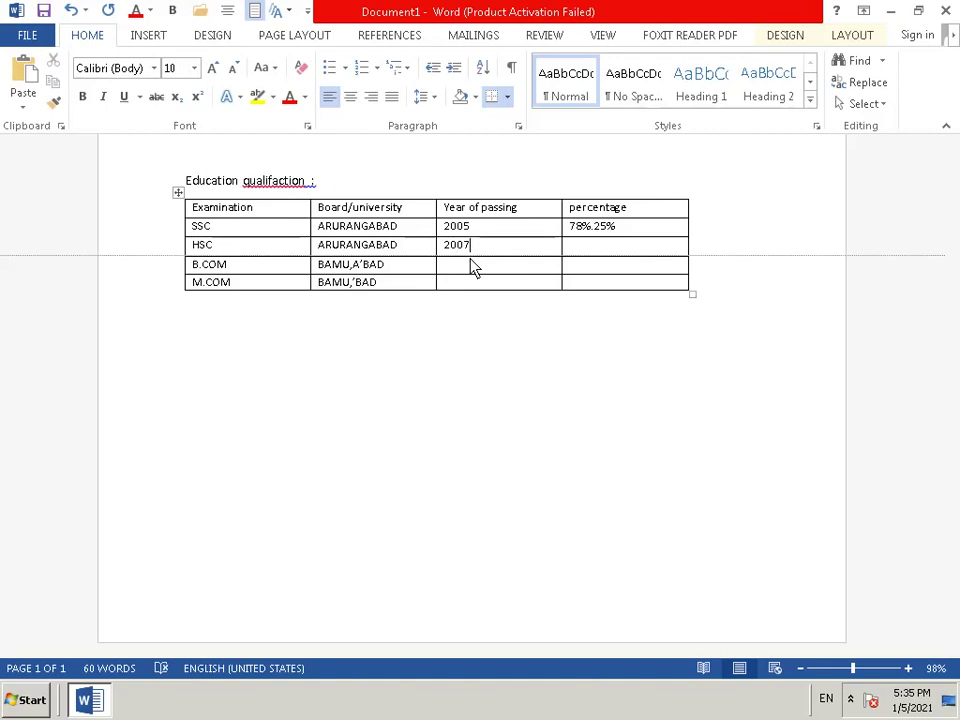
left_click(472, 270)
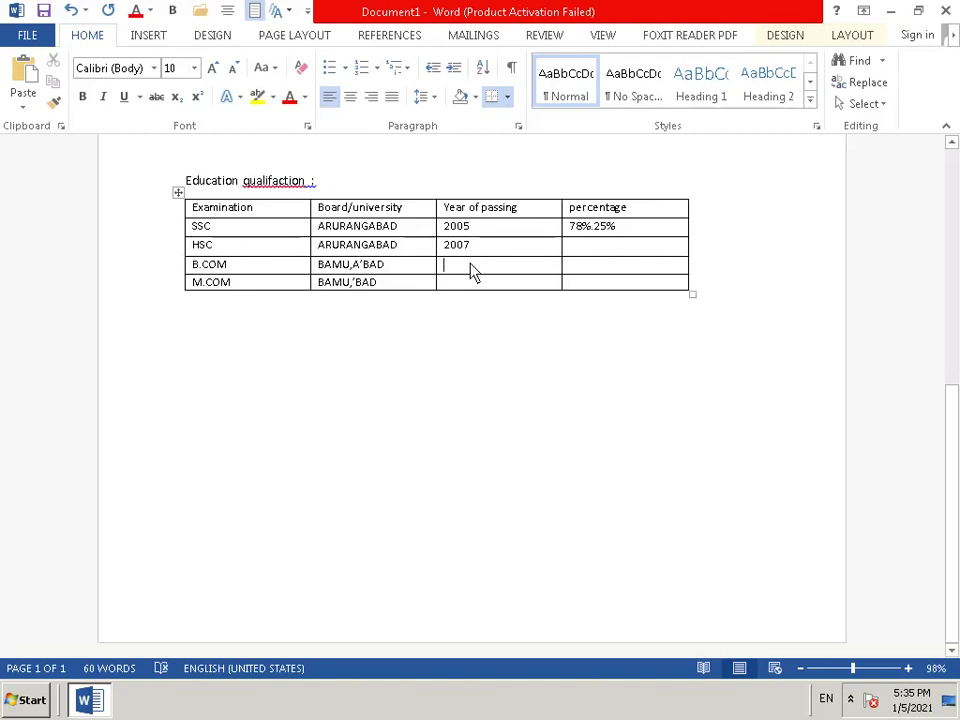
type("20")
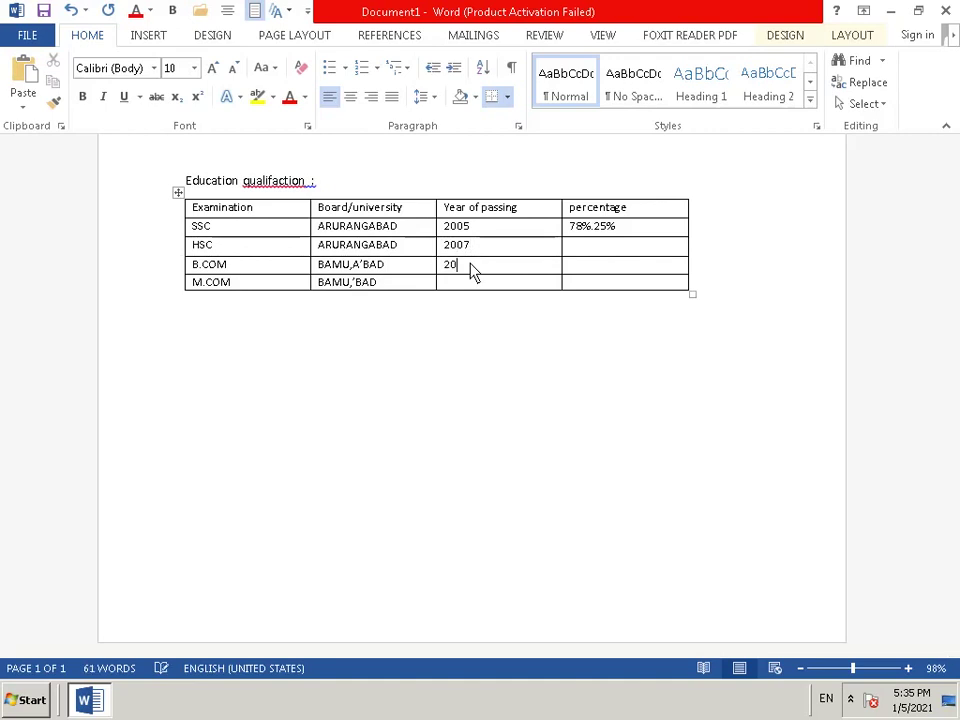
type("10")
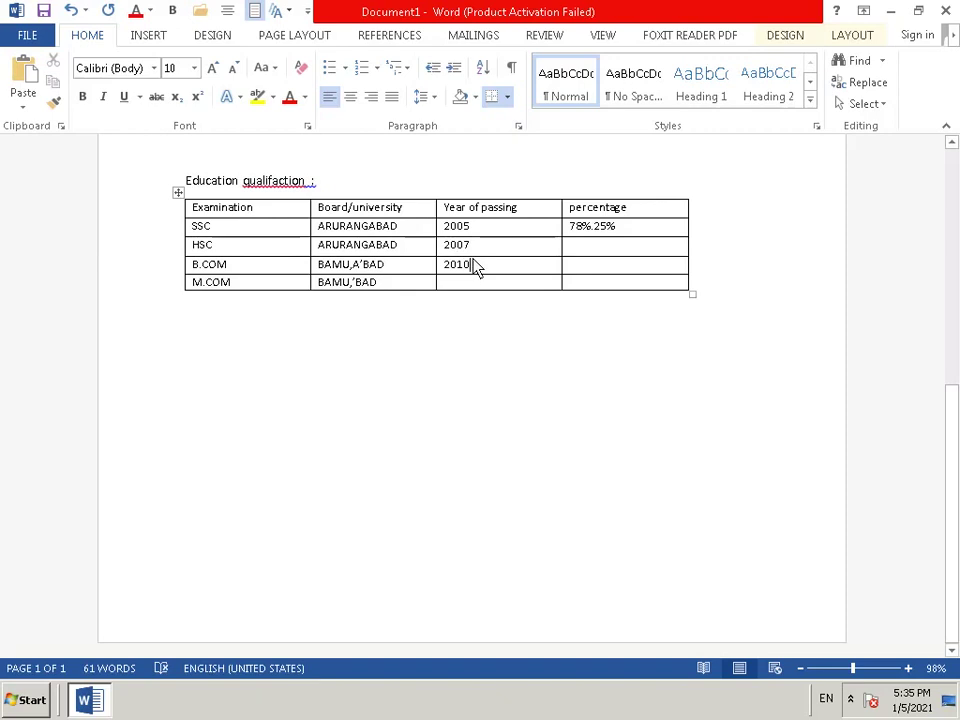
left_click(474, 285)
type("20")
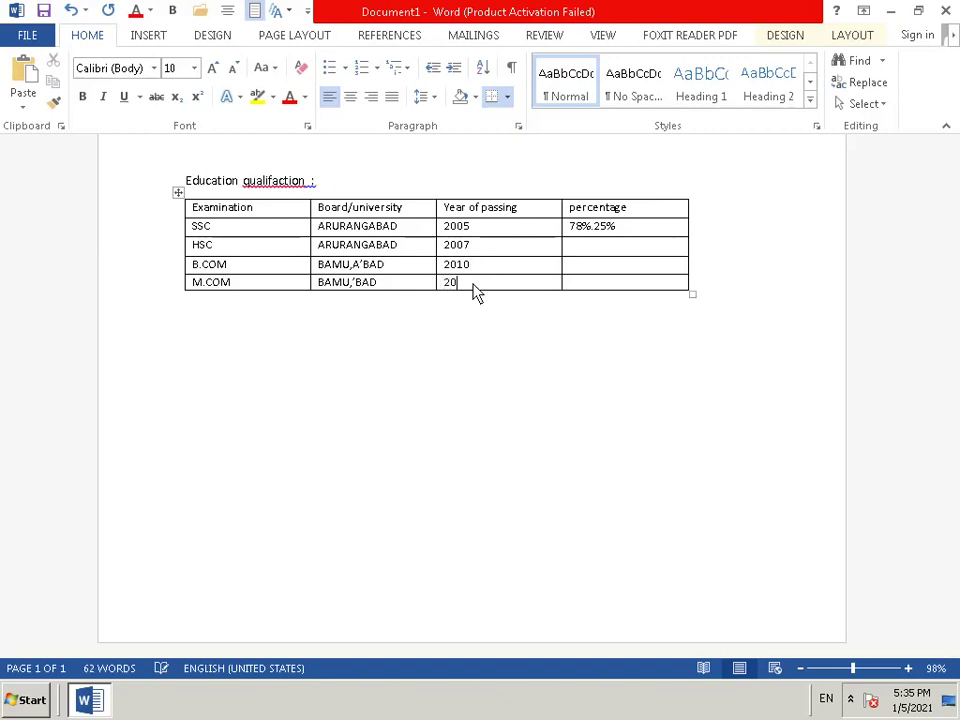
type("12")
left_click(576, 252)
type("82")
type(".")
type("1")
type("0")
type("%")
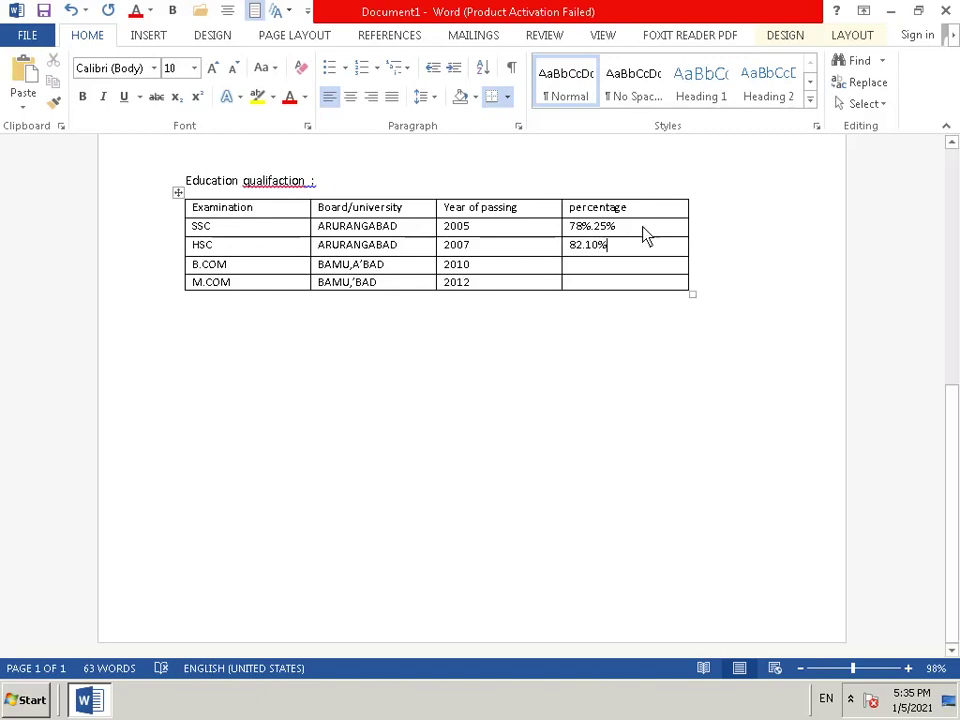
Enter 65.44% as B.COM's percentage and 68.10% as M.COM's
left_click(588, 273)
type("65.")
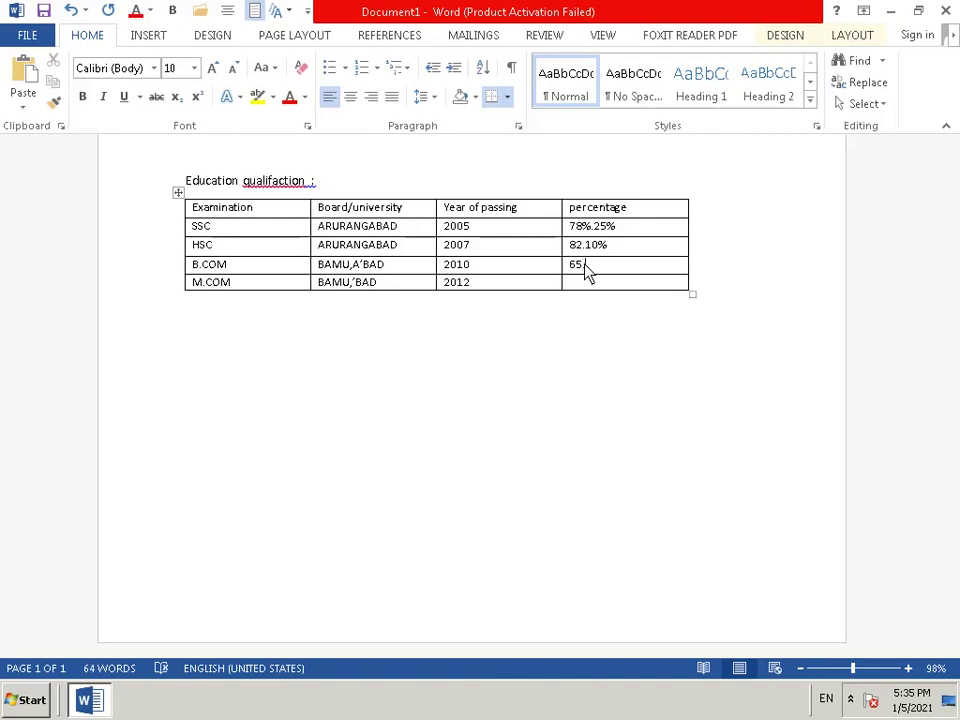
type("44")
type("%")
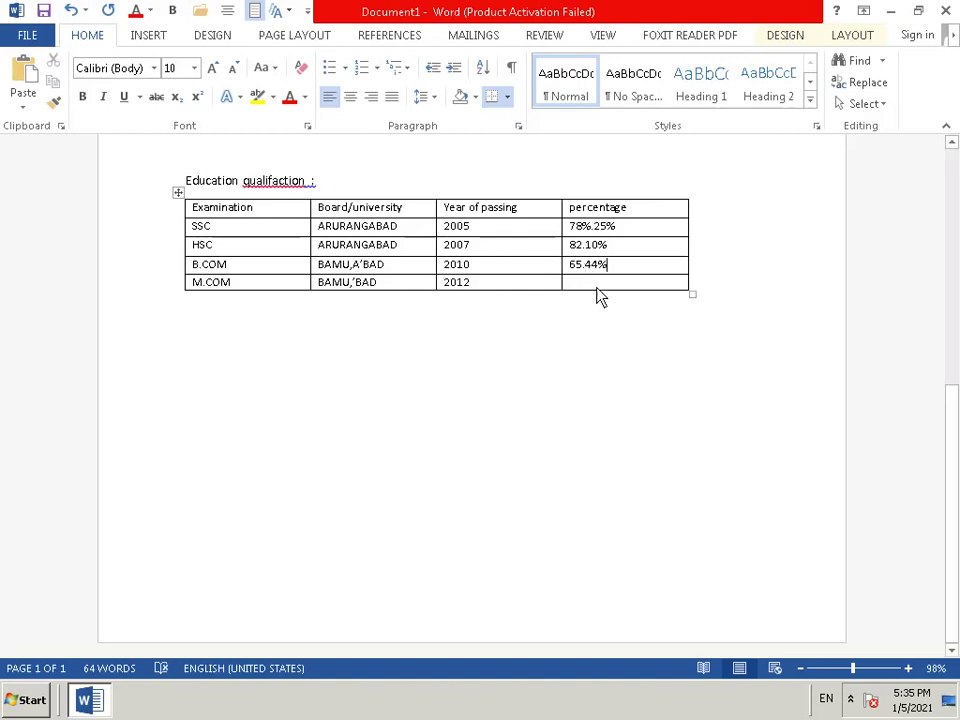
left_click(597, 289)
type("68")
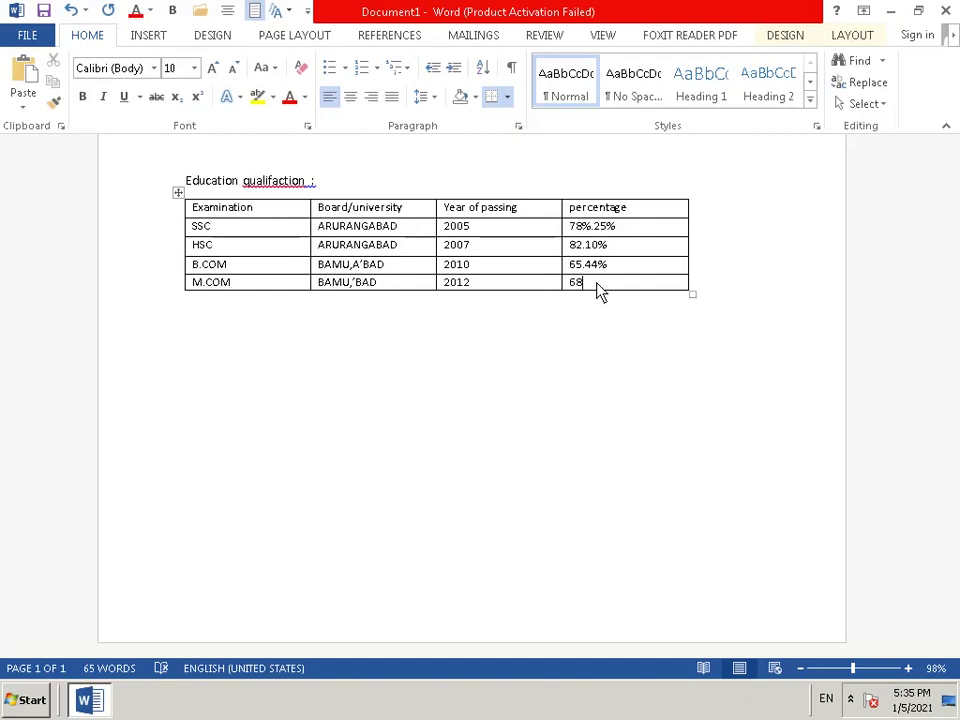
type(".")
type("10")
type("%")
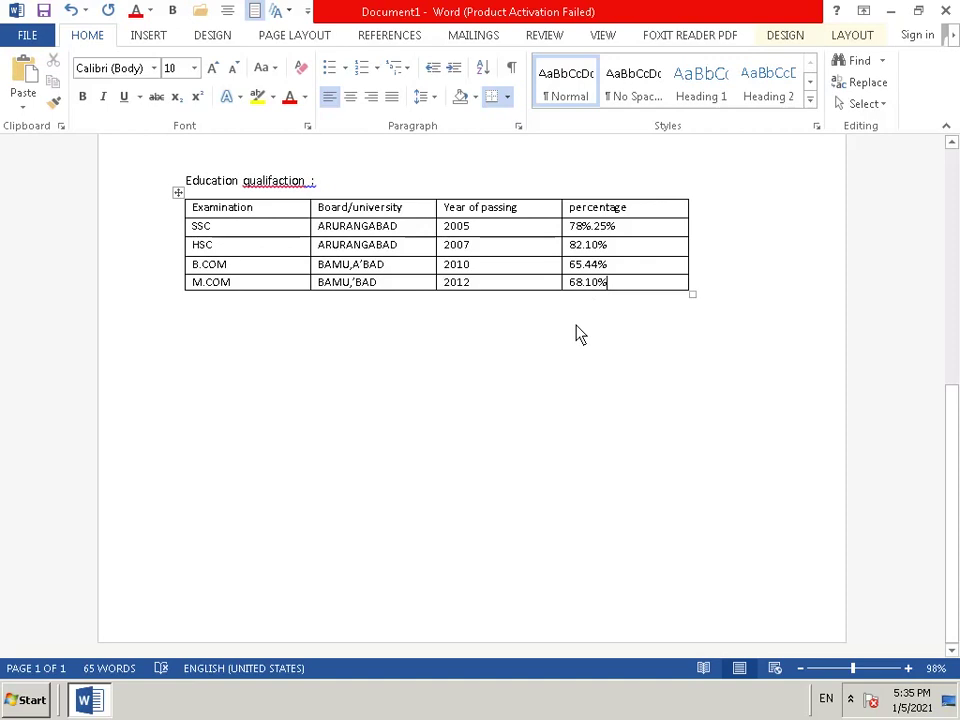
Below the table, type the heading 'TECHNICAL QUALIFICATION:' in font size 11
left_click(193, 350)
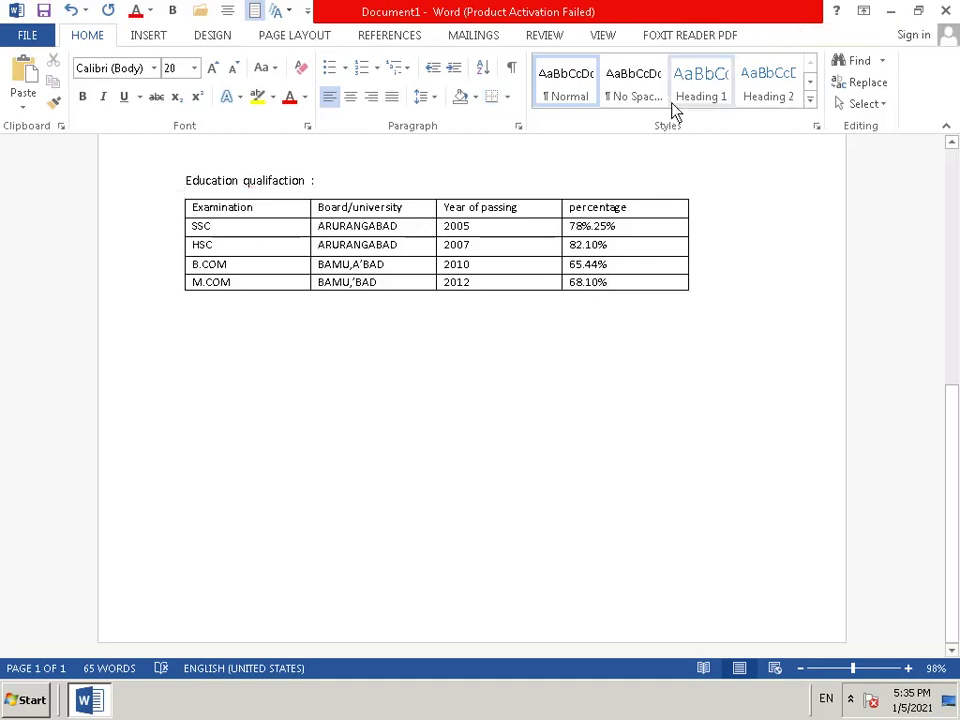
type("TE")
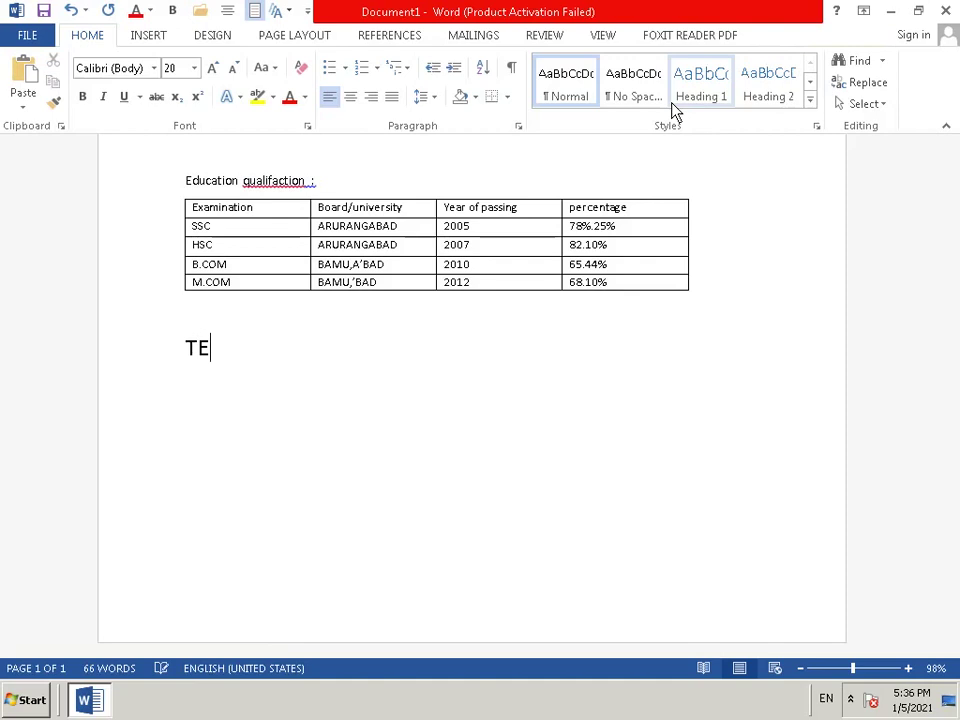
key("BackSpace")
key("BackSpace")
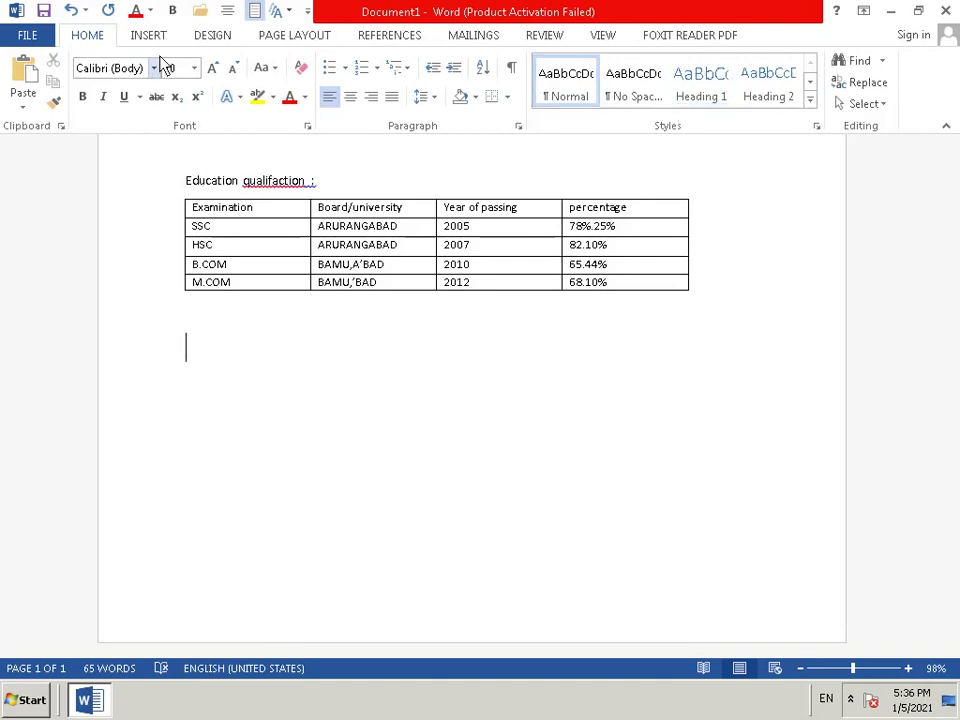
left_click(194, 68)
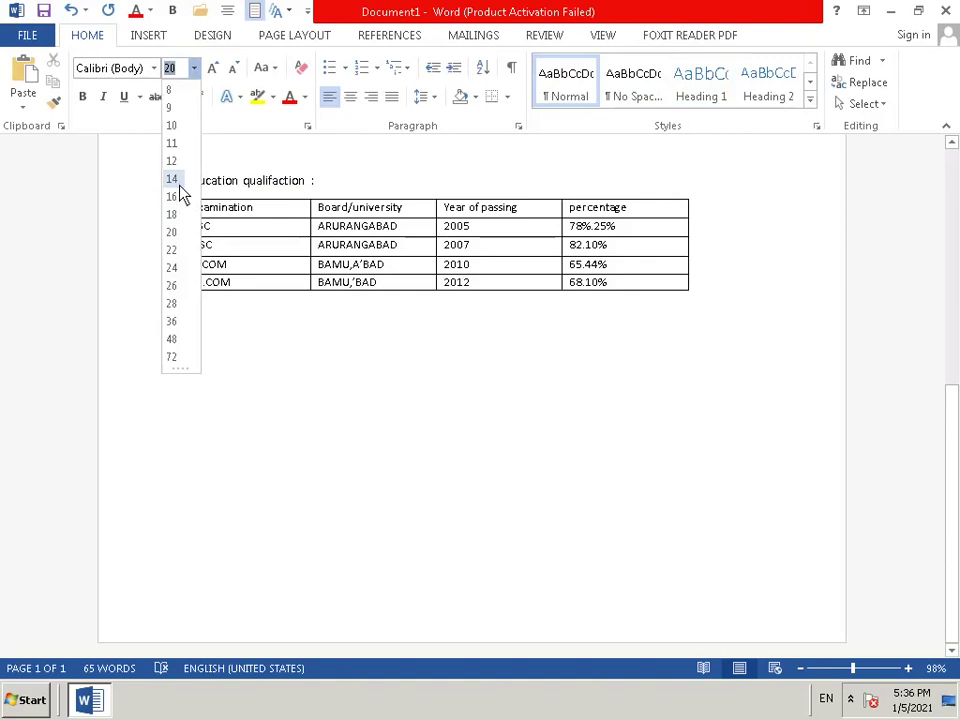
left_click(178, 145)
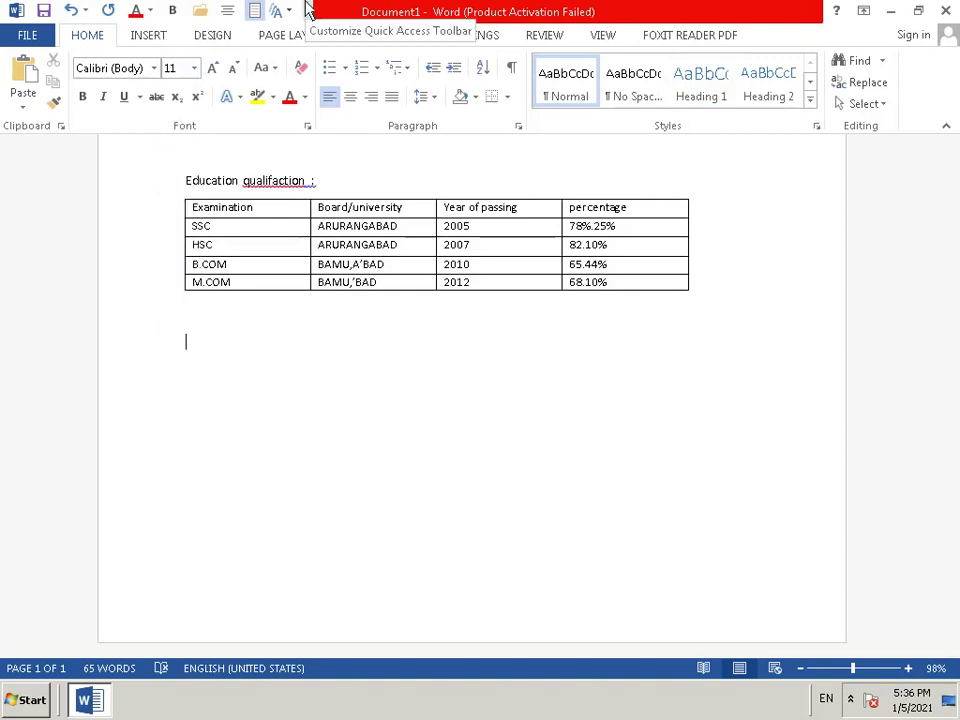
type("TE")
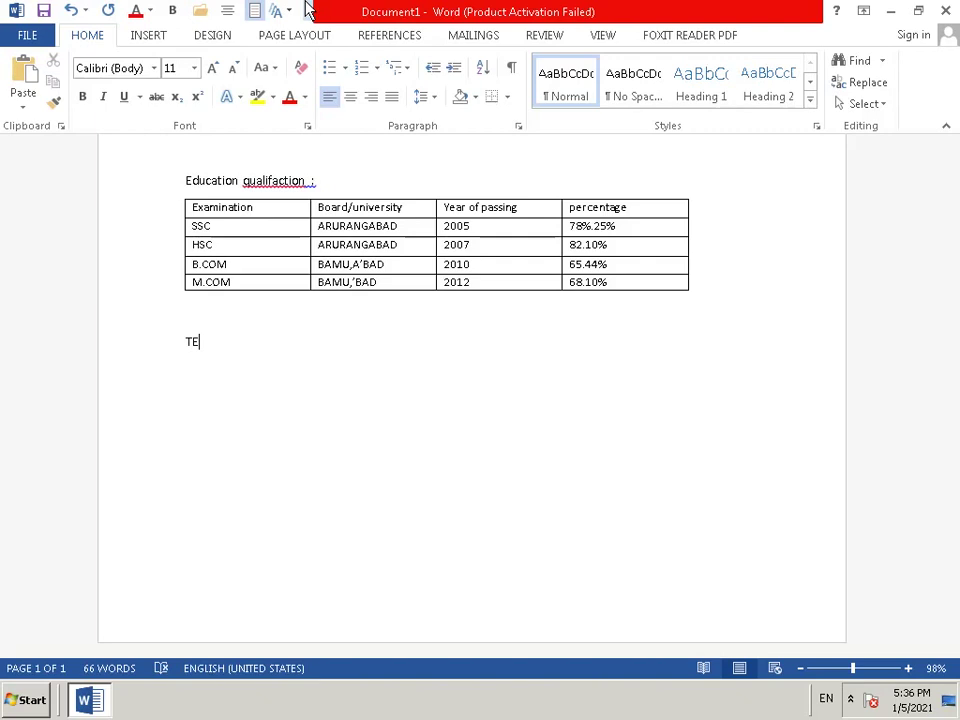
type("CH")
type("NI")
type("CA")
type("L")
type(" QUA")
type("L")
type("IFI")
type("C")
type("ATION")
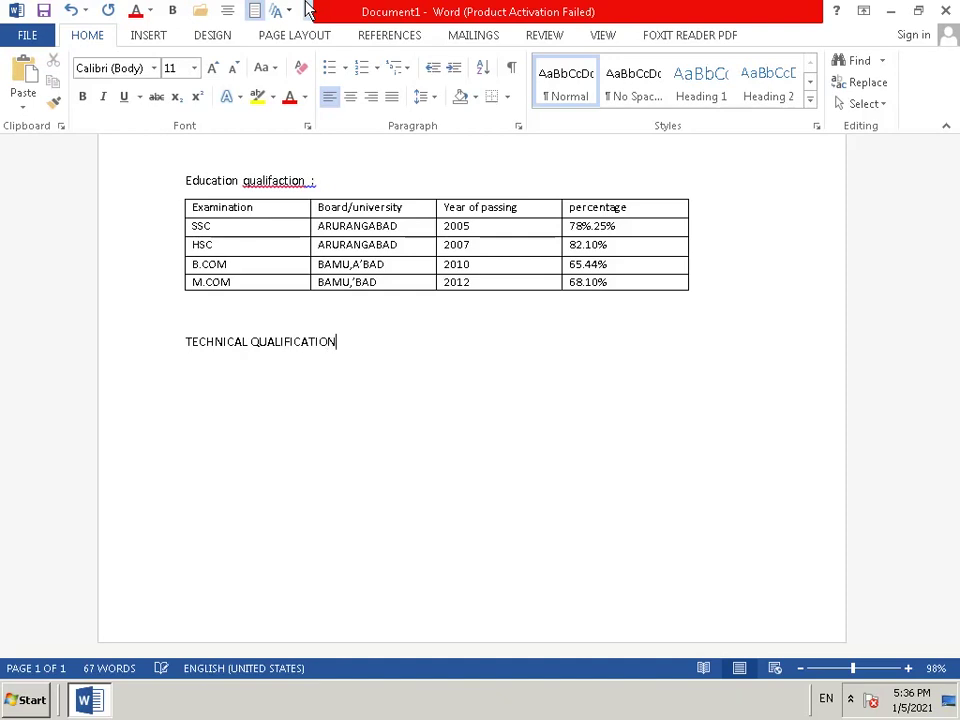
type(":")
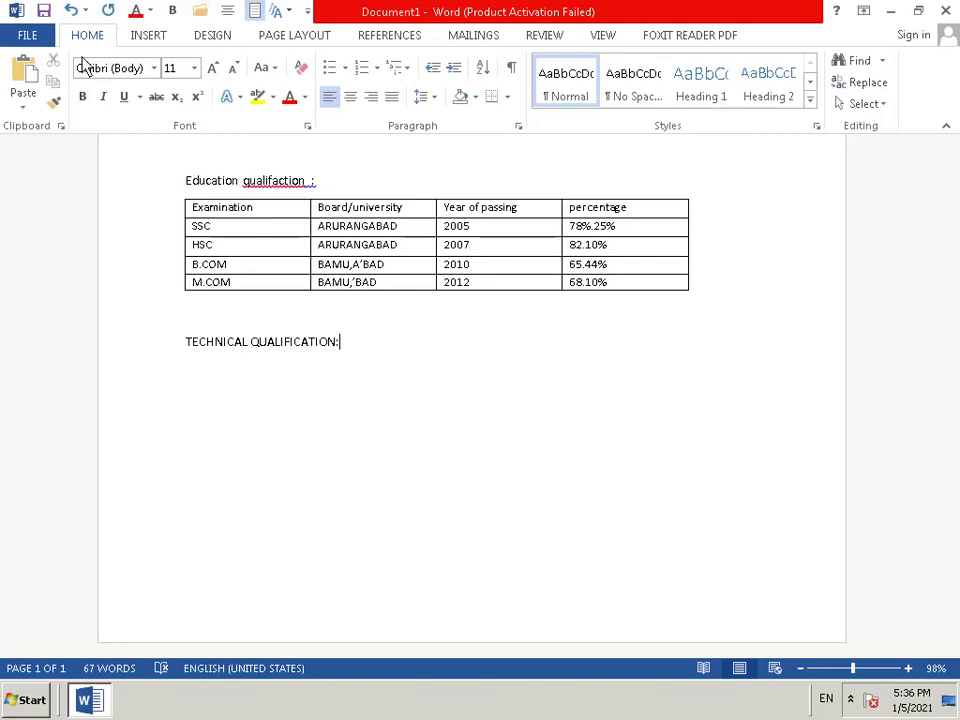
Insert a 4-column, 4-row table under the TECHNICAL QUALIFICATION heading
left_click(146, 36)
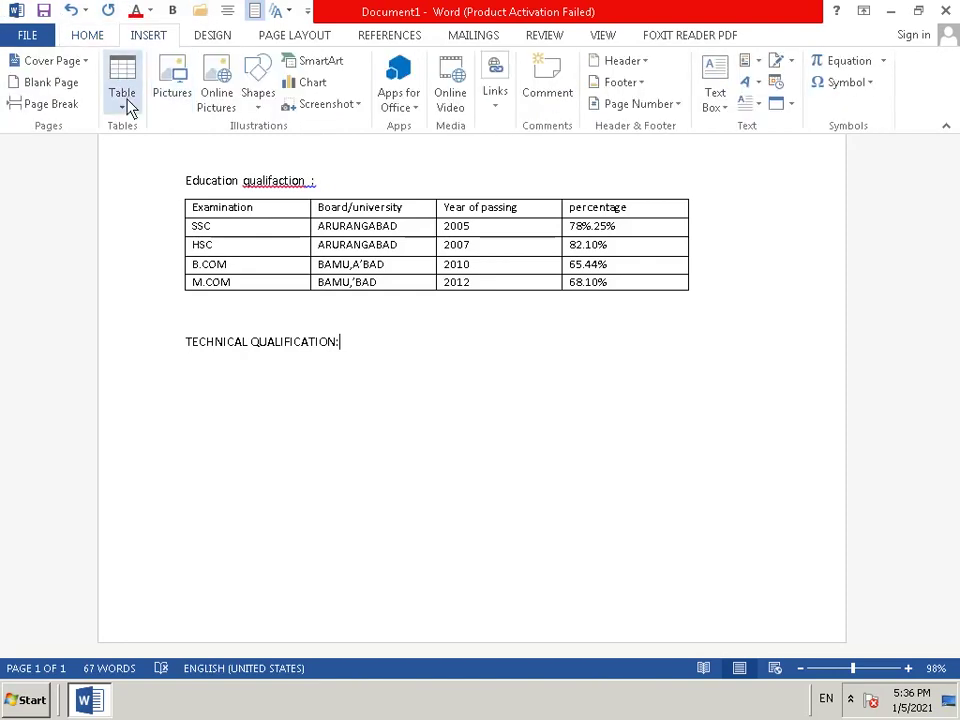
left_click(124, 100)
left_click(150, 298)
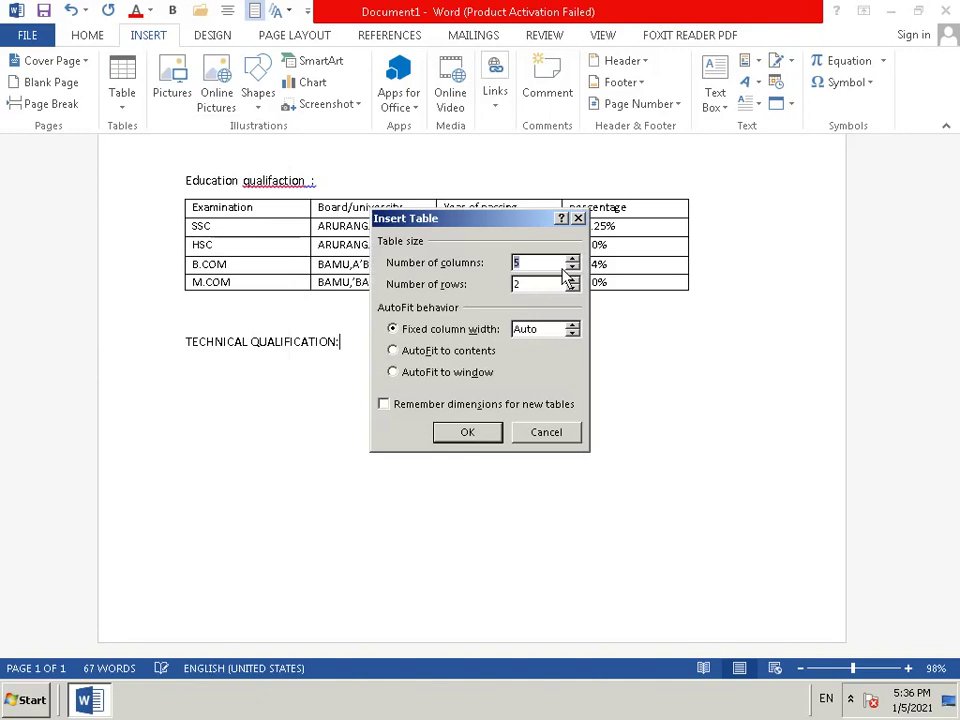
key("BackSpace")
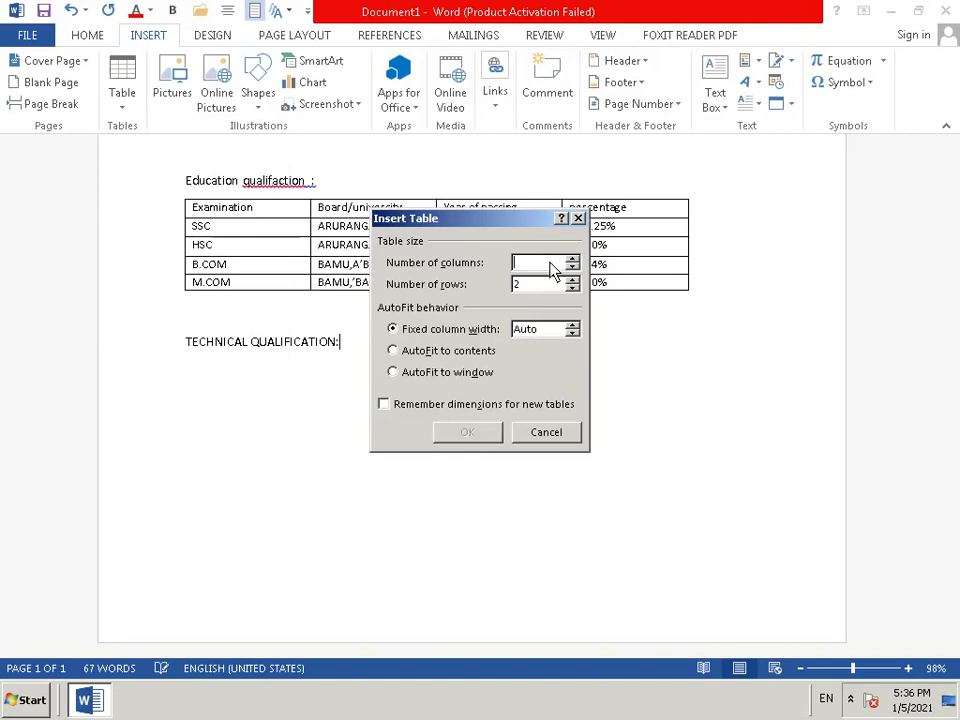
type("4")
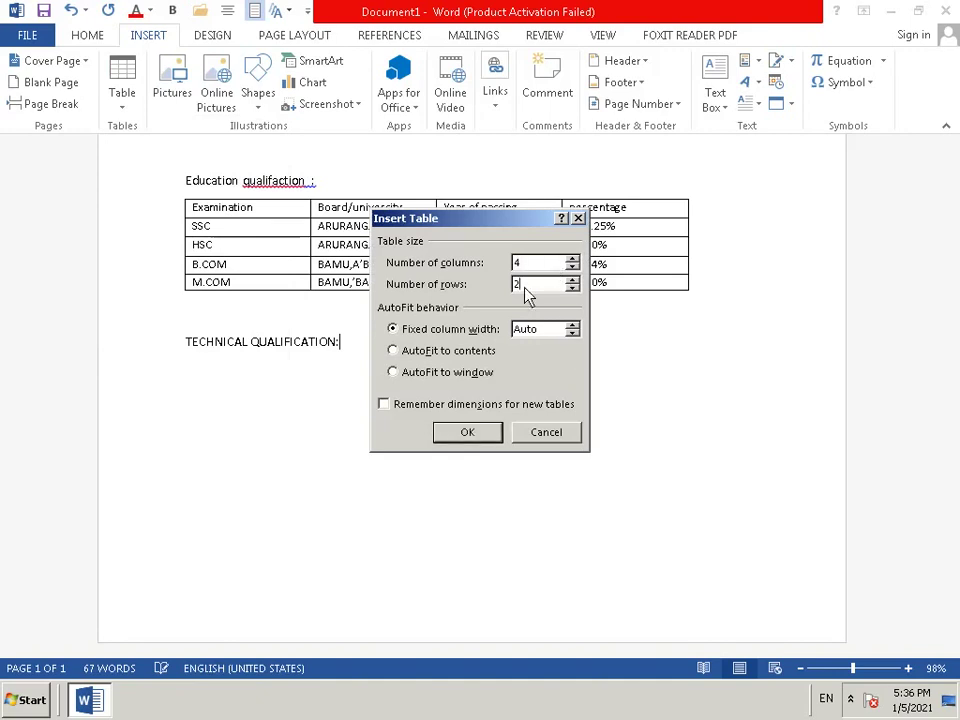
key("BackSpace")
type("4")
key("Return")
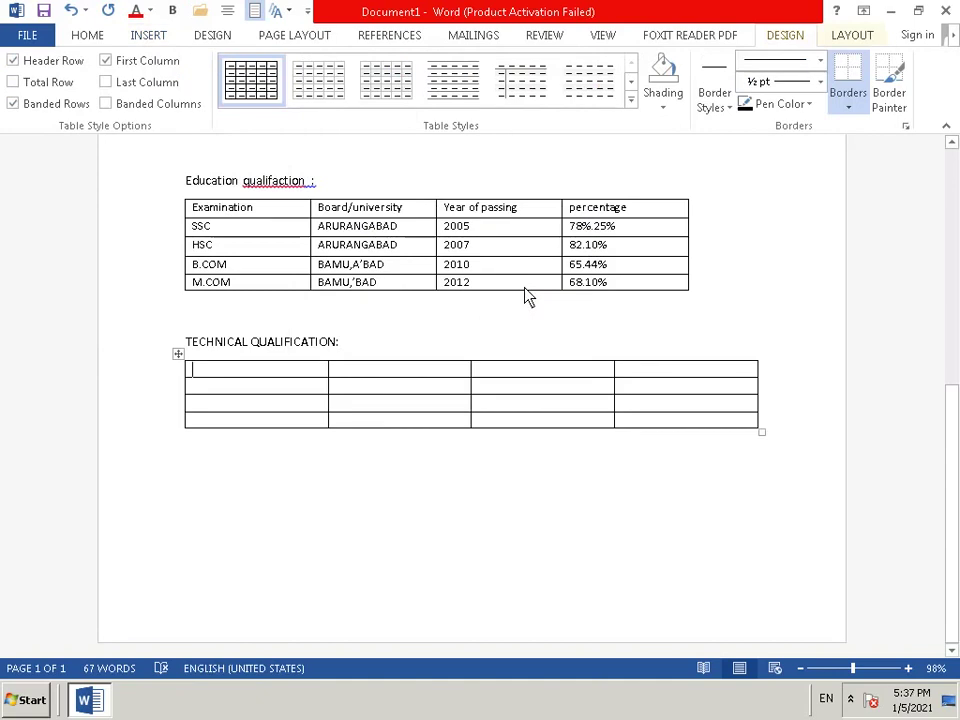
Enter the header row: EXAMINATION, BOARD/ UNIVERSITY, YEAR OF PASSING, PRECENTEG
type("E")
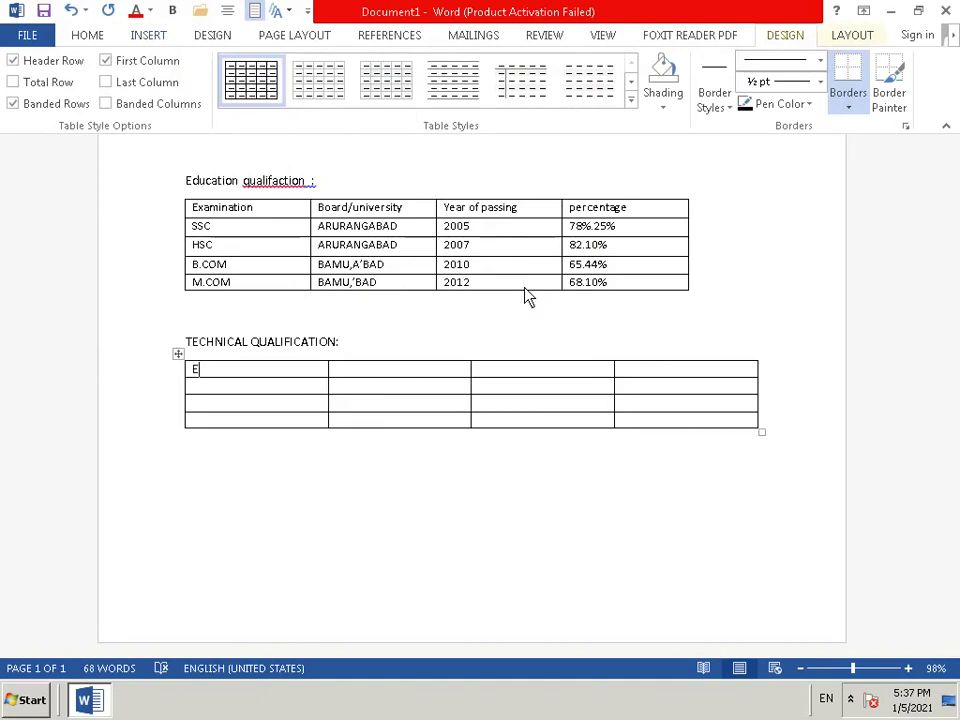
type("XA")
type("M")
type("IN")
type("ATION")
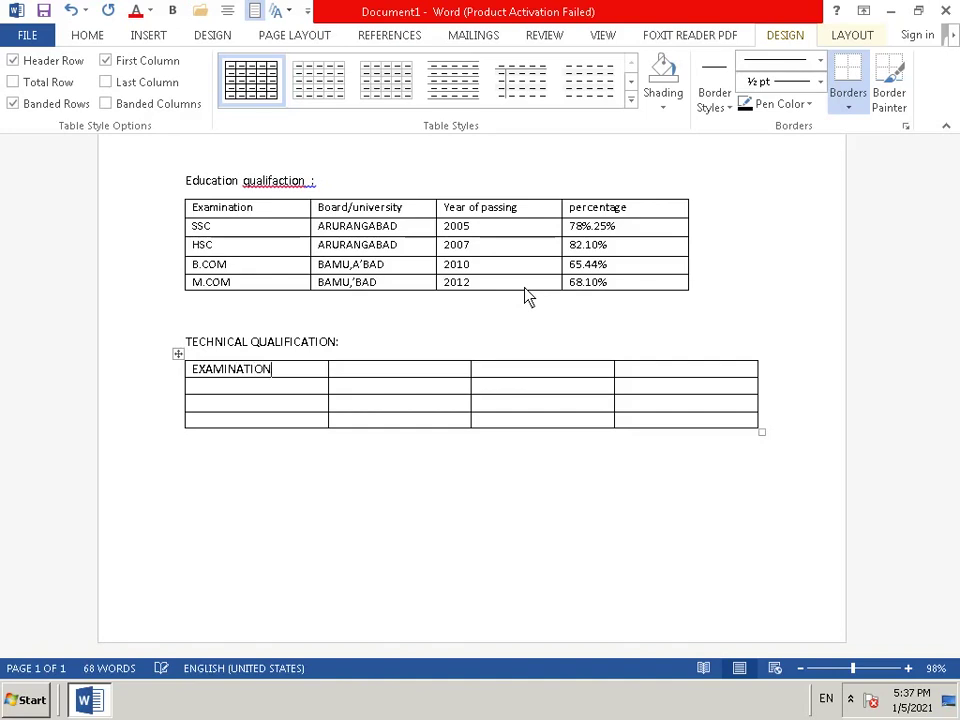
key("Tab")
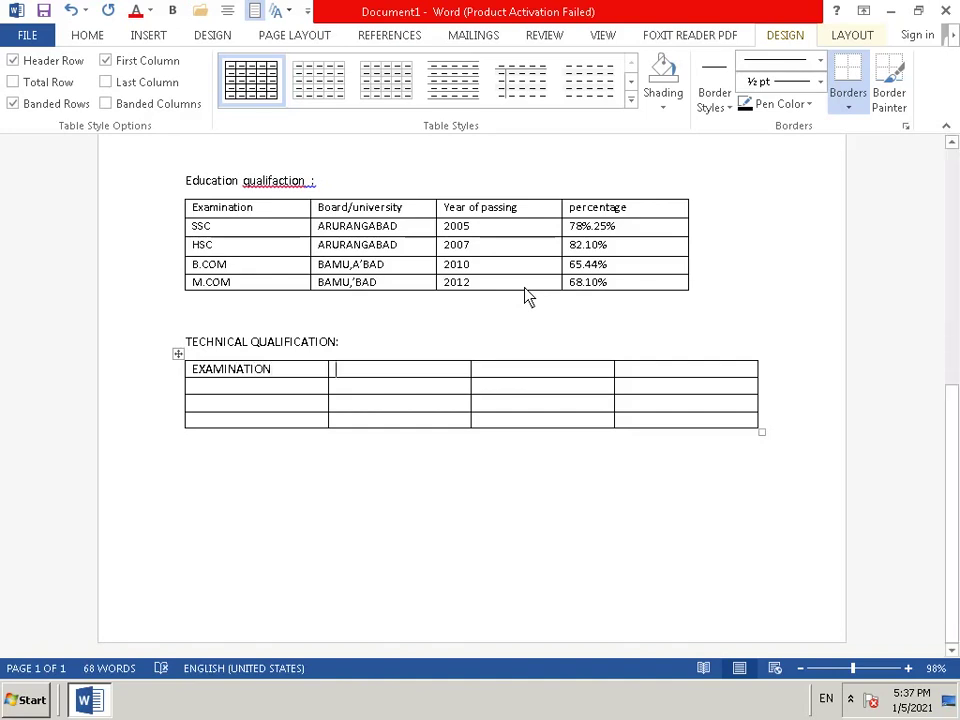
type("B")
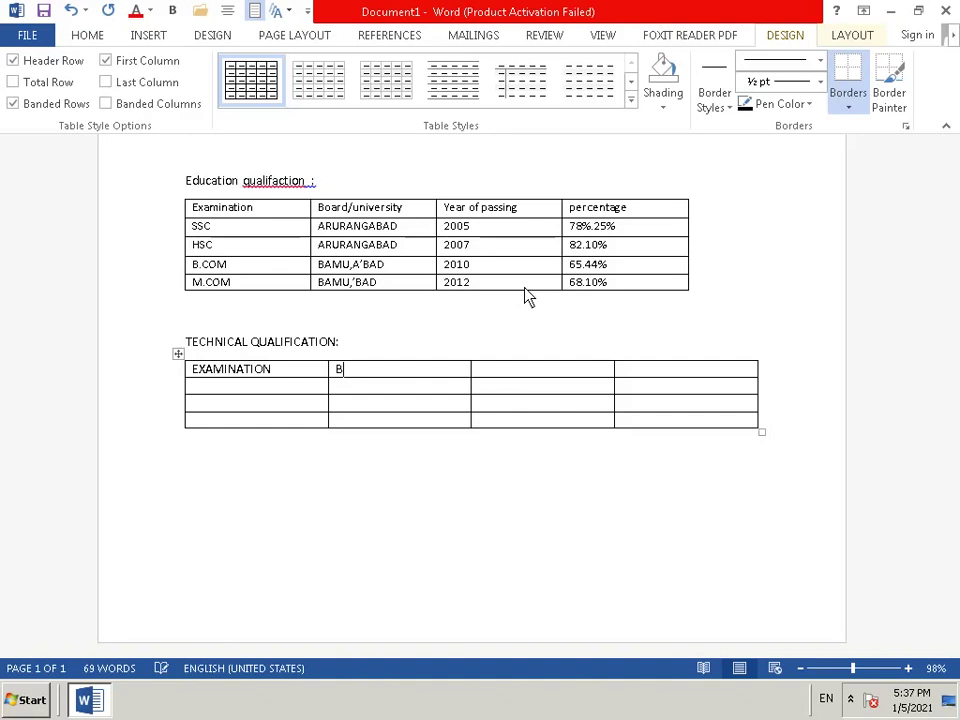
type("OARD")
type("/ ")
type("UN")
type("I")
type("VER")
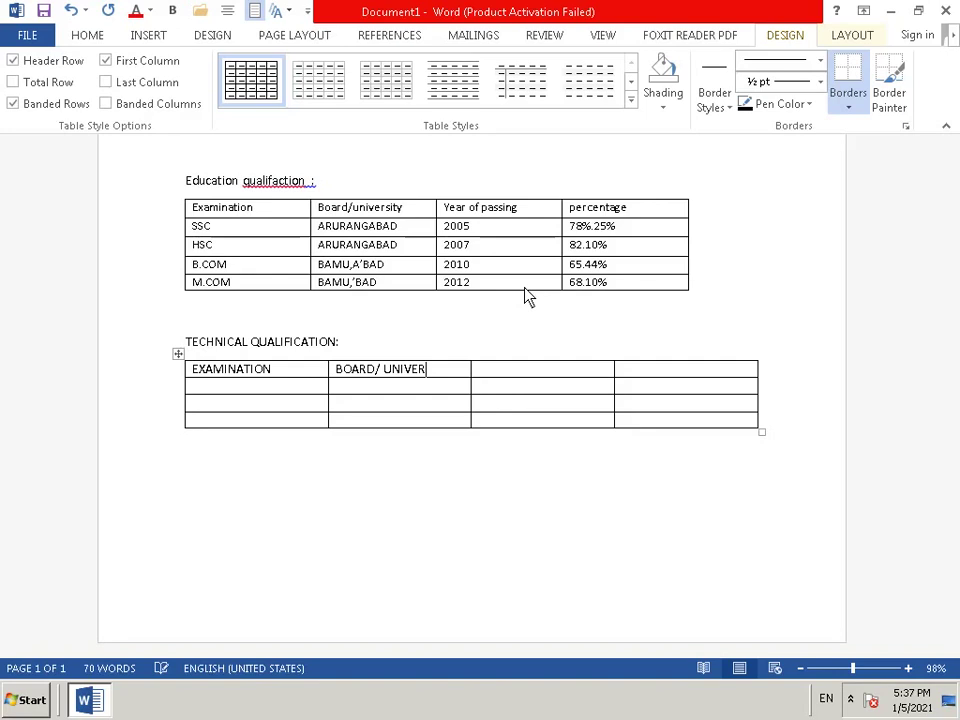
type("SI")
type("TY")
key("Tab")
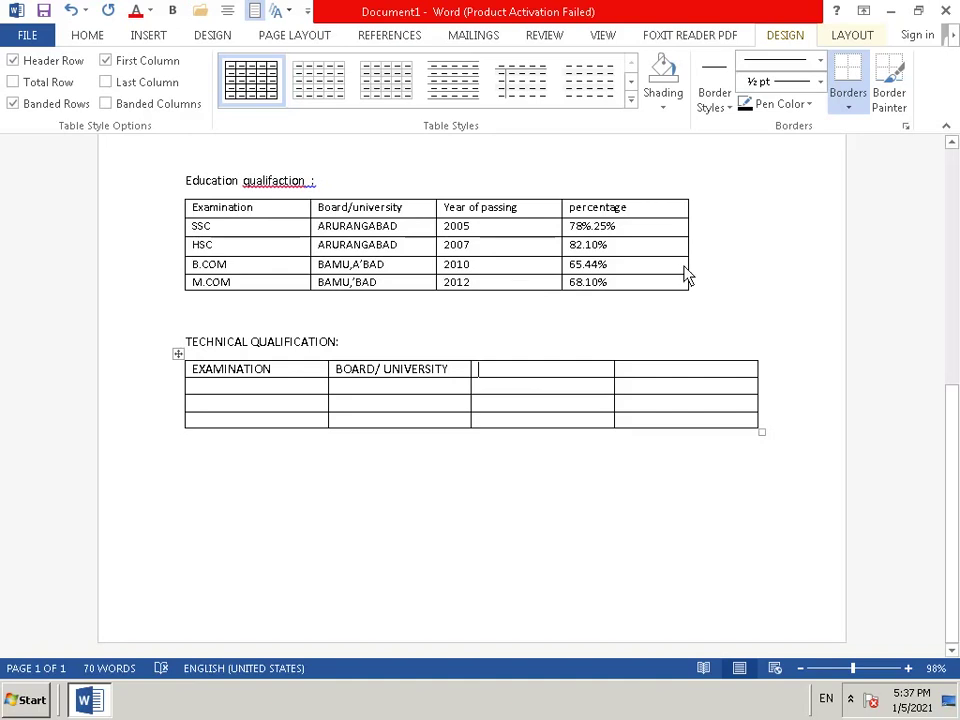
type("YEAR")
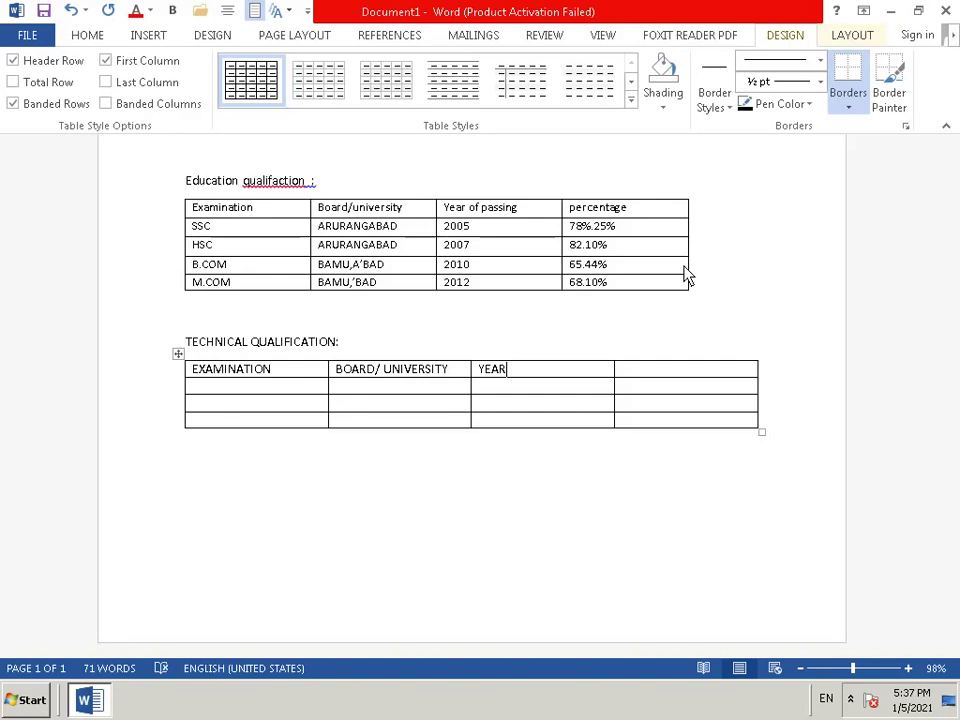
type(" O")
type("F PASSI")
type("NG")
key("Tab")
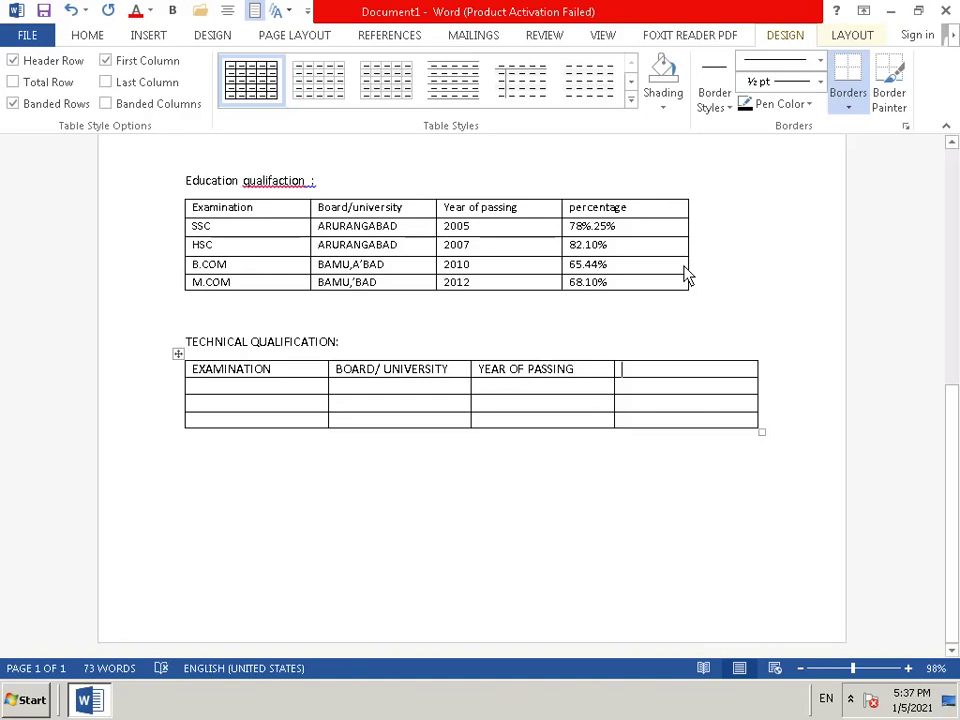
type("PREC")
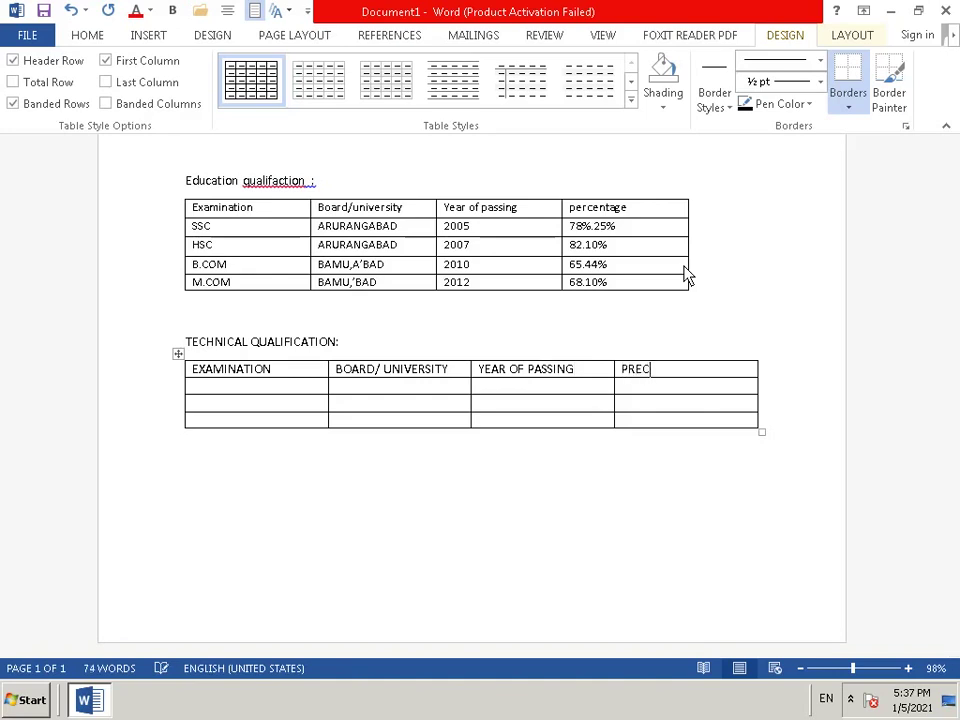
type("ENTE")
type("G")
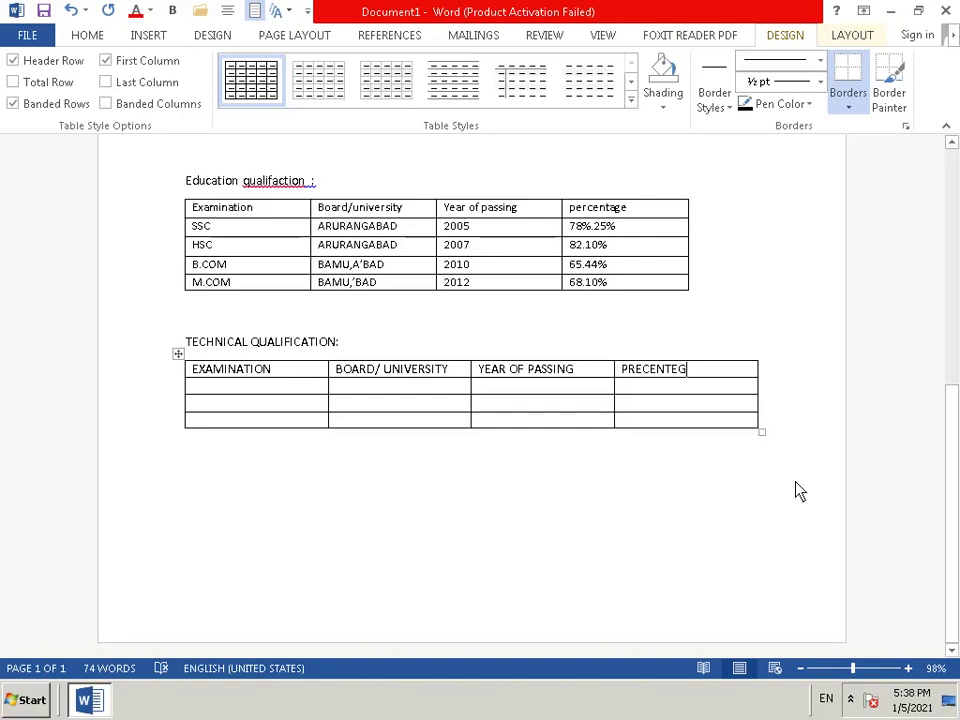
Fill the second row with MS-CIT, MKCL, 2012 and 90.00%
left_click(262, 397)
type("MS")
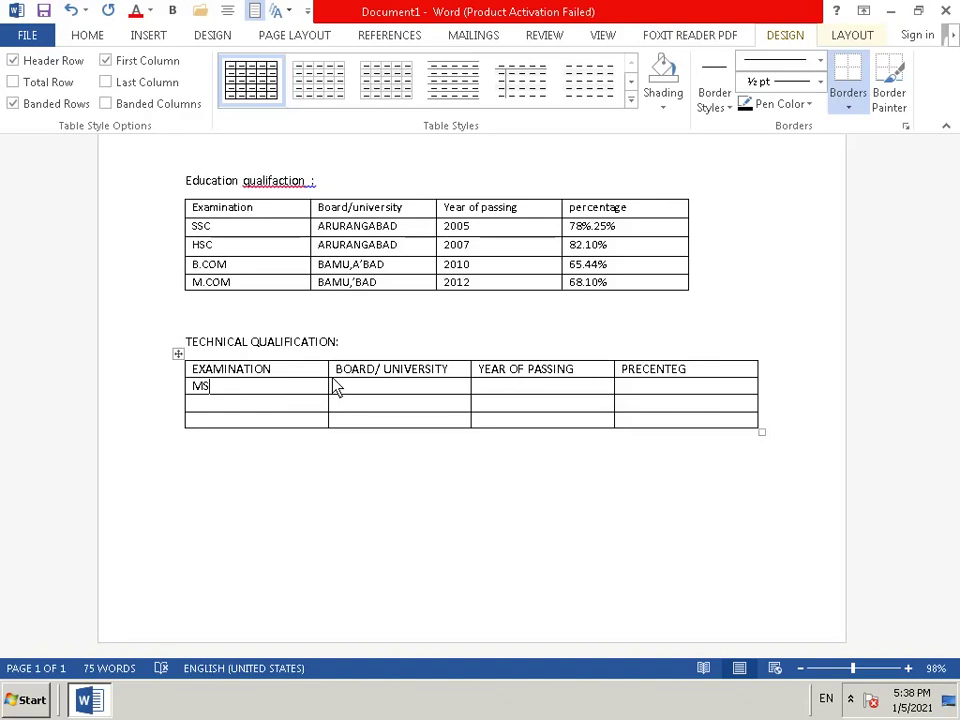
type("-")
type("CIT")
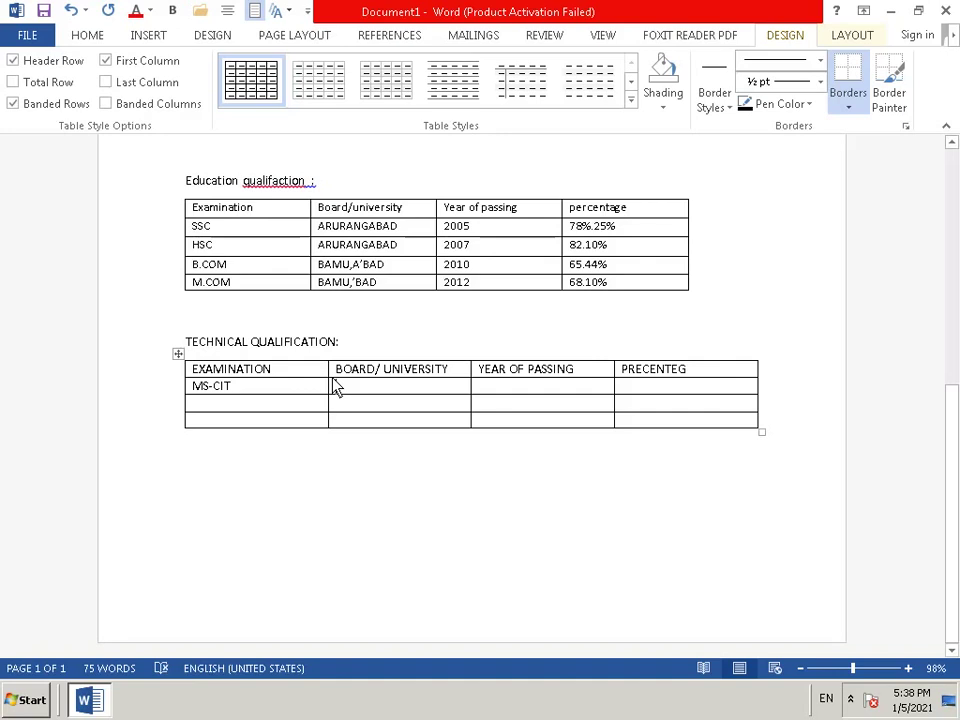
key("Tab")
type("M")
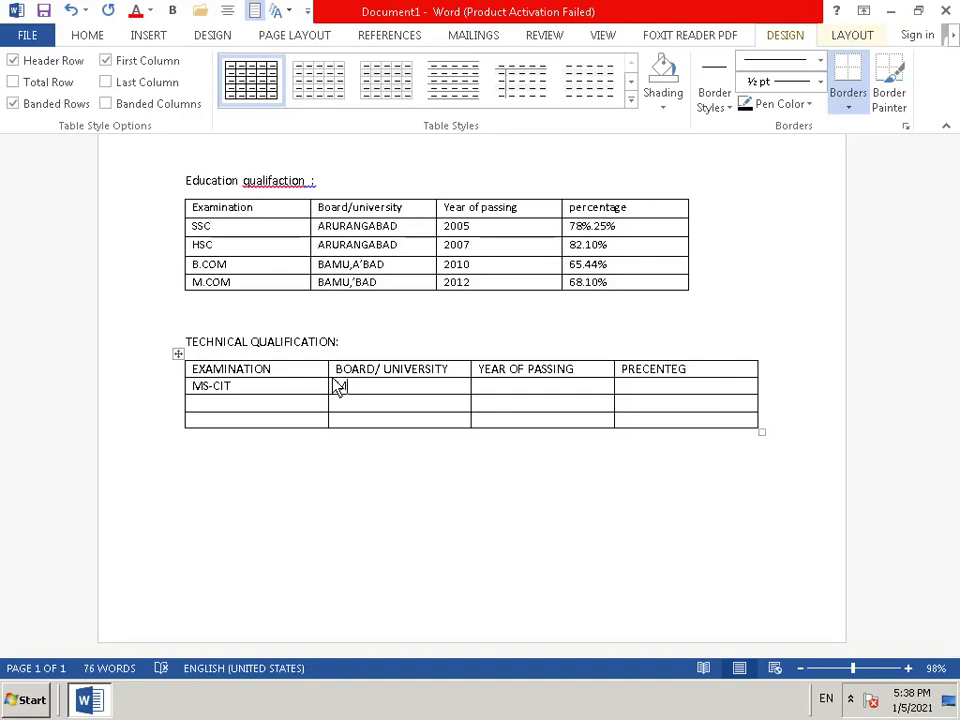
type("KC")
type("L")
key("Tab")
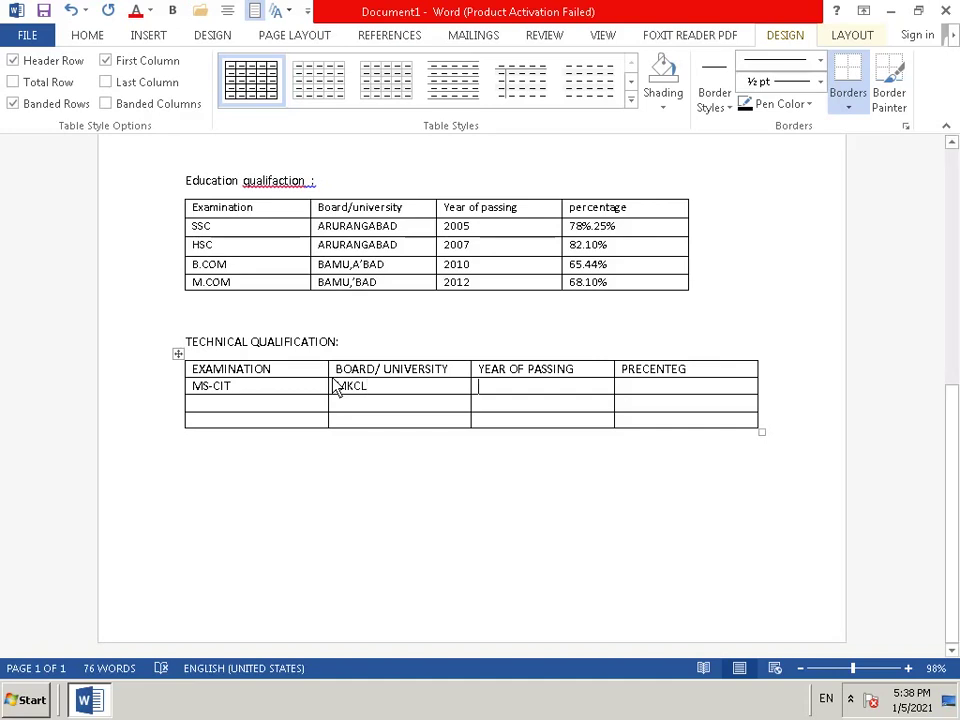
type("20")
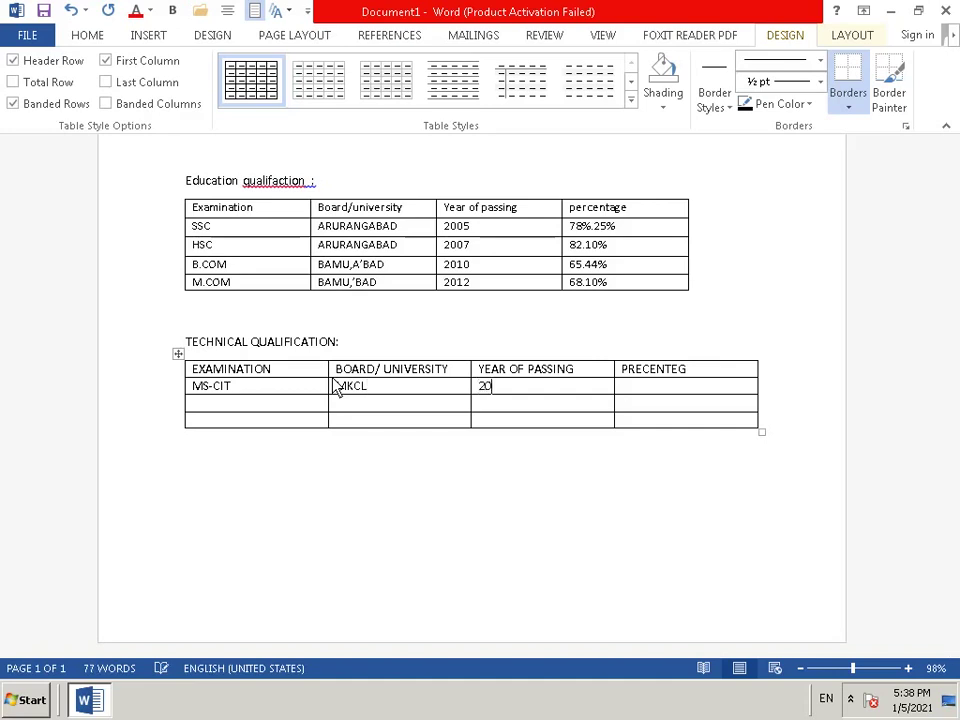
type("12")
key("Tab")
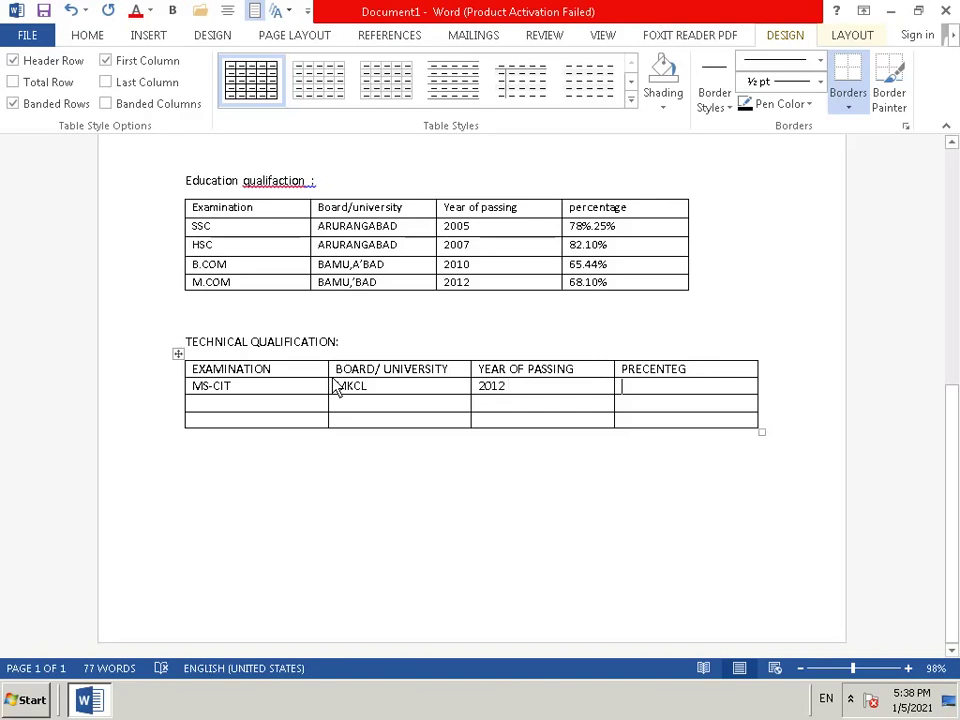
type("9")
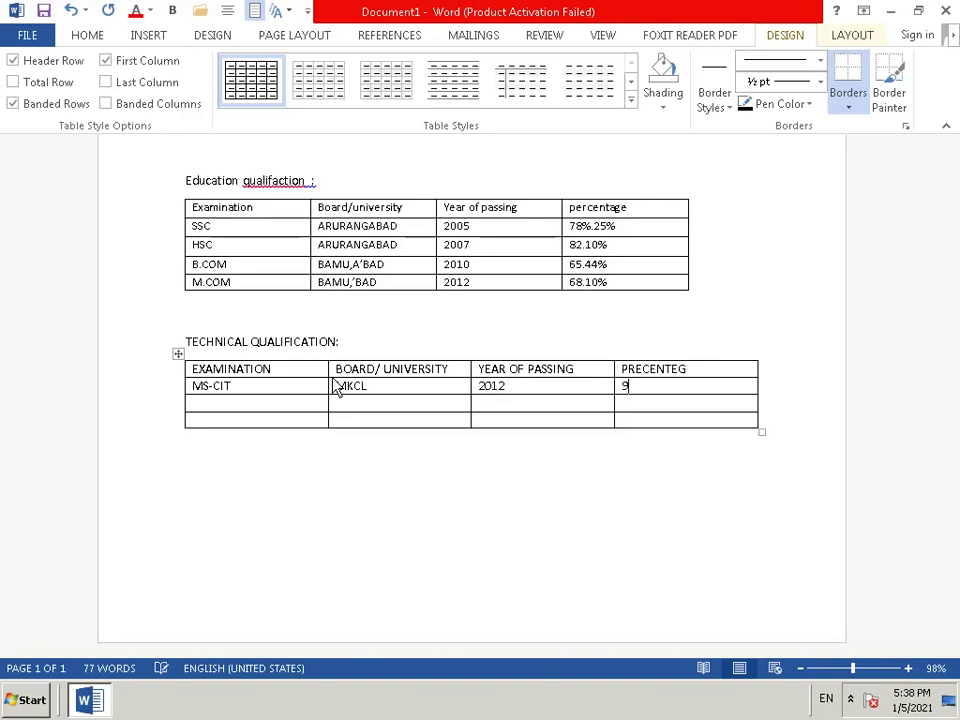
type("0.")
type("00")
type("%")
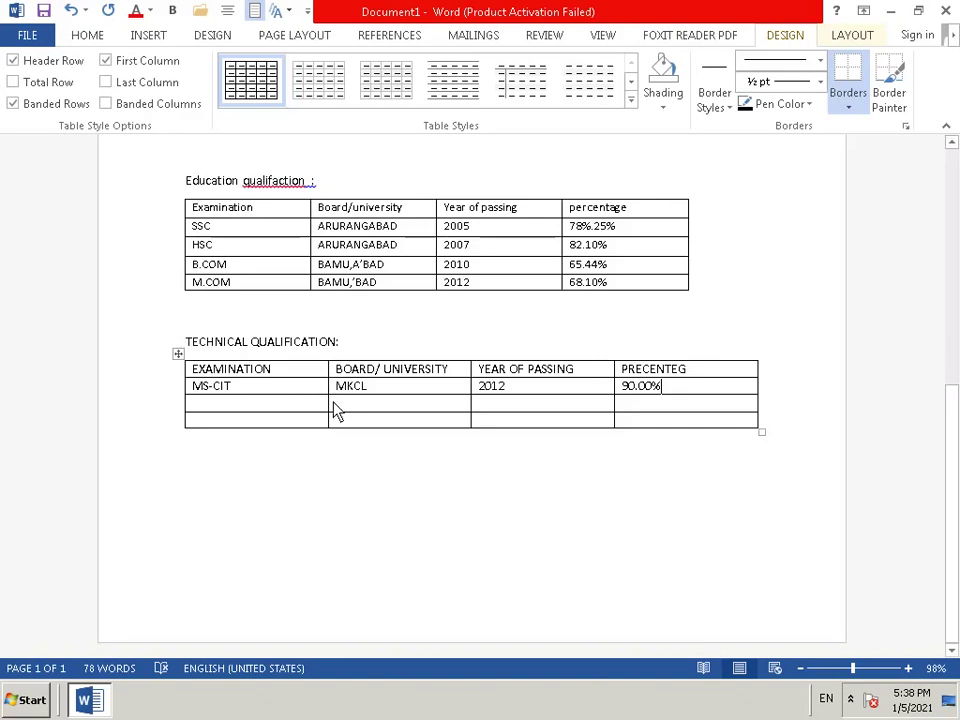
Fill the third row with HARDWER, KOHINOOR, 2010 and 86.04%
left_click(214, 408)
type("HARD")
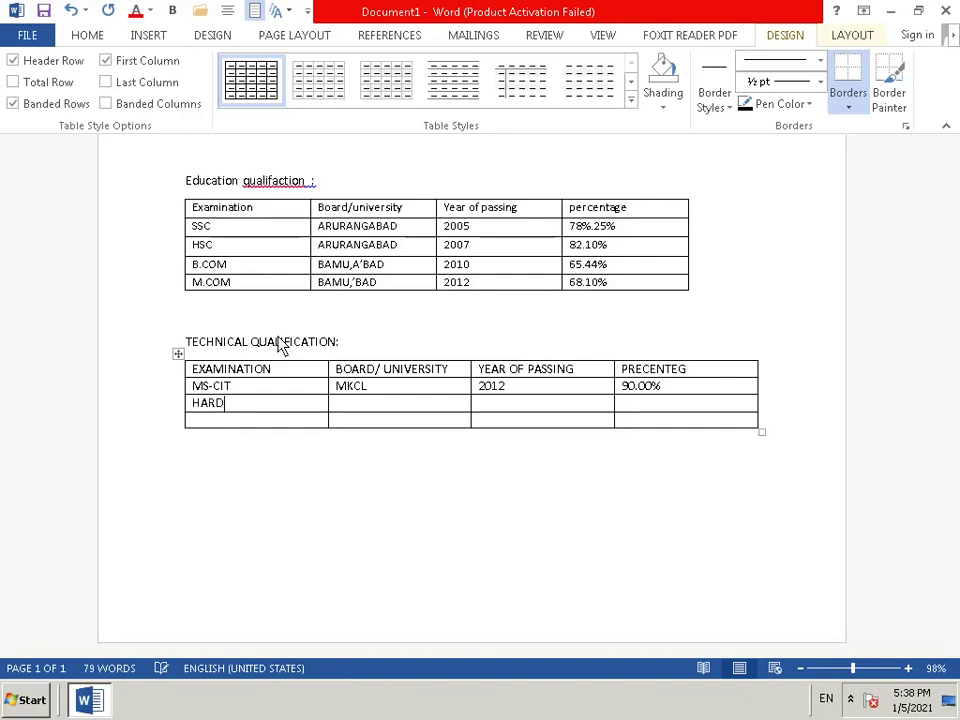
type("WER")
key("Tab")
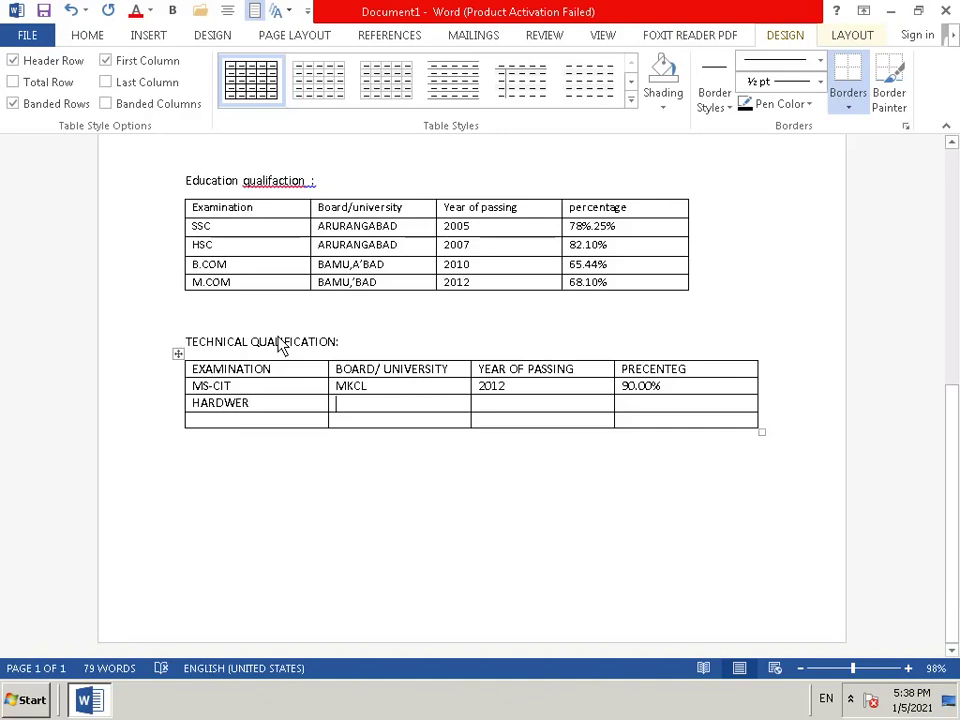
type("K")
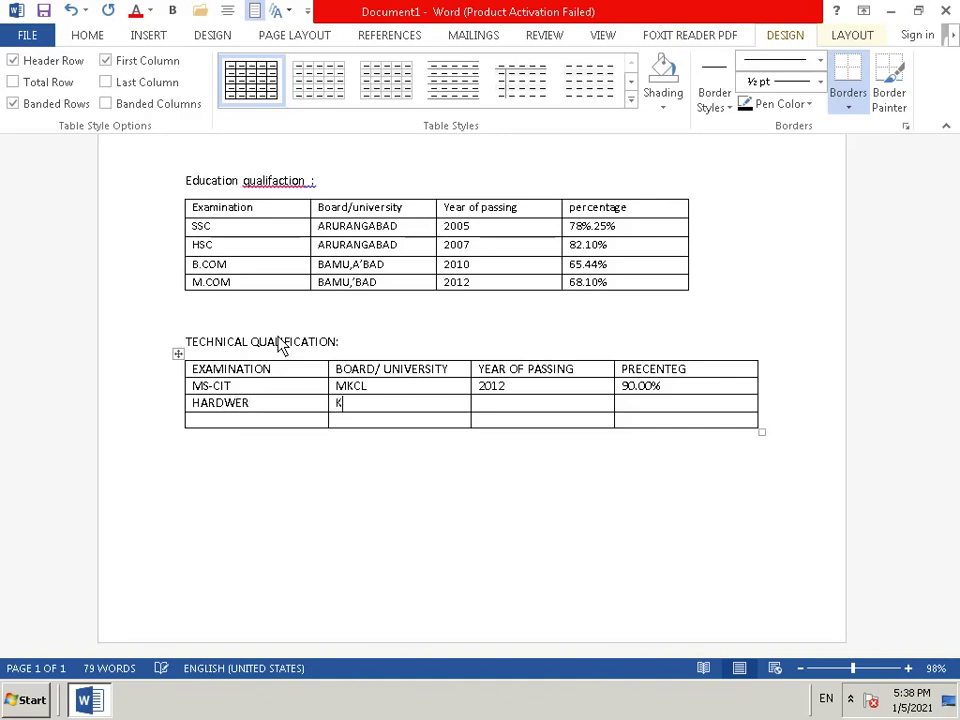
type("O")
type("HINOO")
type("R")
key("Tab")
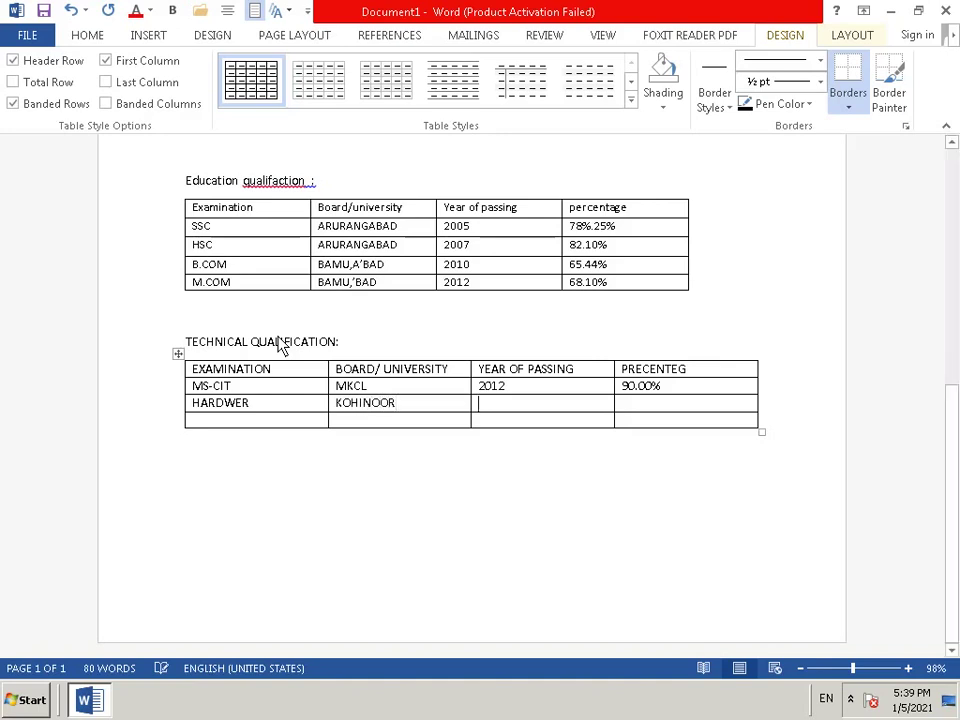
type("201")
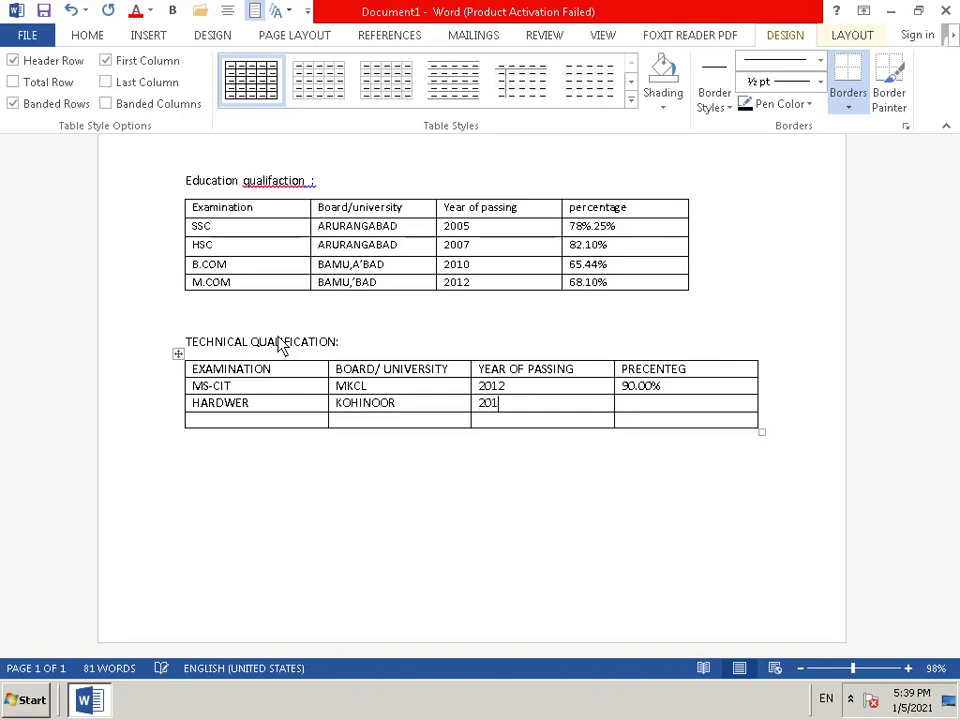
type("2")
key("BackSpace")
type("0")
key("Tab")
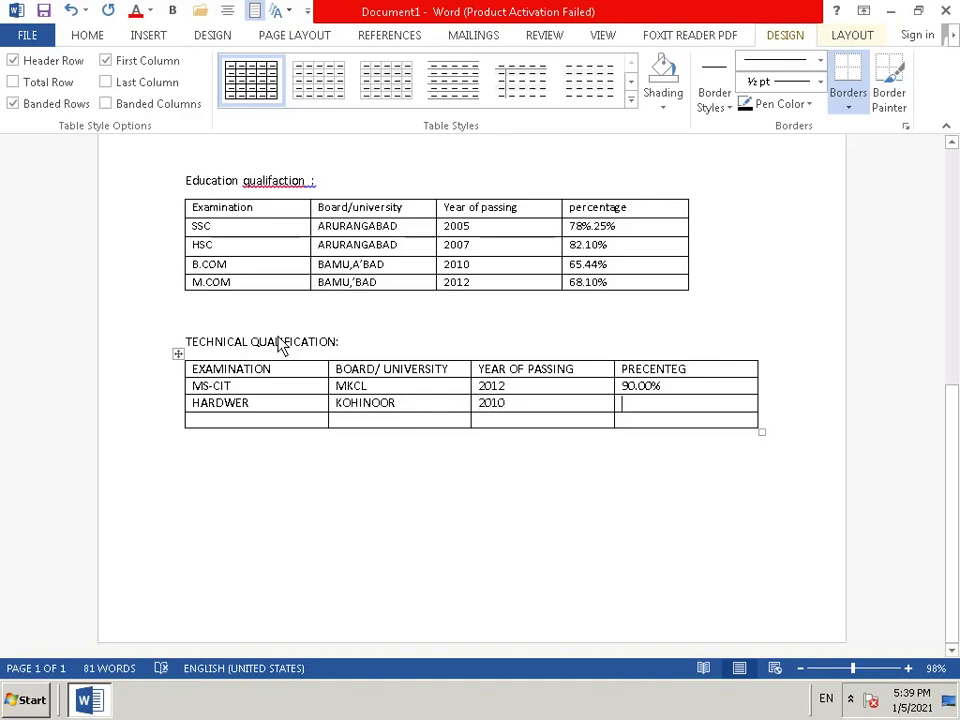
type("8")
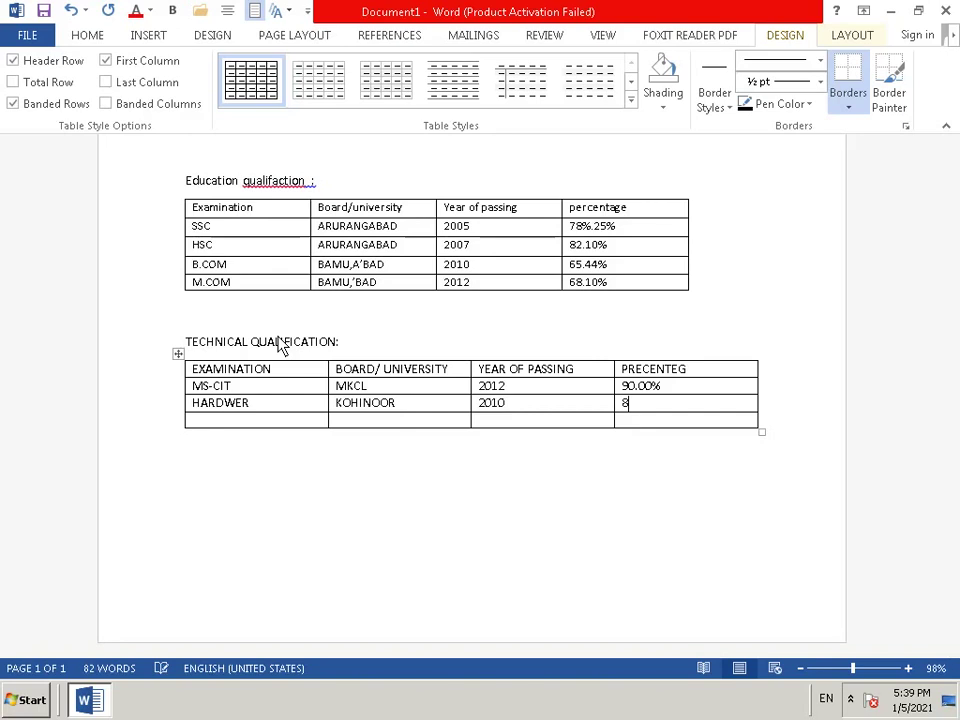
type("6")
type(".")
type("04")
type("%")
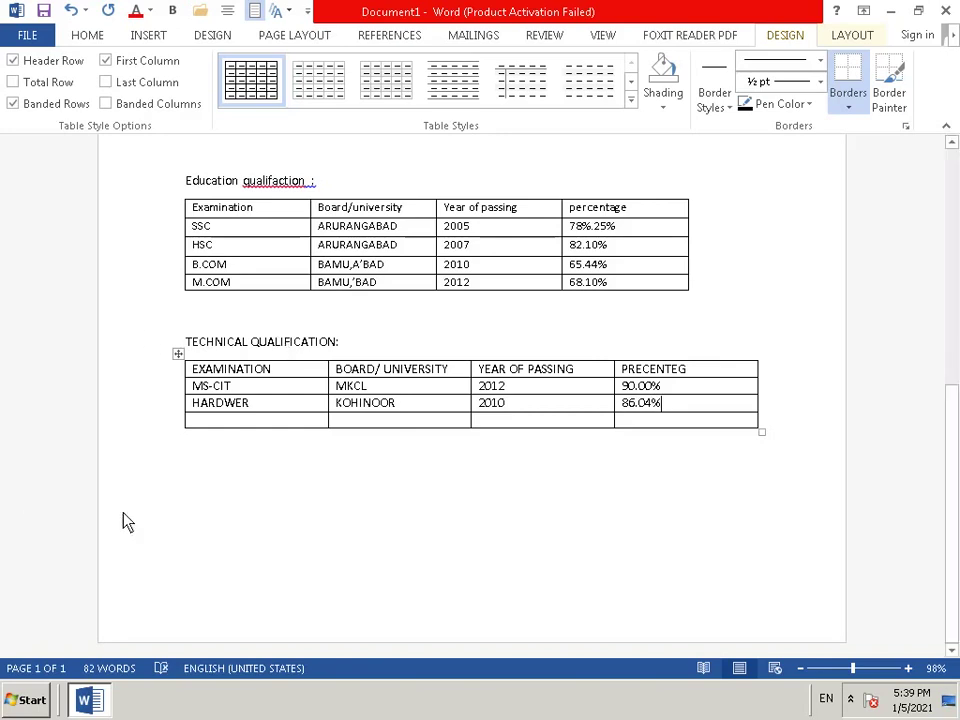
left_click(261, 426)
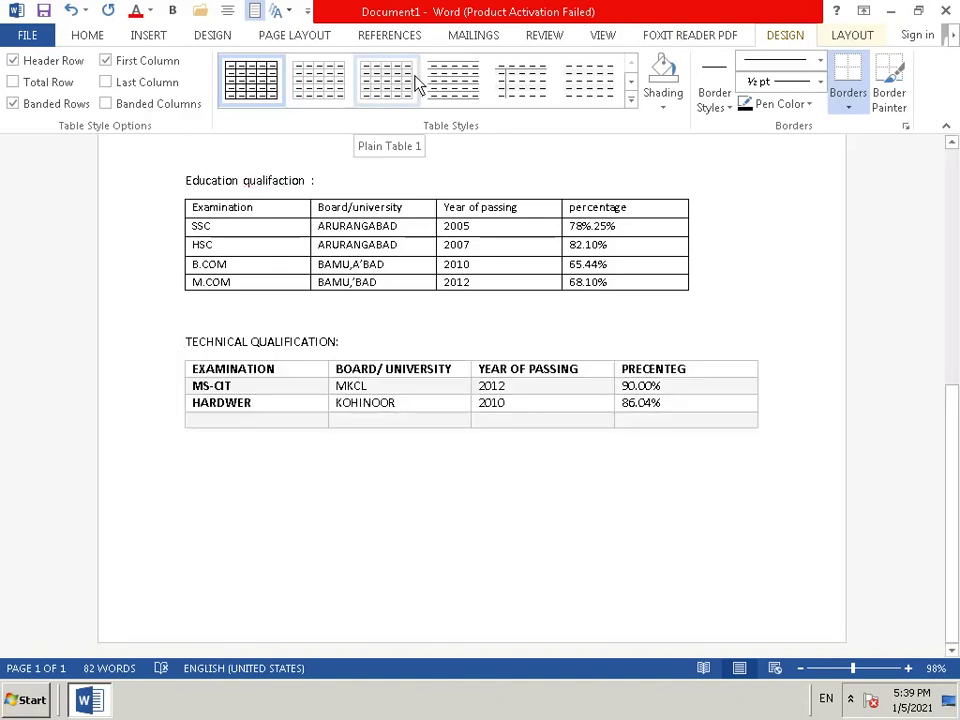
Fill the last row with TYPING ENG.30, PUNE, 2006 and 60.00%
type("TYPI")
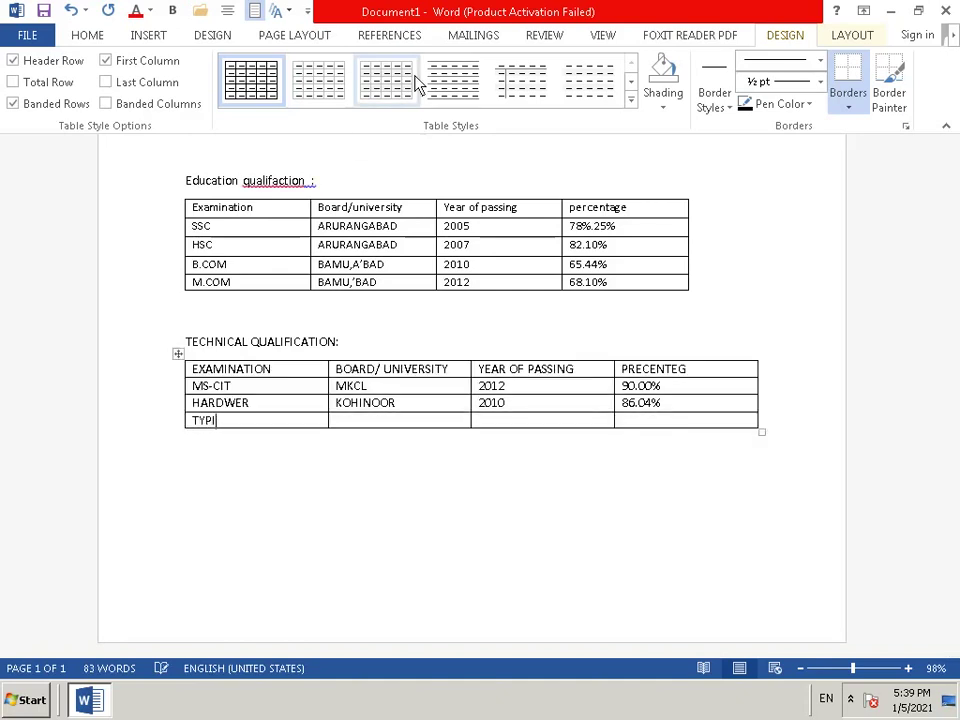
type("NG ")
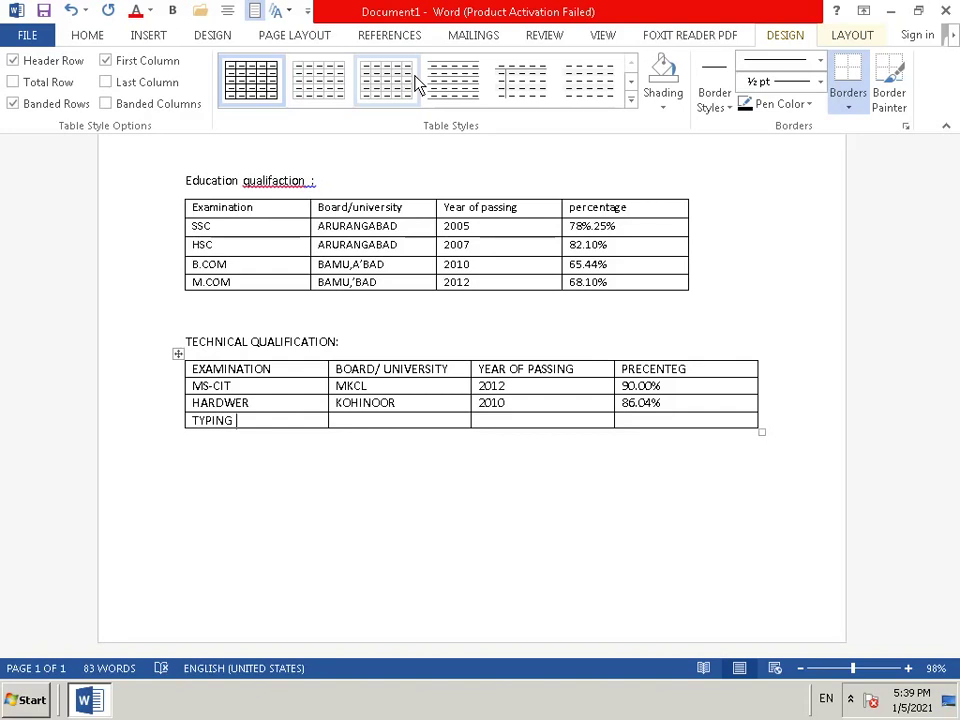
type("ENG")
type(".")
type("30")
left_click(355, 427)
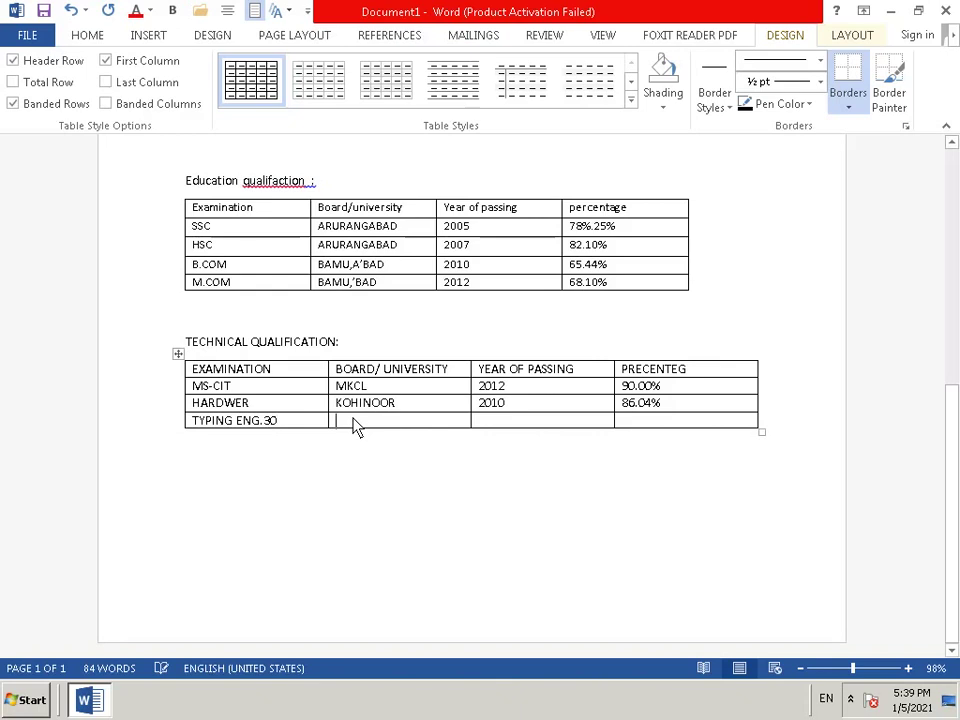
type("PU")
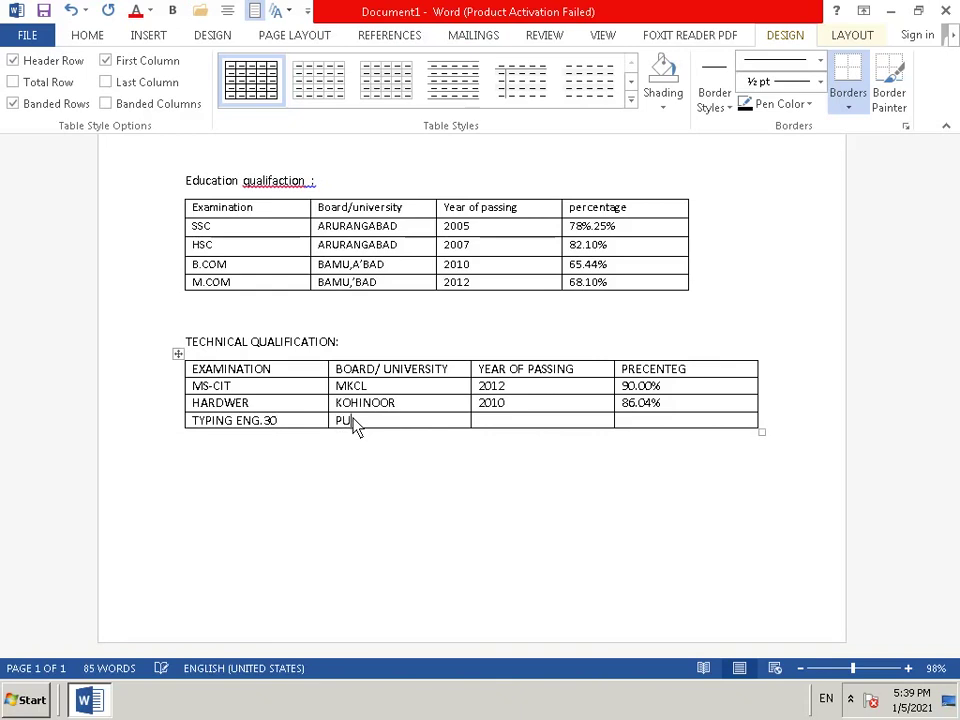
type("NE")
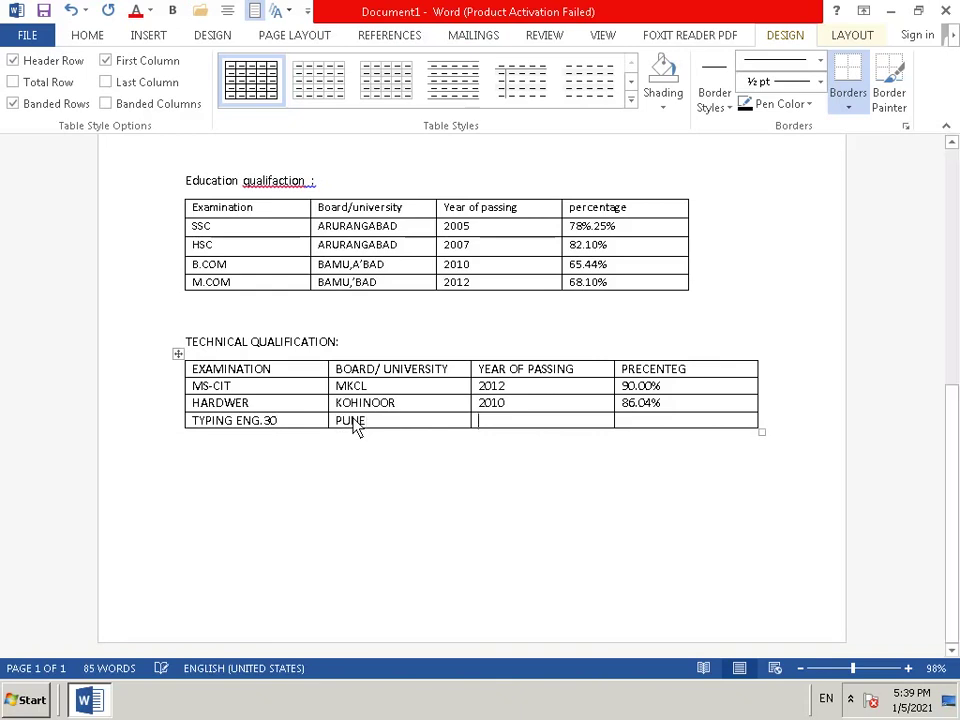
key("Tab")
type("20")
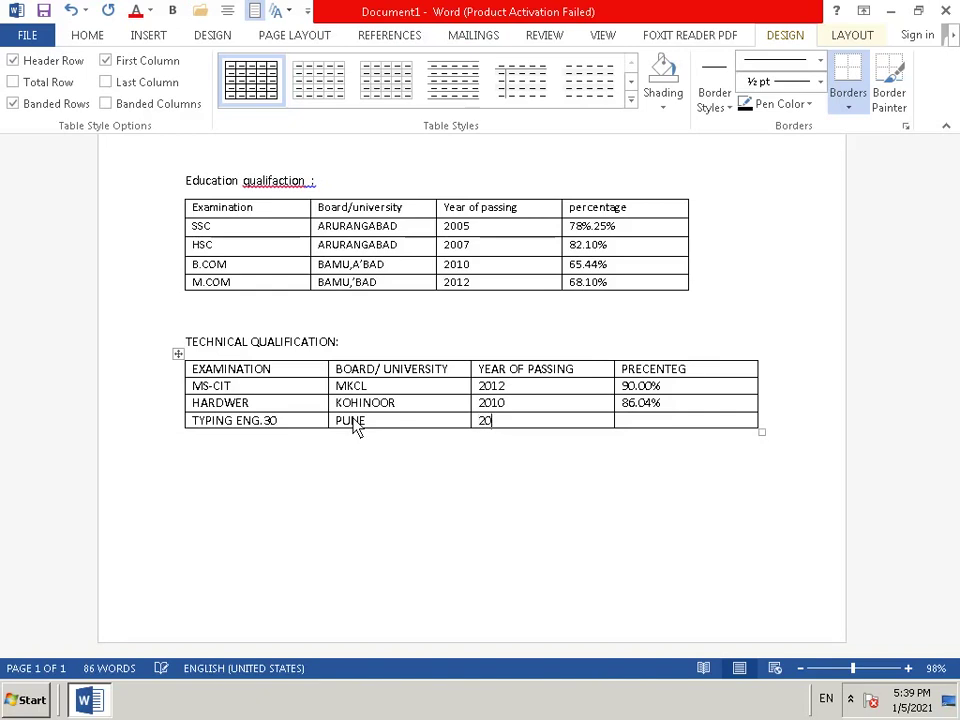
type("06")
key("Tab")
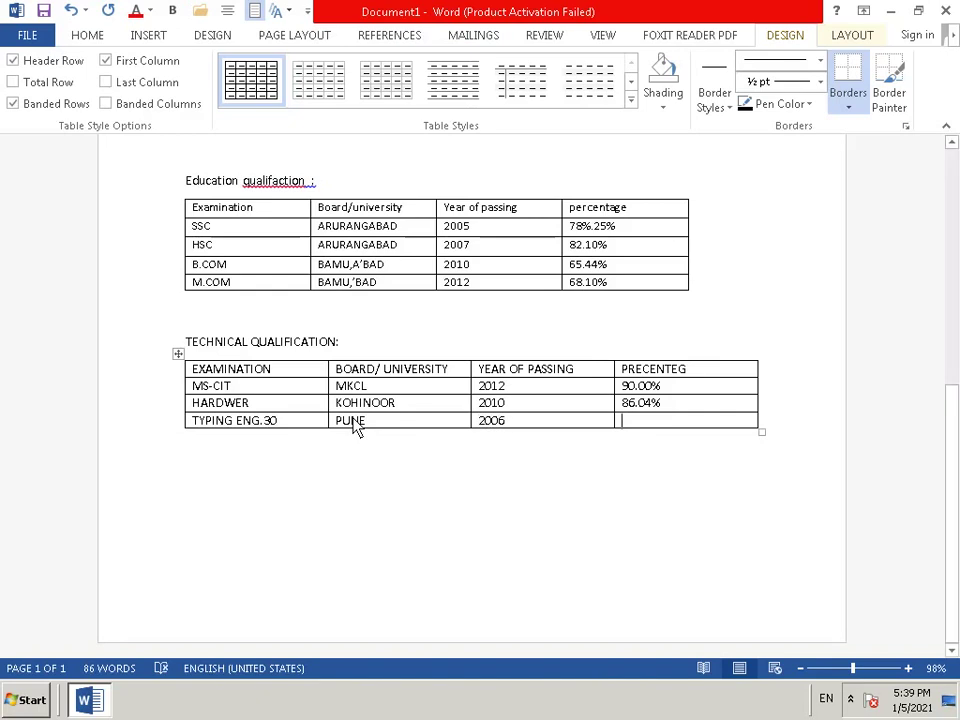
type("60")
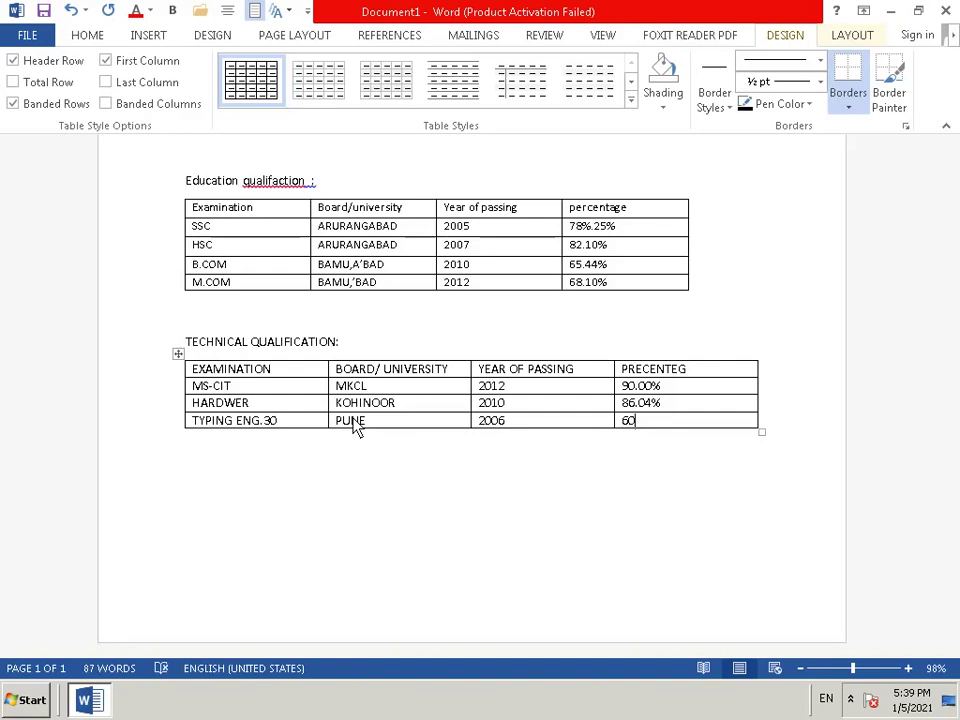
type(".%")
key("BackSpace")
type("0-0")
key("BackSpace")
key("BackSpace")
type("0")
type("%")
Color the TECHNICAL QUALIFICATION: and Education qualifaction : headings dark red
left_click(190, 345)
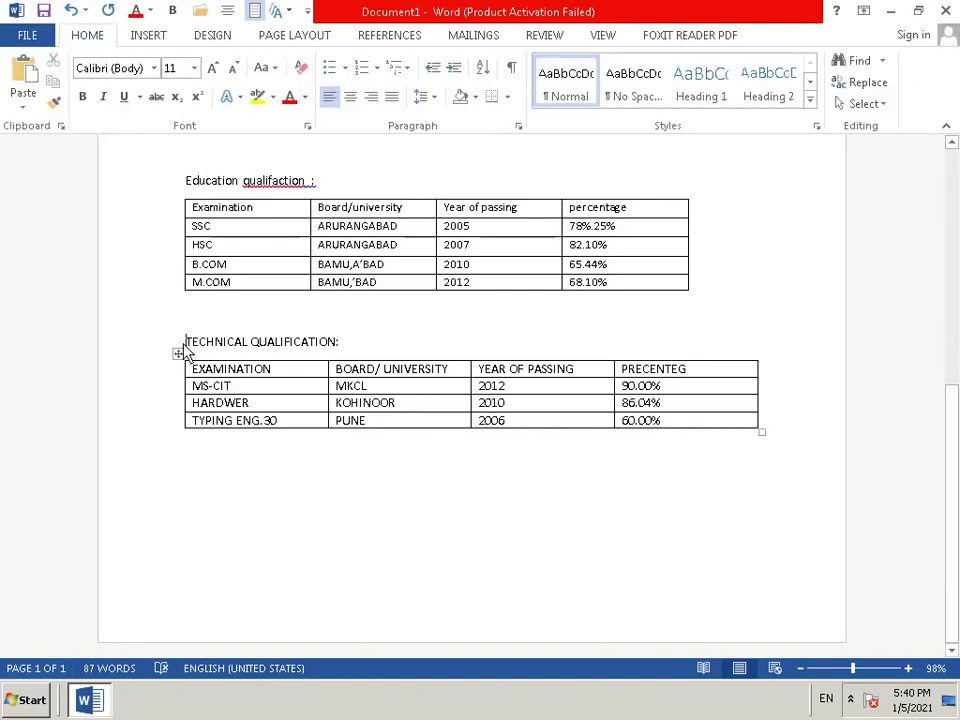
left_click_drag(184, 346, 338, 346)
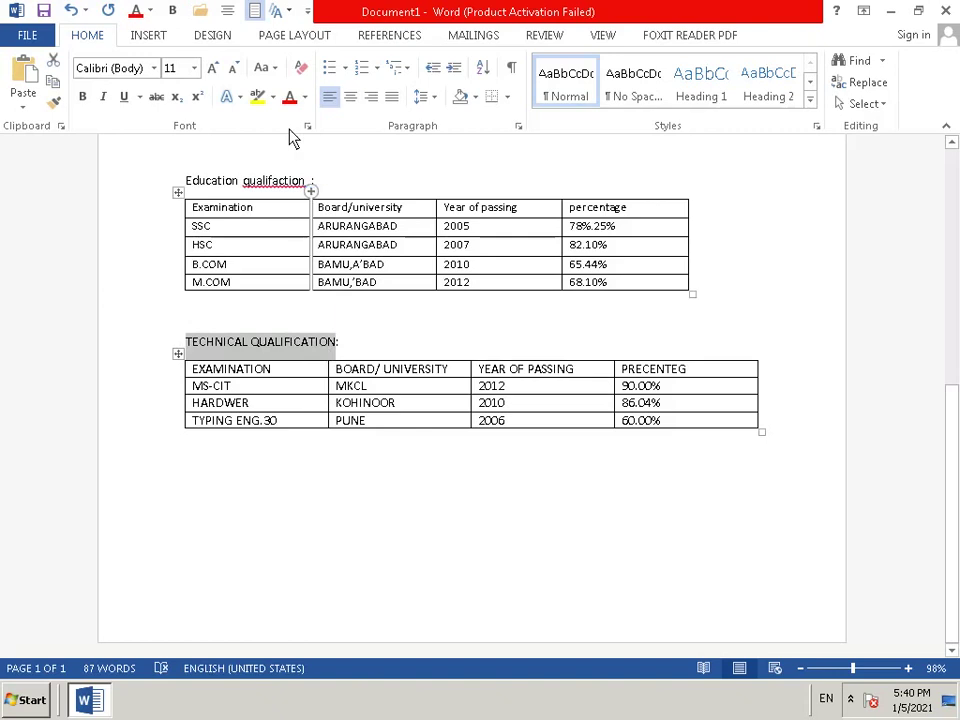
left_click(305, 97)
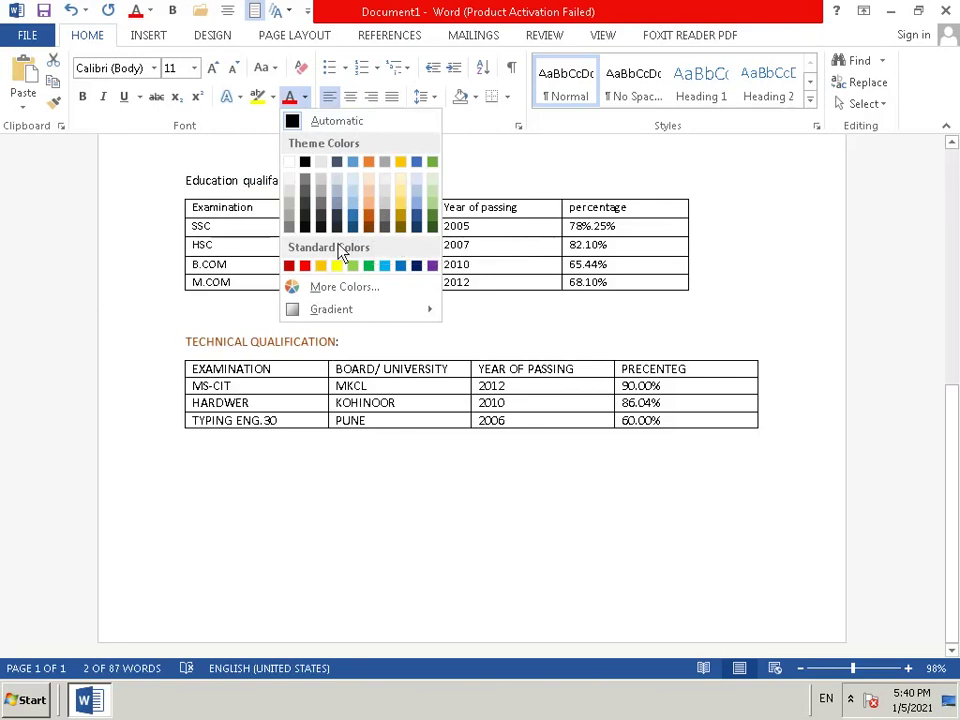
left_click(289, 266)
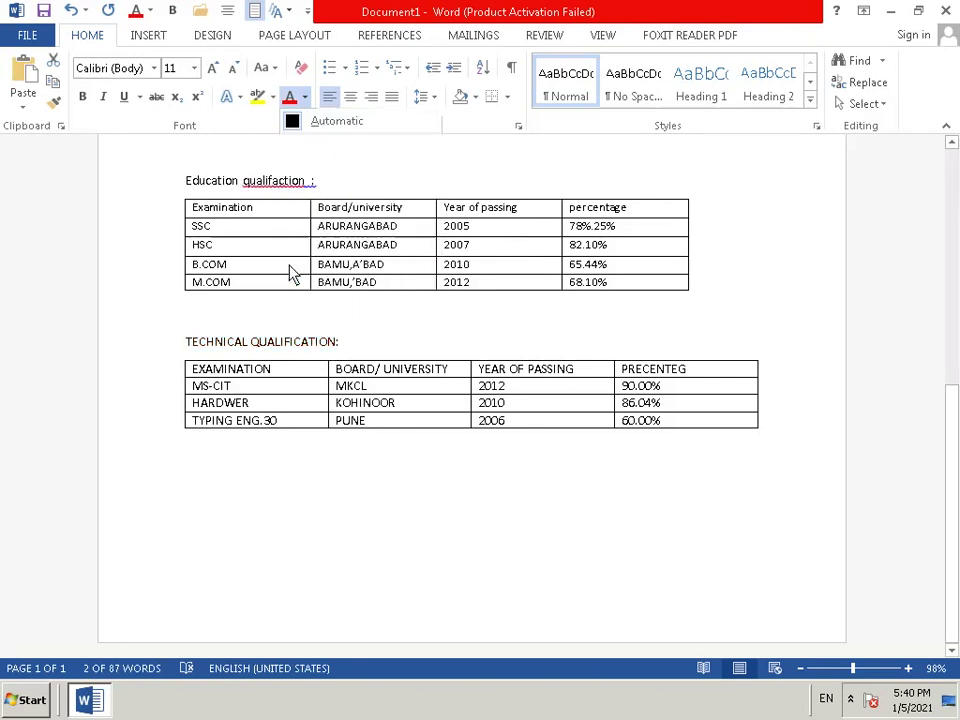
left_click_drag(186, 182, 316, 184)
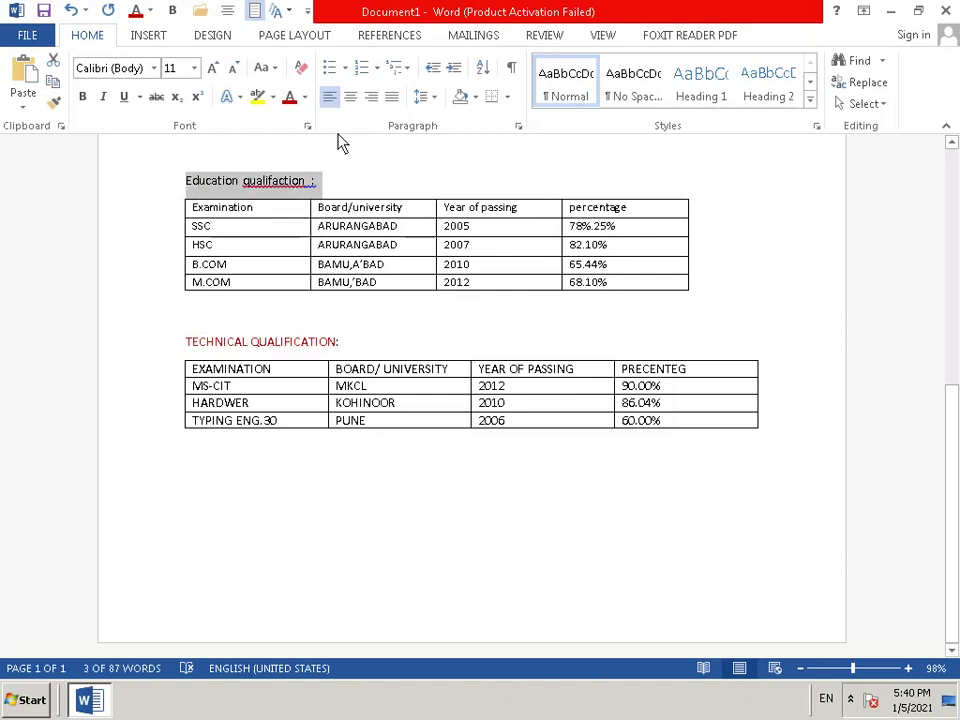
left_click(294, 101)
Scroll up to the RESUME title and select its final letters 'ME'
left_click(952, 143)
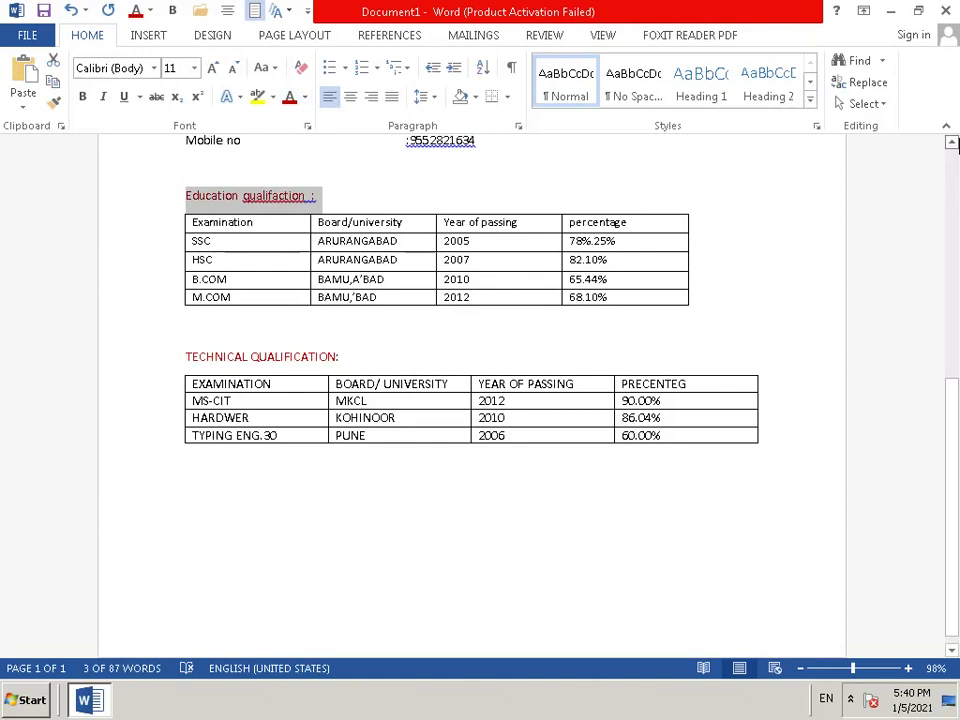
scroll(952, 143, "up", 3)
scroll(950, 160, "up", 1)
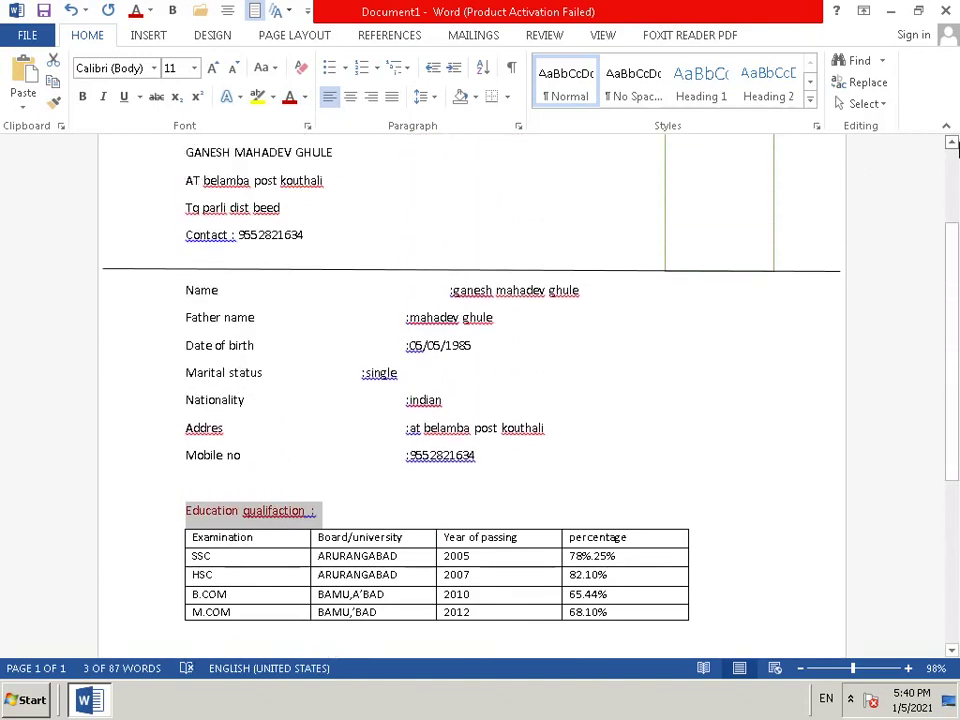
left_click(952, 143)
left_click(952, 143)
left_click(952, 143)
left_click(952, 143)
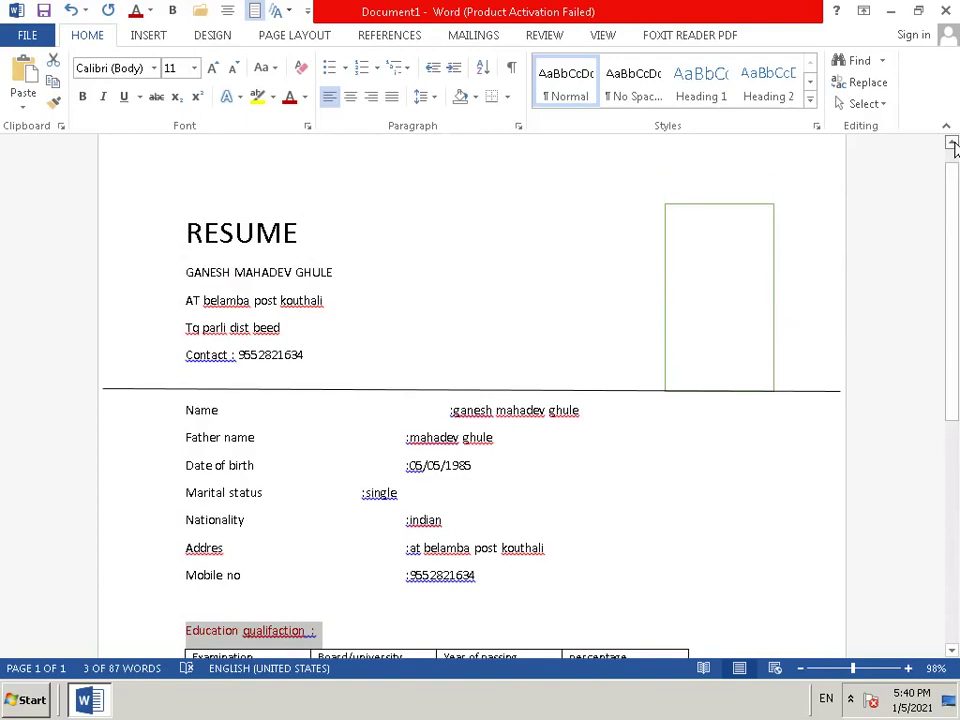
left_click(952, 143)
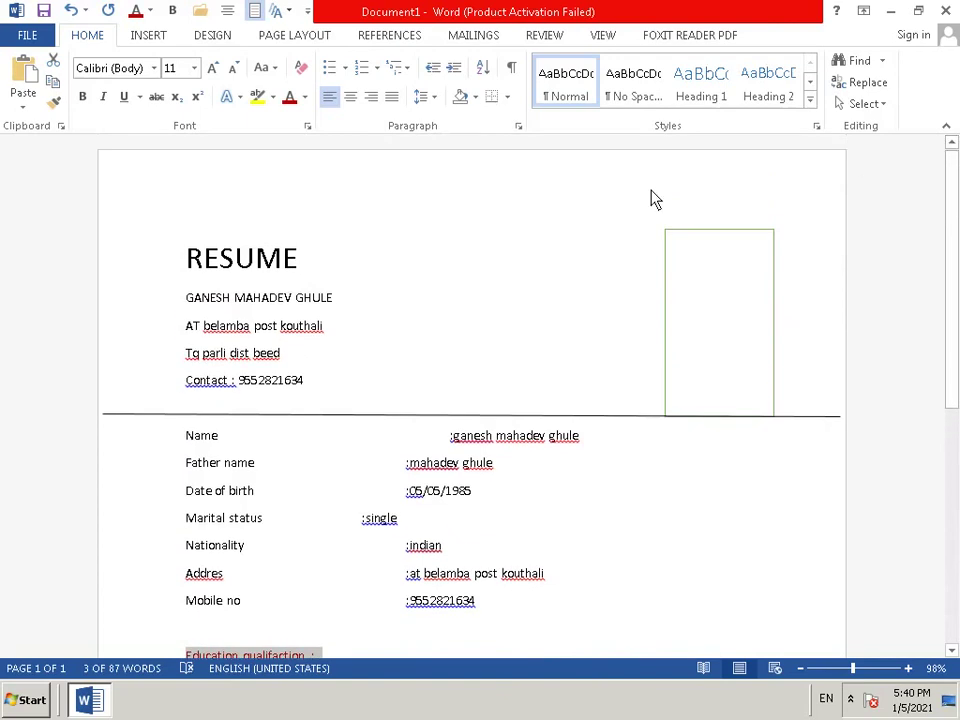
left_click(122, 251)
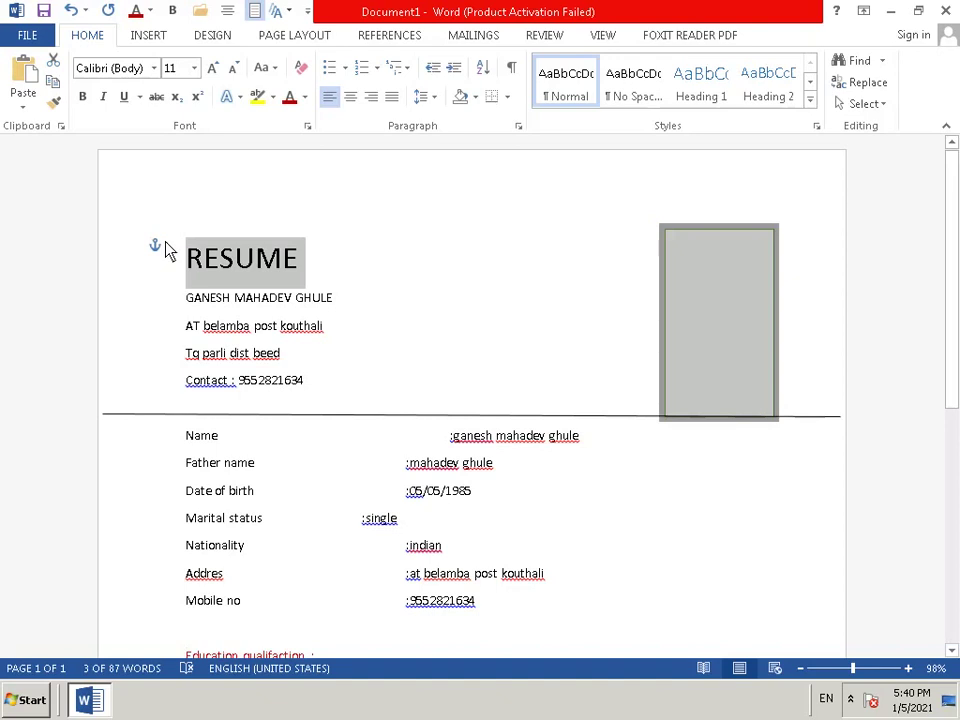
left_click(306, 257)
left_click(171, 270)
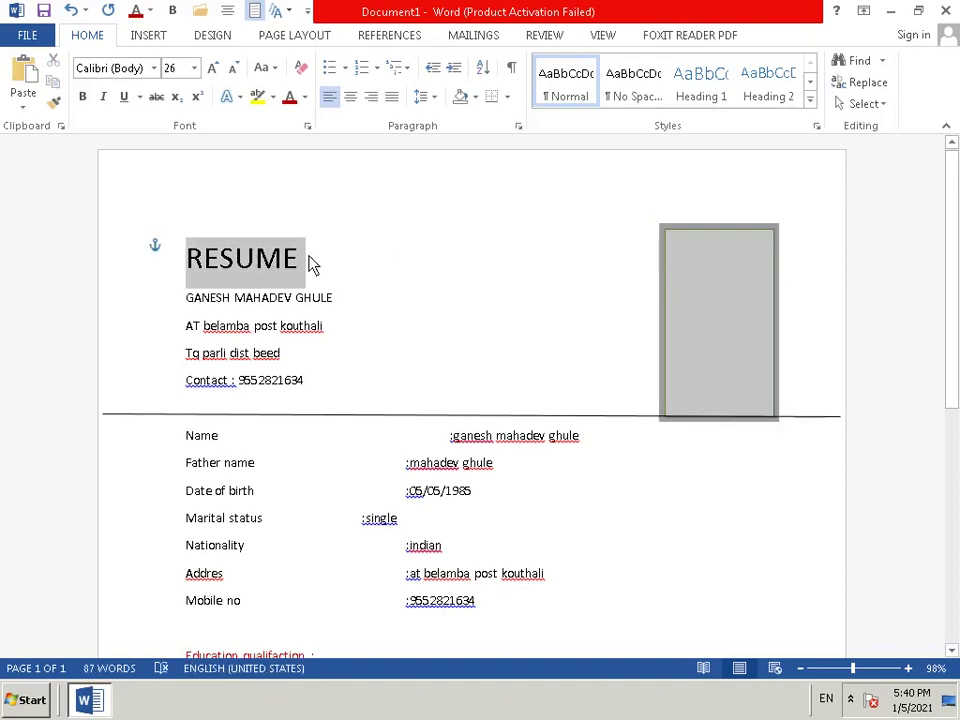
left_click(310, 262)
mouse_move(315, 268)
left_mouse_down()
mouse_move(171, 281)
mouse_move(284, 276)
mouse_move(261, 281)
left_mouse_up()
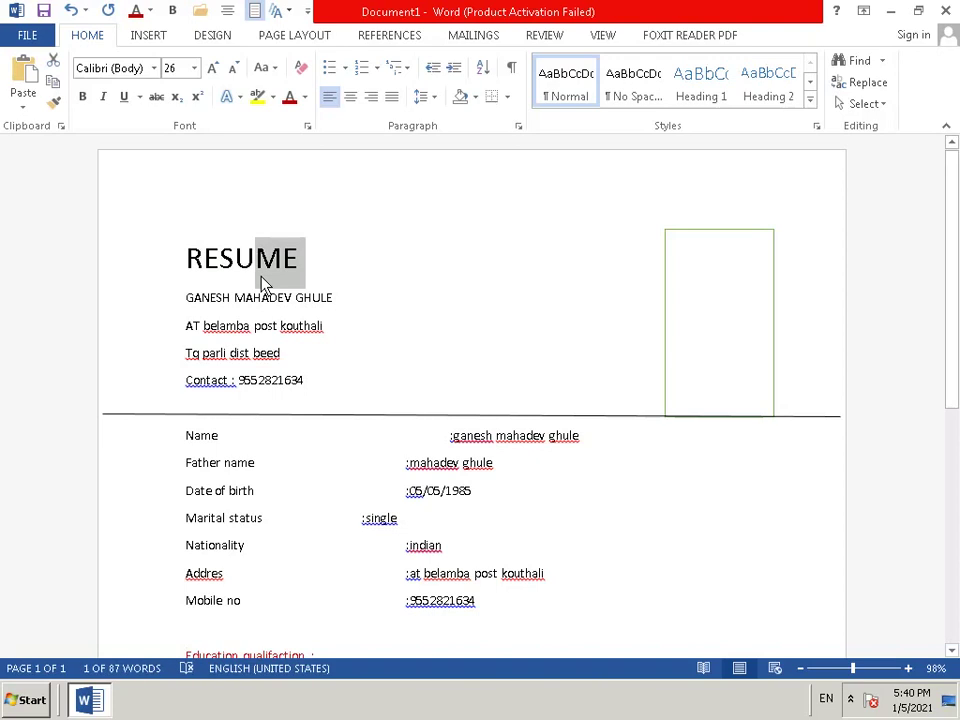
left_click(257, 97)
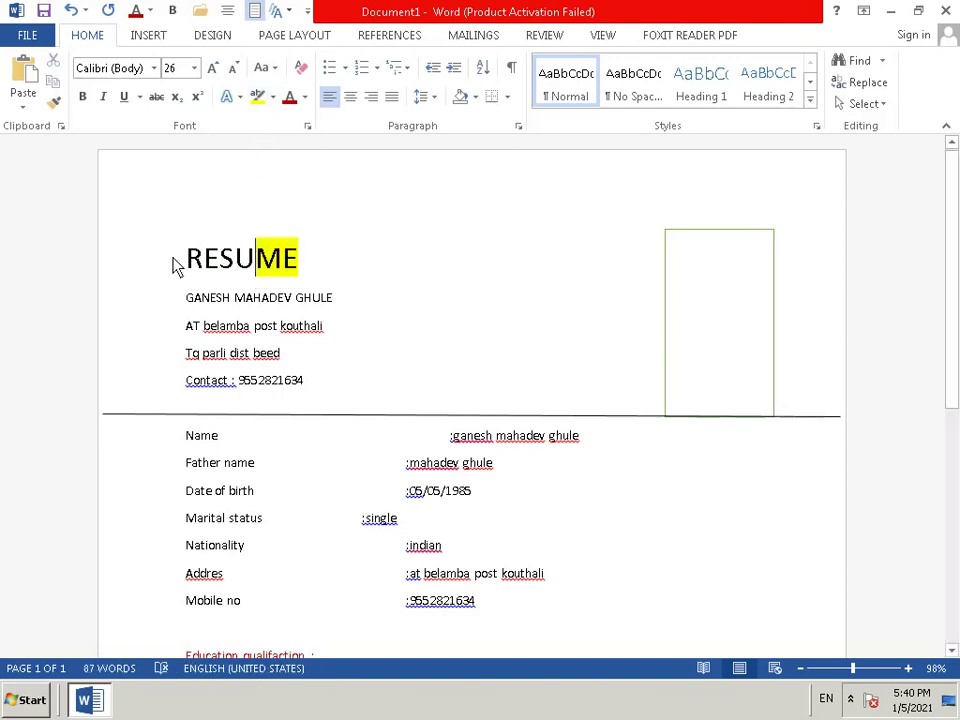
left_click(253, 261)
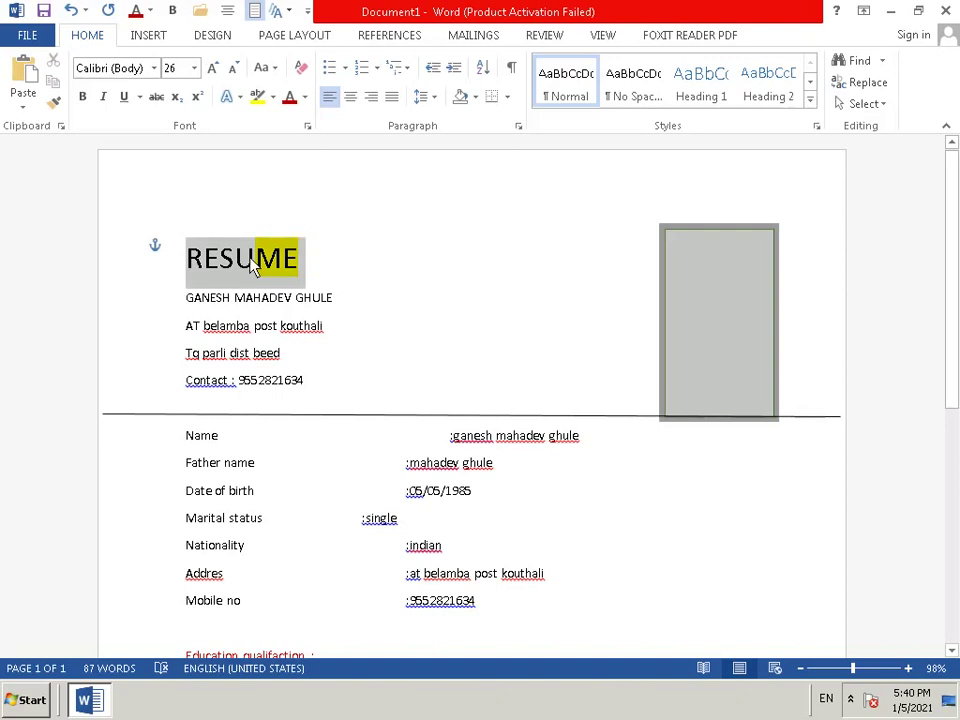
left_click(226, 264)
left_click(233, 260)
double_click(291, 260)
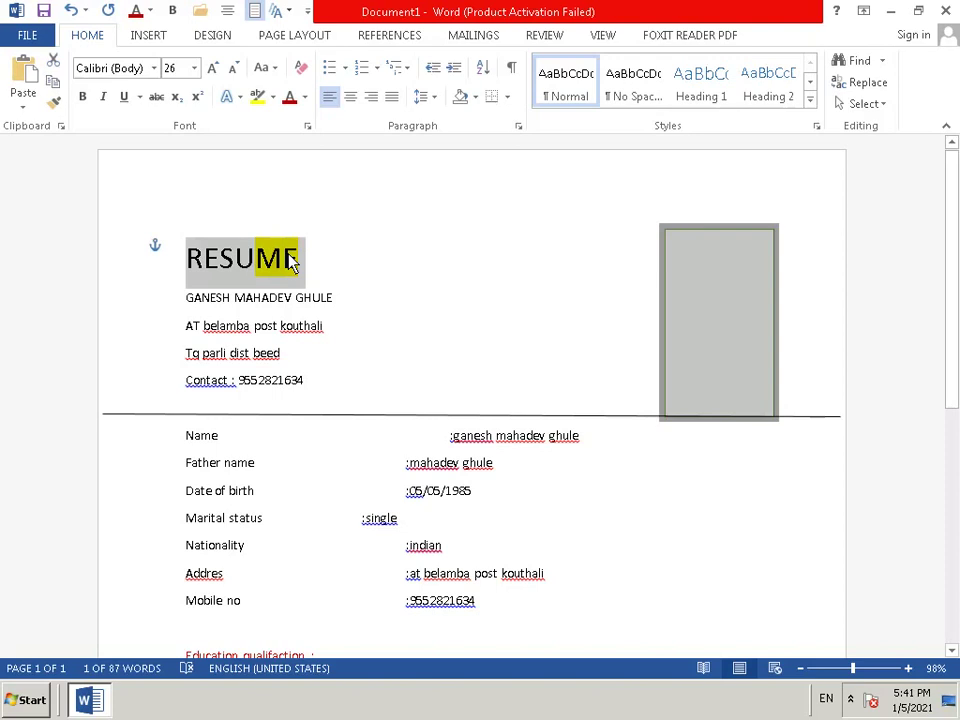
left_click(300, 256)
key("BackSpace")
key("BackSpace")
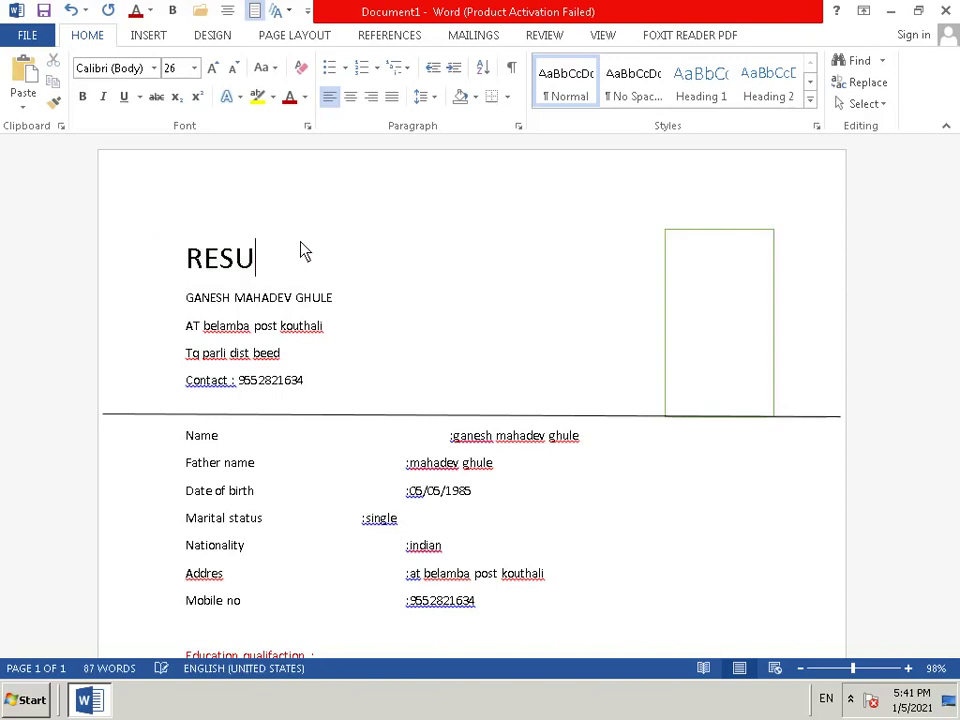
type("ME")
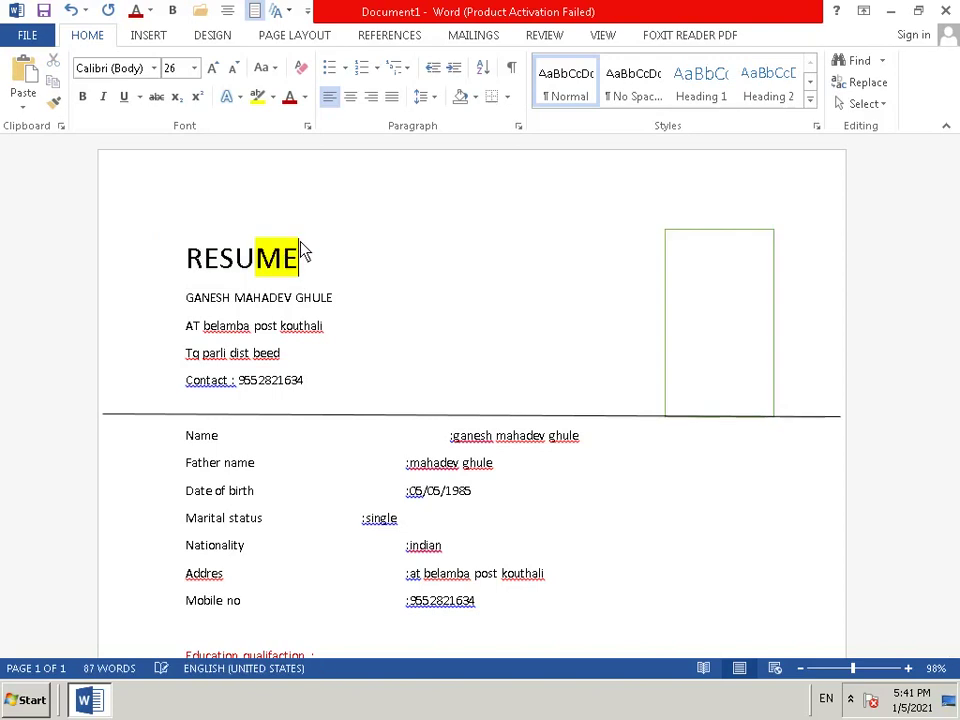
key("BackSpace")
key("BackSpace")
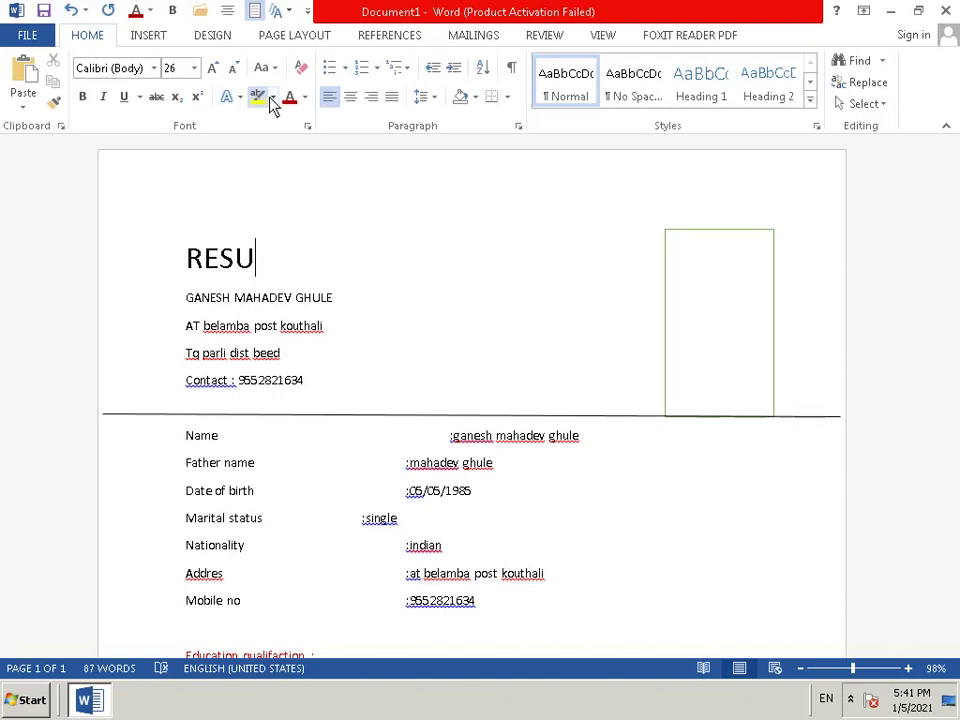
left_click(272, 97)
left_click(255, 214)
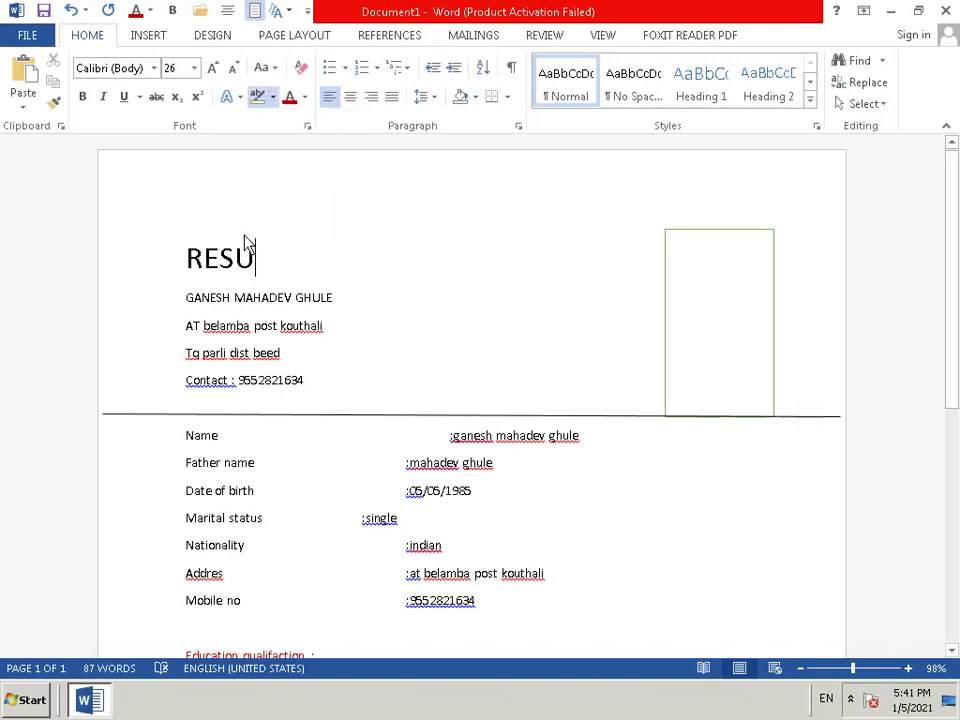
type("ME")
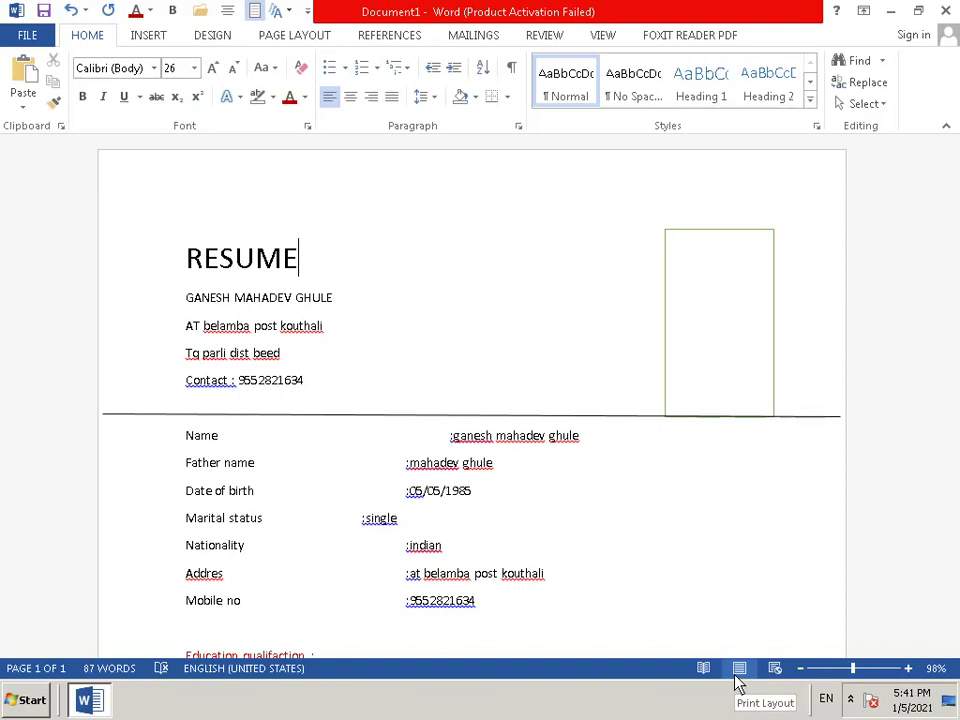
left_click(850, 700)
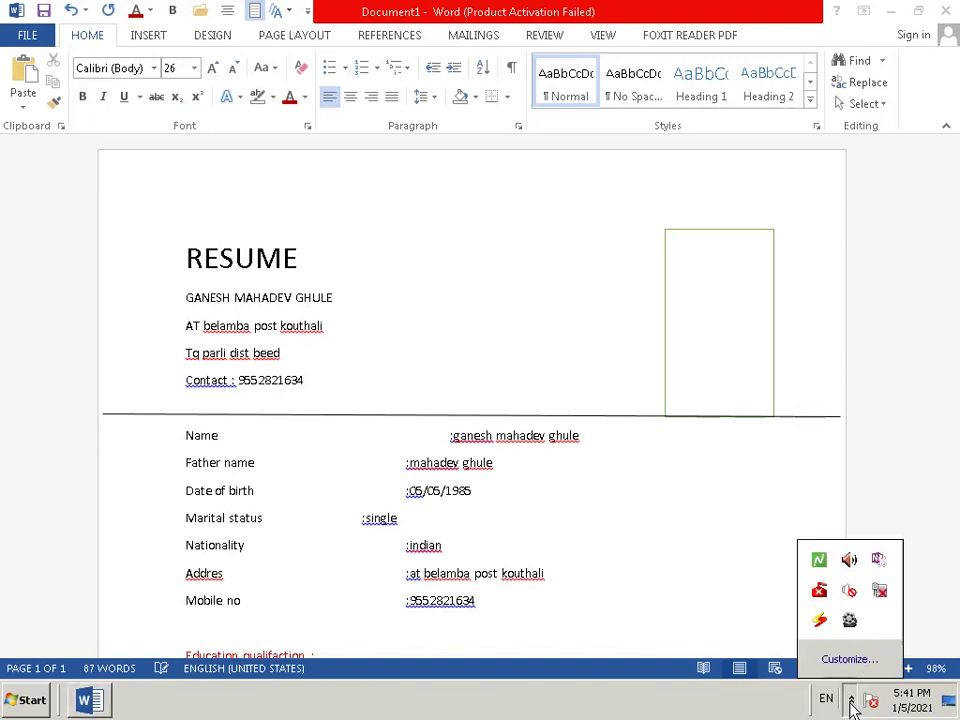
left_click(849, 621)
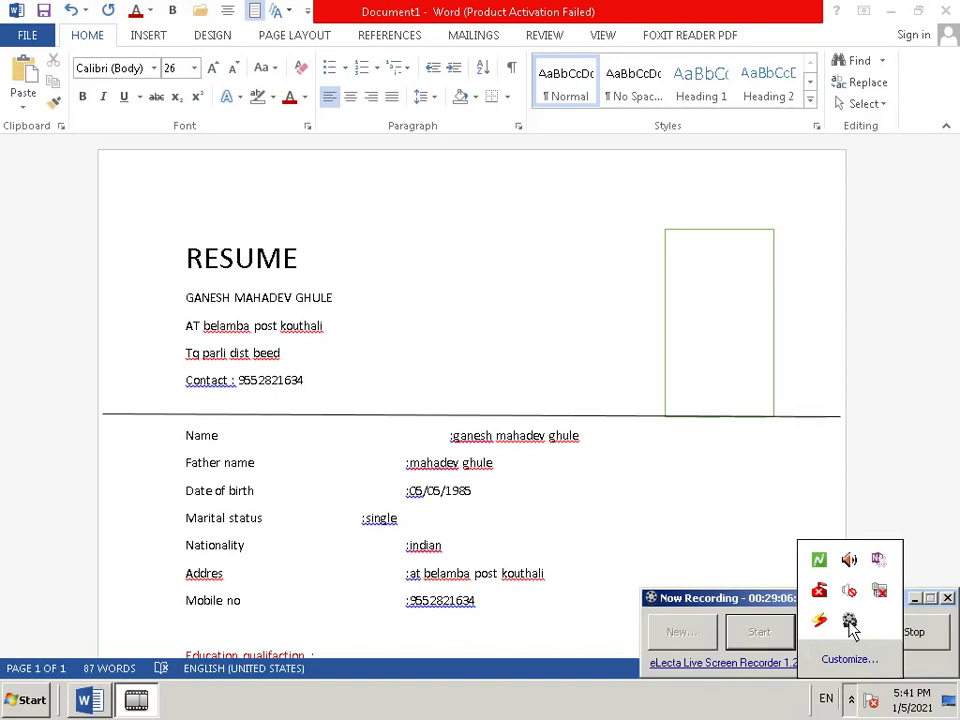